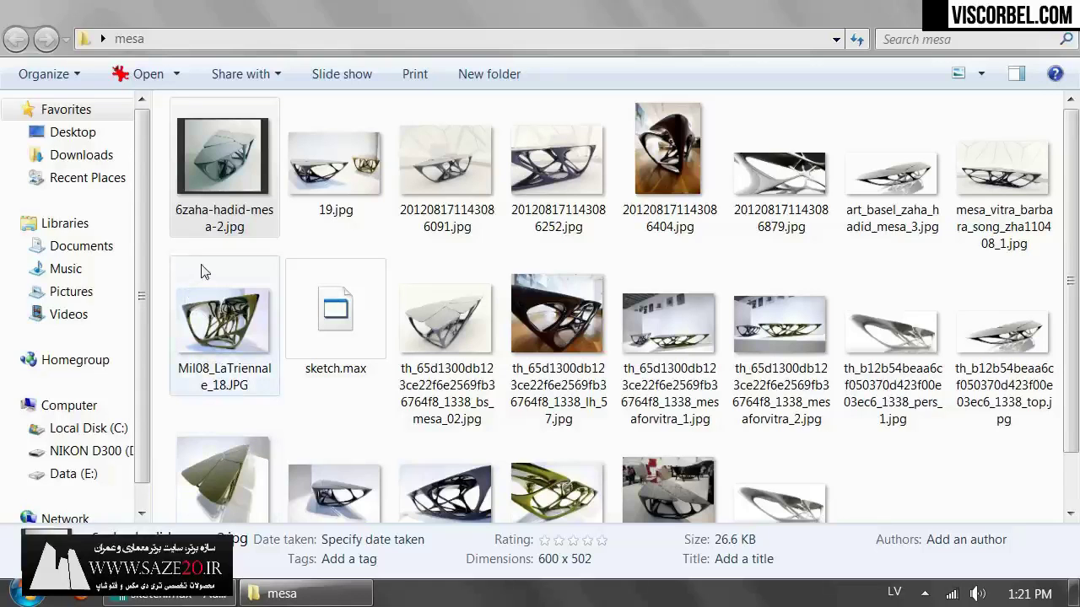
- Open 6zaha-hadid-mesa-2.jpg and browse the two reference photos of the table that follow it
{"action": "double_click", "coordinate": [211, 186]}
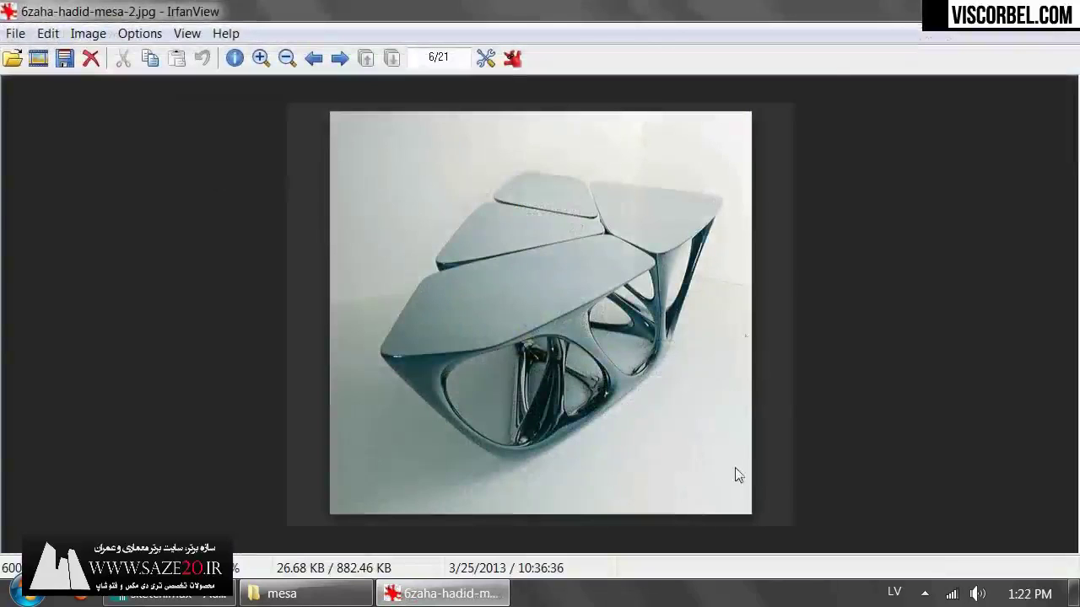
{"action": "scroll", "coordinate": [638, 324], "scroll_direction": "down", "scroll_amount": 1}
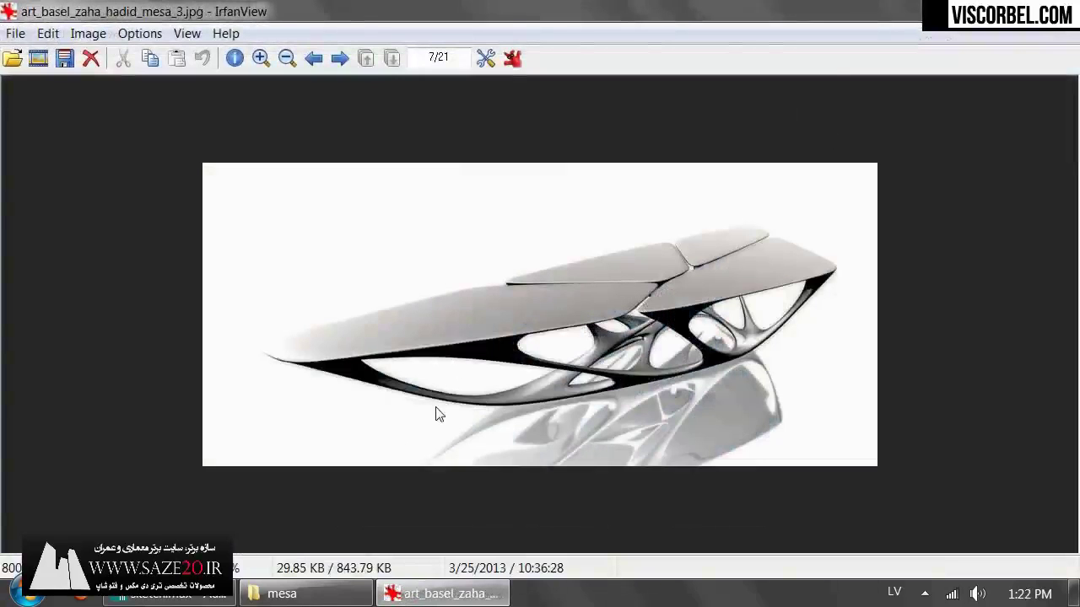
{"action": "scroll", "coordinate": [438, 402], "scroll_direction": "down", "scroll_amount": 1}
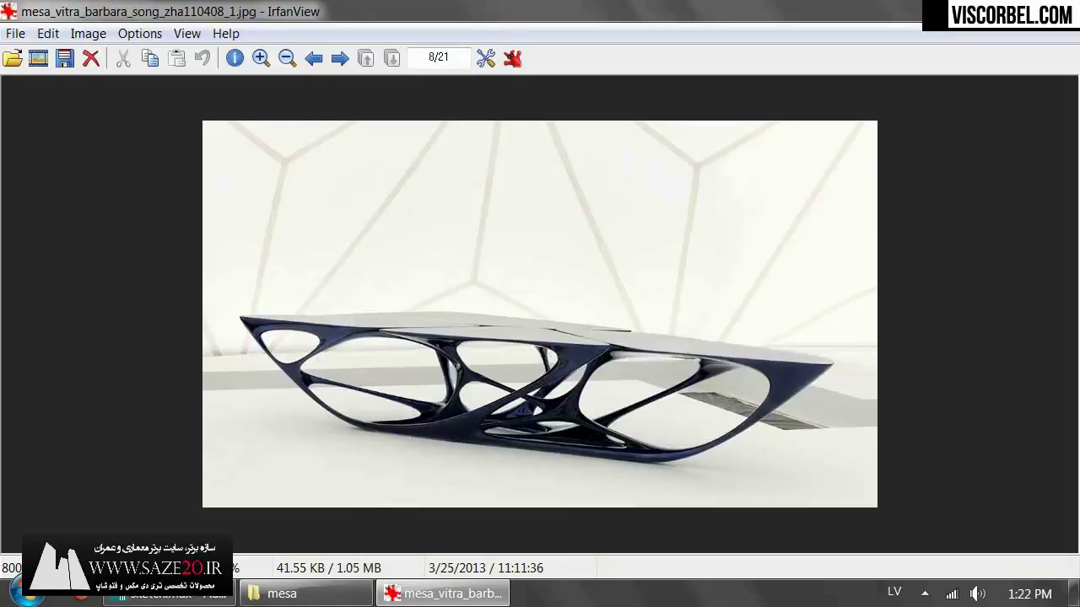
{"action": "key", "text": "Escape"}
- Switch to 3ds Max and select the four closed tabletop splines in the table's wireframe sketch
{"action": "left_click", "coordinate": [169, 594]}
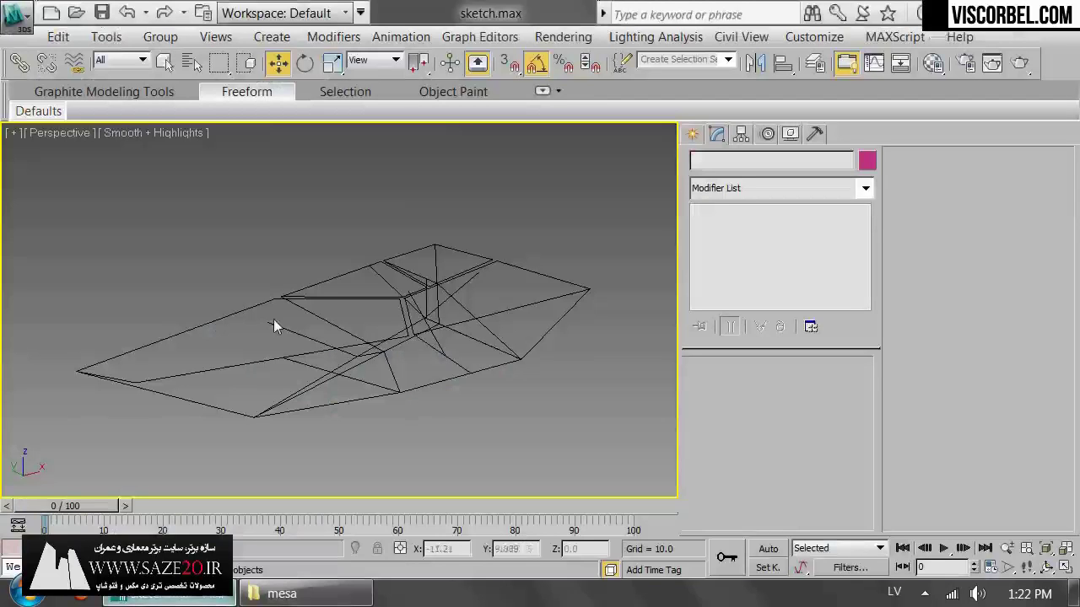
{"action": "middle_click_drag", "start_coordinate": [321, 309], "coordinate": [594, 313], "text": "alt"}
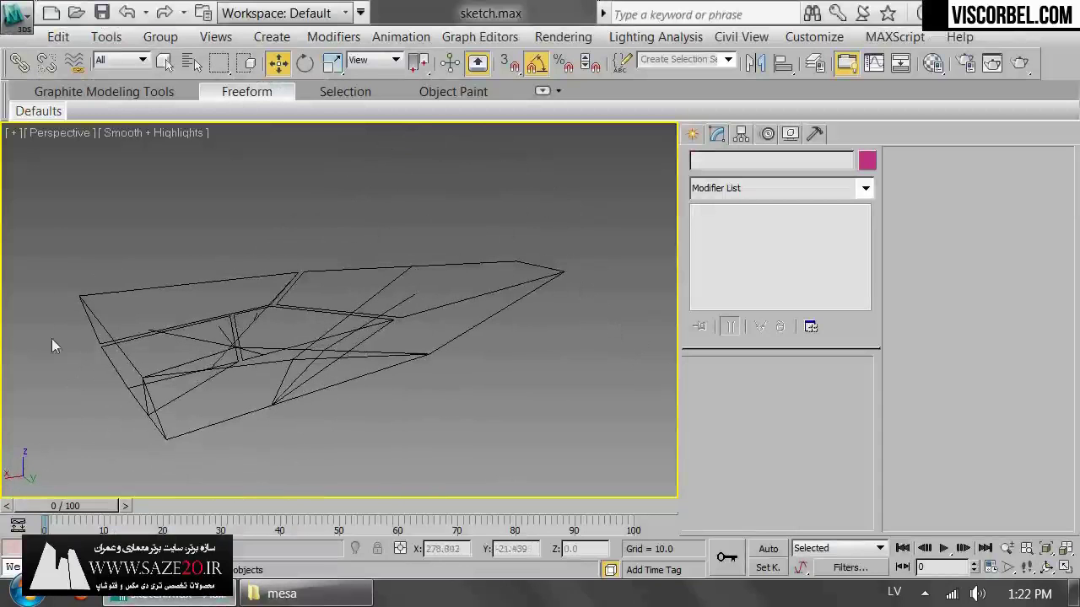
{"action": "key", "text": "t"}
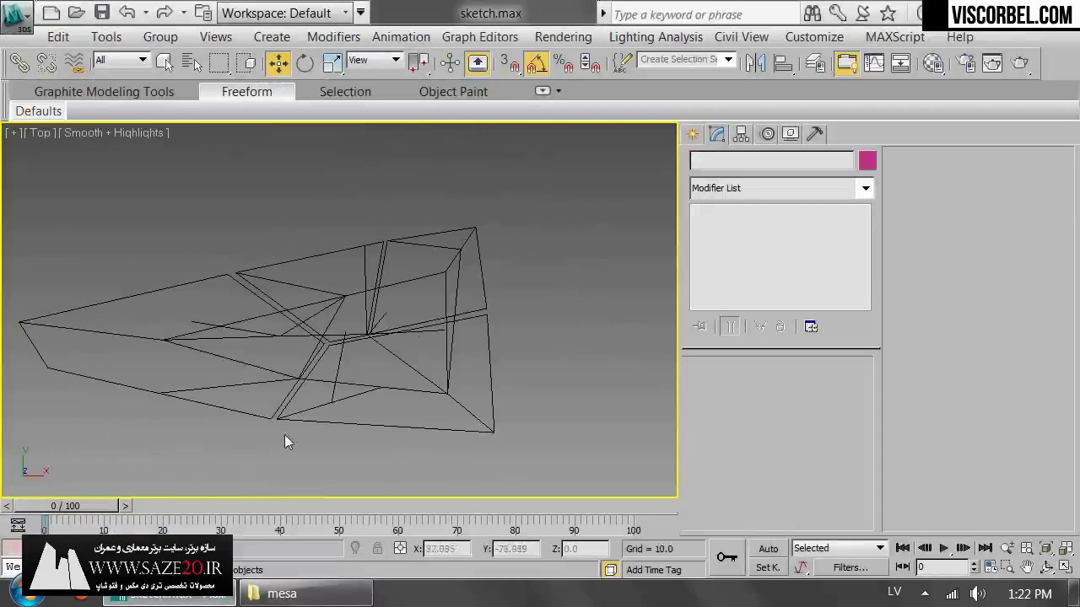
{"action": "left_click", "coordinate": [319, 423]}
{"action": "key", "text": "3"}
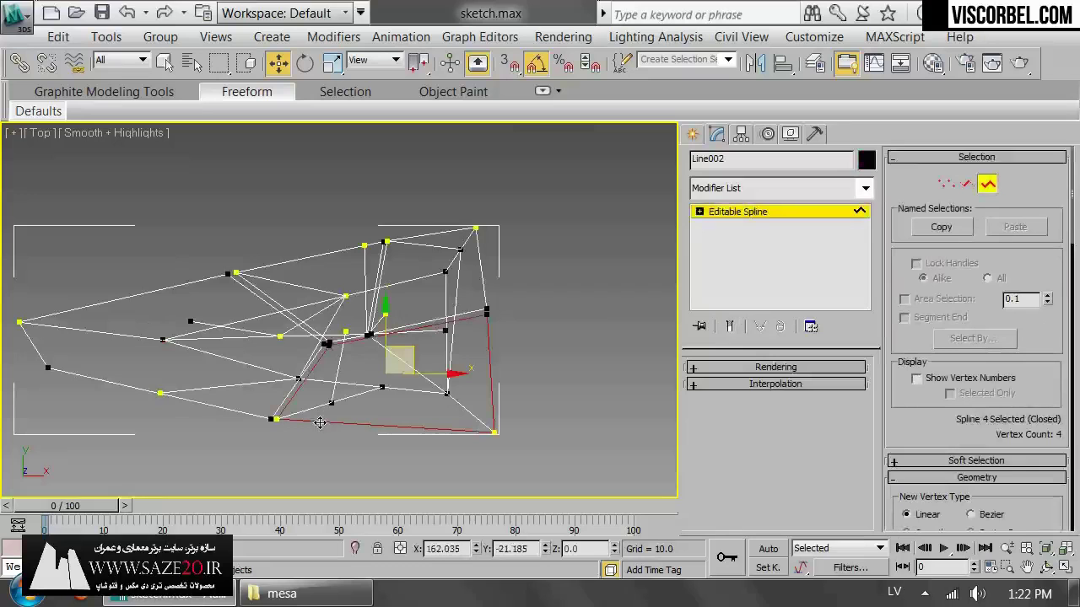
{"action": "left_click", "coordinate": [233, 412], "text": "ctrl"}
{"action": "left_click", "coordinate": [341, 249], "text": "ctrl"}
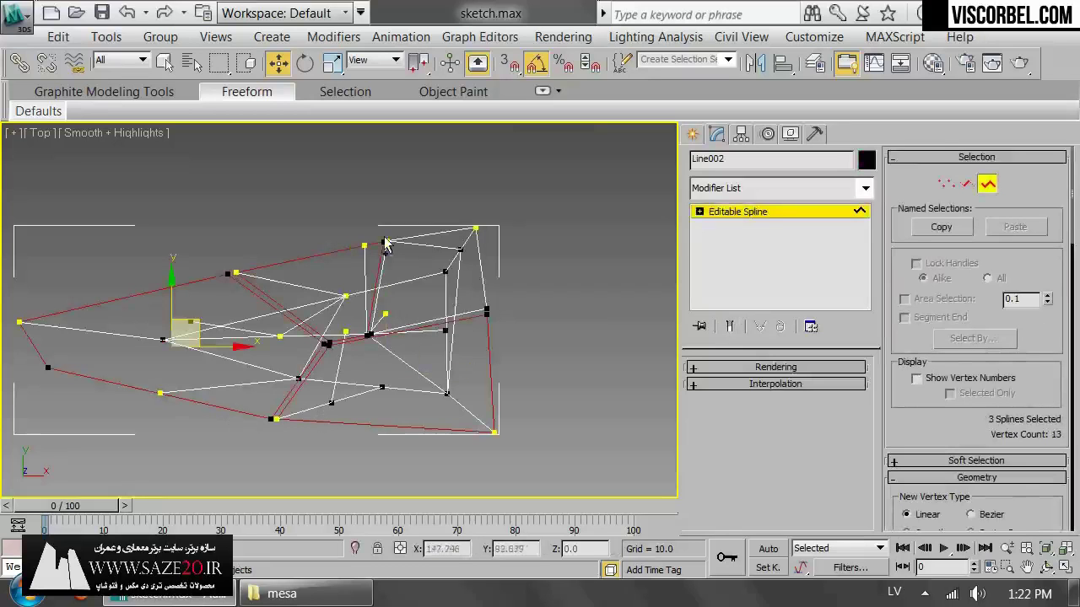
{"action": "left_click", "coordinate": [428, 233], "text": "ctrl"}
{"action": "key", "text": "p"}
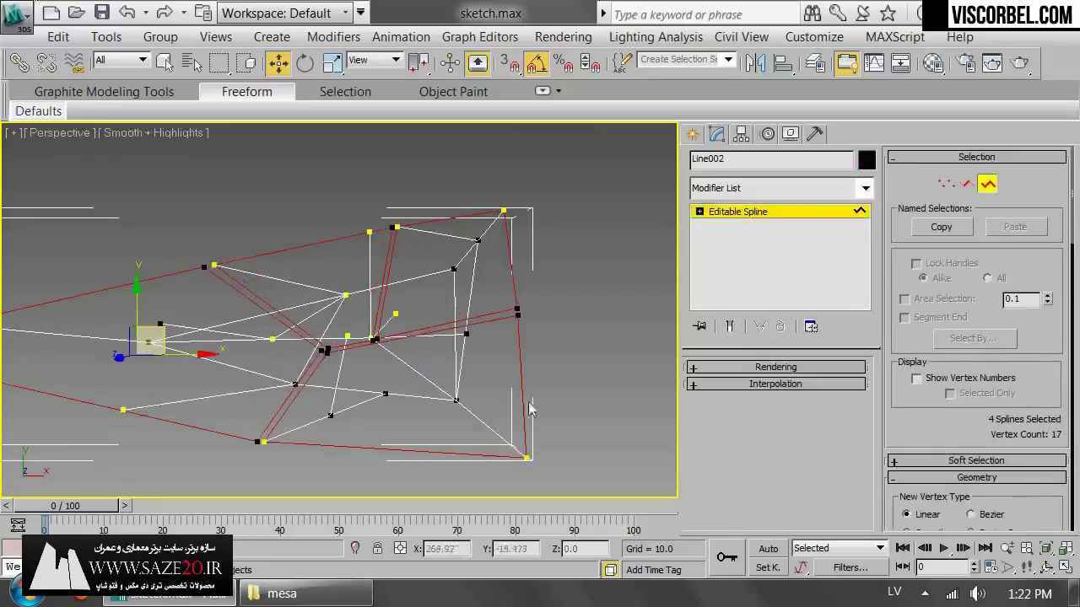
{"action": "middle_click_drag", "start_coordinate": [447, 440], "coordinate": [458, 243], "text": "alt"}
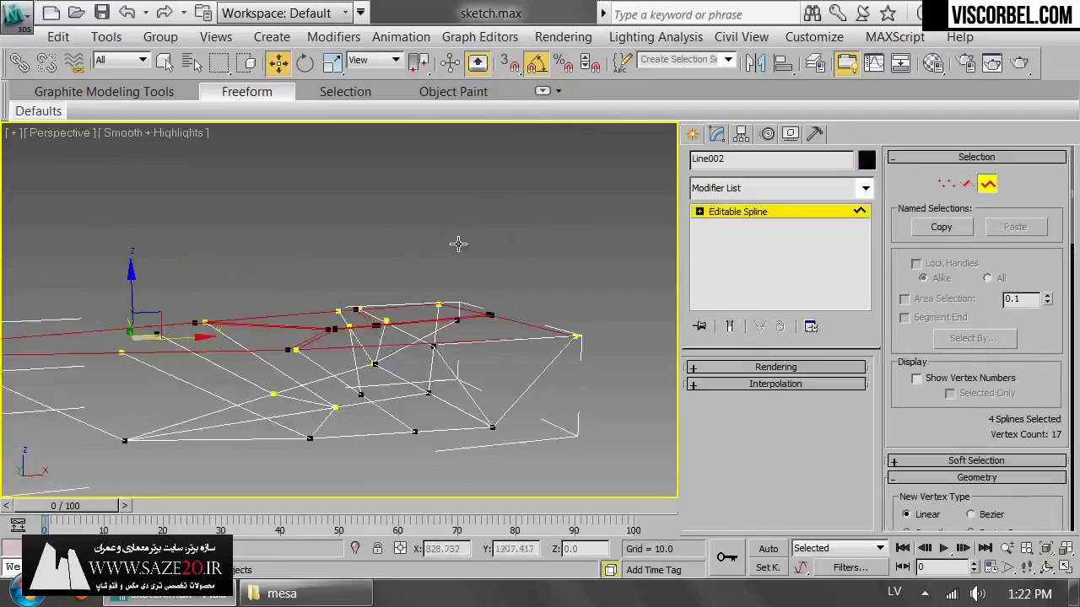
- Select the closed base spline below the tabletop and examine it from the side against the mesa reference folder
{"action": "left_click", "coordinate": [361, 440]}
{"action": "middle_click_drag", "start_coordinate": [374, 457], "coordinate": [304, 352], "text": "alt"}
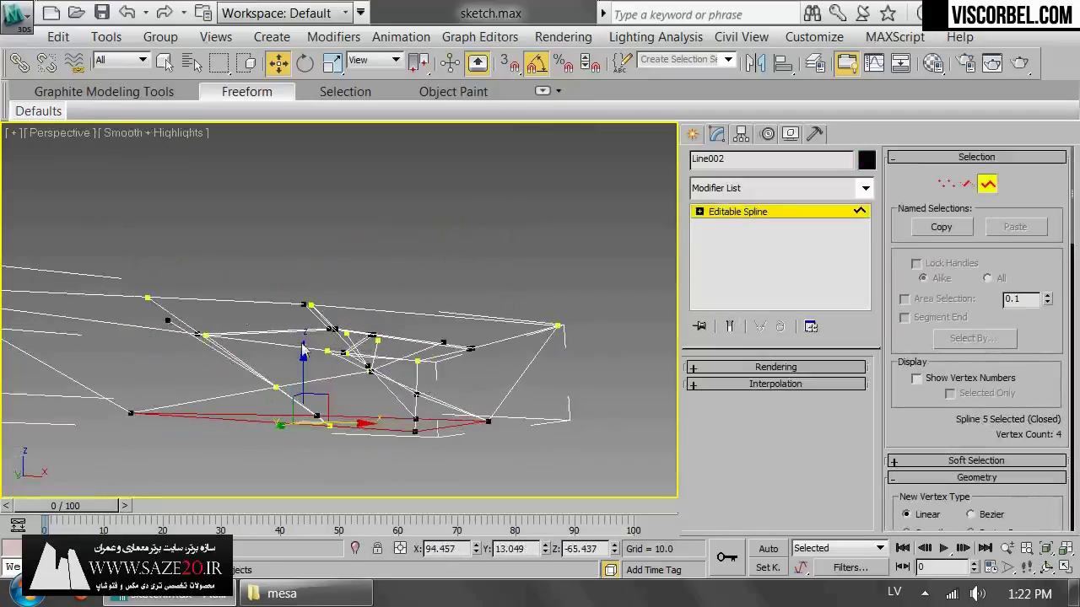
{"action": "middle_click_drag", "start_coordinate": [511, 332], "coordinate": [494, 346], "text": "alt"}
{"action": "left_click", "coordinate": [327, 590]}
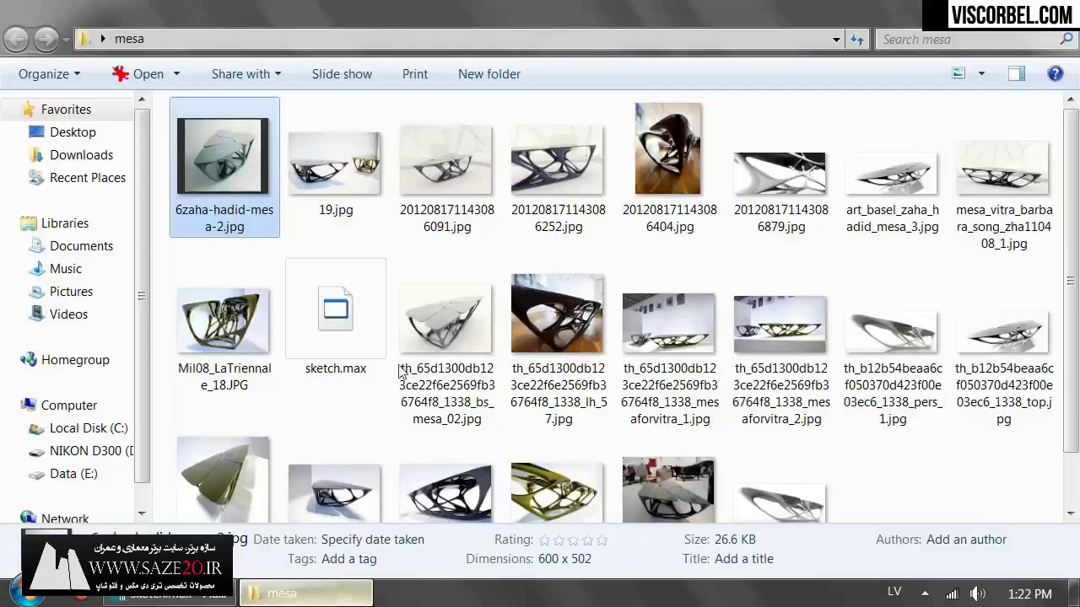
{"action": "left_click", "coordinate": [156, 594]}
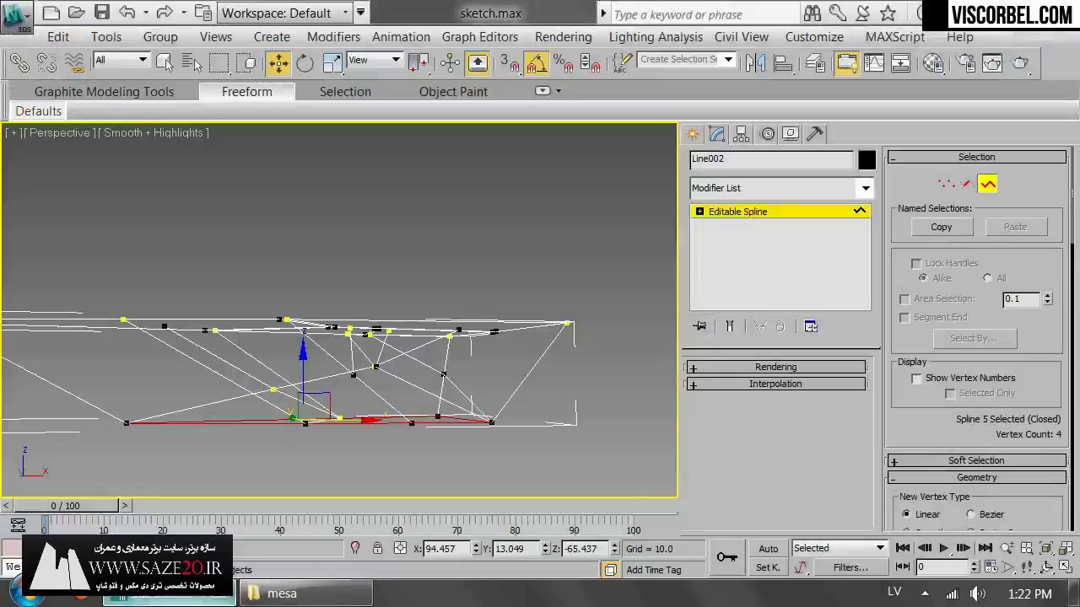
{"action": "middle_click_drag", "start_coordinate": [500, 253], "coordinate": [549, 255], "text": "alt"}
- Deselect the sketch and examine the leg lines between tabletop and base from several angles
{"action": "key", "text": "1"}
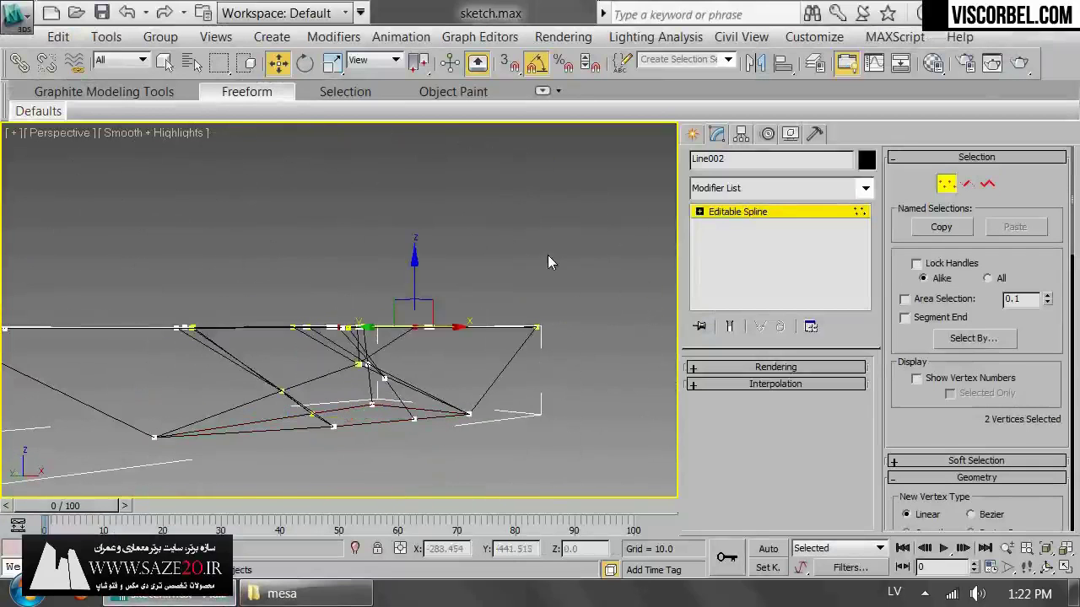
{"action": "middle_click_drag", "start_coordinate": [281, 301], "coordinate": [345, 245], "text": "alt"}
{"action": "key", "text": "1"}
{"action": "left_click", "coordinate": [344, 191]}
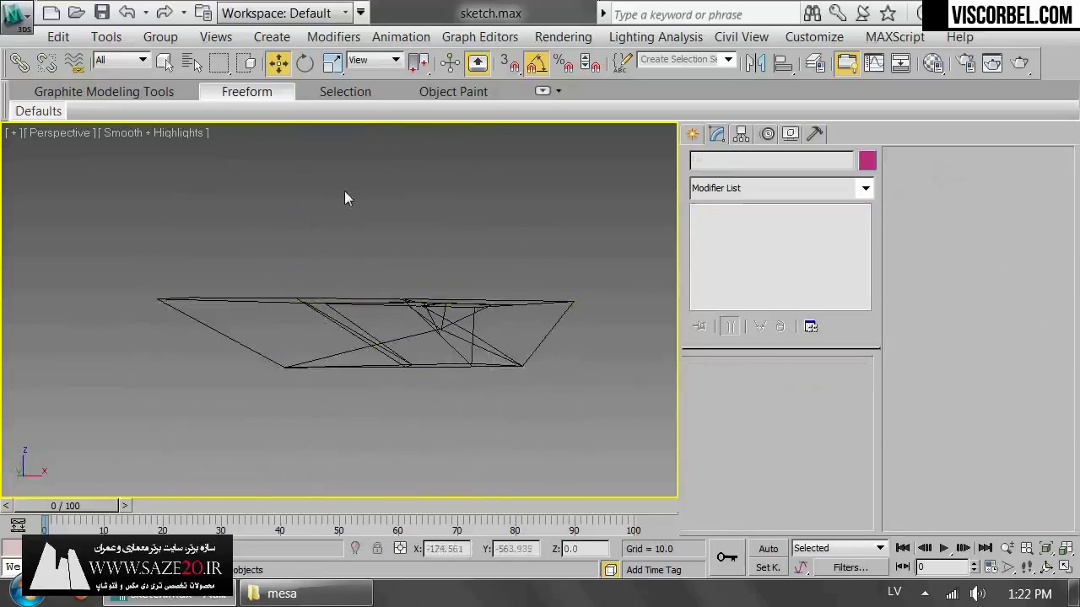
{"action": "middle_click_drag", "start_coordinate": [530, 301], "coordinate": [347, 283], "text": "alt"}
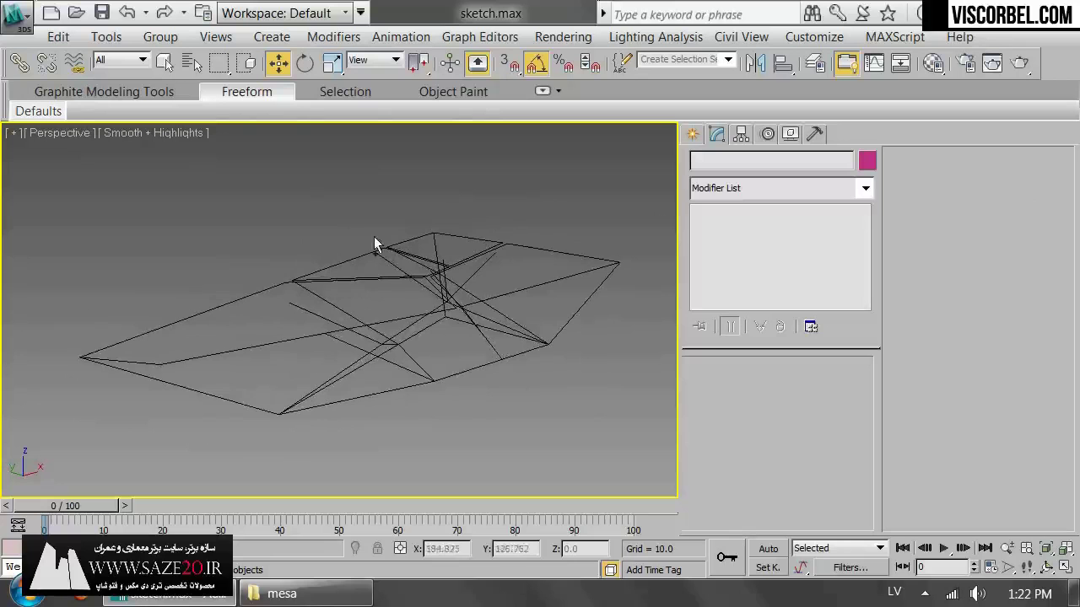
{"action": "middle_click_drag", "start_coordinate": [375, 244], "coordinate": [332, 293], "text": "alt"}
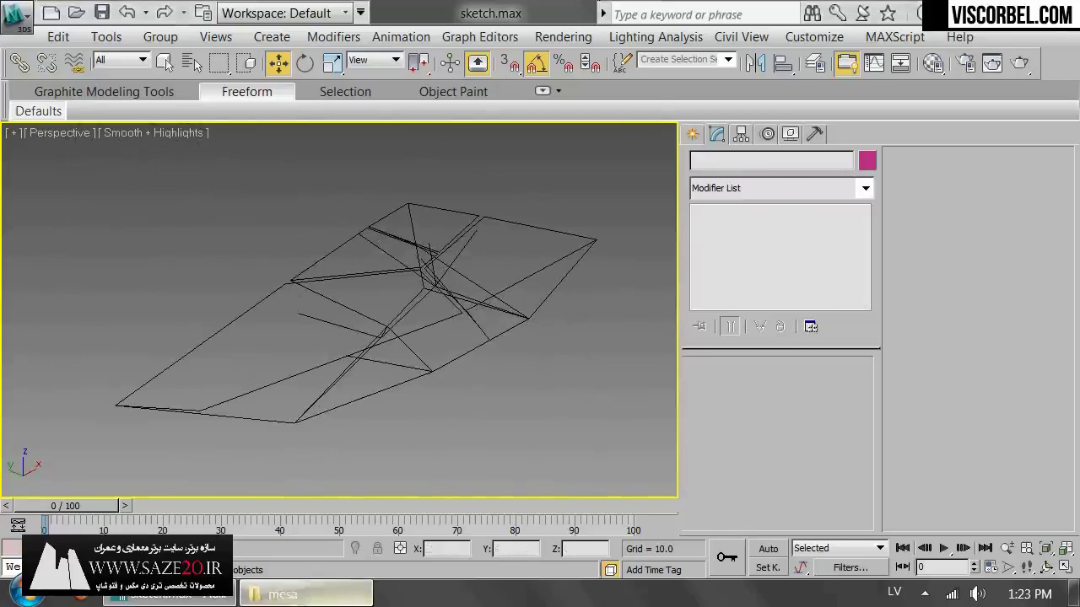
- Open zaha-hadid-mesa-design-table-vitra-basel.jpg from the mesa folder and view the preceding photo, vitra_Zaha_Hadid9a.jpg, to study the legs
{"action": "left_click", "coordinate": [295, 595]}
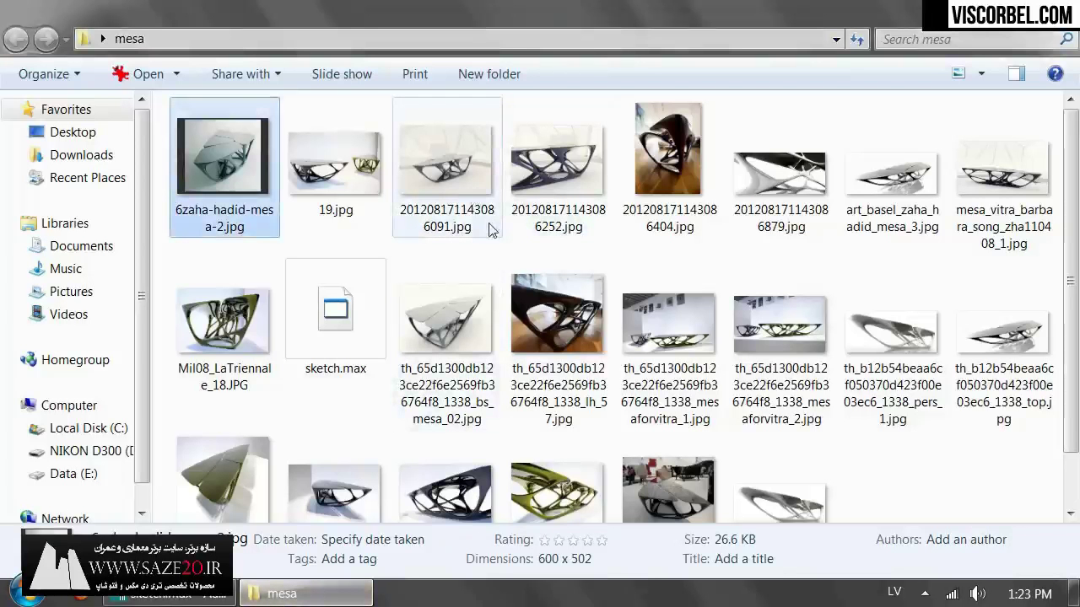
{"action": "scroll", "coordinate": [506, 270], "scroll_direction": "down", "scroll_amount": 1}
{"action": "double_click", "coordinate": [688, 478]}
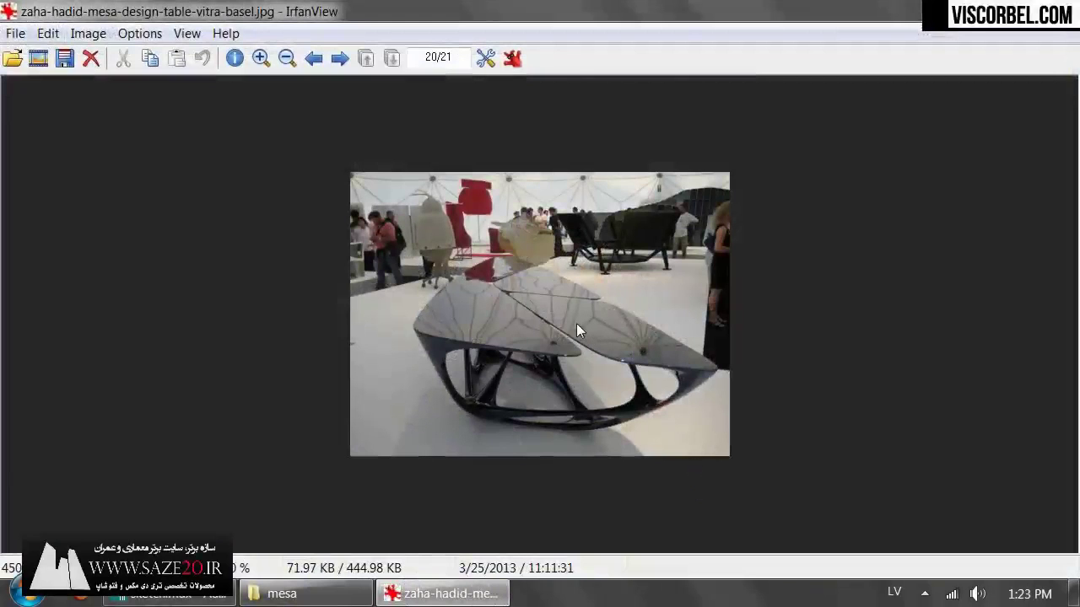
{"action": "scroll", "coordinate": [580, 340], "scroll_direction": "up", "scroll_amount": 1}
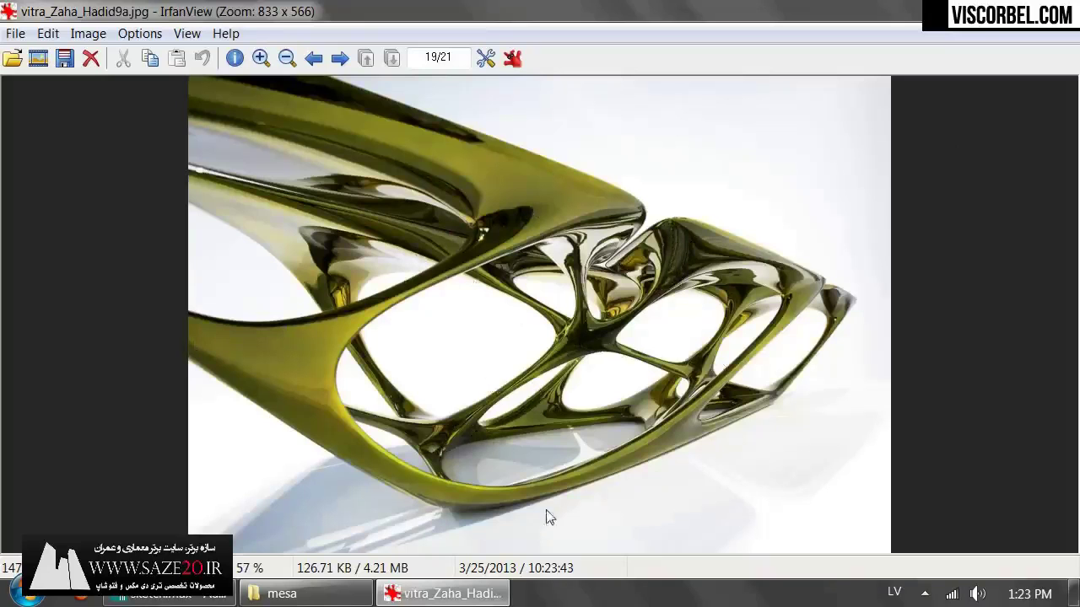
- Return to 3ds Max and freeze the table's wireframe sketch in the top view
{"action": "left_click", "coordinate": [187, 596]}
{"action": "middle_click_drag", "start_coordinate": [461, 354], "coordinate": [430, 354], "text": "alt"}
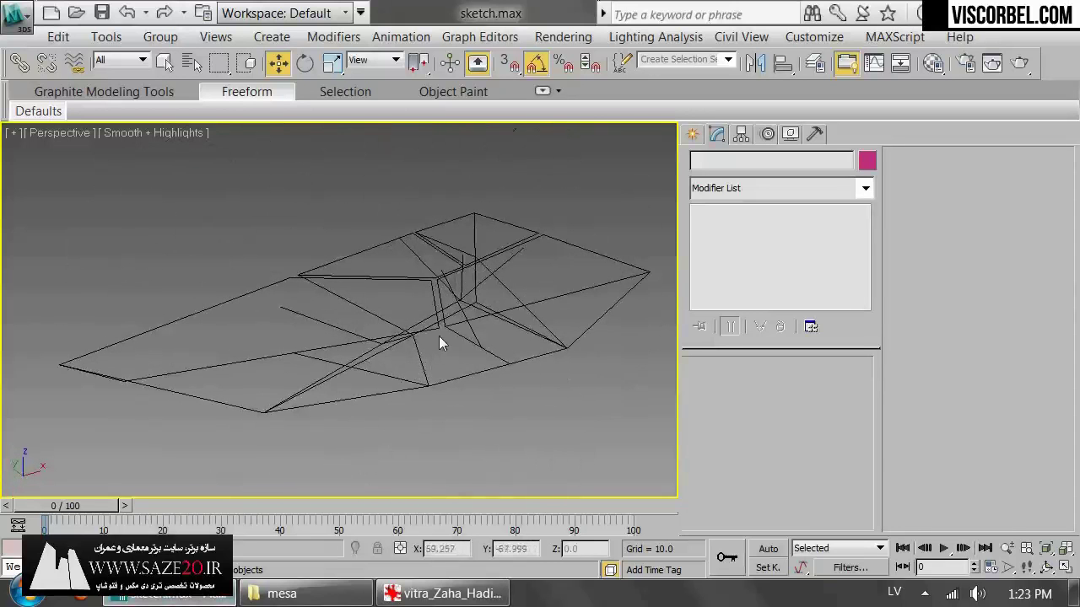
{"action": "left_click", "coordinate": [438, 336]}
{"action": "key", "text": "t"}
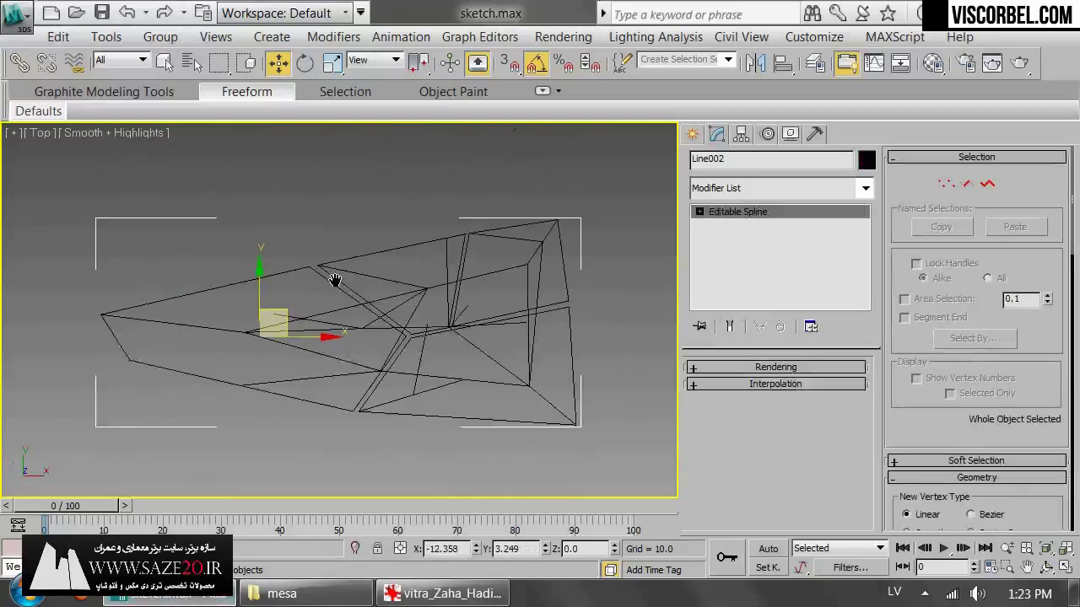
{"action": "middle_click_drag", "start_coordinate": [335, 280], "coordinate": [344, 278]}
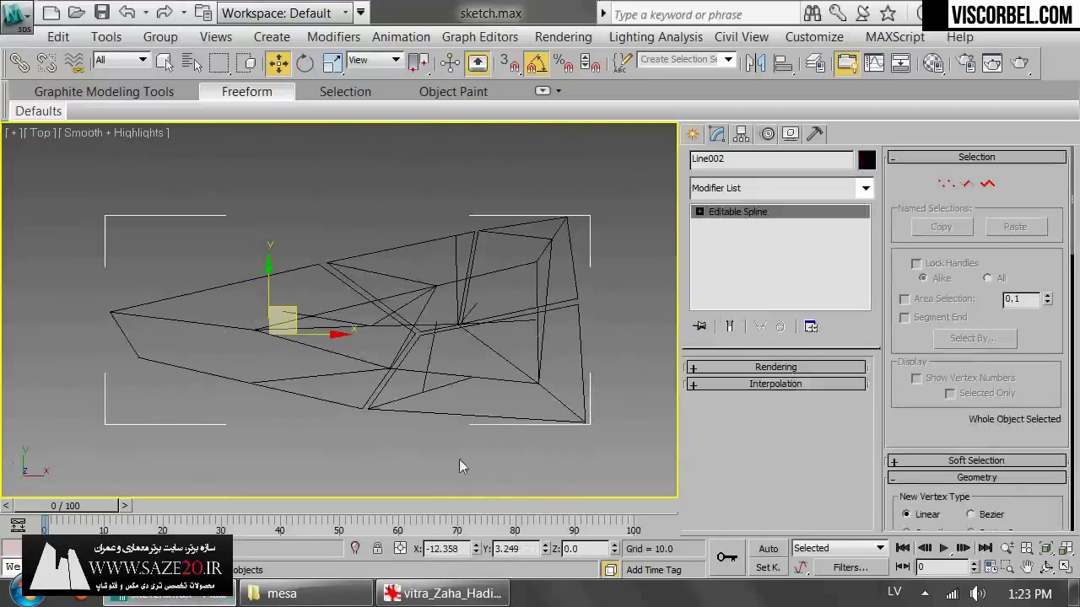
{"action": "right_click", "coordinate": [541, 267]}
{"action": "left_click", "coordinate": [561, 125]}
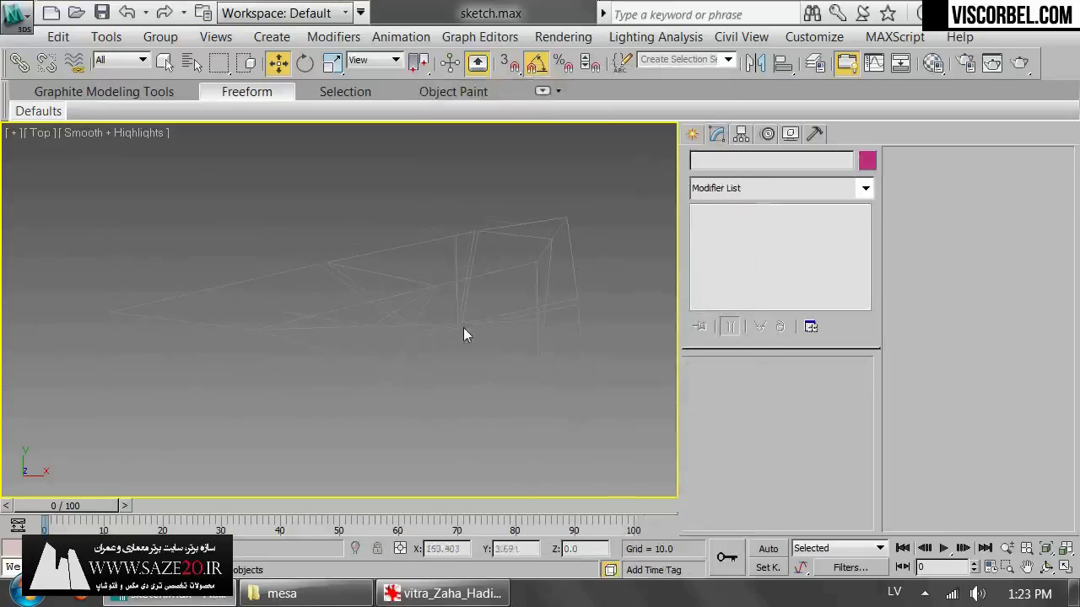
- Set the viewport background to a plain solid grey
{"action": "middle_click_drag", "start_coordinate": [463, 329], "coordinate": [454, 257]}
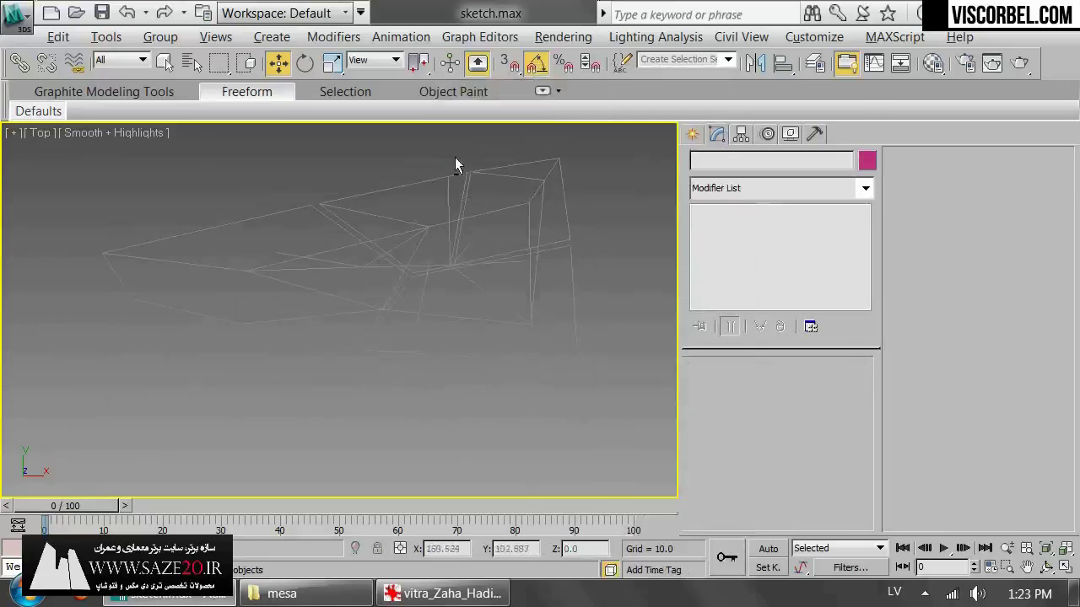
{"action": "key", "text": "alt+b"}
{"action": "left_click", "coordinate": [289, 159]}
{"action": "left_click", "coordinate": [740, 539]}
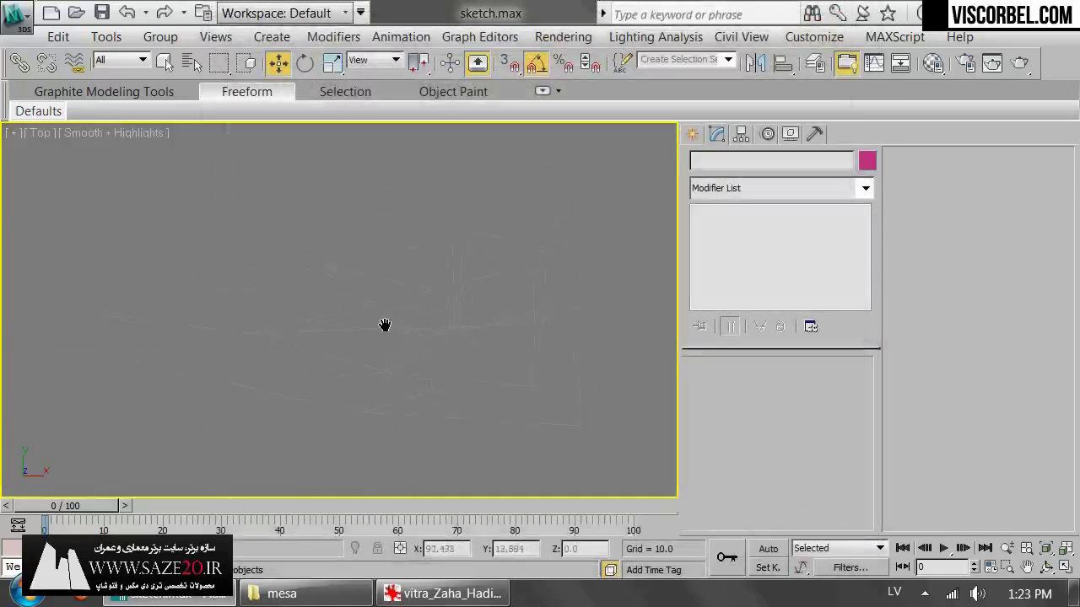
- Draw a single-segment line with the Line tool over the short edge at the tabletop's narrow end
{"action": "right_click", "coordinate": [407, 288]}
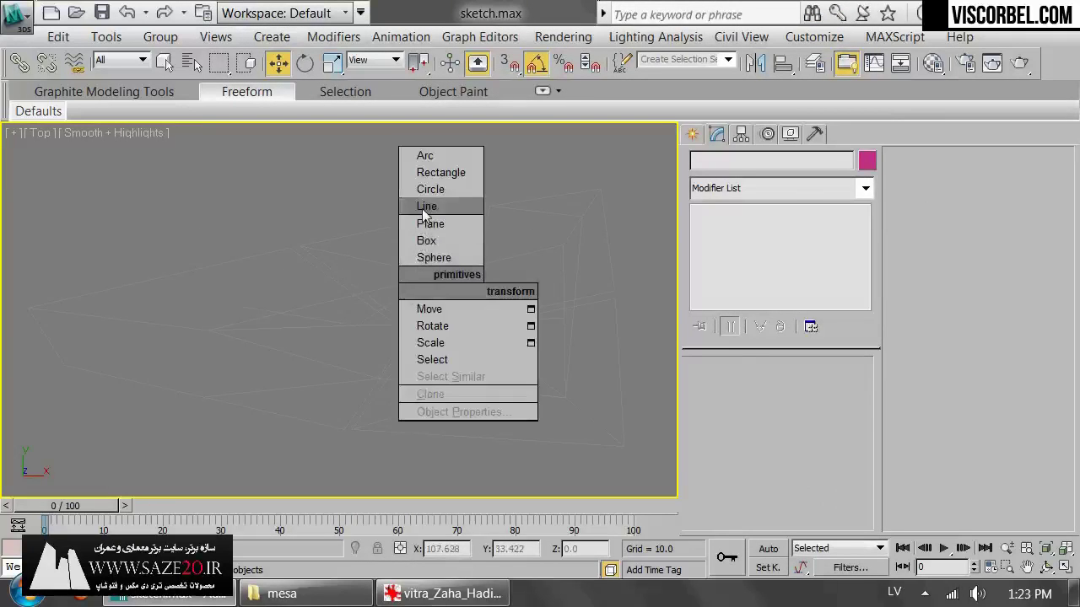
{"action": "left_click", "coordinate": [424, 207]}
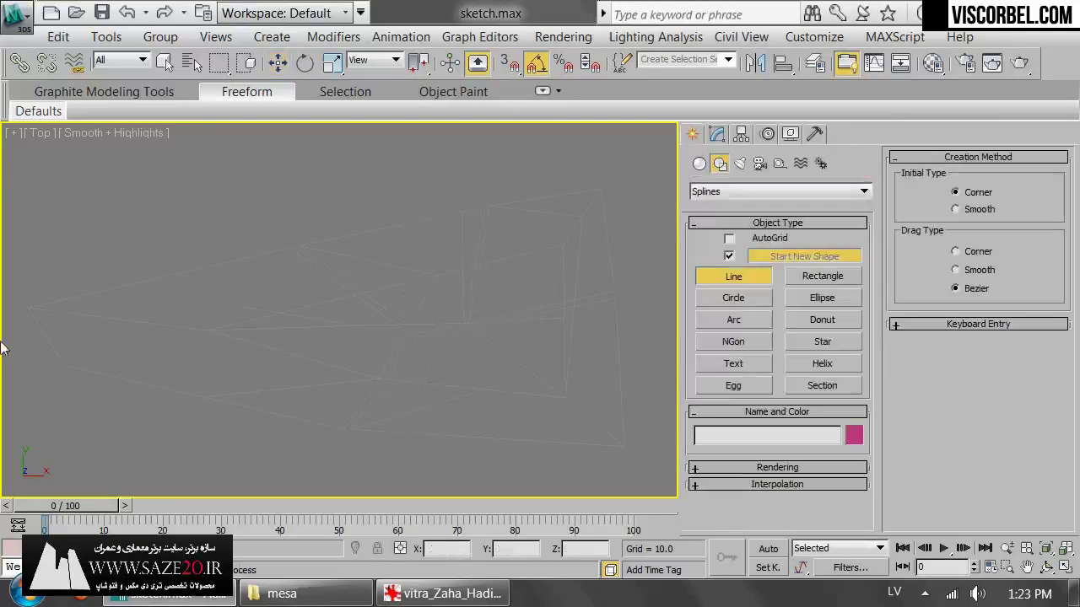
{"action": "left_click", "coordinate": [153, 261]}
{"action": "left_click", "coordinate": [228, 373]}
{"action": "middle_click_drag", "start_coordinate": [391, 430], "coordinate": [248, 348]}
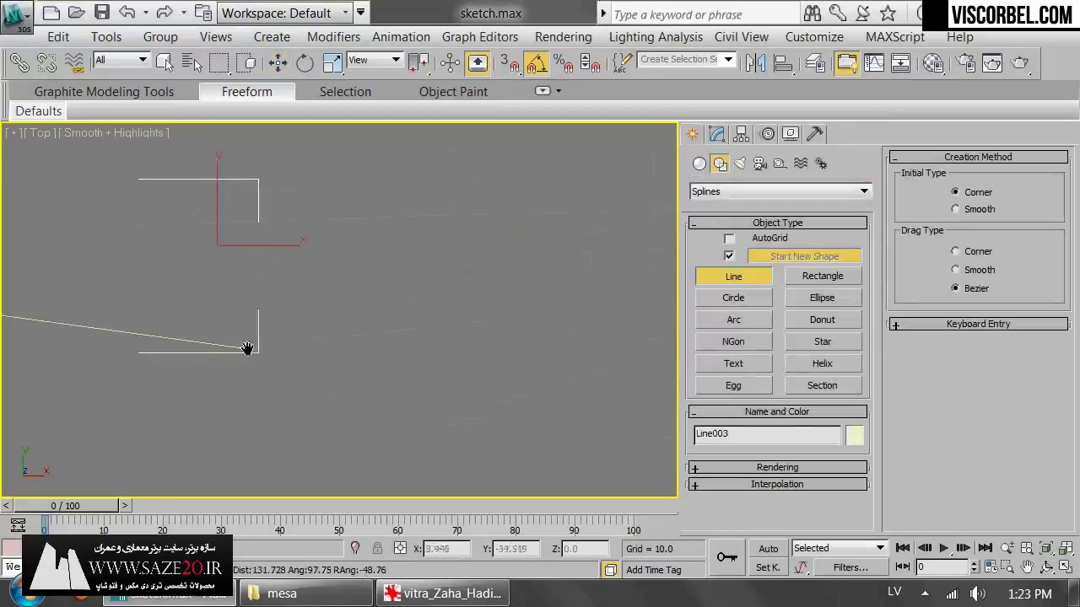
{"action": "right_click", "coordinate": [427, 424]}
{"action": "right_click", "coordinate": [479, 397]}
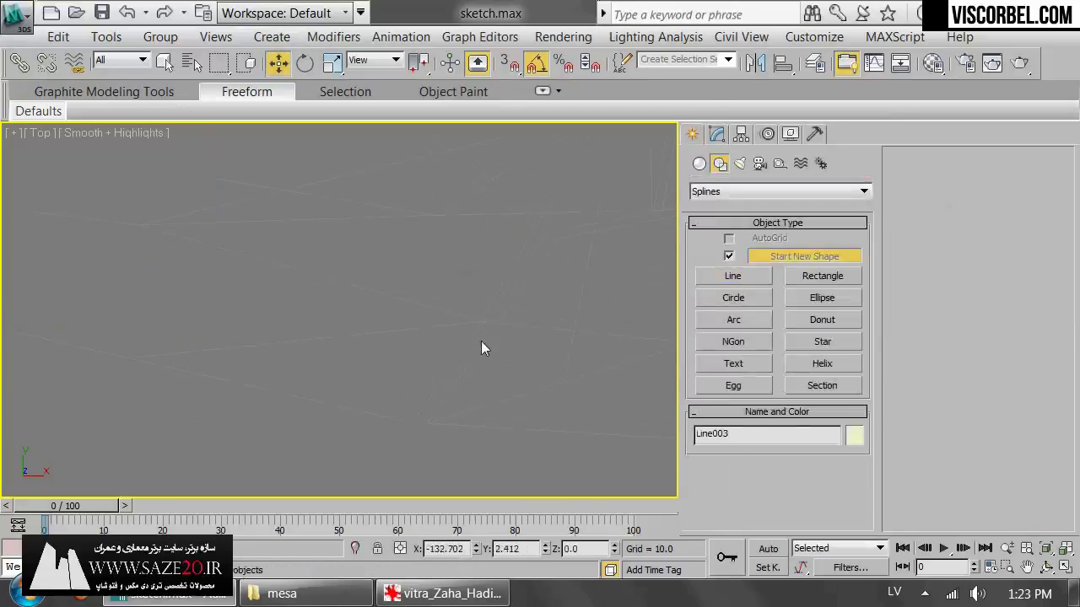
- Unfreeze the table's wireframe sketch and open it for modification
{"action": "right_click", "coordinate": [523, 272]}
{"action": "left_click", "coordinate": [557, 126]}
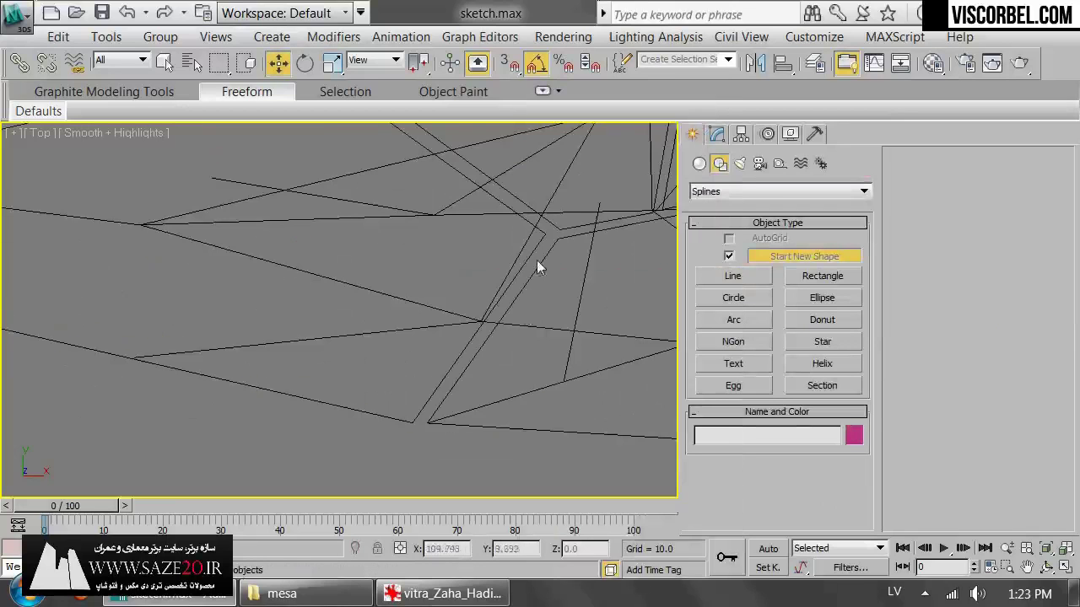
{"action": "left_click", "coordinate": [479, 298]}
{"action": "key", "text": "z"}
{"action": "left_click", "coordinate": [716, 134]}
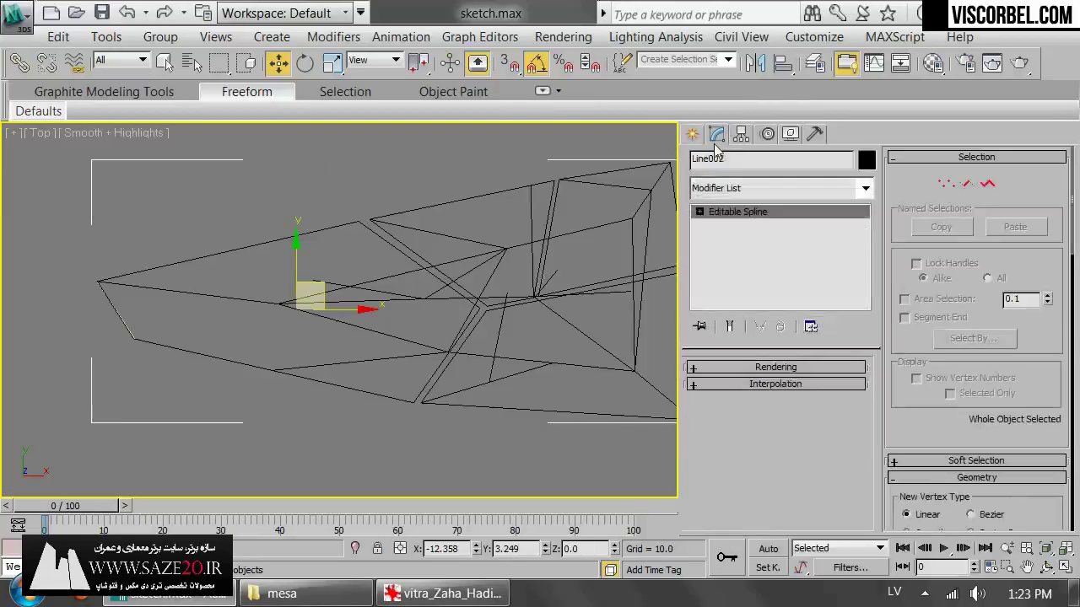
- Select all four closed tabletop outlines of the sketch at spline level
{"action": "key", "text": "3"}
{"action": "left_click", "coordinate": [196, 259]}
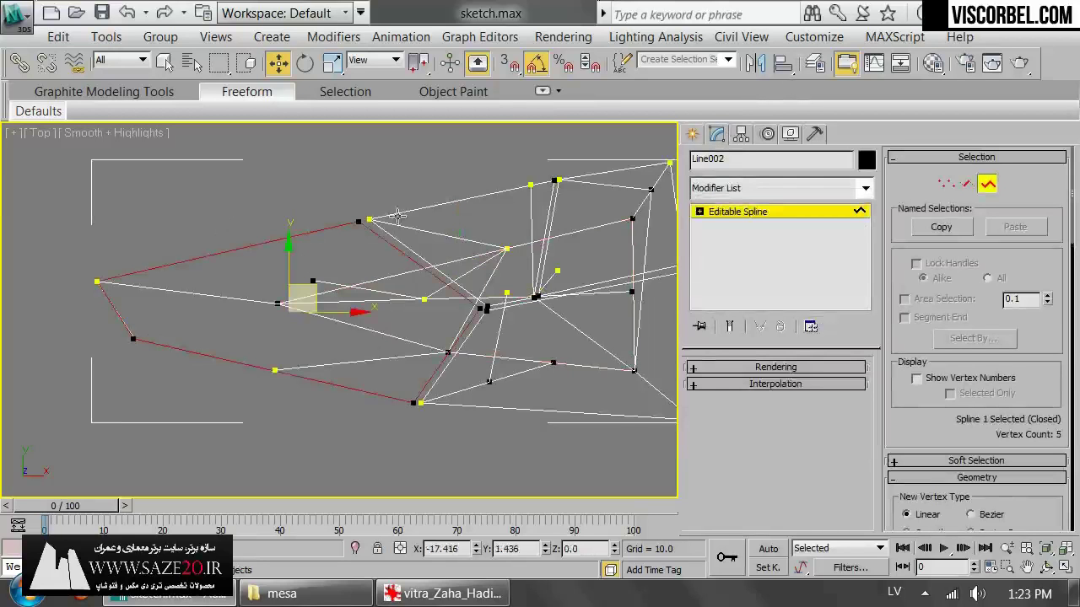
{"action": "left_click", "coordinate": [396, 213], "text": "ctrl"}
{"action": "left_click", "coordinate": [599, 172], "text": "ctrl"}
{"action": "middle_click_drag", "start_coordinate": [582, 284], "coordinate": [435, 288]}
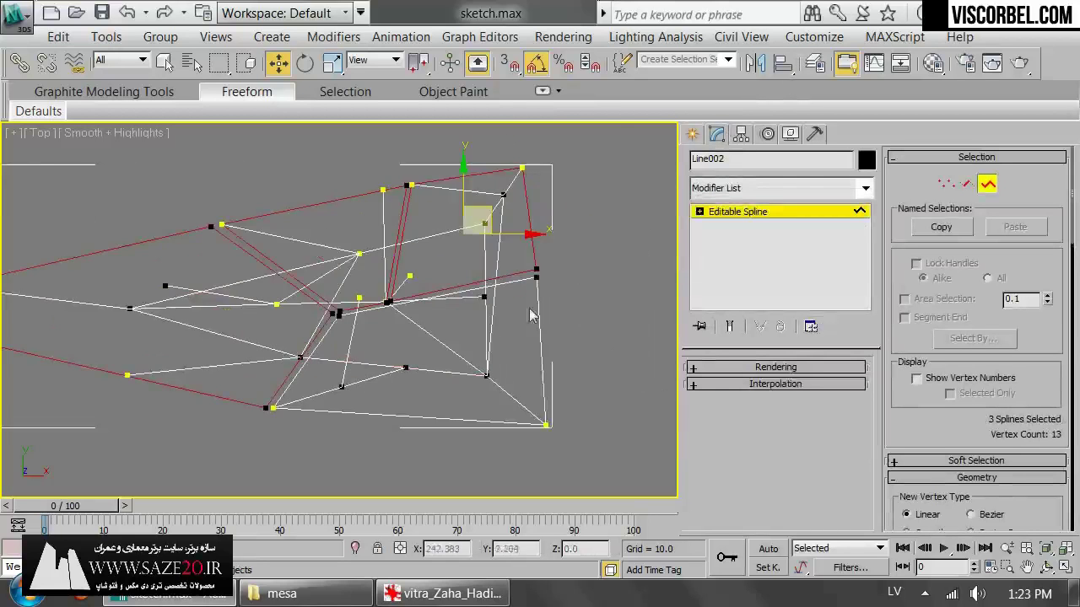
{"action": "left_click", "coordinate": [538, 311], "text": "ctrl"}
{"action": "middle_click_drag", "start_coordinate": [363, 337], "coordinate": [399, 332]}
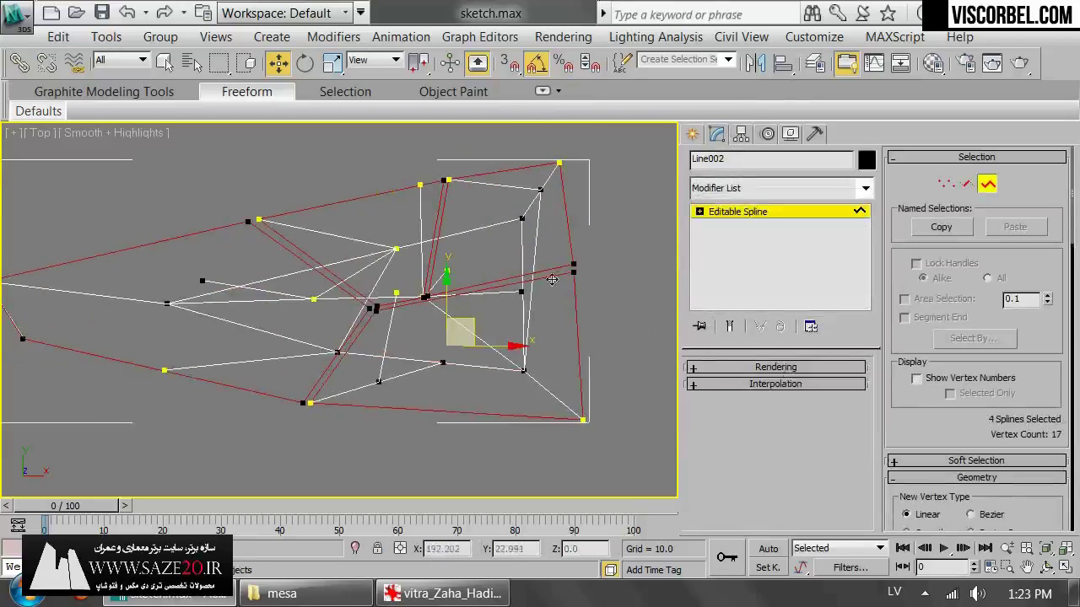
- Detach a copy of the four selected tabletop outlines as a separate shape and freeze the original sketch
{"action": "scroll", "coordinate": [900, 394], "scroll_direction": "down", "scroll_amount": 10}
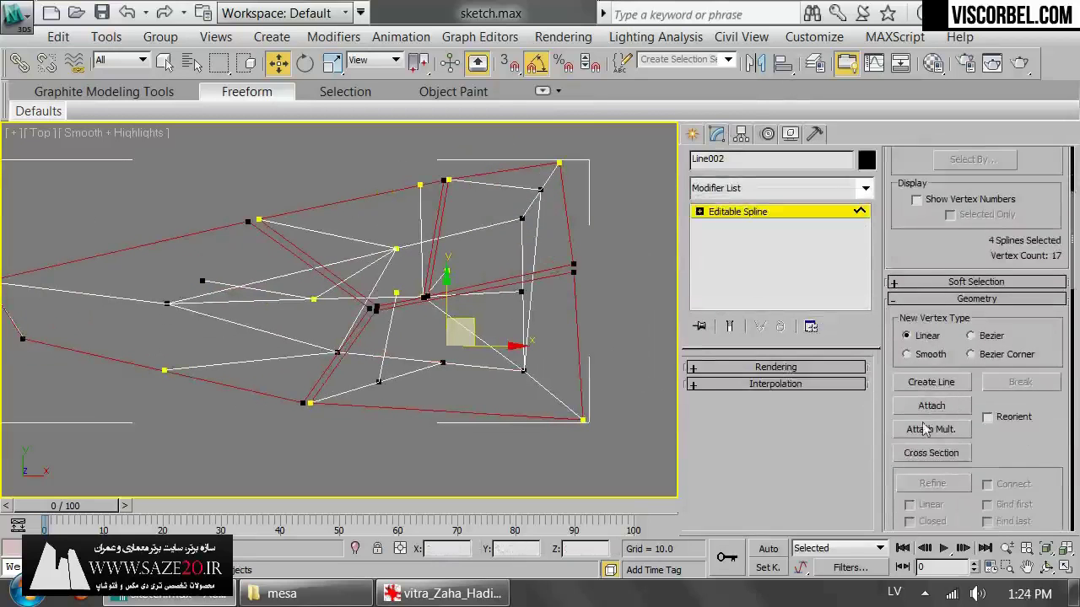
{"action": "scroll", "coordinate": [939, 394], "scroll_direction": "down", "scroll_amount": 10}
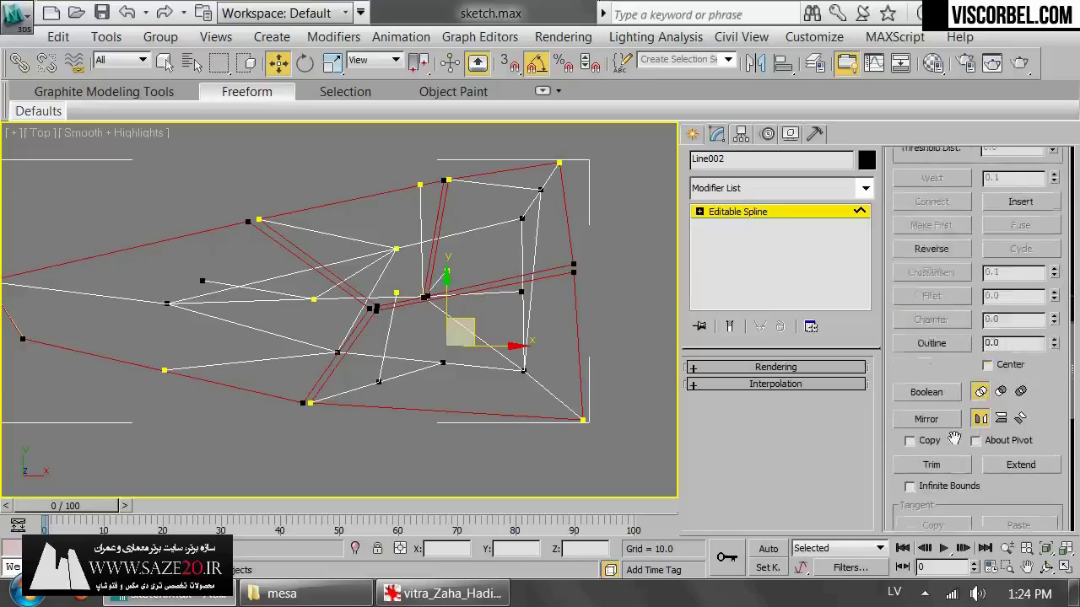
{"action": "scroll", "coordinate": [939, 471], "scroll_direction": "up", "scroll_amount": 20}
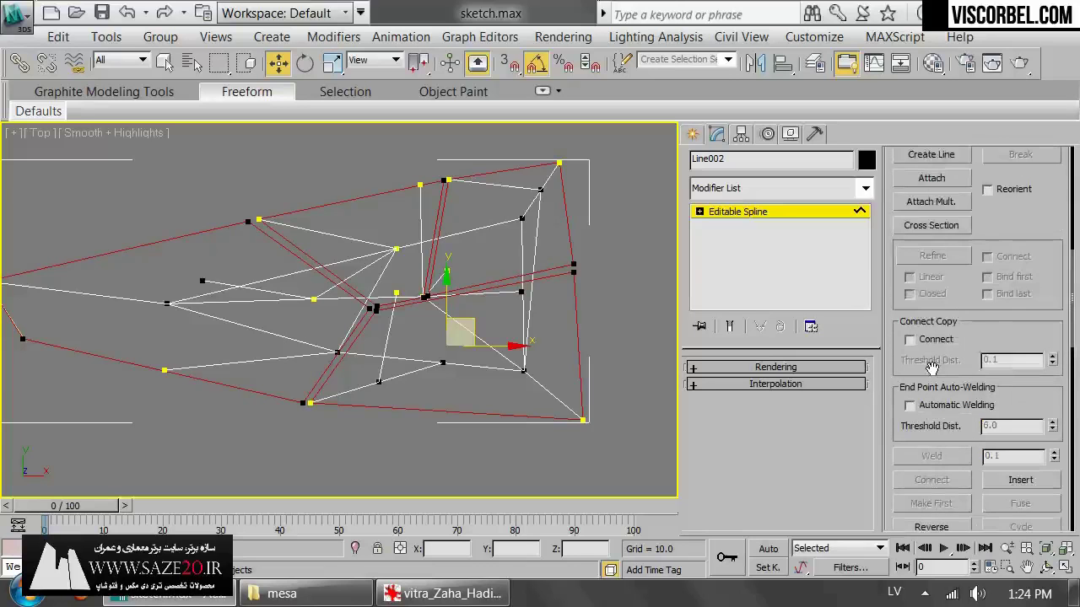
{"action": "scroll", "coordinate": [960, 320], "scroll_direction": "down", "scroll_amount": 4}
{"action": "scroll", "coordinate": [956, 342], "scroll_direction": "down", "scroll_amount": 10}
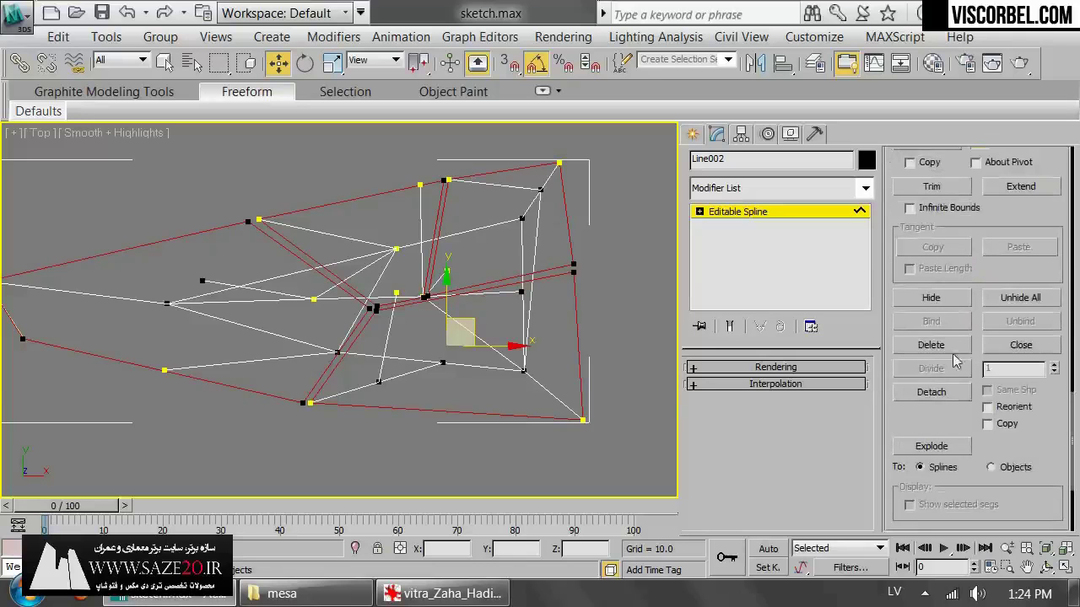
{"action": "left_click", "coordinate": [921, 393]}
{"action": "left_click", "coordinate": [607, 306]}
{"action": "left_click", "coordinate": [762, 212]}
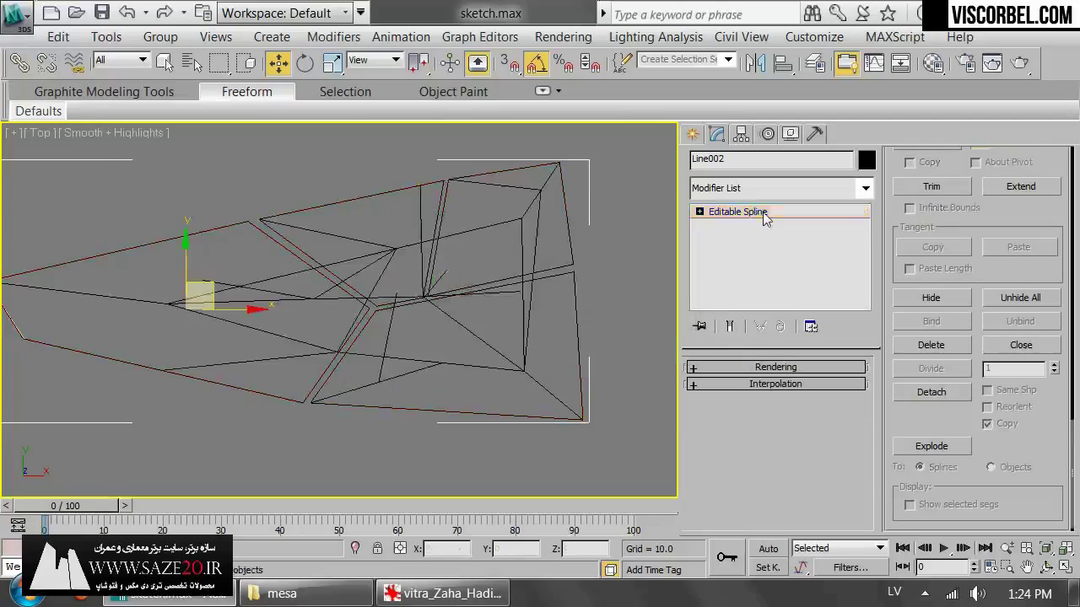
{"action": "right_click", "coordinate": [473, 224]}
{"action": "left_click", "coordinate": [544, 97]}
- Narrow the lengthwise seam at the detached shape's wide end by moving the upper panel's corner vertex to about X 247, Y 31.5
{"action": "left_click_drag", "start_coordinate": [334, 158], "coordinate": [464, 250]}
{"action": "scroll", "coordinate": [477, 248], "scroll_direction": "up", "scroll_amount": 8}
{"action": "key", "text": "1"}
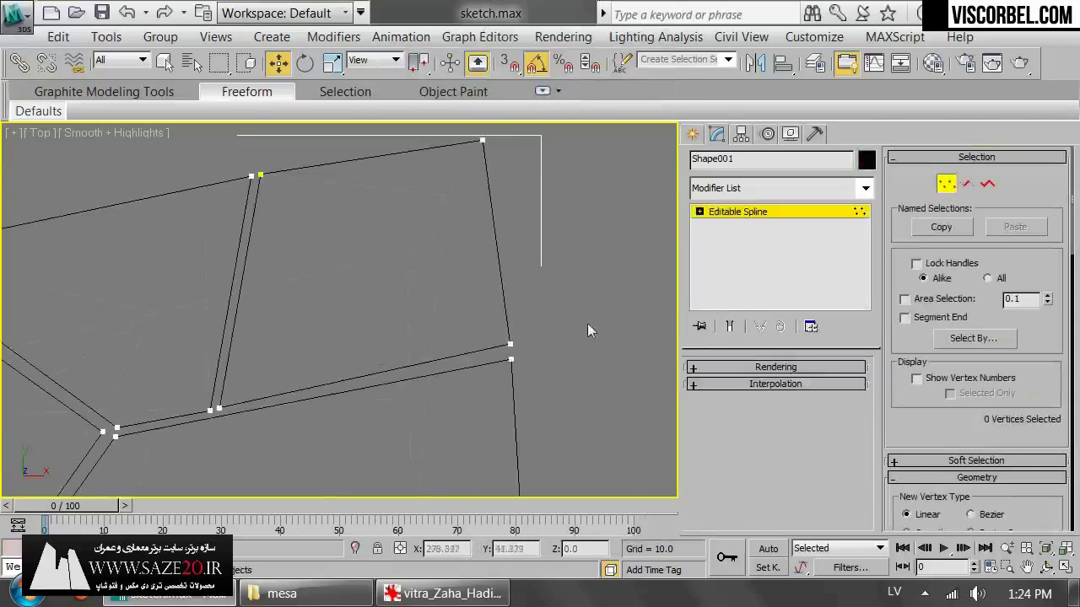
{"action": "scroll", "coordinate": [495, 349], "scroll_direction": "up", "scroll_amount": 3}
{"action": "left_click", "coordinate": [524, 309]}
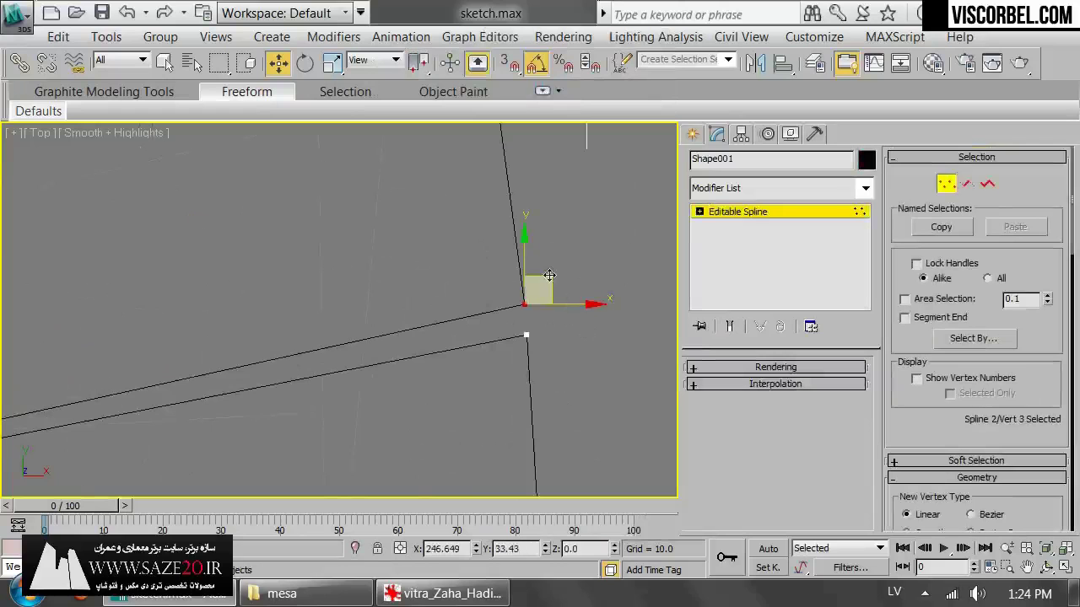
{"action": "left_click_drag", "start_coordinate": [549, 281], "coordinate": [551, 290]}
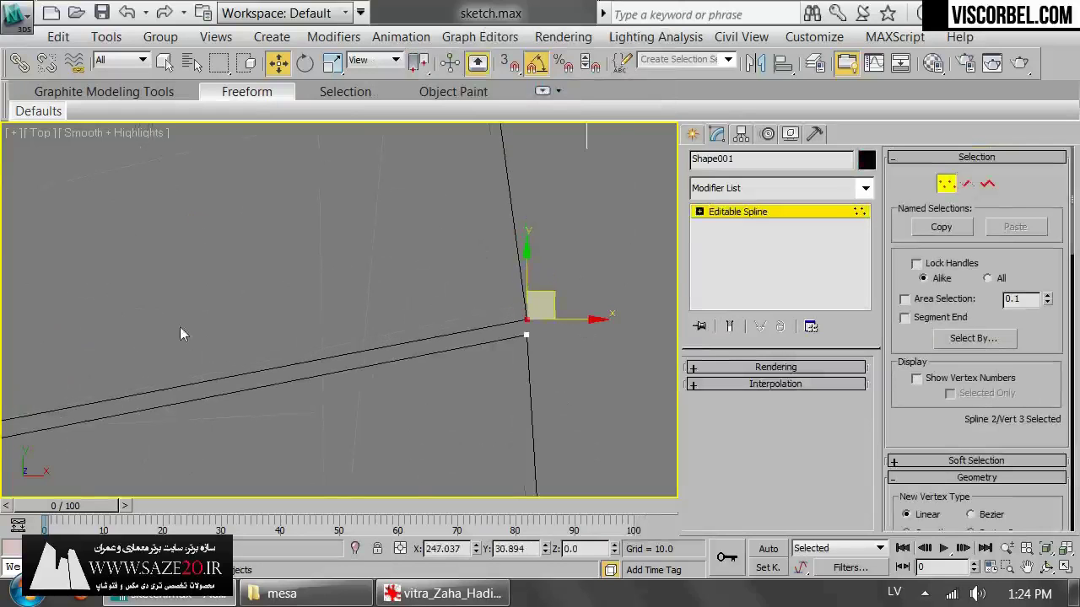
{"action": "scroll", "coordinate": [181, 334], "scroll_direction": "down", "scroll_amount": 2}
{"action": "middle_click_drag", "start_coordinate": [181, 334], "coordinate": [353, 276]}
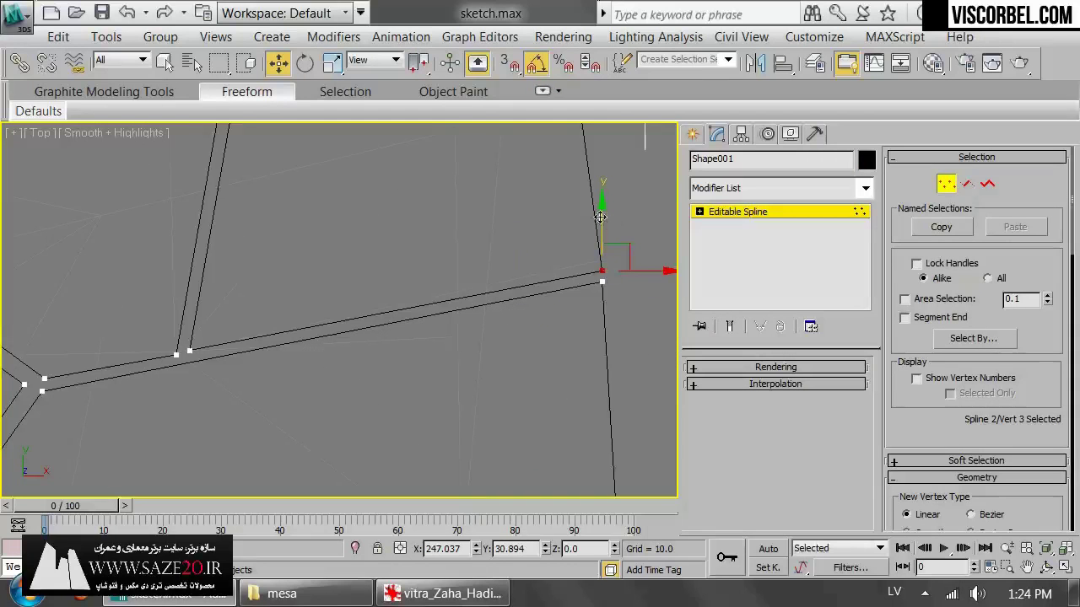
{"action": "left_click_drag", "start_coordinate": [601, 218], "coordinate": [601, 215]}
- Move the large pointed panel's vertex at the three-way seam junction inward to about X 113, Y 4
{"action": "scroll", "coordinate": [211, 340], "scroll_direction": "up", "scroll_amount": 2}
{"action": "middle_click_drag", "start_coordinate": [251, 331], "coordinate": [727, 246]}
{"action": "scroll", "coordinate": [338, 320], "scroll_direction": "up", "scroll_amount": 2}
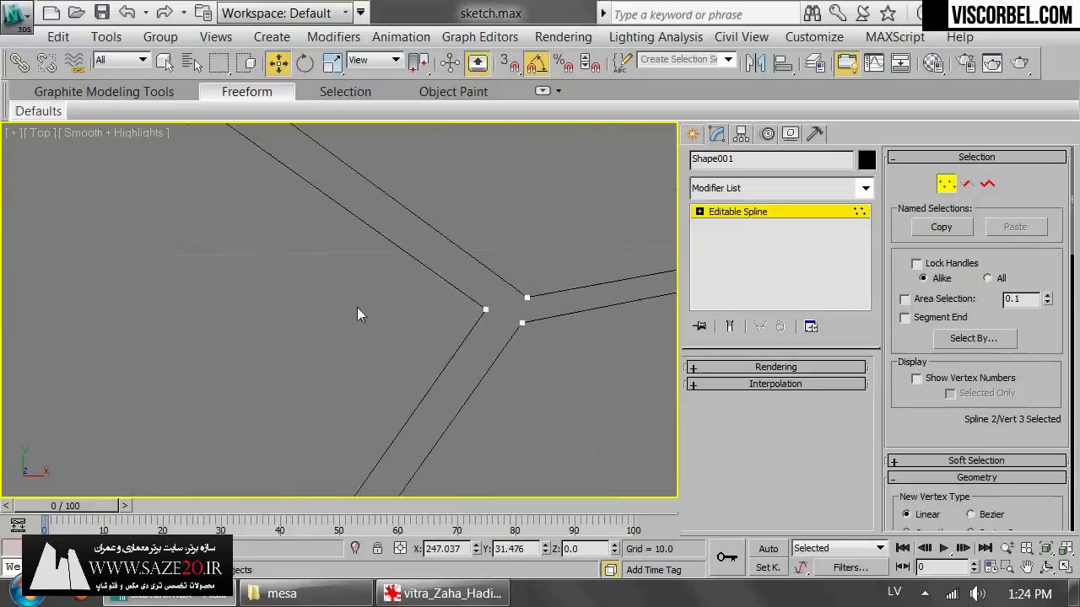
{"action": "left_click_drag", "start_coordinate": [436, 264], "coordinate": [553, 344]}
{"action": "left_click", "coordinate": [509, 326]}
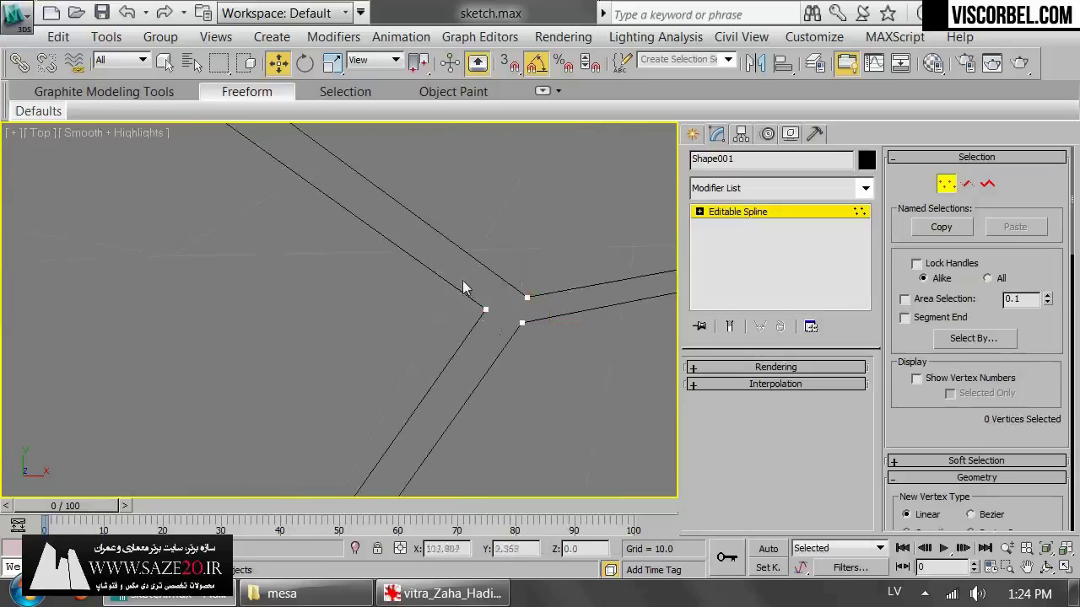
{"action": "left_click_drag", "start_coordinate": [463, 282], "coordinate": [544, 310]}
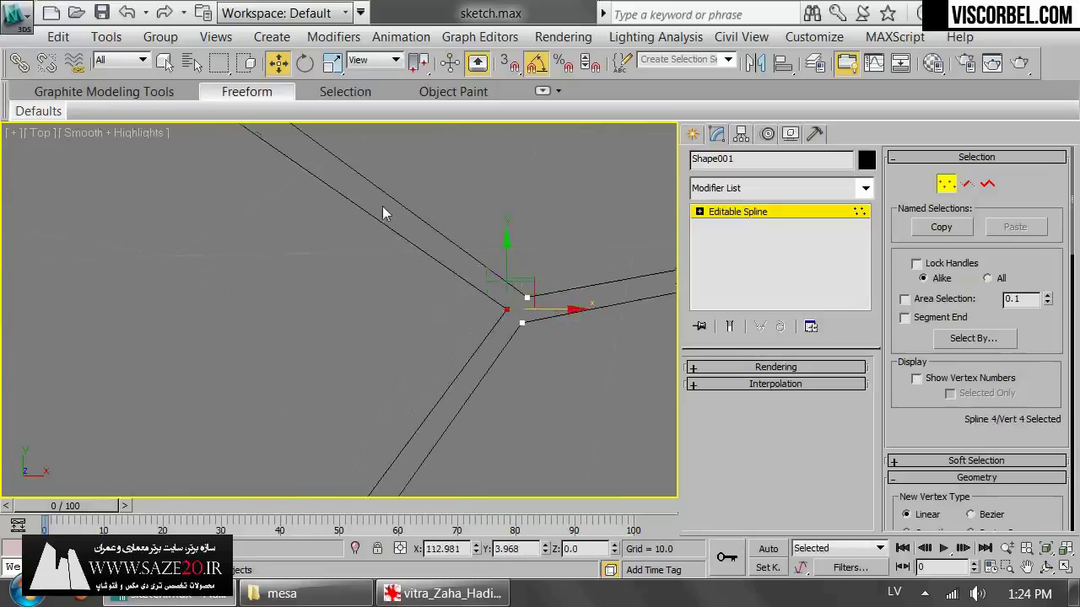
- Narrow the upper diagonal seam's outer end by moving the pointed panel's corner vertex to about X 32.9, Y 62.7
{"action": "scroll", "coordinate": [384, 214], "scroll_direction": "down", "scroll_amount": 2}
{"action": "middle_click_drag", "start_coordinate": [396, 226], "coordinate": [561, 459]}
{"action": "scroll", "coordinate": [324, 253], "scroll_direction": "up", "scroll_amount": 3}
{"action": "left_click_drag", "start_coordinate": [387, 374], "coordinate": [498, 496]}
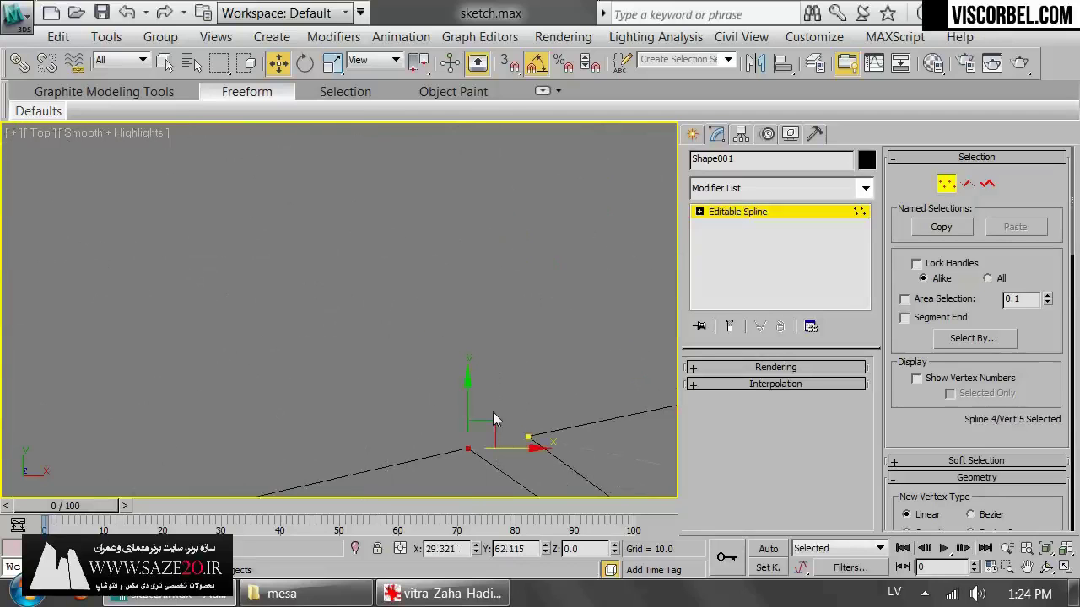
{"action": "left_click_drag", "start_coordinate": [492, 419], "coordinate": [519, 420]}
{"action": "scroll", "coordinate": [519, 421], "scroll_direction": "down", "scroll_amount": 3}
{"action": "middle_click_drag", "start_coordinate": [519, 420], "coordinate": [285, 153]}
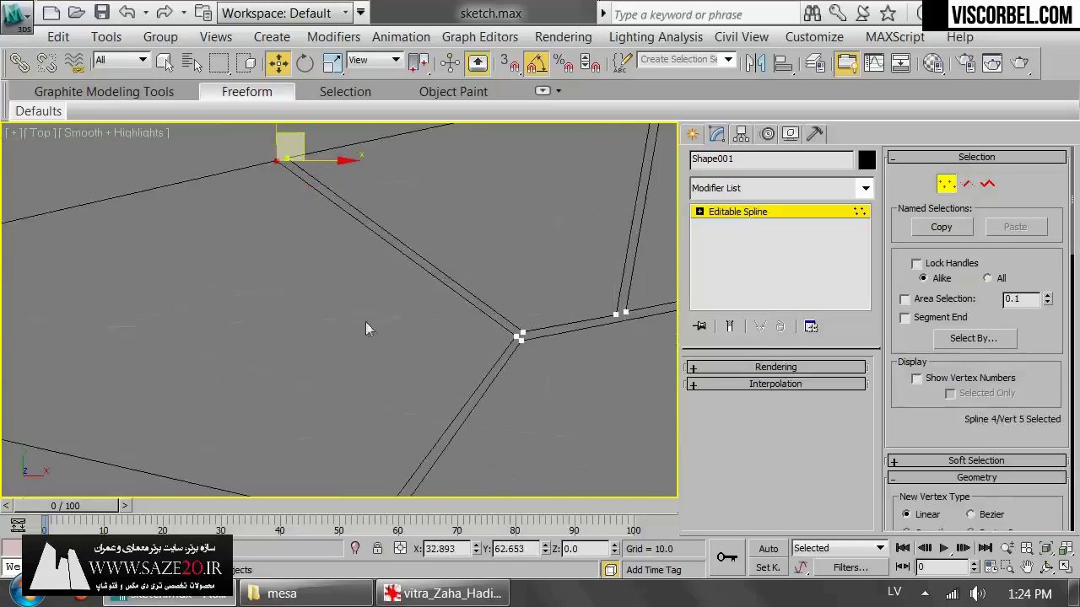
- Narrow the lower diagonal seam's outer end by moving the lower panel's corner vertex to about X 68.1, Y -59.7
{"action": "middle_click_drag", "start_coordinate": [366, 324], "coordinate": [347, 139]}
{"action": "scroll", "coordinate": [399, 346], "scroll_direction": "up", "scroll_amount": 3}
{"action": "left_click", "coordinate": [333, 320]}
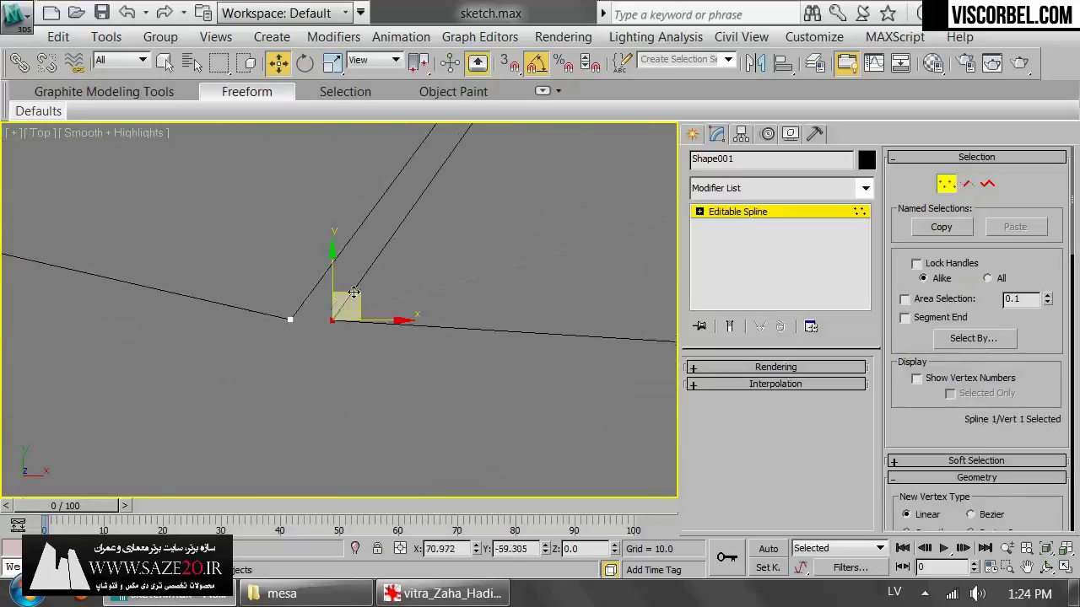
{"action": "left_click_drag", "start_coordinate": [354, 292], "coordinate": [325, 294]}
{"action": "middle_click_drag", "start_coordinate": [359, 309], "coordinate": [384, 433]}
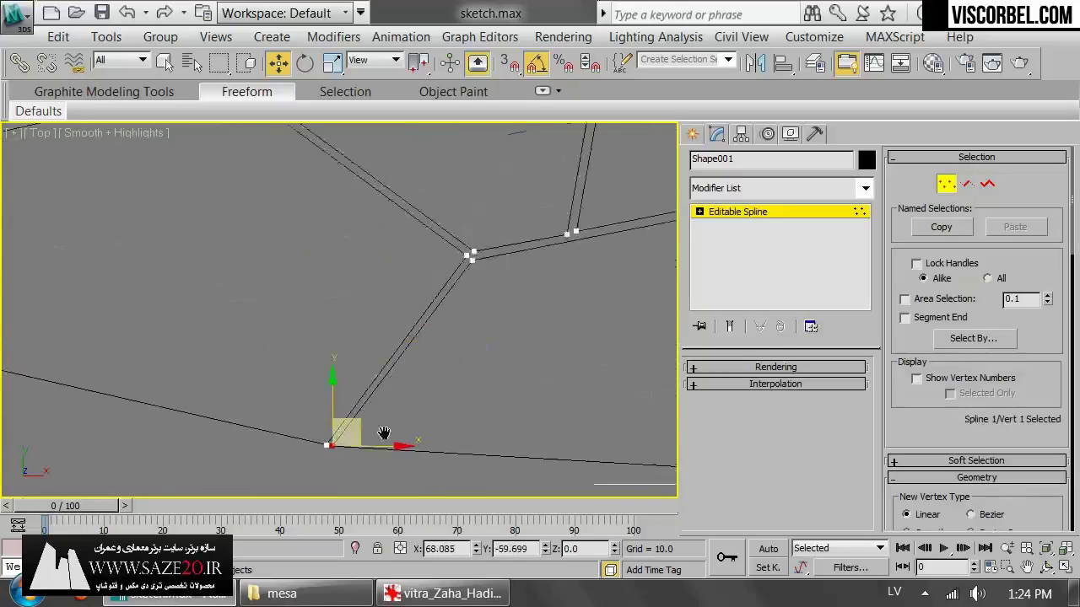
{"action": "scroll", "coordinate": [384, 433], "scroll_direction": "down", "scroll_amount": 2}
{"action": "key", "text": "1"}
{"action": "scroll", "coordinate": [601, 232], "scroll_direction": "down", "scroll_amount": 2}
{"action": "middle_click_drag", "start_coordinate": [588, 236], "coordinate": [463, 277]}
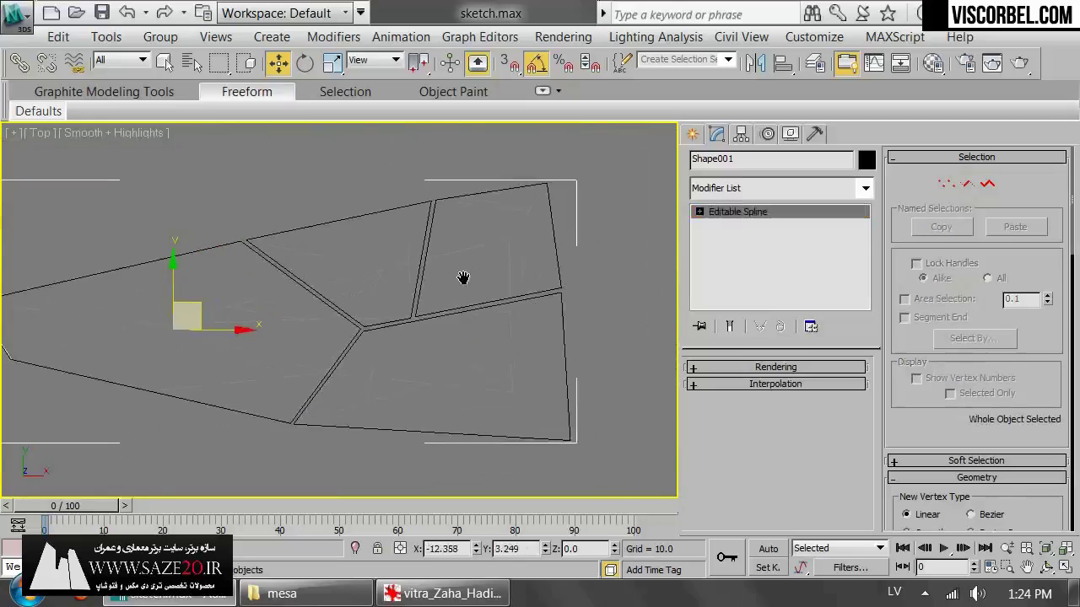
- Tighten the crosswise seam's inner end by moving the upper-right panel's inner corner vertex to about X 149, Y 11.6
{"action": "scroll", "coordinate": [464, 278], "scroll_direction": "up", "scroll_amount": 2}
{"action": "key", "text": "1"}
{"action": "left_click", "coordinate": [327, 382]}
{"action": "scroll", "coordinate": [316, 390], "scroll_direction": "up", "scroll_amount": 2}
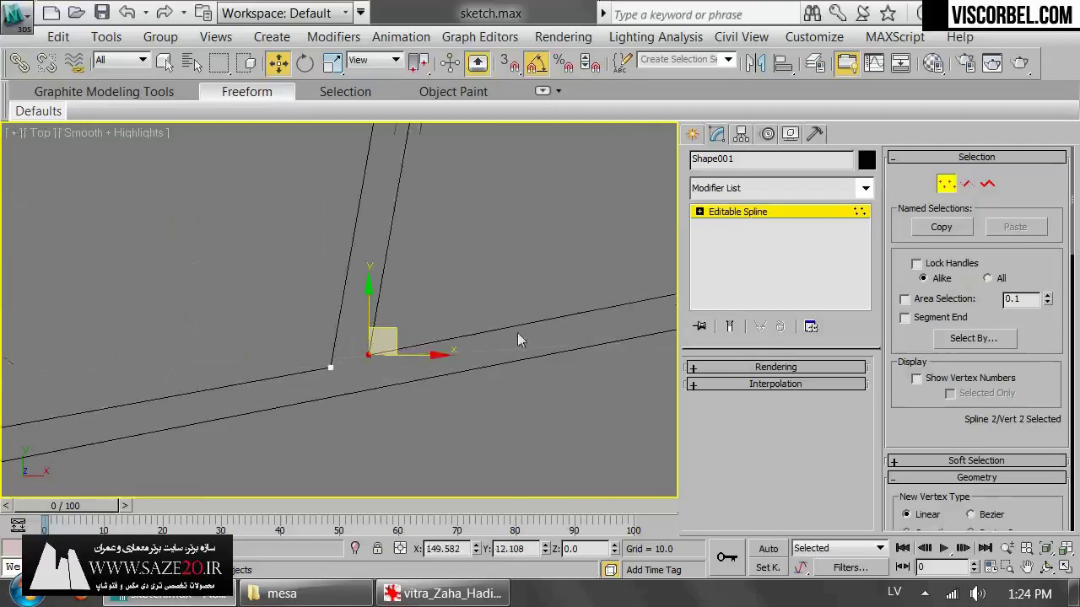
{"action": "left_click", "coordinate": [383, 318]}
{"action": "left_click_drag", "start_coordinate": [343, 346], "coordinate": [385, 366]}
{"action": "left_click_drag", "start_coordinate": [387, 327], "coordinate": [390, 332]}
{"action": "key", "text": "1"}
{"action": "scroll", "coordinate": [435, 239], "scroll_direction": "down", "scroll_amount": 3}
{"action": "middle_click_drag", "start_coordinate": [436, 239], "coordinate": [337, 337]}
{"action": "scroll", "coordinate": [473, 318], "scroll_direction": "down", "scroll_amount": 2}
{"action": "scroll", "coordinate": [445, 293], "scroll_direction": "up", "scroll_amount": 2}
{"action": "key", "text": "1"}
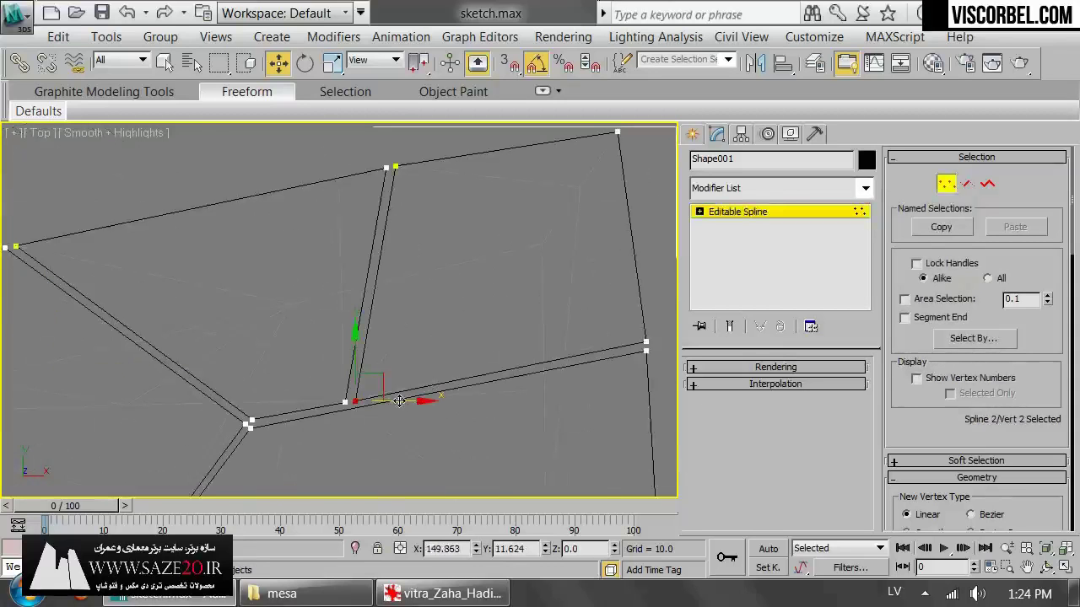
{"action": "left_click_drag", "start_coordinate": [399, 400], "coordinate": [397, 401]}
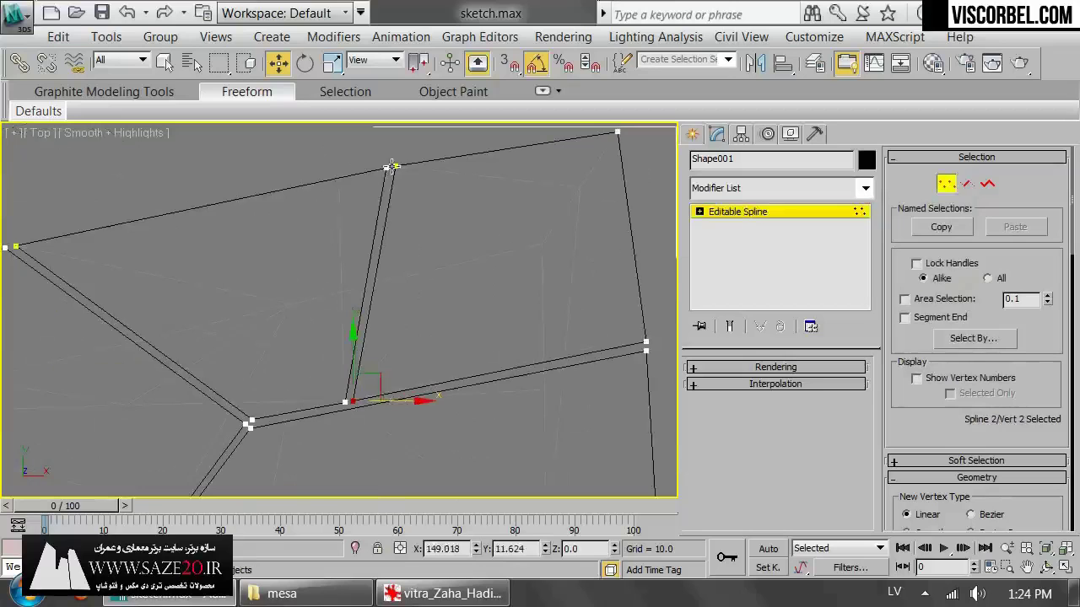
- Move the upper-right panel's vertex at the crosswise seam's outer end slightly toward the neighbouring panel
{"action": "left_click_drag", "start_coordinate": [410, 197], "coordinate": [394, 145]}
{"action": "scroll", "coordinate": [394, 146], "scroll_direction": "up", "scroll_amount": 3}
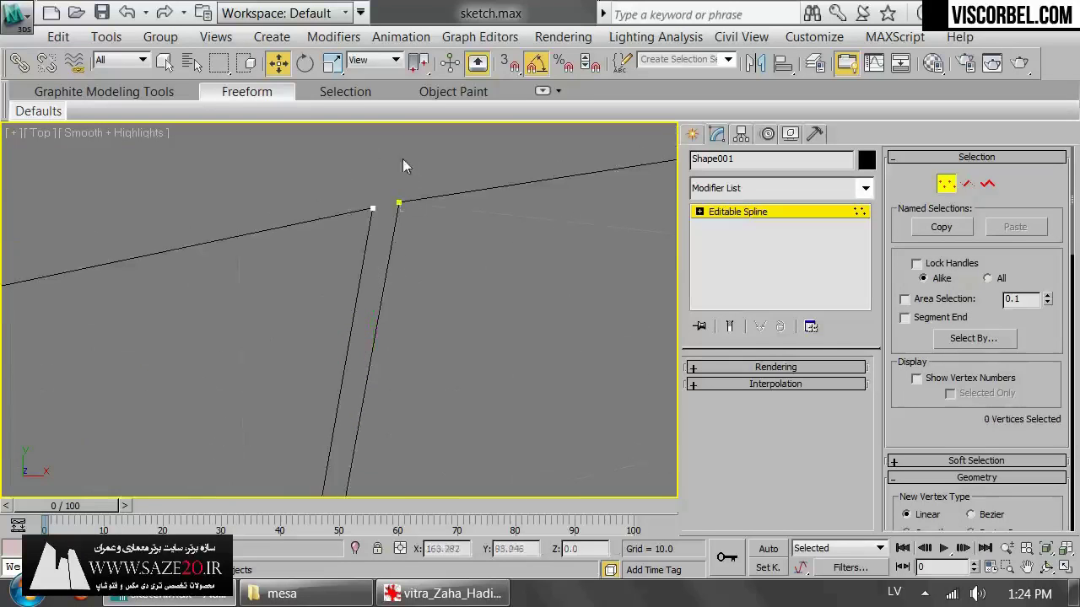
{"action": "left_click", "coordinate": [398, 203]}
{"action": "left_click_drag", "start_coordinate": [437, 202], "coordinate": [435, 201]}
{"action": "key", "text": "1"}
{"action": "scroll", "coordinate": [555, 366], "scroll_direction": "down", "scroll_amount": 8}
{"action": "middle_click_drag", "start_coordinate": [533, 374], "coordinate": [525, 290]}
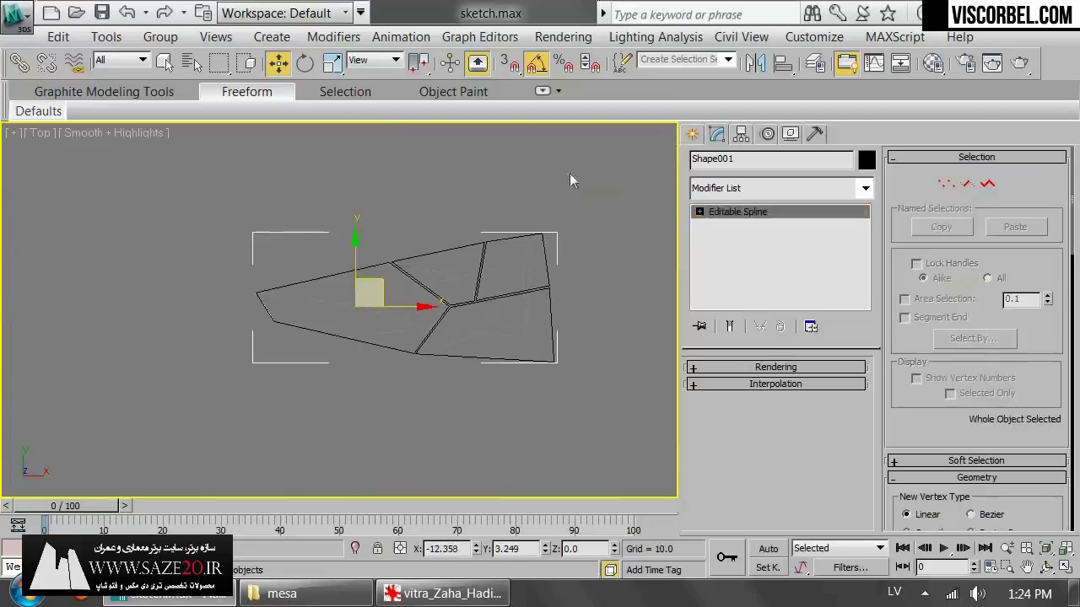
- Set all vertices of the detached tabletop outlines to the Corner type
{"action": "left_click", "coordinate": [527, 423]}
{"action": "left_click_drag", "start_coordinate": [590, 212], "coordinate": [305, 349]}
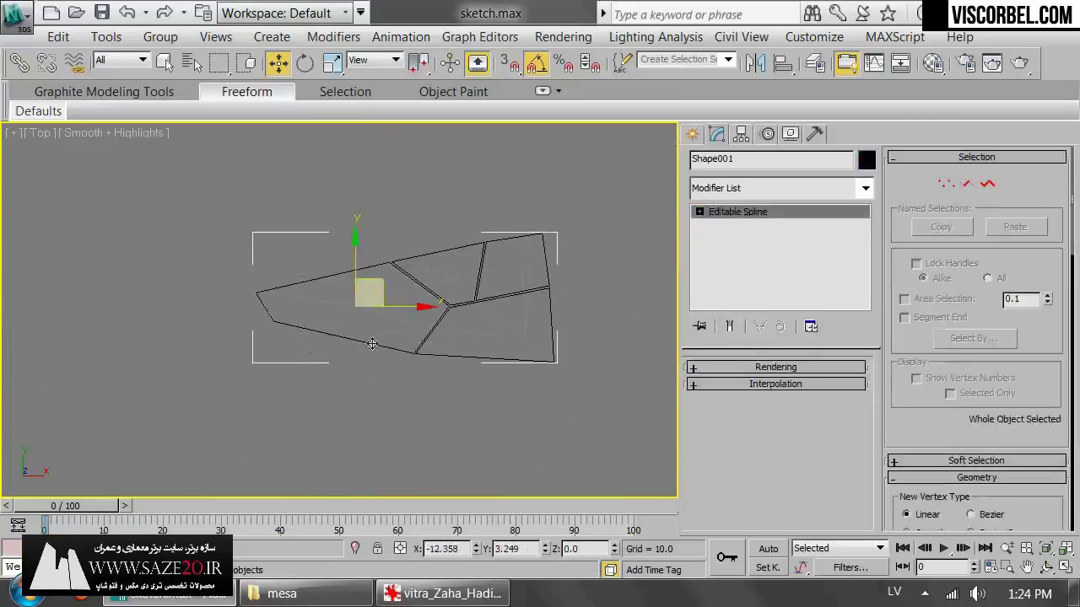
{"action": "key", "text": "1"}
{"action": "key", "text": "ctrl+a"}
{"action": "right_click", "coordinate": [482, 258]}
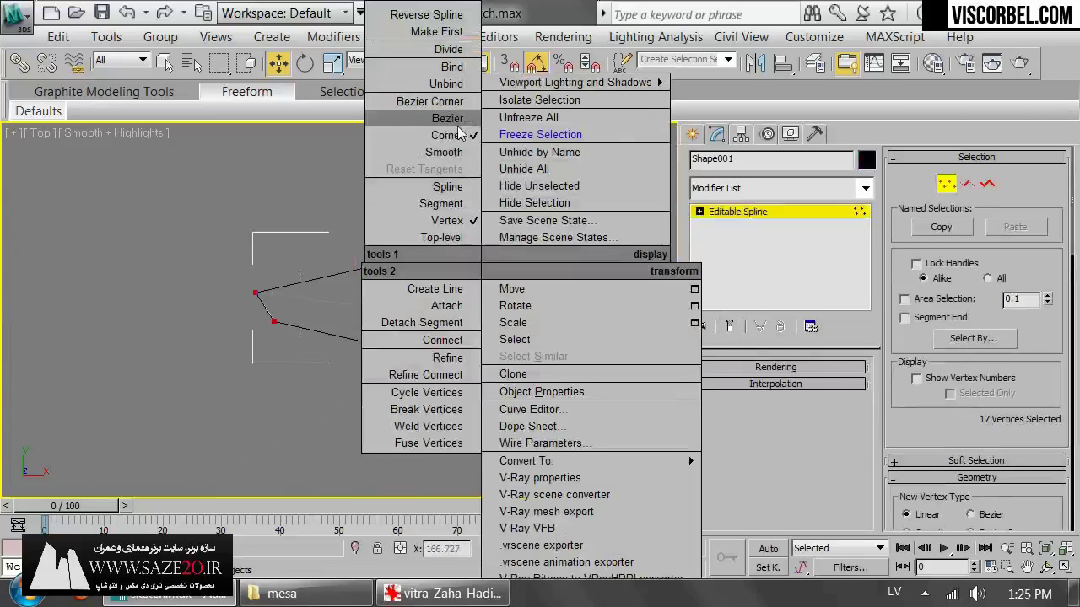
{"action": "left_click", "coordinate": [459, 136]}
{"action": "key", "text": "1"}
- Convert the tabletop outline shape to an Editable Poly
{"action": "scroll", "coordinate": [599, 278], "scroll_direction": "up", "scroll_amount": 5}
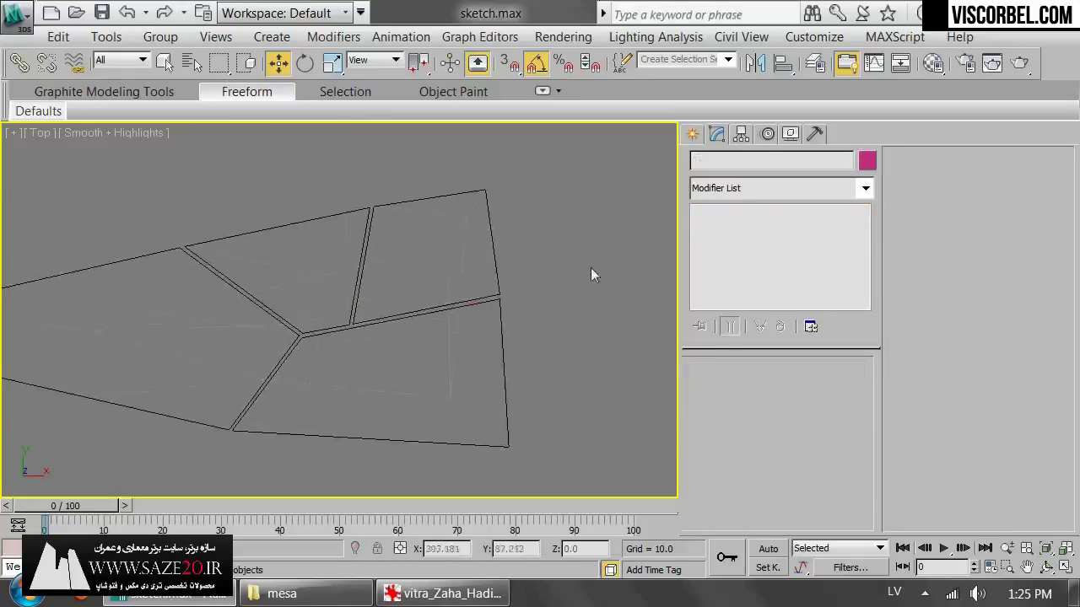
{"action": "right_click", "coordinate": [505, 268]}
{"action": "mouse_move", "coordinate": [544, 452]}
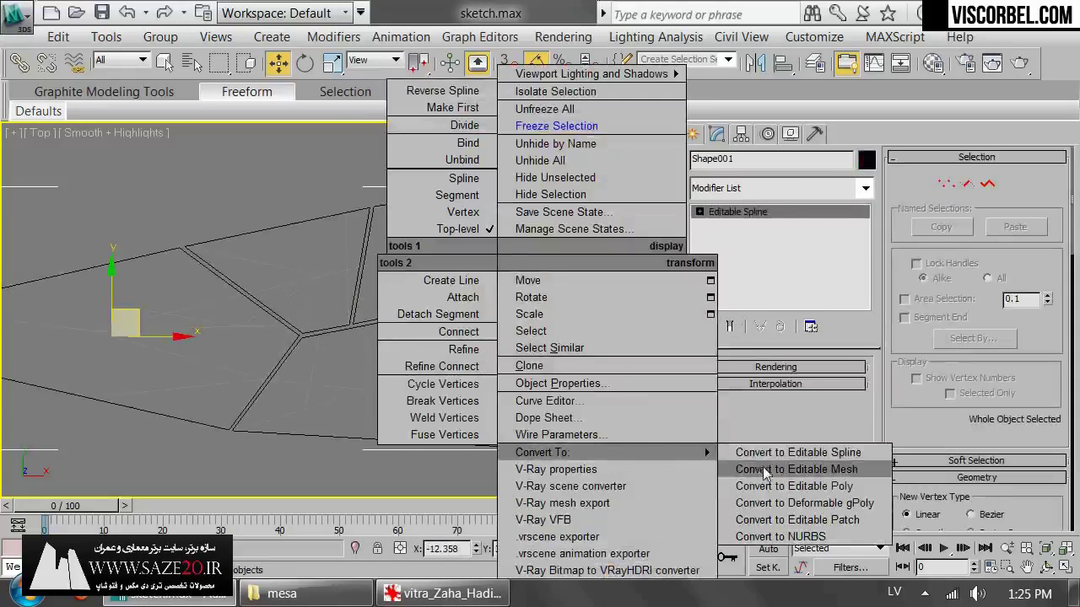
{"action": "left_click", "coordinate": [785, 489]}
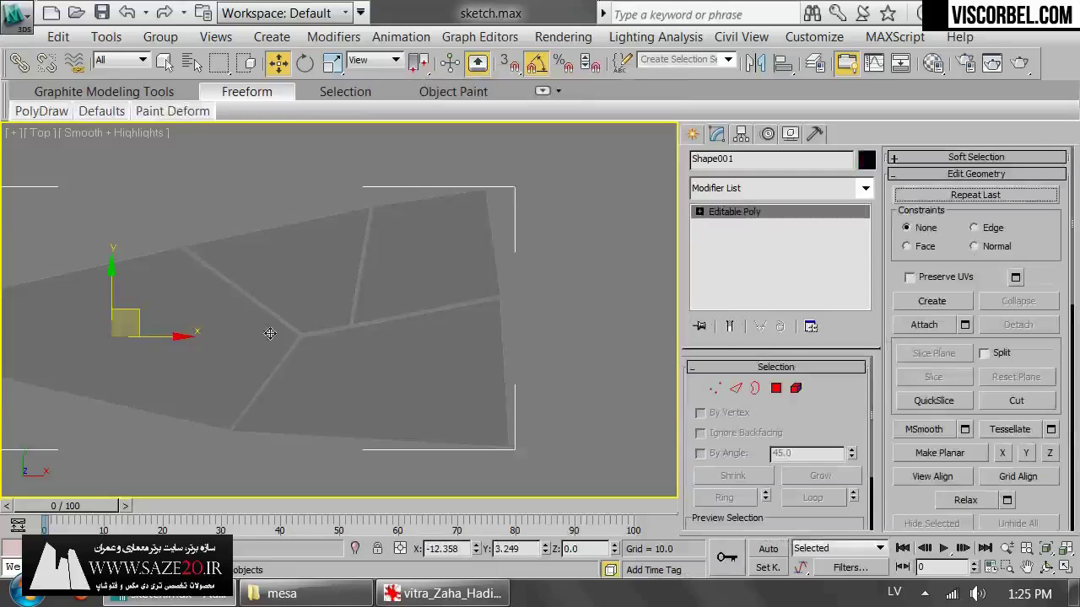
{"action": "middle_click_drag", "start_coordinate": [267, 331], "coordinate": [354, 312]}
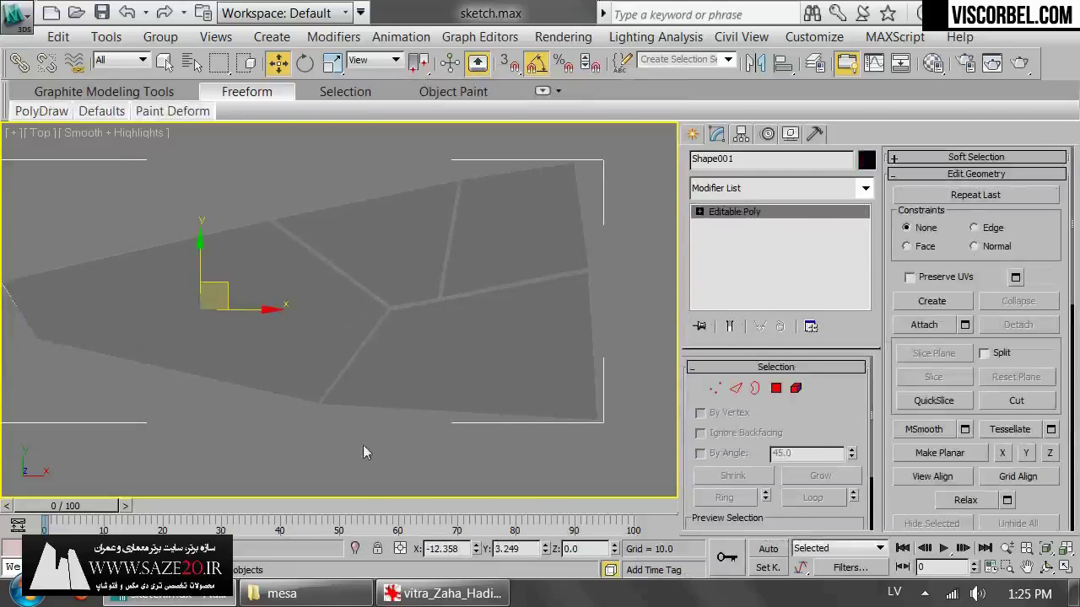
- Open the reference photo vitra_Zaha_Hadid3oben.jpg from the mesa folder to examine the tabletop panels, and return to 3ds Max
{"action": "left_click", "coordinate": [282, 593]}
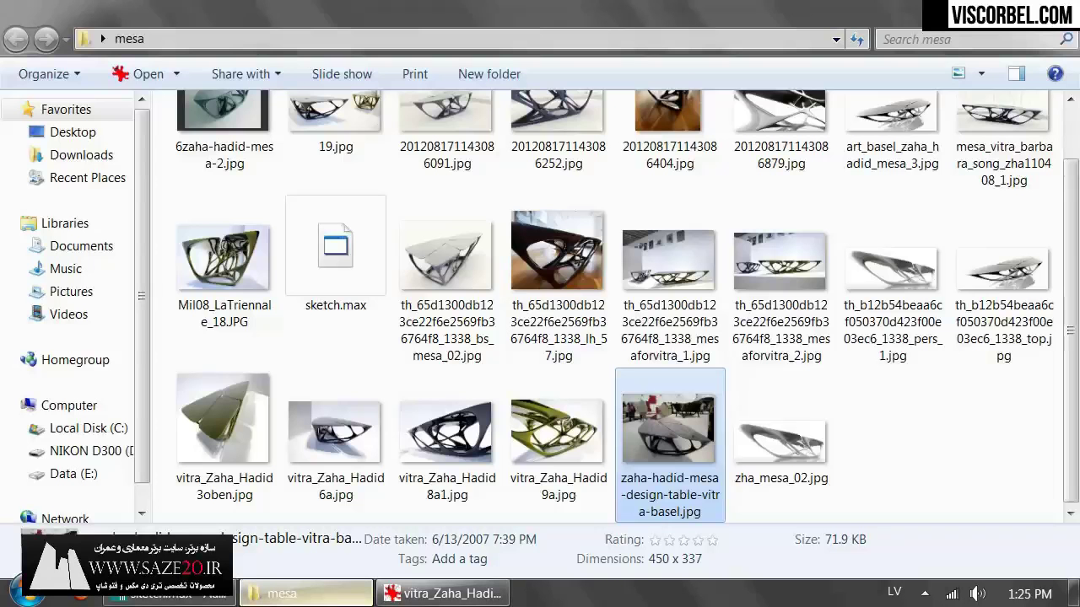
{"action": "double_click", "coordinate": [228, 428]}
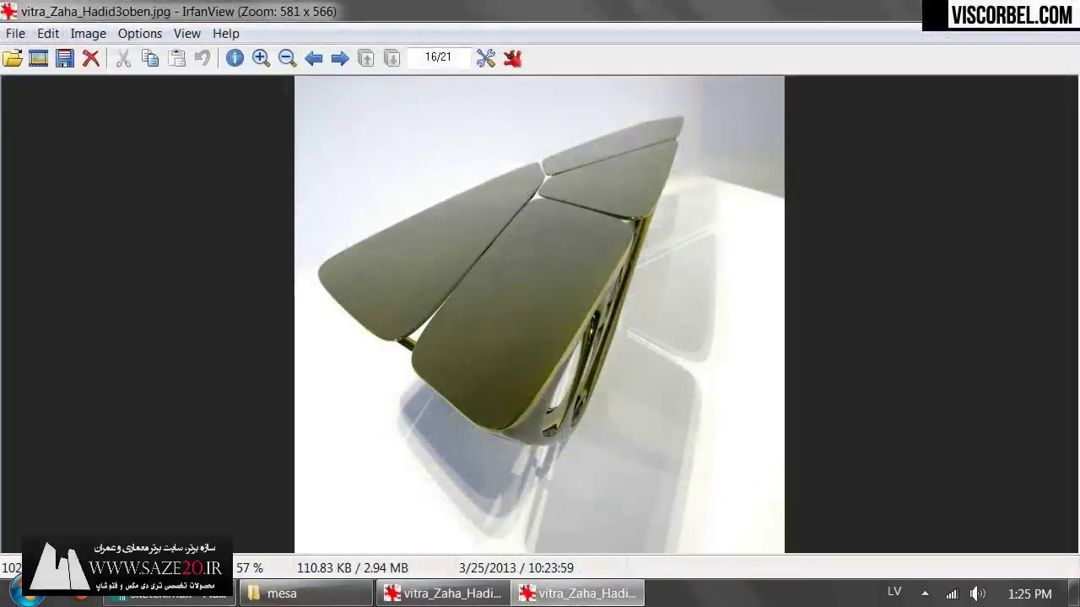
{"action": "left_click", "coordinate": [173, 596]}
- Extrude the outer end edges and the crosswise seam edges of the tabletop panels with a height of 0
{"action": "middle_click_drag", "start_coordinate": [365, 221], "coordinate": [447, 223]}
{"action": "key", "text": "F3"}
{"action": "middle_click_drag", "start_coordinate": [276, 284], "coordinate": [365, 295]}
{"action": "key", "text": "2"}
{"action": "left_click_drag", "start_coordinate": [173, 331], "coordinate": [251, 320]}
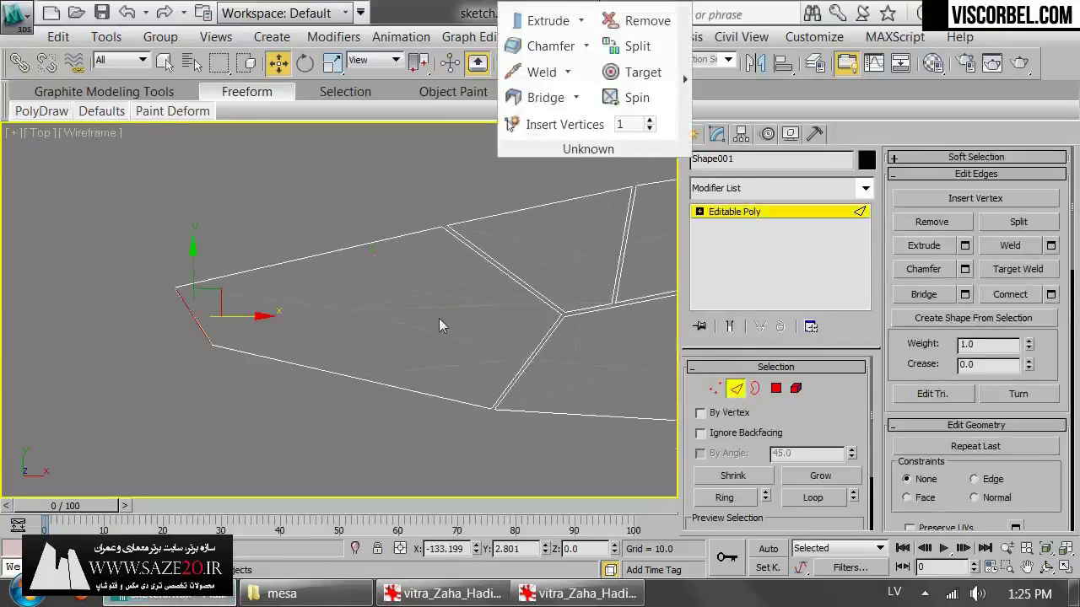
{"action": "middle_click_drag", "start_coordinate": [438, 318], "coordinate": [354, 343]}
{"action": "left_click", "coordinate": [441, 299]}
{"action": "left_click", "coordinate": [539, 262], "text": "ctrl"}
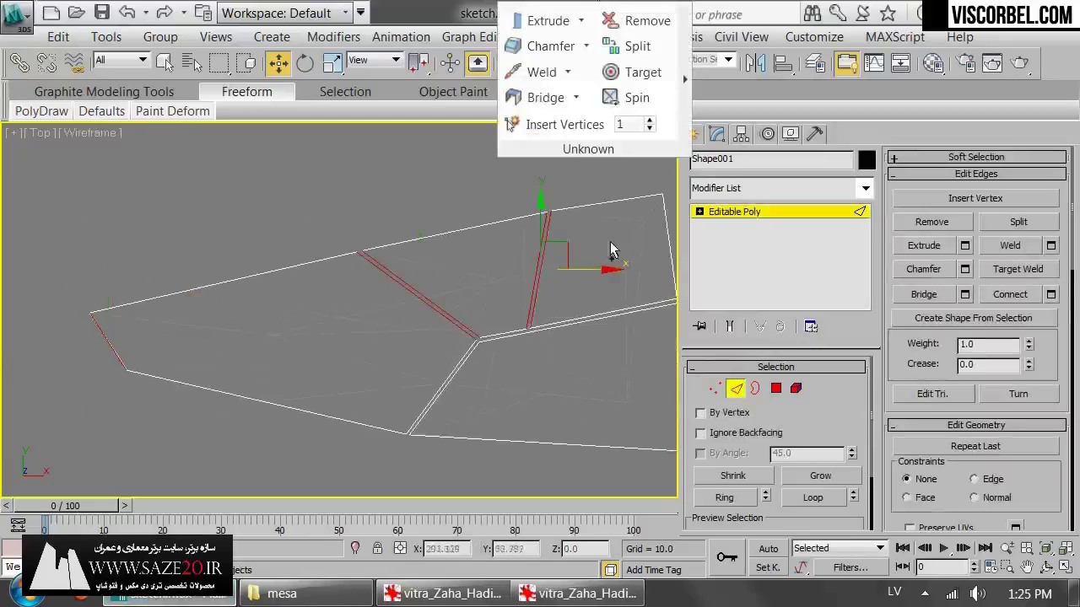
{"action": "left_click", "coordinate": [668, 249], "text": "ctrl"}
{"action": "middle_click_drag", "start_coordinate": [405, 377], "coordinate": [286, 359]}
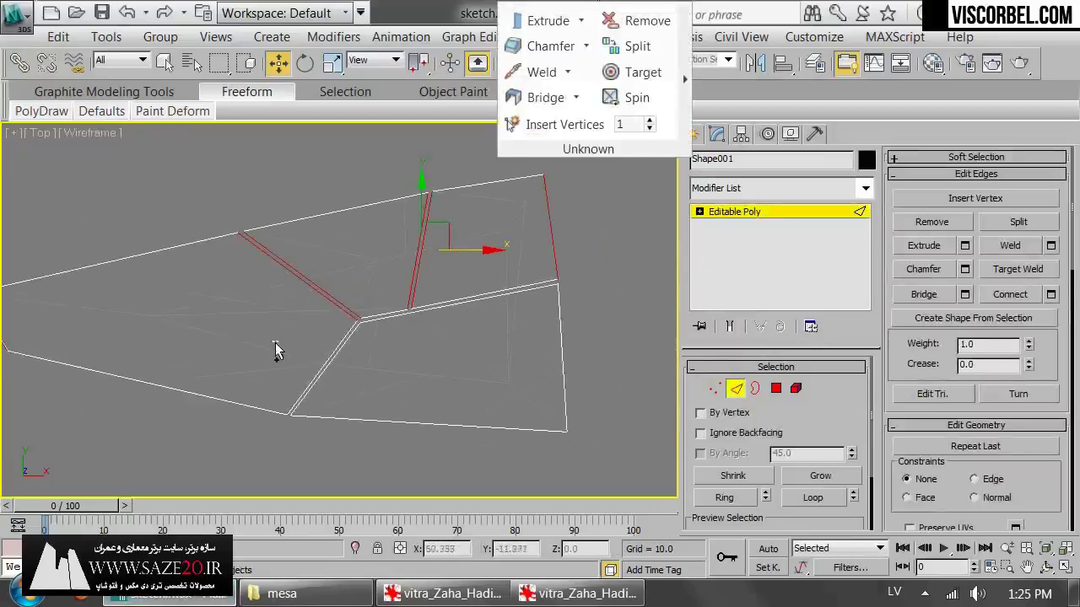
{"action": "left_click", "coordinate": [337, 359], "text": "ctrl"}
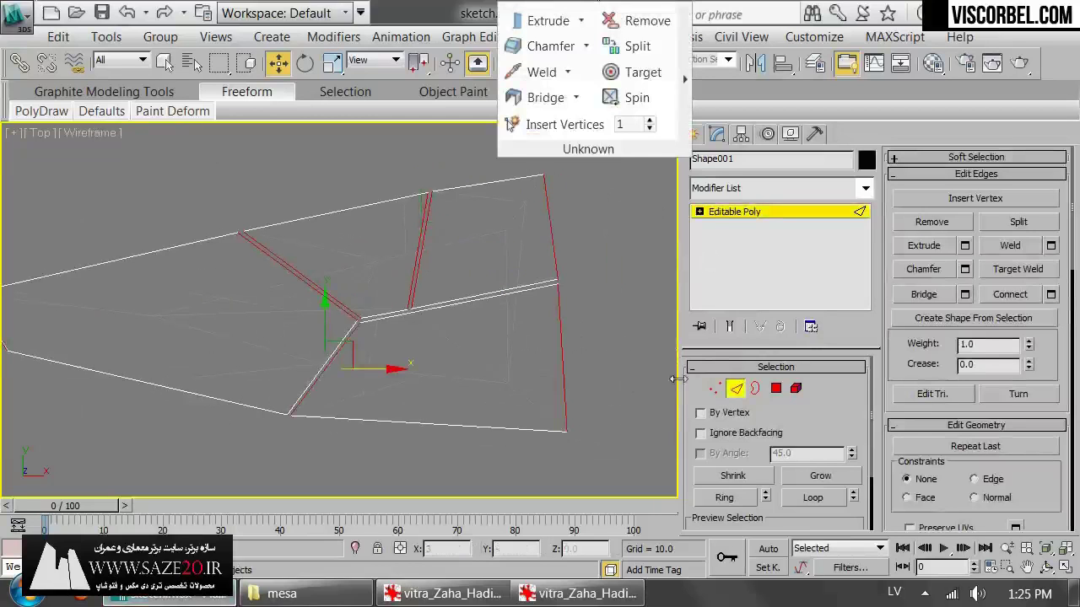
{"action": "right_click", "coordinate": [571, 387]}
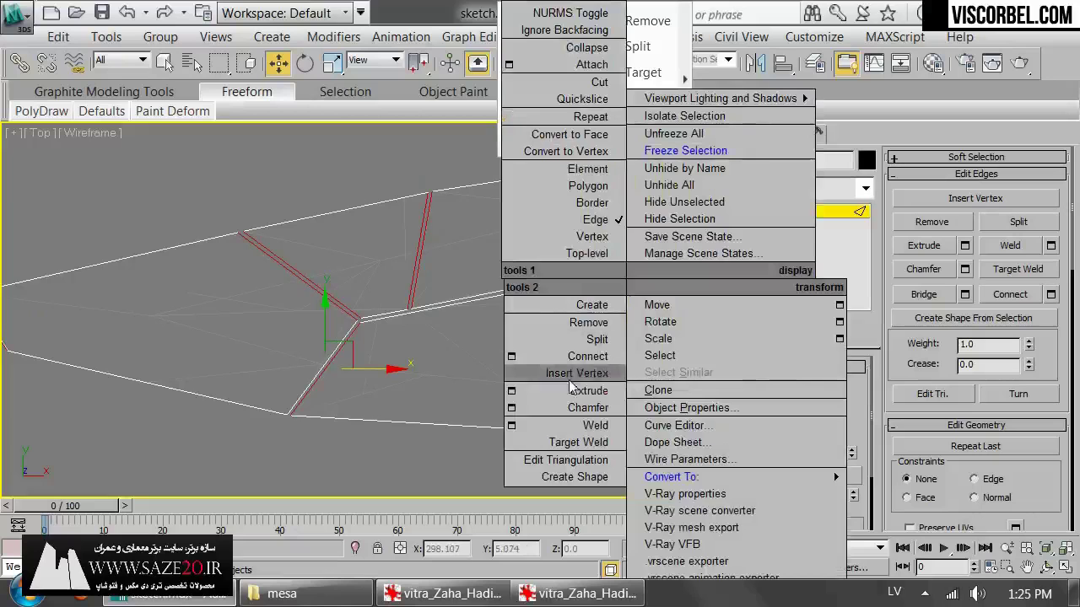
{"action": "left_click", "coordinate": [510, 393]}
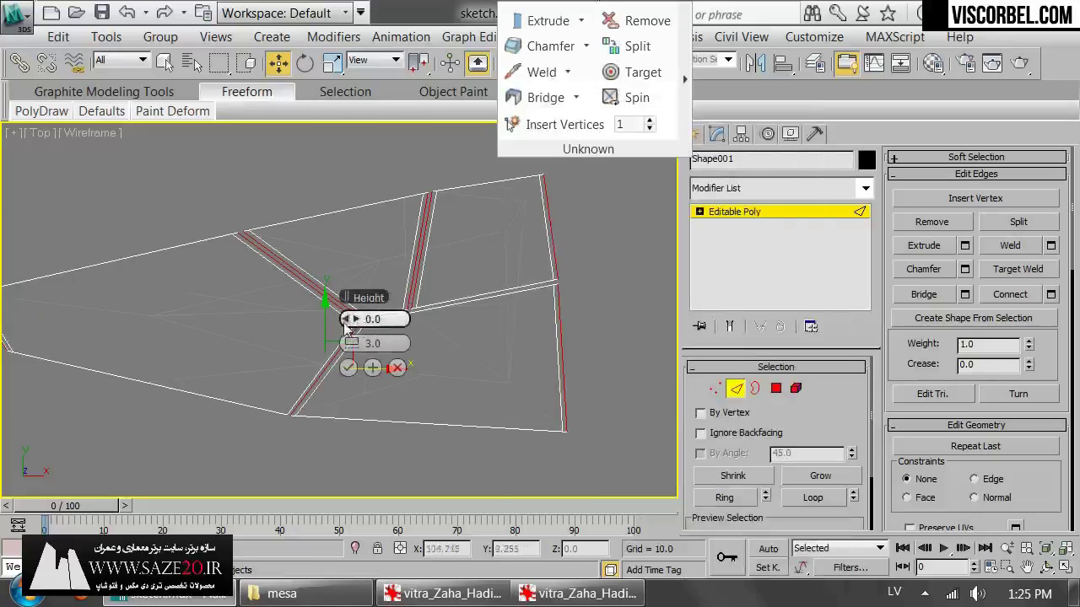
- Set the edge extrusion width to 12.996, consulting the reference photo vitra_Zaha_Hadid3oben.jpg, and apply it
{"action": "middle_click_drag", "start_coordinate": [147, 309], "coordinate": [387, 306]}
{"action": "scroll", "coordinate": [387, 306], "scroll_direction": "up", "scroll_amount": 4}
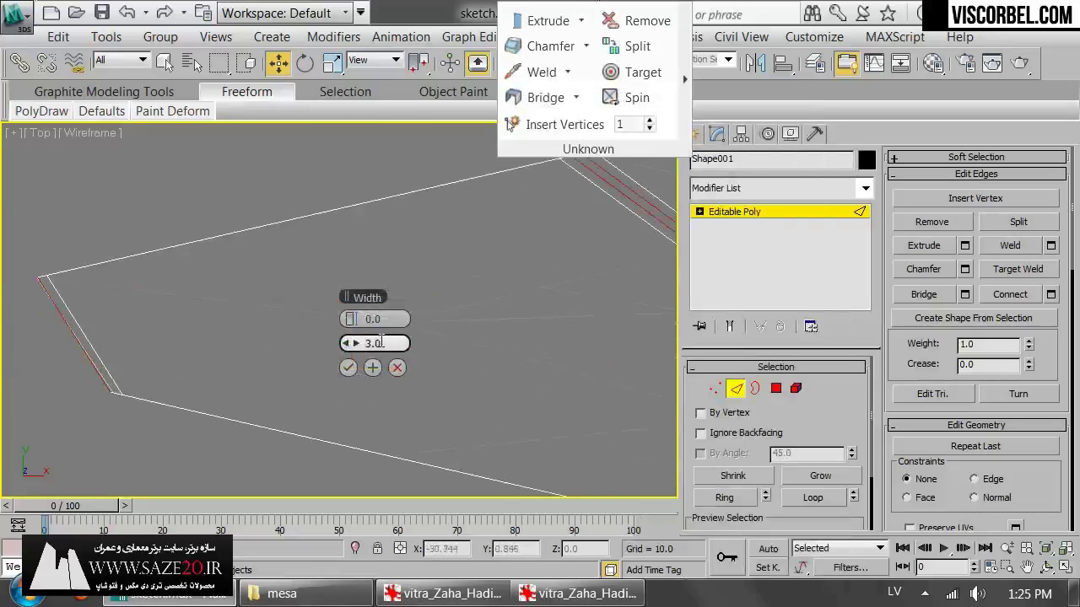
{"action": "mouse_move", "coordinate": [355, 352]}
{"action": "left_mouse_down"}
{"action": "mouse_move", "coordinate": [350, 367]}
{"action": "mouse_move", "coordinate": [373, 348]}
{"action": "left_mouse_up"}
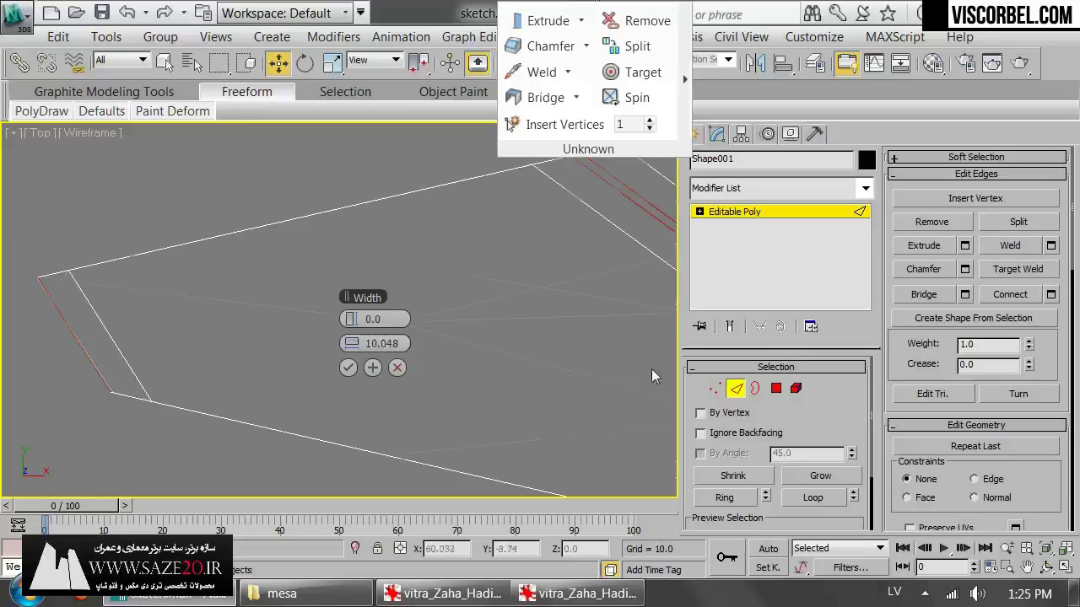
{"action": "scroll", "coordinate": [651, 369], "scroll_direction": "down", "scroll_amount": 4}
{"action": "middle_click_drag", "start_coordinate": [651, 369], "coordinate": [345, 374]}
{"action": "left_click", "coordinate": [578, 593]}
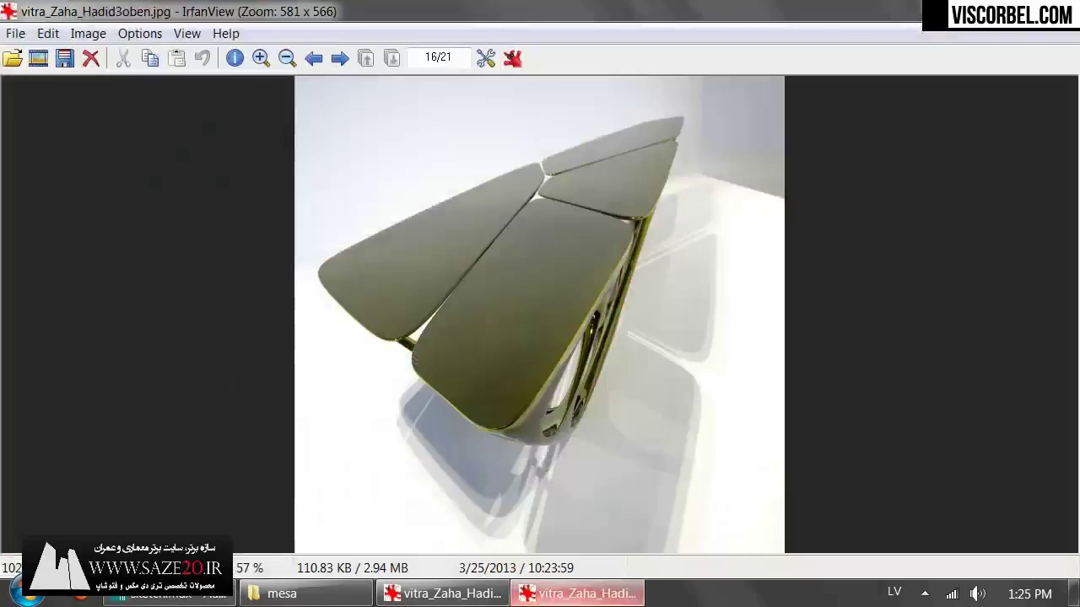
{"action": "left_click", "coordinate": [578, 593]}
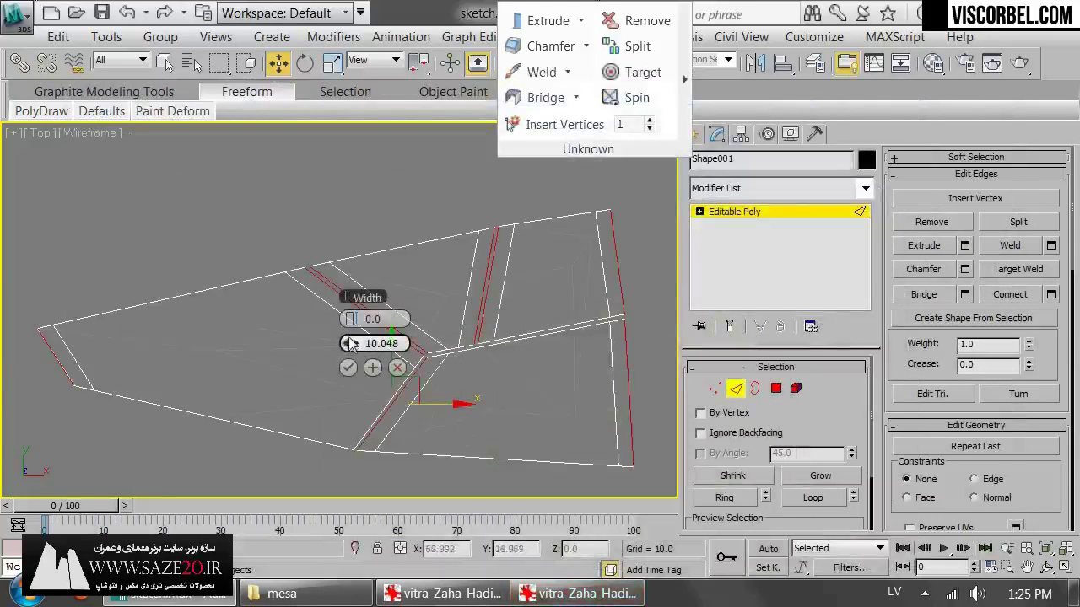
{"action": "left_click_drag", "start_coordinate": [357, 342], "coordinate": [359, 343]}
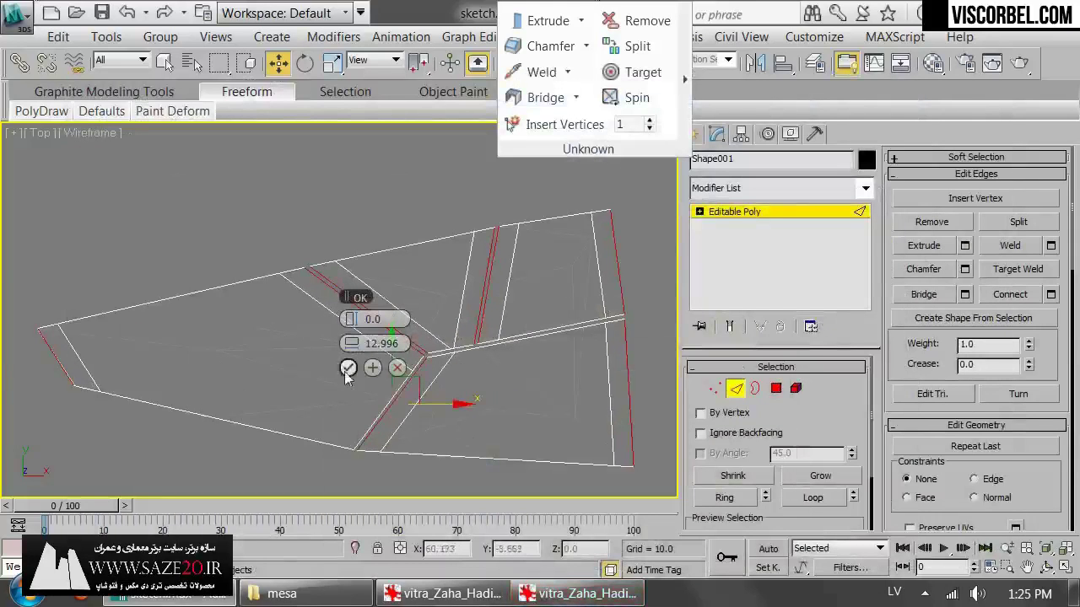
{"action": "left_click", "coordinate": [348, 368]}
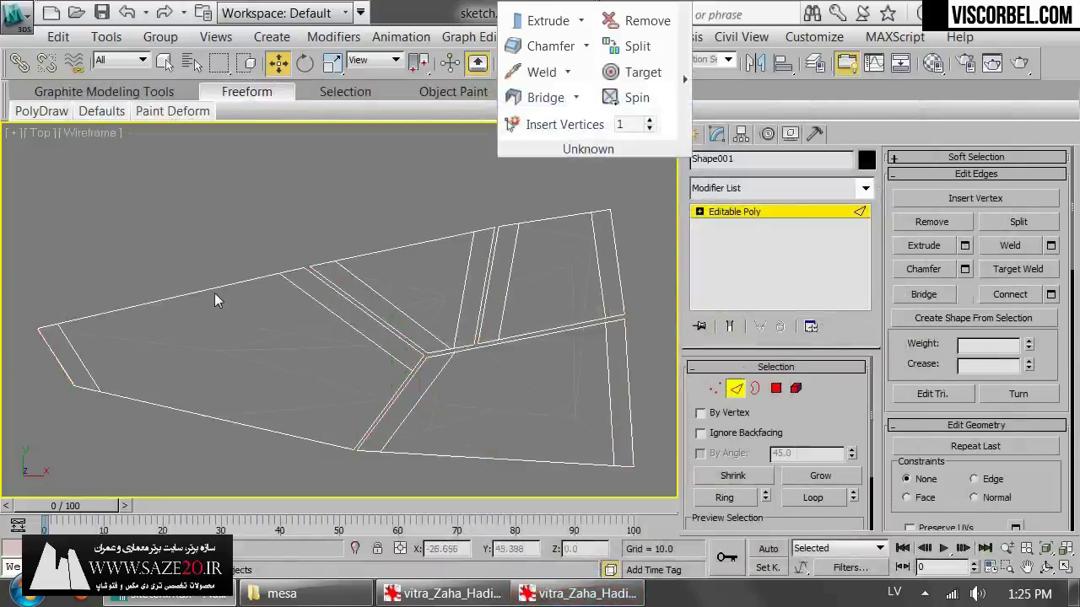
- Extrude the lengthwise outer edges and both lengthwise seam edges of the panels with height 0 and width 12.996
{"action": "left_click", "coordinate": [216, 289]}
{"action": "left_click", "coordinate": [375, 252]}
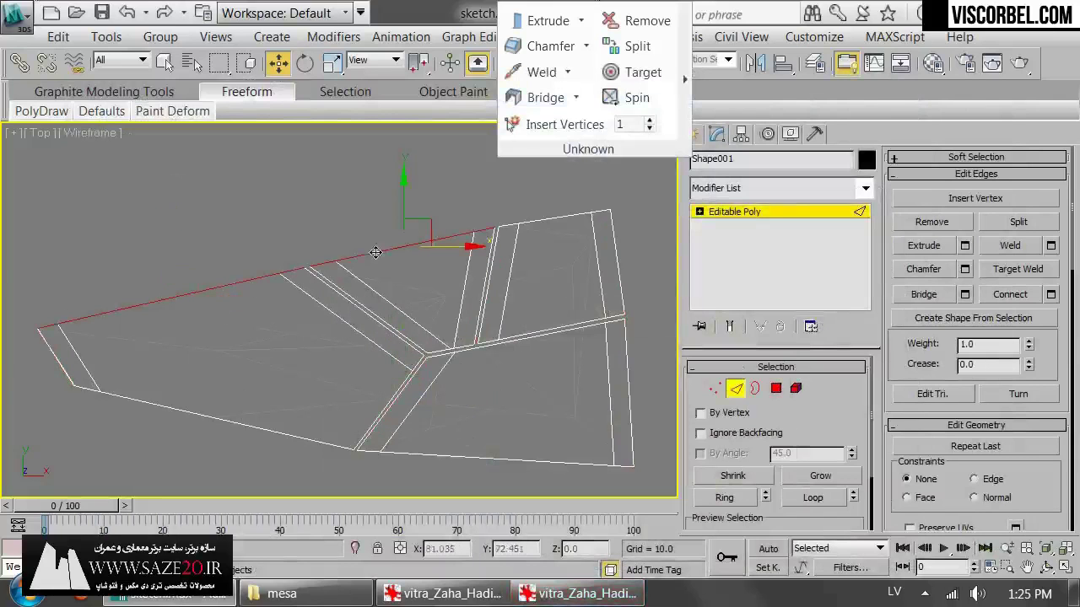
{"action": "left_click", "coordinate": [540, 220], "text": "ctrl"}
{"action": "left_click", "coordinate": [567, 327], "text": "ctrl"}
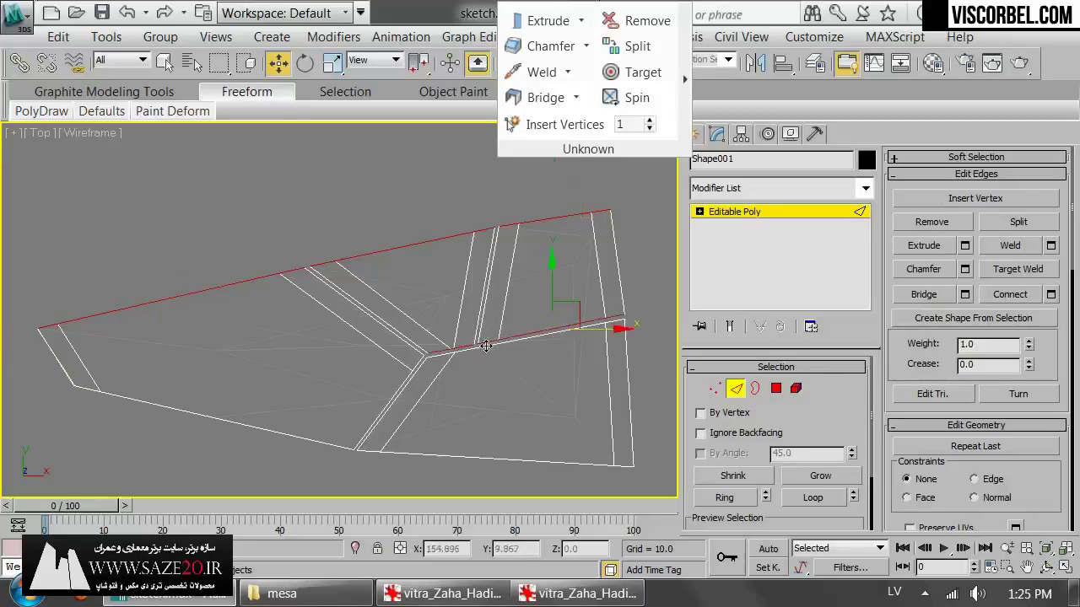
{"action": "left_click", "coordinate": [486, 348], "text": "ctrl"}
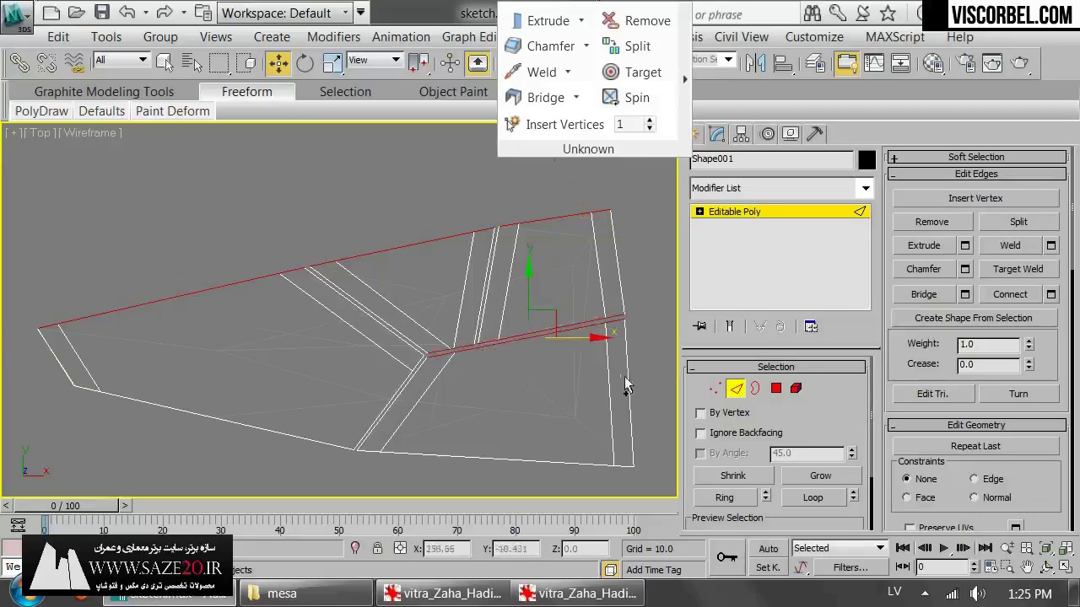
{"action": "left_click", "coordinate": [566, 463], "text": "ctrl"}
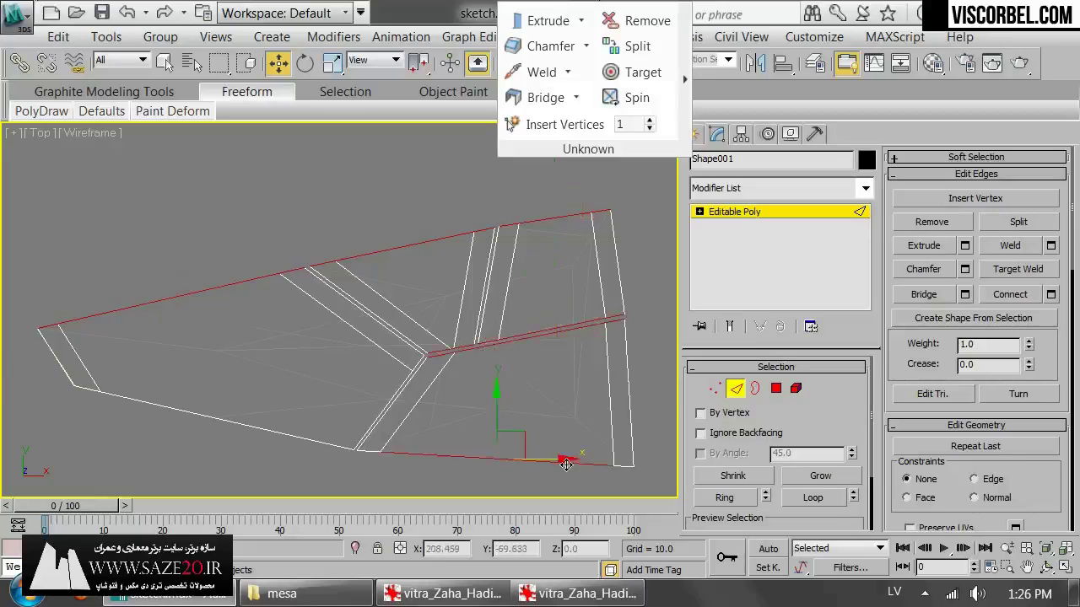
{"action": "left_click", "coordinate": [311, 443], "text": "ctrl"}
{"action": "right_click", "coordinate": [514, 329]}
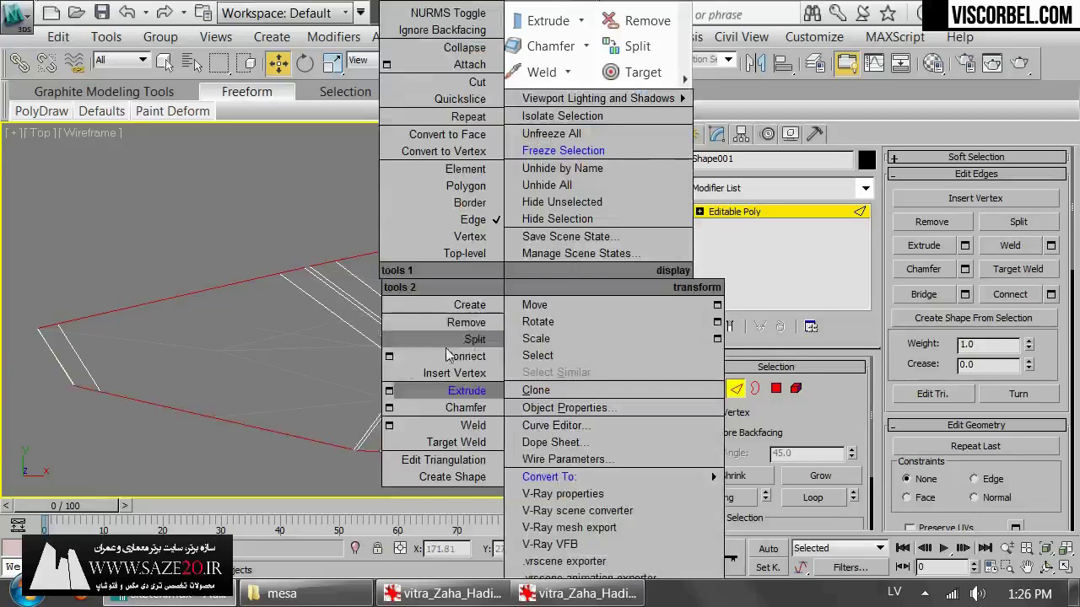
{"action": "left_click", "coordinate": [388, 390]}
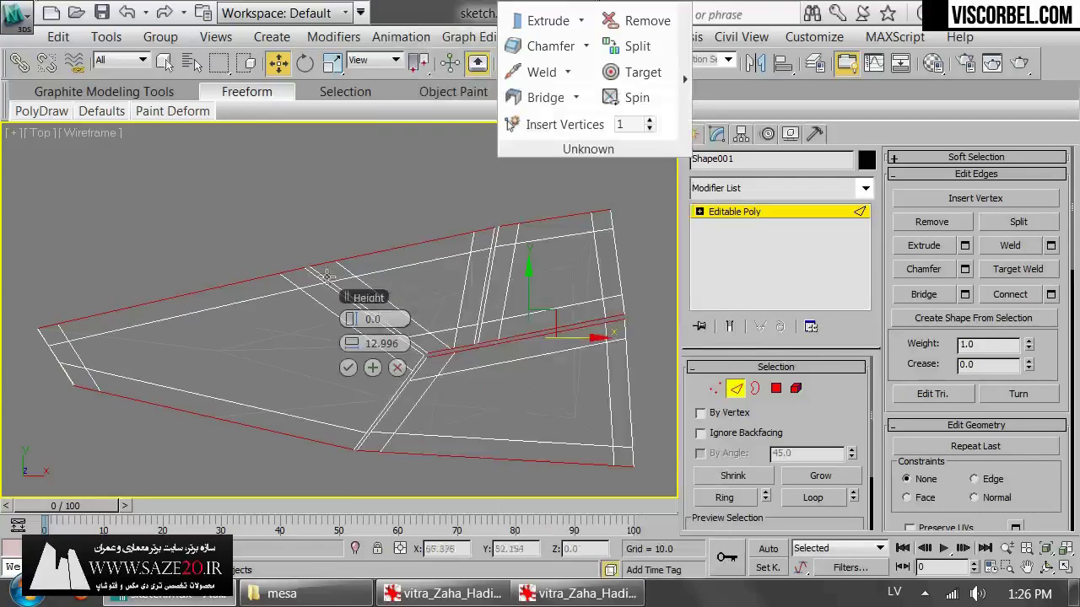
{"action": "left_click", "coordinate": [350, 369]}
- Extrude the large pointed panel's short edge along the lower crosswise seam with height 0 and width 12.996
{"action": "scroll", "coordinate": [397, 425], "scroll_direction": "up", "scroll_amount": 2}
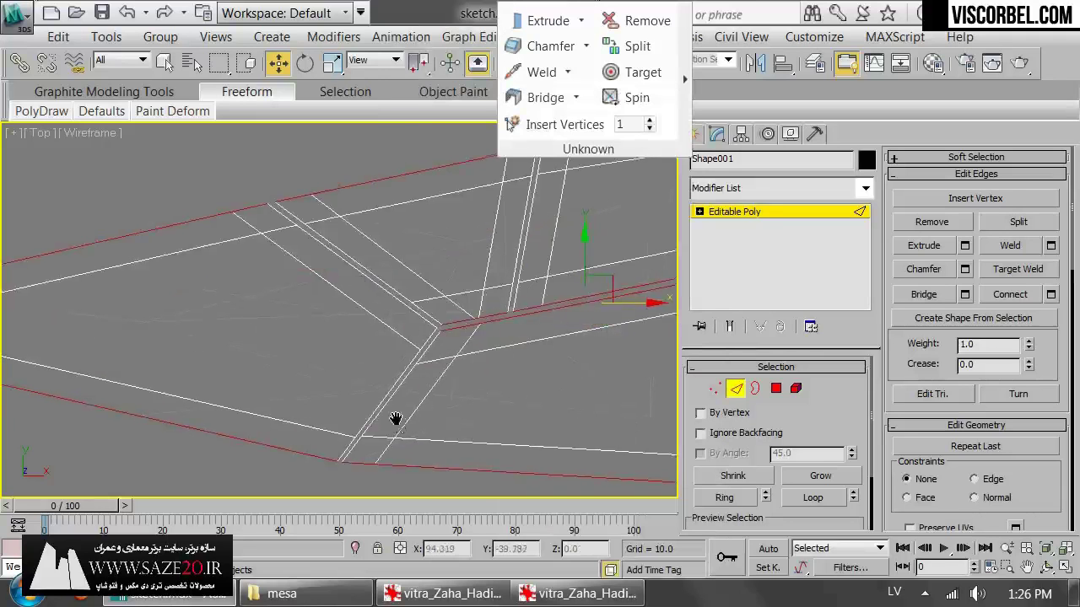
{"action": "middle_click_drag", "start_coordinate": [397, 422], "coordinate": [359, 368]}
{"action": "middle_click_drag", "start_coordinate": [318, 295], "coordinate": [401, 342]}
{"action": "left_click", "coordinate": [344, 394]}
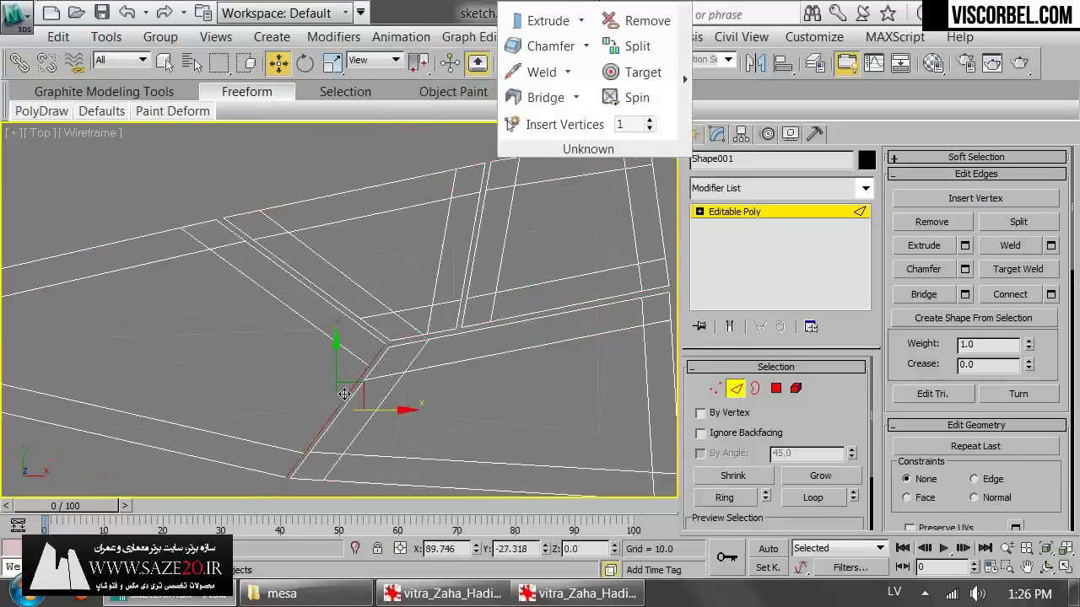
{"action": "right_click", "coordinate": [456, 295]}
{"action": "left_click", "coordinate": [489, 390]}
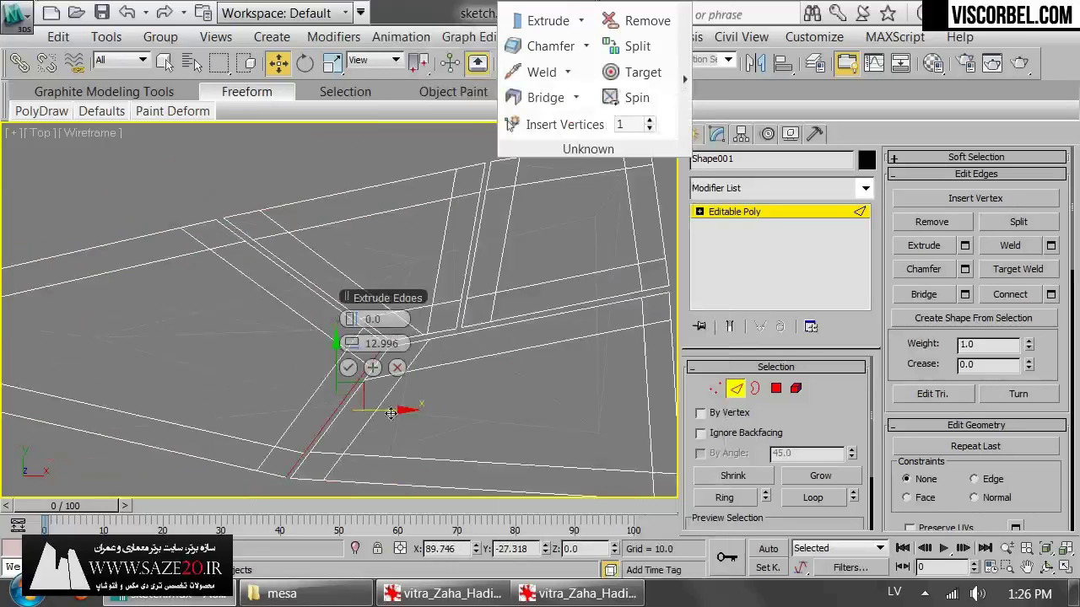
{"action": "left_click", "coordinate": [348, 369]}
{"action": "scroll", "coordinate": [428, 357], "scroll_direction": "down", "scroll_amount": 4}
{"action": "key", "text": "1"}
{"action": "key", "text": "1"}
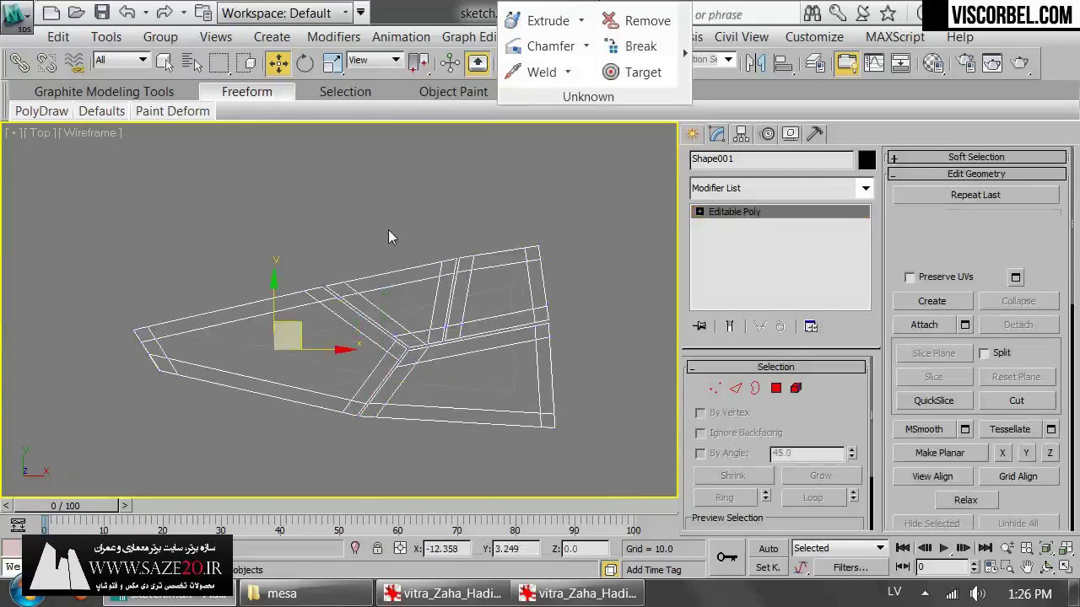
- Constrain vertex movement to edges and slide the lower-right panel's support vertex on the short crosswise seam closer to the central junction
{"action": "scroll", "coordinate": [412, 398], "scroll_direction": "up", "scroll_amount": 5}
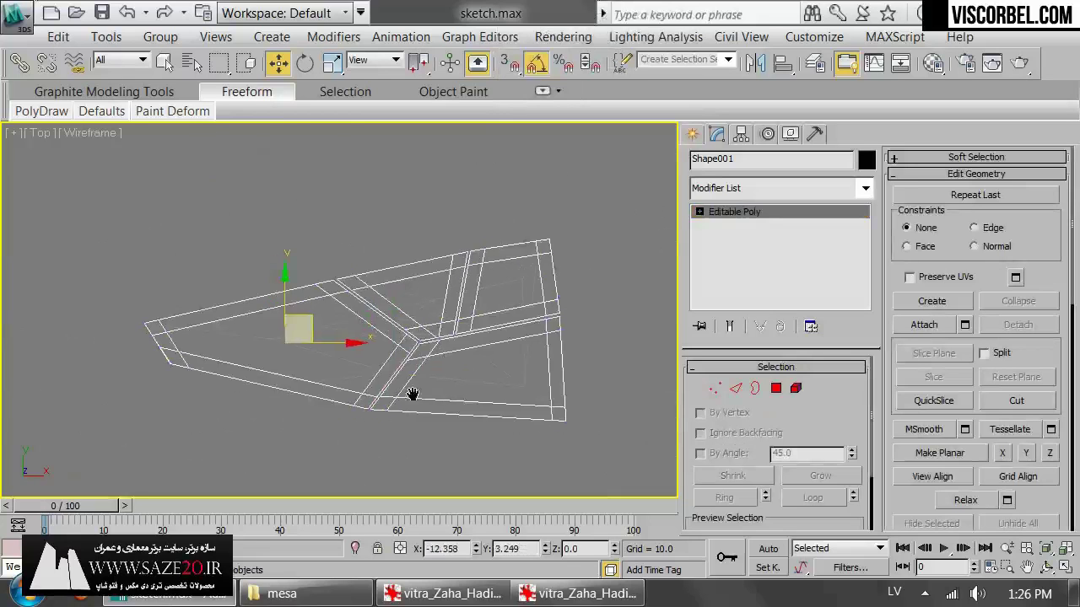
{"action": "scroll", "coordinate": [386, 309], "scroll_direction": "up", "scroll_amount": 2}
{"action": "scroll", "coordinate": [403, 336], "scroll_direction": "down", "scroll_amount": 3}
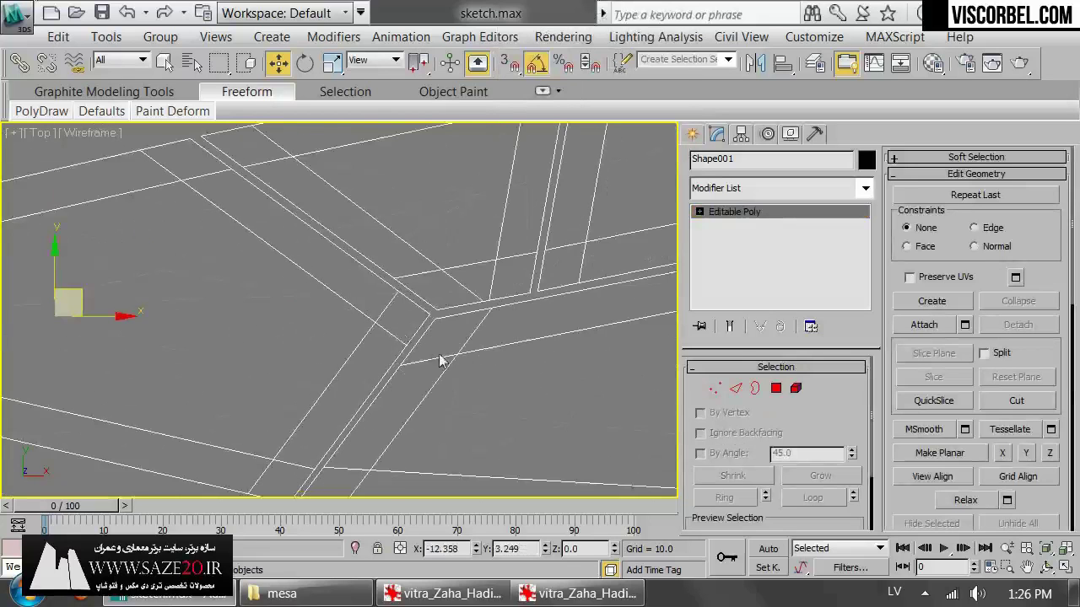
{"action": "scroll", "coordinate": [407, 370], "scroll_direction": "up", "scroll_amount": 2}
{"action": "key", "text": "1"}
{"action": "left_click", "coordinate": [360, 363]}
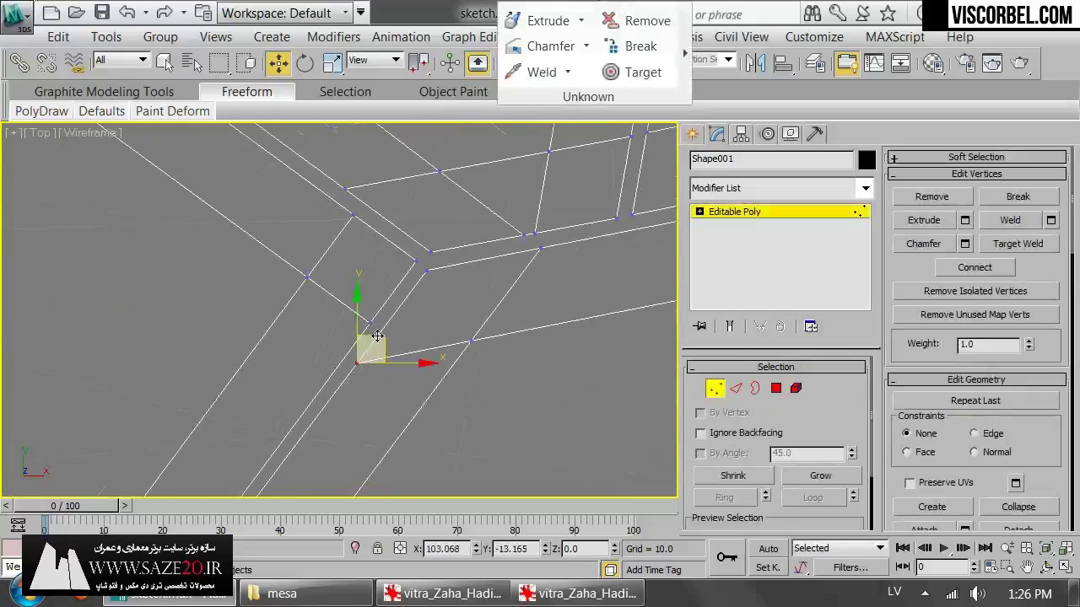
{"action": "scroll", "coordinate": [381, 335], "scroll_direction": "up", "scroll_amount": 2}
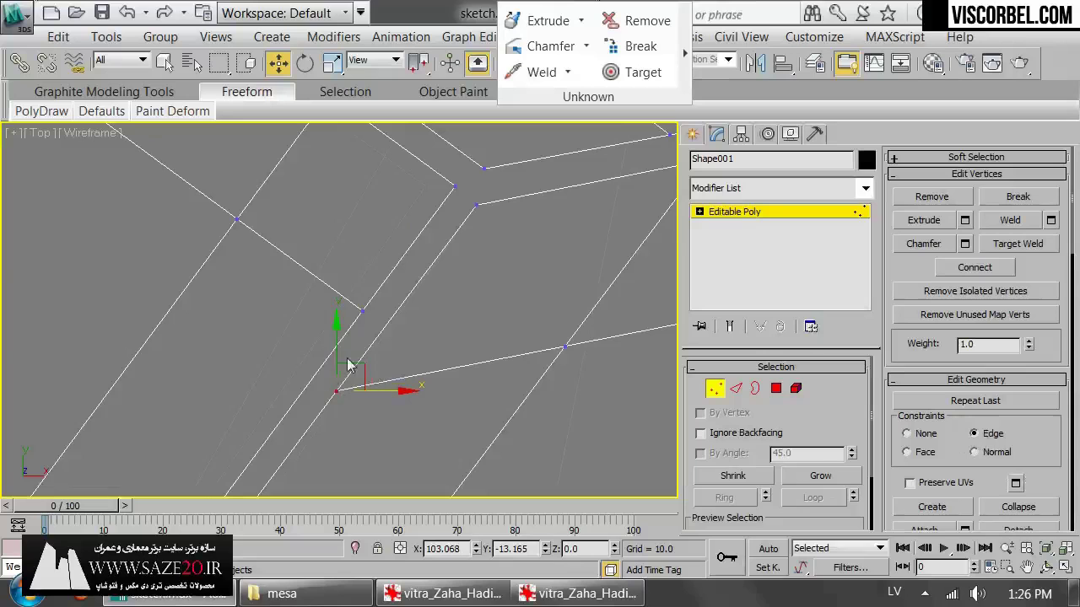
{"action": "left_click_drag", "start_coordinate": [348, 364], "coordinate": [337, 299]}
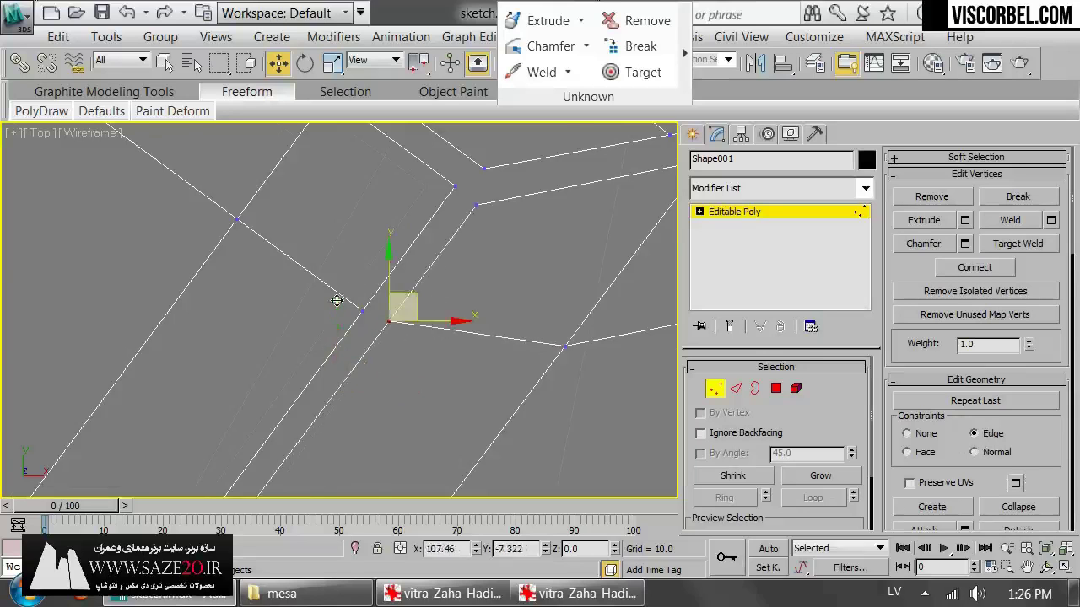
- Slide the neighbouring support vertices of the lower-right and upper-middle panels along their seam edges toward the central junction
{"action": "middle_click_drag", "start_coordinate": [558, 245], "coordinate": [383, 358]}
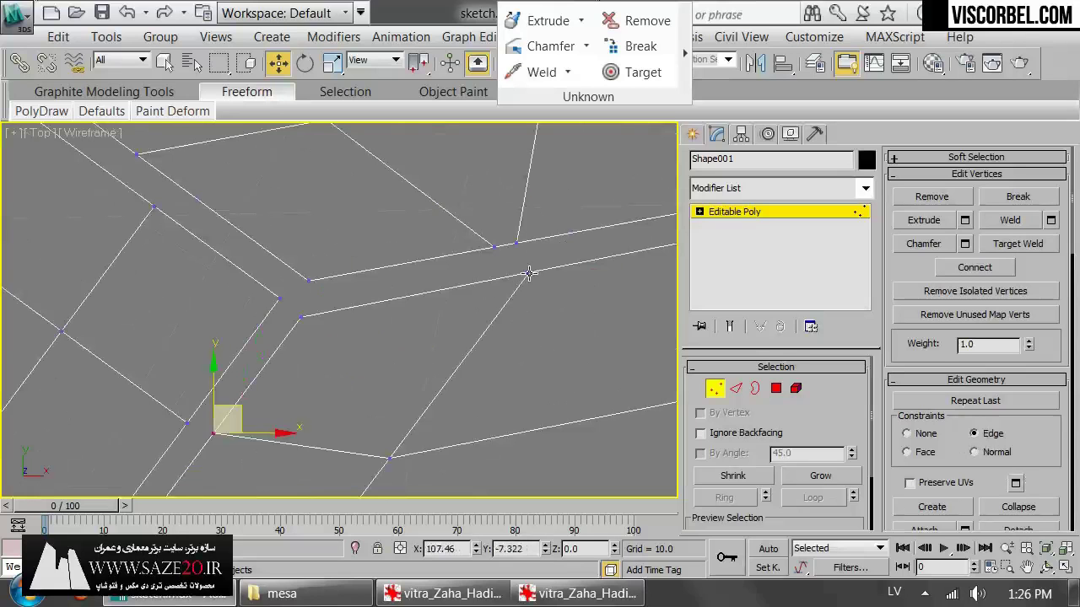
{"action": "left_click_drag", "start_coordinate": [529, 273], "coordinate": [480, 285]}
{"action": "middle_click_drag", "start_coordinate": [480, 285], "coordinate": [472, 369]}
{"action": "left_click", "coordinate": [391, 325]}
{"action": "left_click_drag", "start_coordinate": [291, 300], "coordinate": [312, 317]}
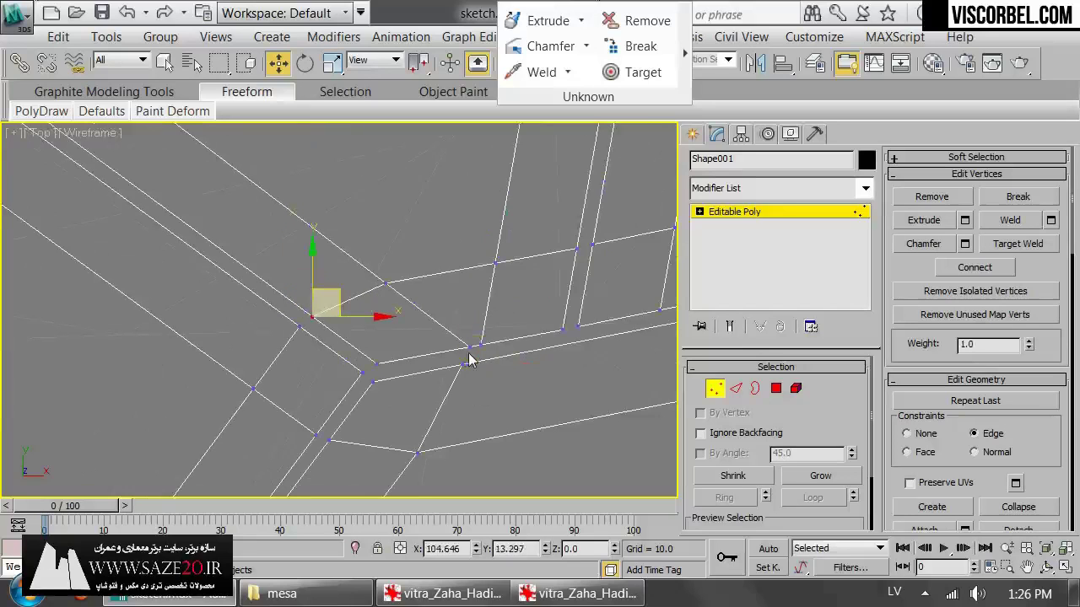
{"action": "left_click_drag", "start_coordinate": [470, 359], "coordinate": [447, 368]}
- Slide the support vertices at the pointed panel's narrow end along their edges closer to its lower corner
{"action": "middle_click_drag", "start_coordinate": [547, 411], "coordinate": [265, 324]}
{"action": "middle_click_drag", "start_coordinate": [240, 385], "coordinate": [629, 282]}
{"action": "scroll", "coordinate": [629, 282], "scroll_direction": "up", "scroll_amount": 2}
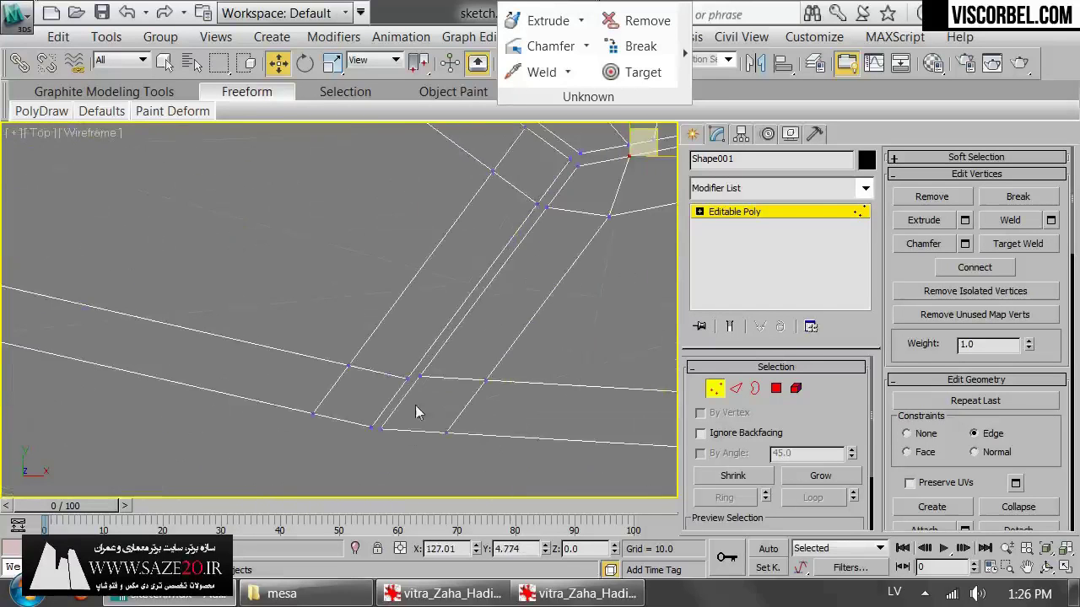
{"action": "middle_click_drag", "start_coordinate": [284, 353], "coordinate": [345, 354]}
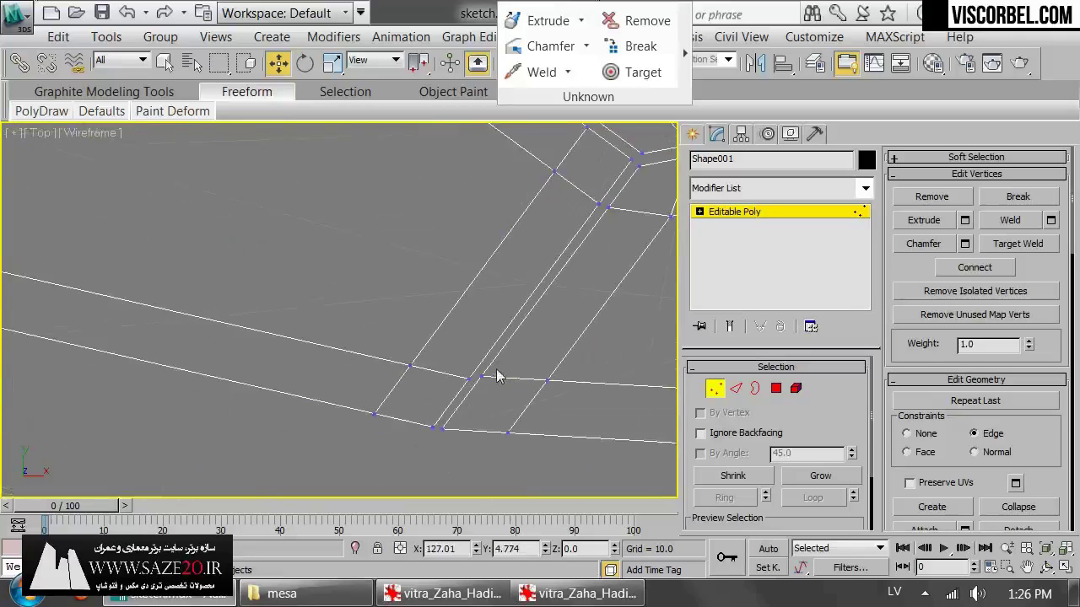
{"action": "scroll", "coordinate": [445, 349], "scroll_direction": "down", "scroll_amount": 3}
{"action": "middle_click_drag", "start_coordinate": [307, 251], "coordinate": [545, 260]}
{"action": "scroll", "coordinate": [545, 261], "scroll_direction": "up", "scroll_amount": 2}
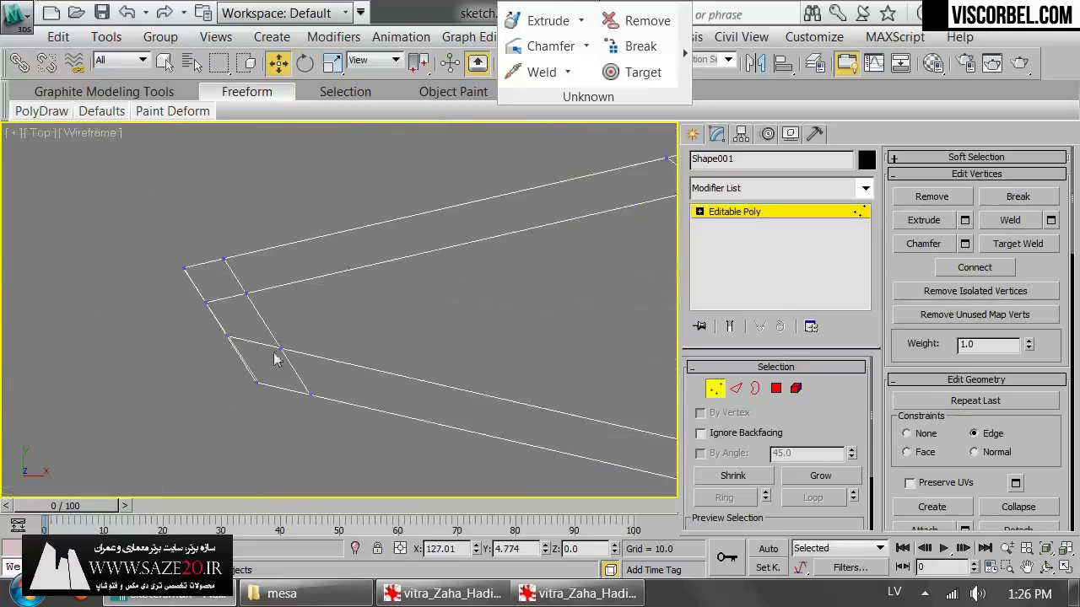
{"action": "scroll", "coordinate": [275, 359], "scroll_direction": "up", "scroll_amount": 1}
{"action": "left_click", "coordinate": [210, 328]}
{"action": "left_click_drag", "start_coordinate": [209, 328], "coordinate": [228, 345]}
{"action": "left_click_drag", "start_coordinate": [325, 413], "coordinate": [304, 416]}
- Examine the support vertices where the crosswise seams meet the upper outer edge, and leave vertex editing
{"action": "scroll", "coordinate": [500, 313], "scroll_direction": "down", "scroll_amount": 2}
{"action": "middle_click_drag", "start_coordinate": [499, 313], "coordinate": [277, 382]}
{"action": "middle_click_drag", "start_coordinate": [490, 306], "coordinate": [382, 409]}
{"action": "scroll", "coordinate": [427, 323], "scroll_direction": "up", "scroll_amount": 2}
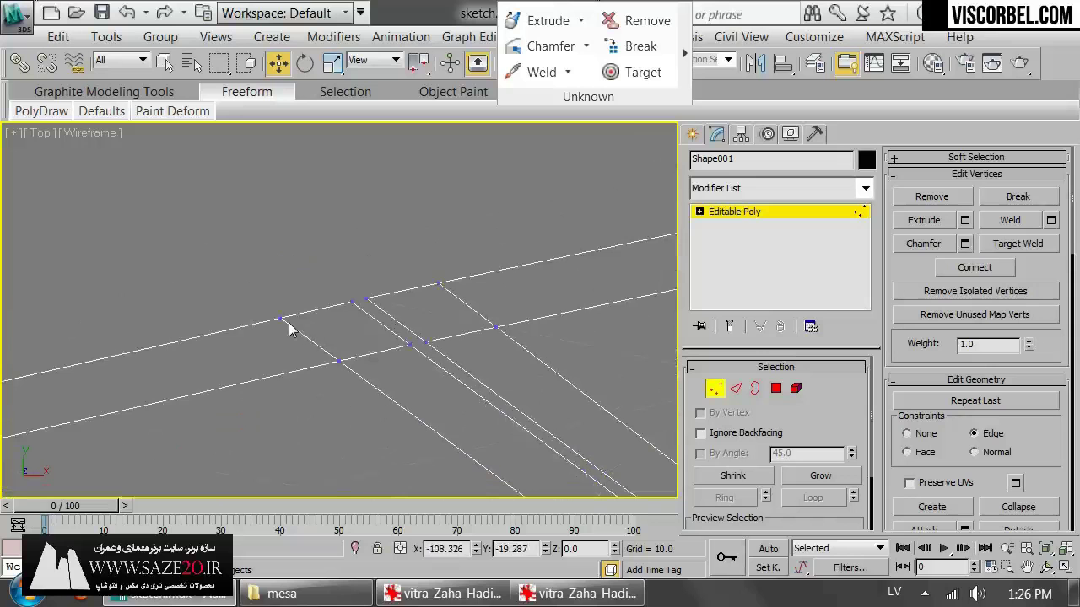
{"action": "scroll", "coordinate": [544, 321], "scroll_direction": "down", "scroll_amount": 3}
{"action": "middle_click_drag", "start_coordinate": [544, 320], "coordinate": [223, 366]}
{"action": "key", "text": "1"}
- Add a Shell modifier to the tabletop with an outer amount of 0.0 and an inner amount of 3.32
{"action": "scroll", "coordinate": [428, 431], "scroll_direction": "down", "scroll_amount": 3}
{"action": "middle_click_drag", "start_coordinate": [428, 431], "coordinate": [458, 291]}
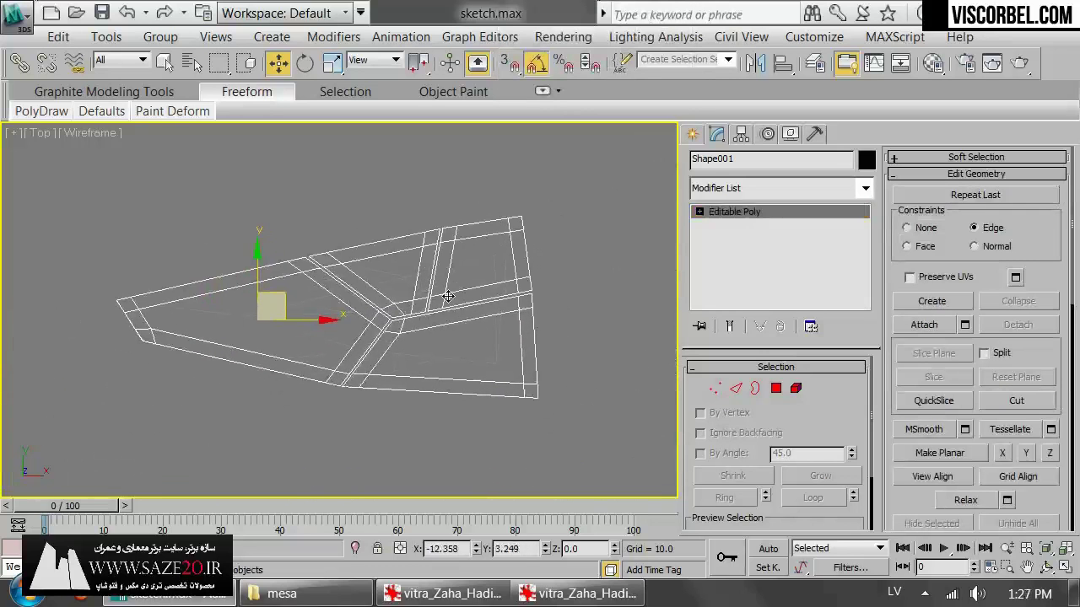
{"action": "left_click", "coordinate": [815, 193]}
{"action": "scroll", "coordinate": [771, 248], "scroll_direction": "down", "scroll_amount": 10}
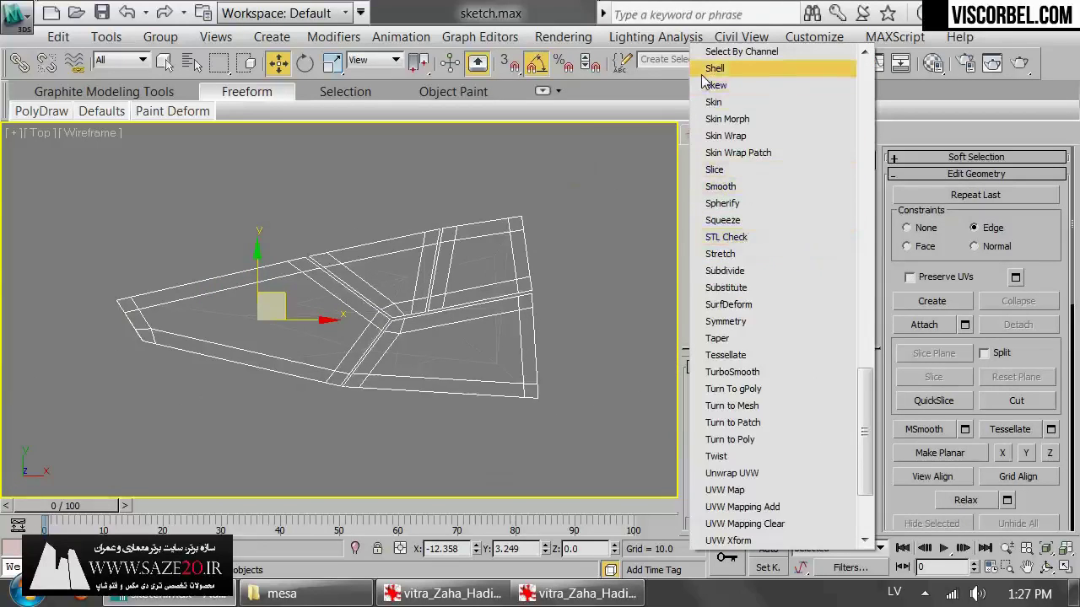
{"action": "left_click", "coordinate": [703, 71]}
{"action": "key", "text": "f"}
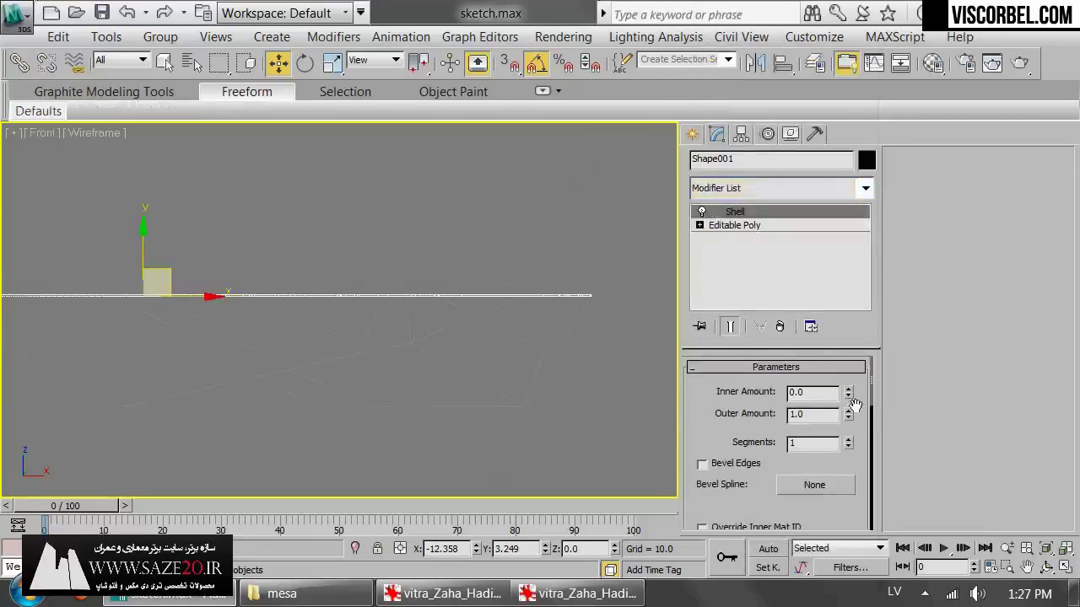
{"action": "left_click_drag", "start_coordinate": [848, 417], "coordinate": [855, 600]}
{"action": "left_click_drag", "start_coordinate": [848, 391], "coordinate": [831, 115]}
{"action": "key", "text": "p"}
{"action": "key", "text": "z"}
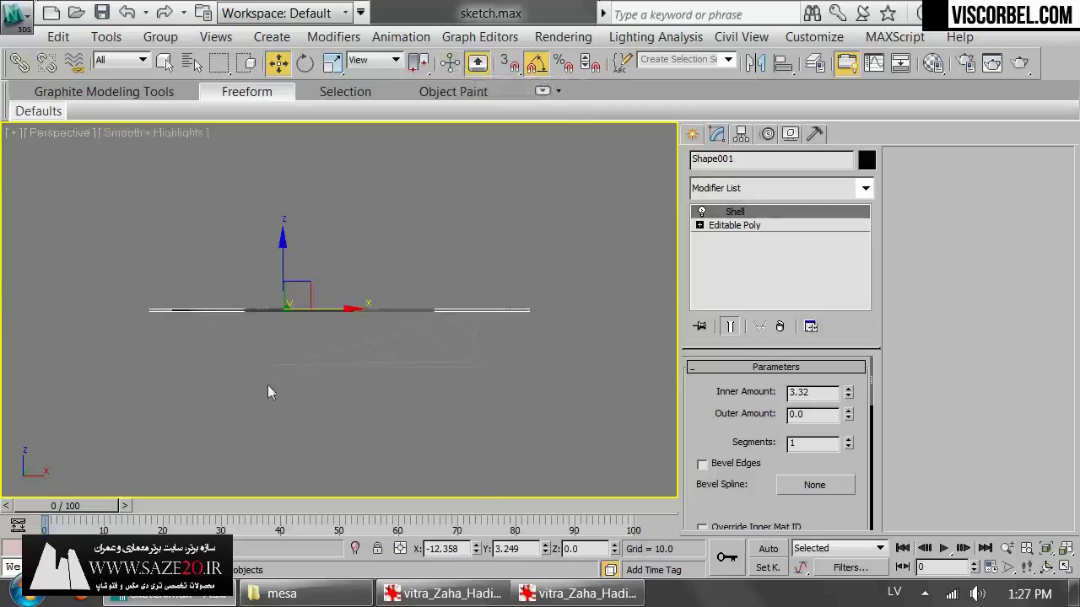
{"action": "middle_click_drag", "start_coordinate": [300, 254], "coordinate": [354, 312], "text": "alt"}
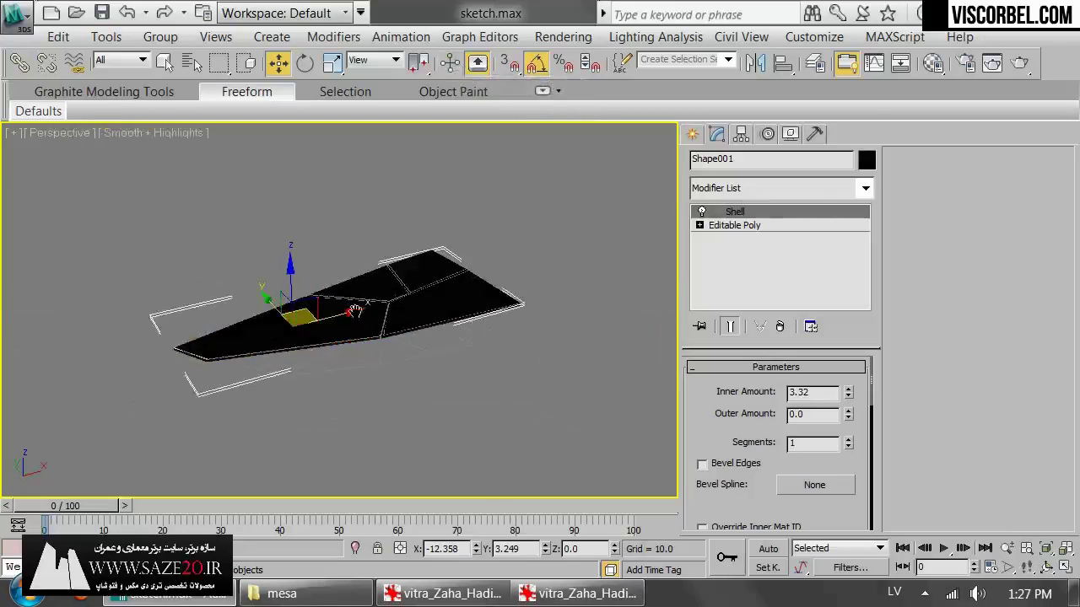
- Add a TurboSmooth modifier with 1 iteration above the Shell and inspect the smoothed tabletop panels
{"action": "left_click", "coordinate": [789, 192]}
{"action": "scroll", "coordinate": [769, 236], "scroll_direction": "down", "scroll_amount": 15}
{"action": "left_click", "coordinate": [766, 236]}
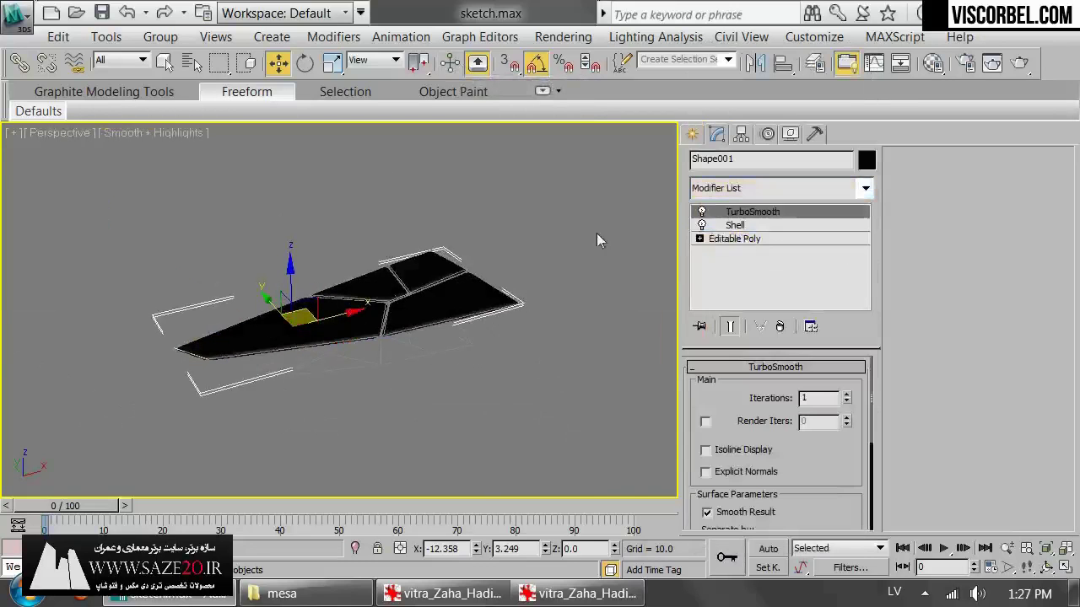
{"action": "left_click", "coordinate": [470, 447]}
{"action": "scroll", "coordinate": [335, 407], "scroll_direction": "up", "scroll_amount": 2}
{"action": "left_click", "coordinate": [335, 319]}
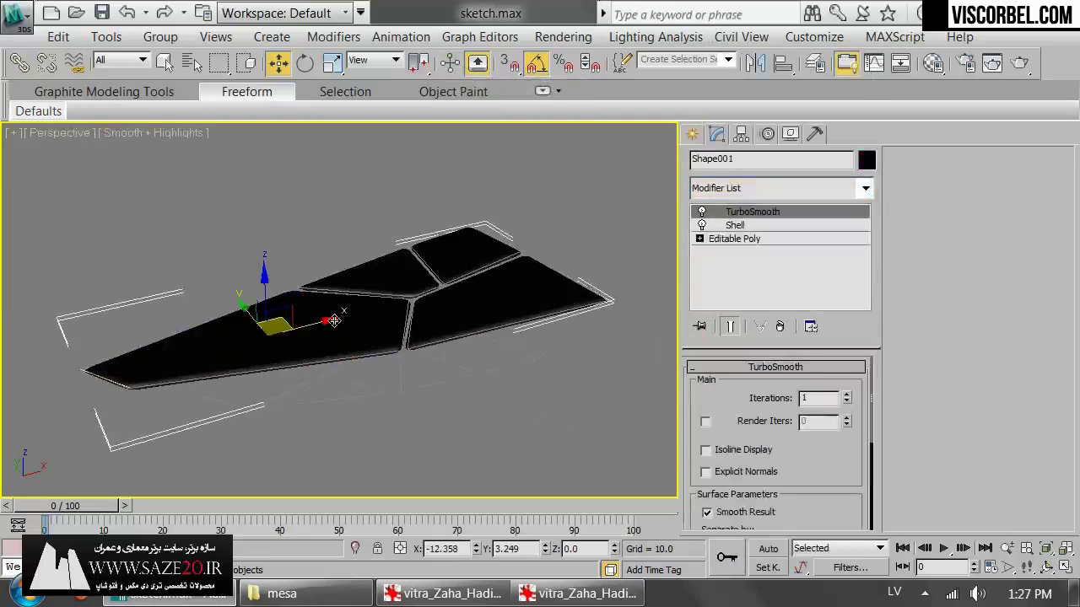
- Assign the red VRay material, Material #1, to the tabletop and close the material editor
{"action": "key", "text": "m"}
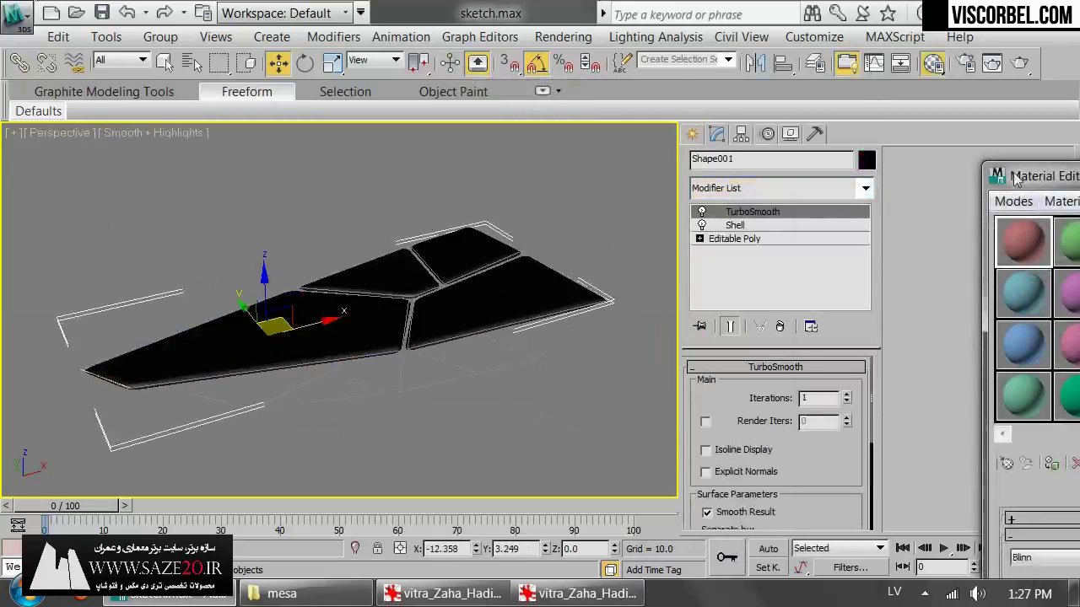
{"action": "left_click_drag", "start_coordinate": [1016, 181], "coordinate": [648, 117]}
{"action": "left_click", "coordinate": [683, 404]}
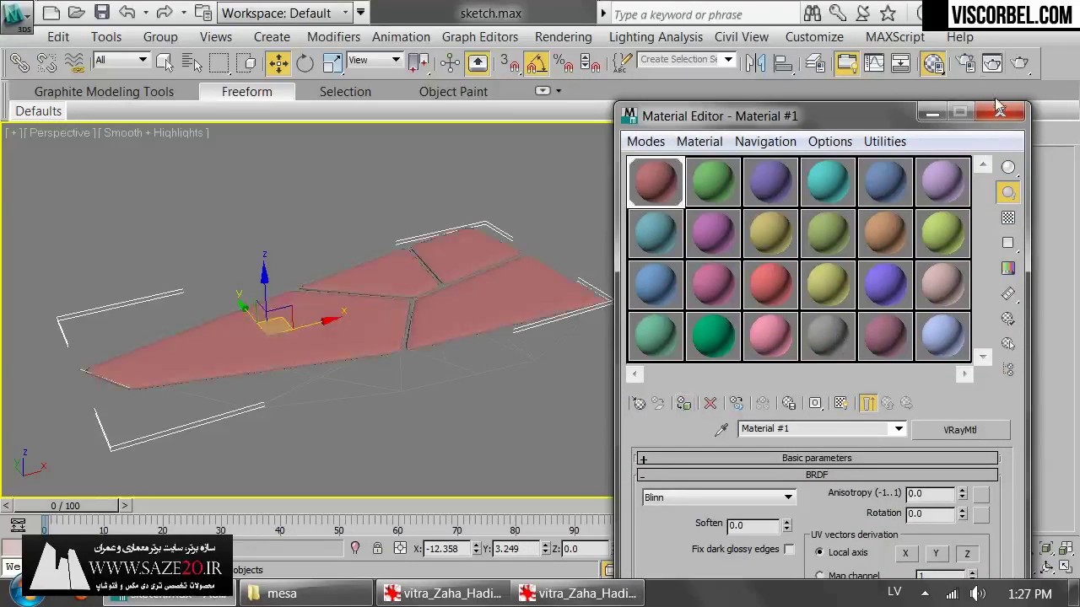
{"action": "left_click", "coordinate": [999, 110]}
{"action": "middle_click_drag", "start_coordinate": [539, 301], "coordinate": [495, 356], "text": "alt"}
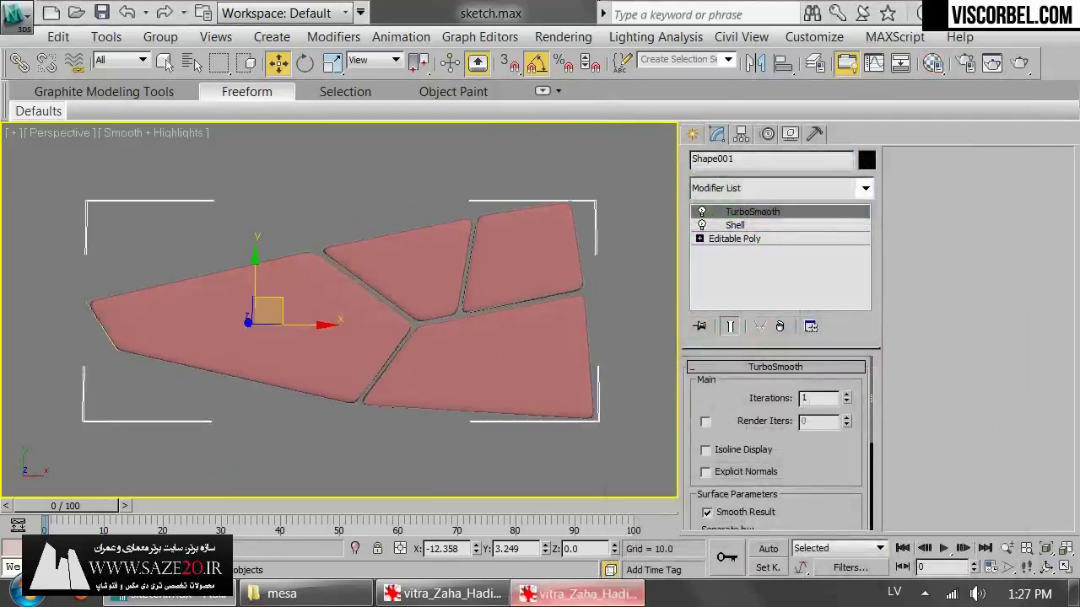
- Compare the smoothed panels and their gaps with the reference photo from above
{"action": "left_click", "coordinate": [582, 594]}
{"action": "key", "text": "alt+Tab"}
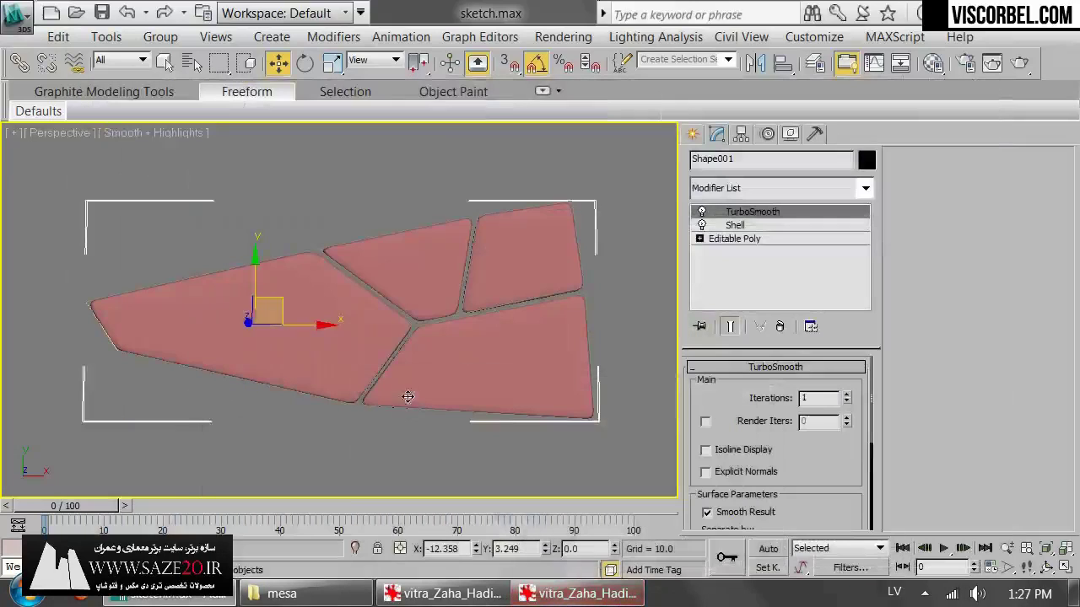
{"action": "key", "text": "t"}
{"action": "scroll", "coordinate": [350, 383], "scroll_direction": "up", "scroll_amount": 3}
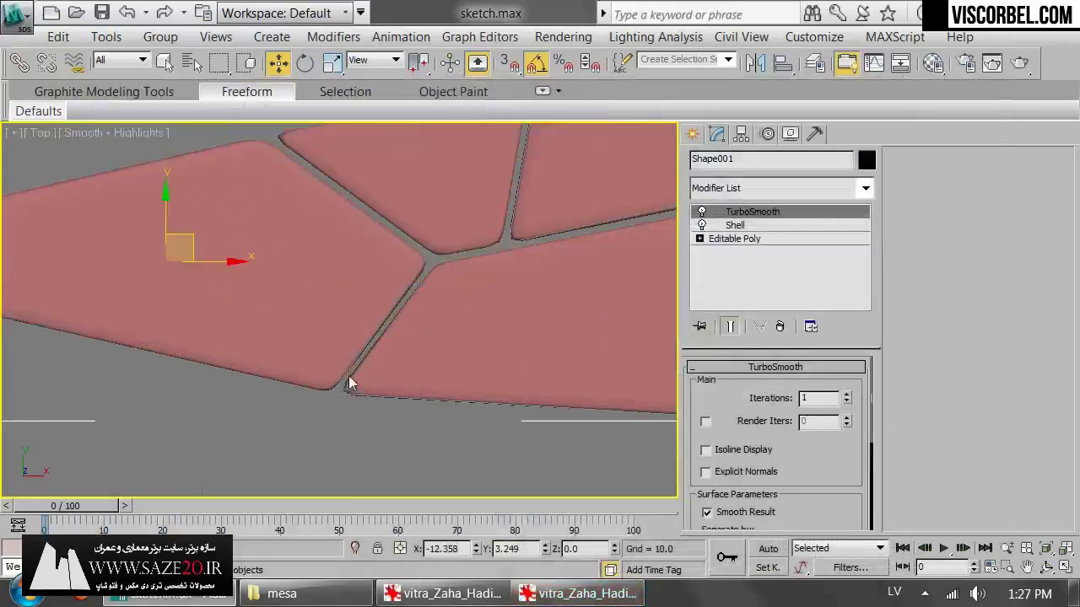
- Return to the Editable Poly vertices, display edged faces, and set the movement constraint to None
{"action": "left_click", "coordinate": [745, 242]}
{"action": "scroll", "coordinate": [368, 366], "scroll_direction": "up", "scroll_amount": 3}
{"action": "key", "text": "1"}
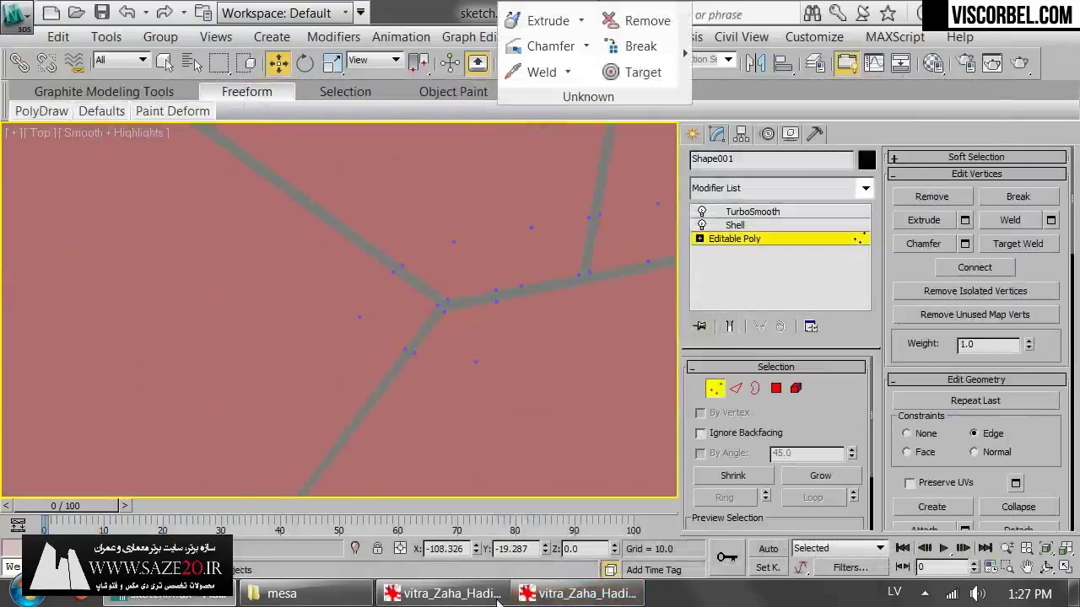
{"action": "left_click", "coordinate": [582, 593]}
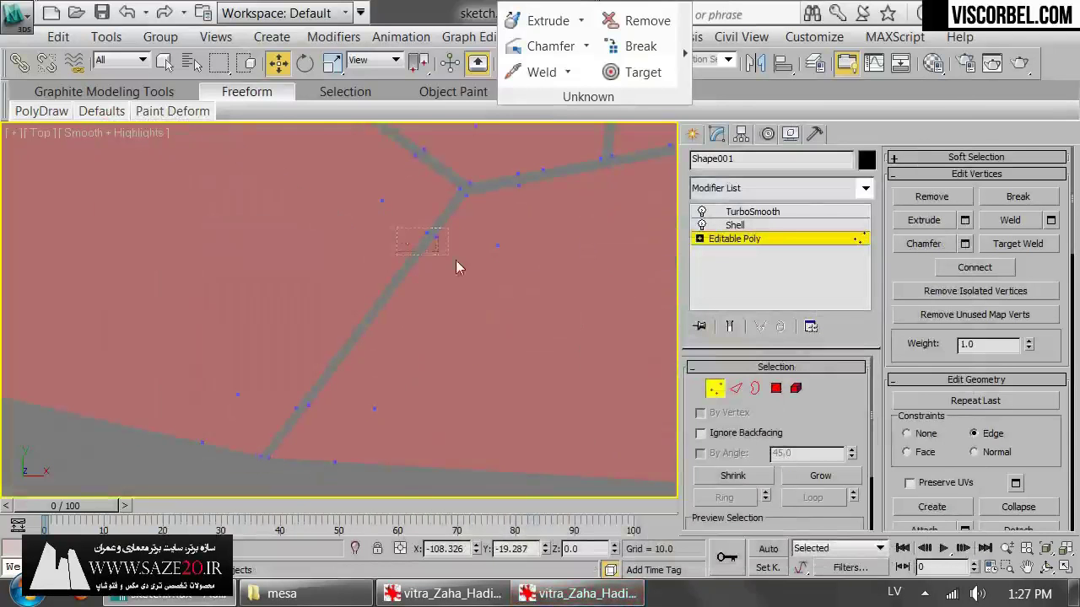
{"action": "left_click_drag", "start_coordinate": [396, 227], "coordinate": [455, 268]}
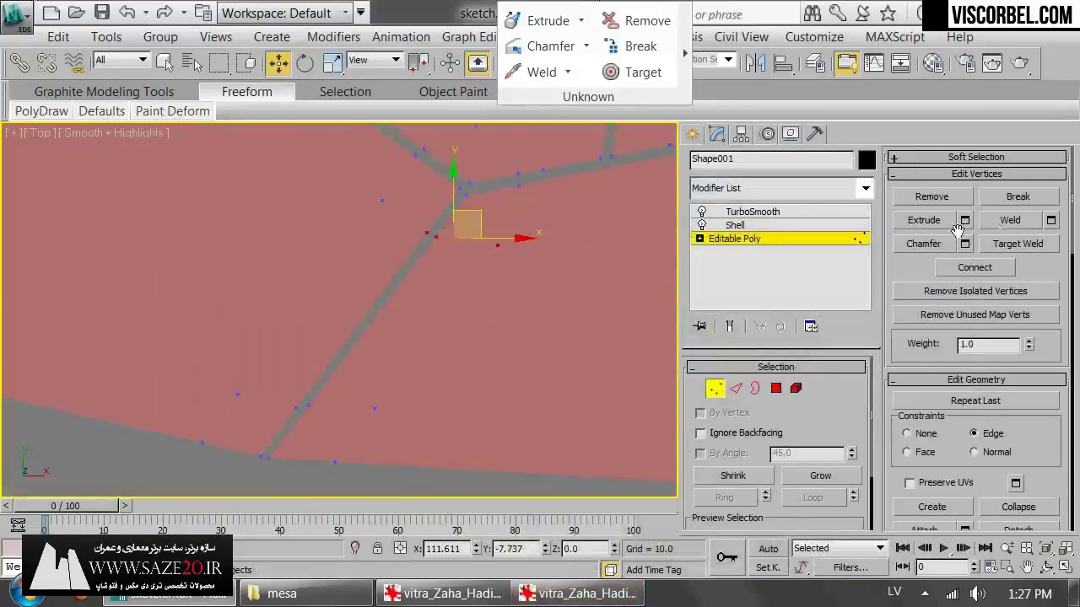
{"action": "key", "text": "F4"}
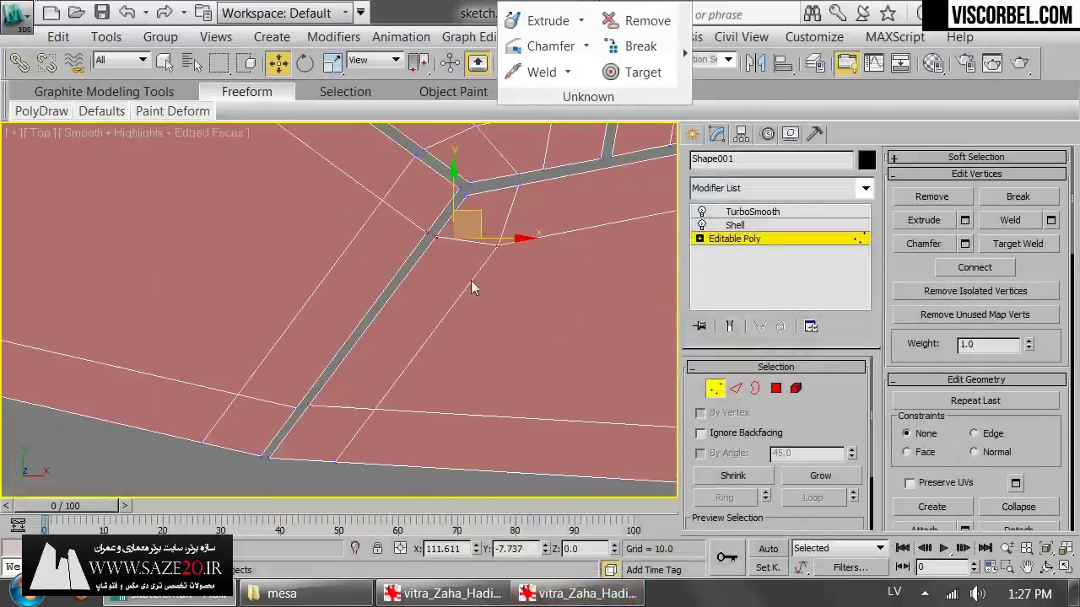
{"action": "left_click_drag", "start_coordinate": [460, 188], "coordinate": [486, 200]}
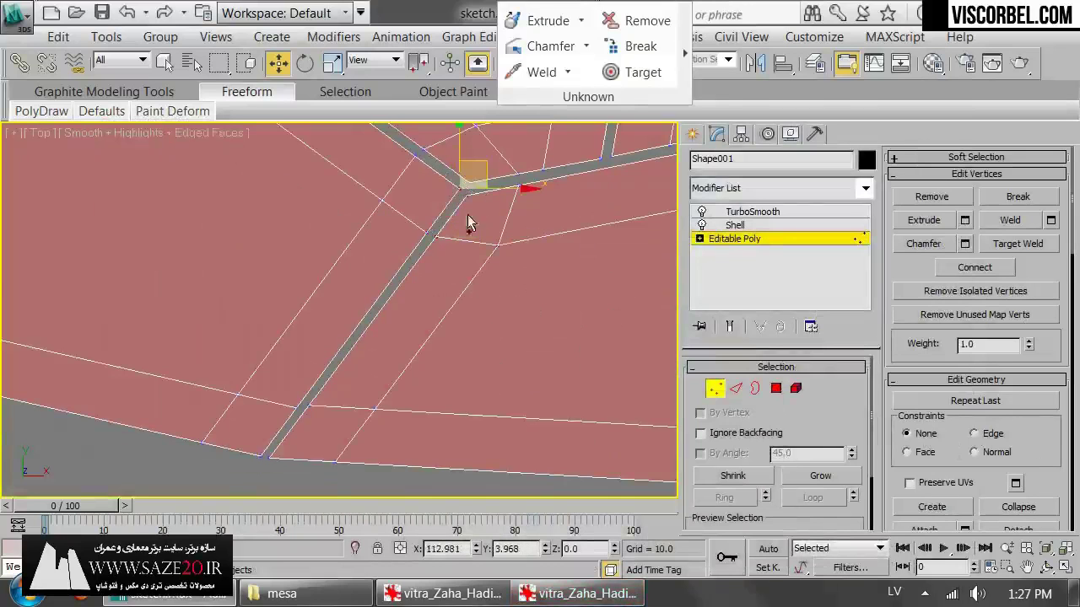
- Shift the lower-right panel's edge along the lower crosswise seam slightly toward the pointed panel to narrow the gap
{"action": "scroll", "coordinate": [447, 244], "scroll_direction": "up", "scroll_amount": 1}
{"action": "key", "text": "2"}
{"action": "left_click", "coordinate": [405, 265]}
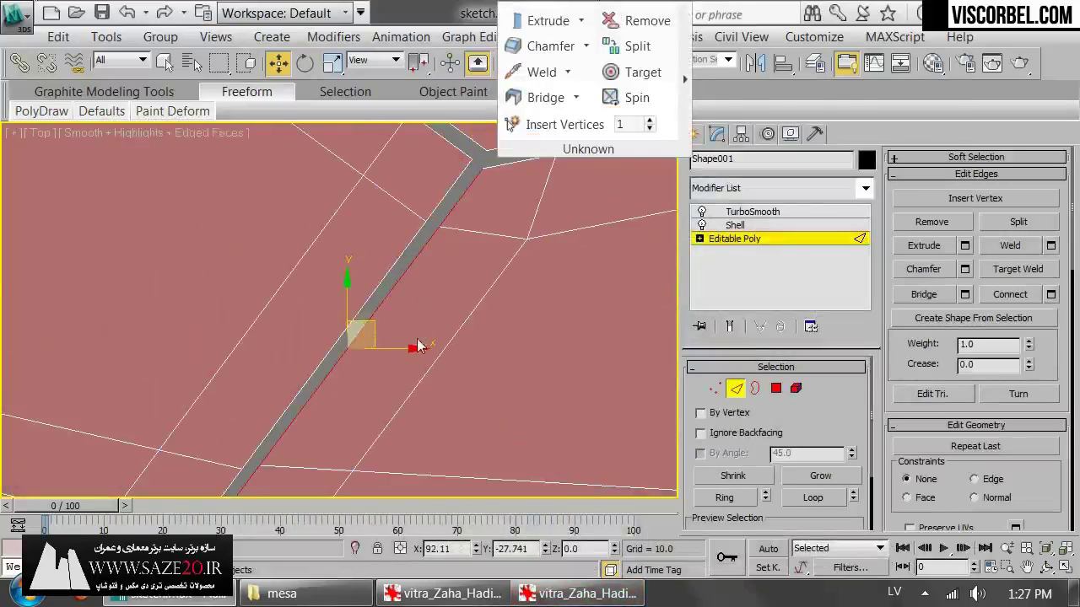
{"action": "left_click_drag", "start_coordinate": [398, 350], "coordinate": [393, 351]}
- Raise the lower-right panel's edge along the long seam slightly toward the upper panels to narrow the gap
{"action": "middle_click_drag", "start_coordinate": [461, 241], "coordinate": [273, 412]}
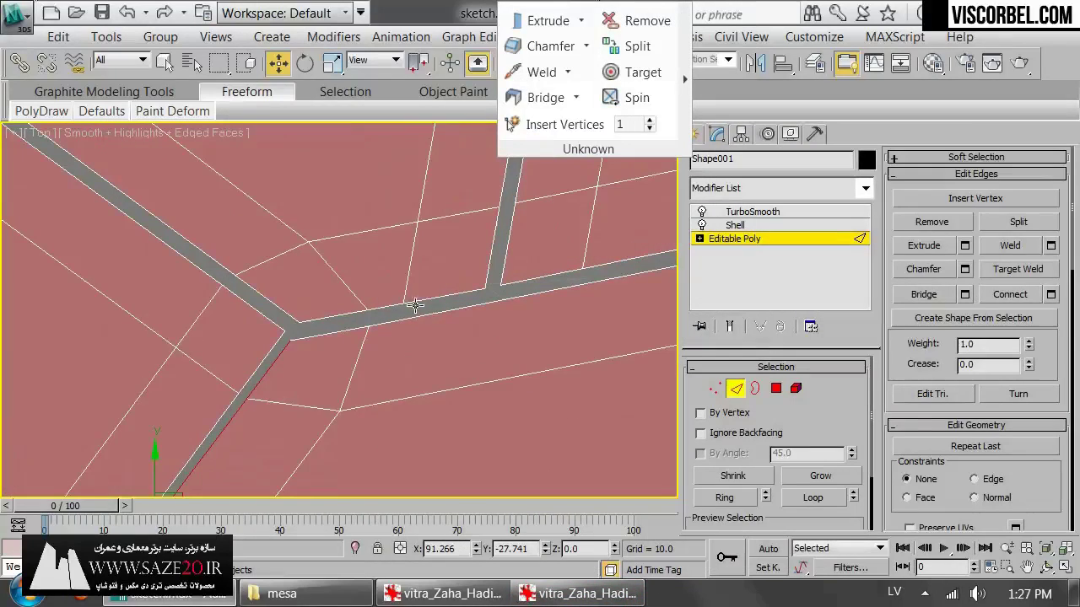
{"action": "left_click", "coordinate": [421, 316]}
{"action": "middle_click_drag", "start_coordinate": [529, 306], "coordinate": [284, 348]}
{"action": "scroll", "coordinate": [322, 351], "scroll_direction": "down", "scroll_amount": 2}
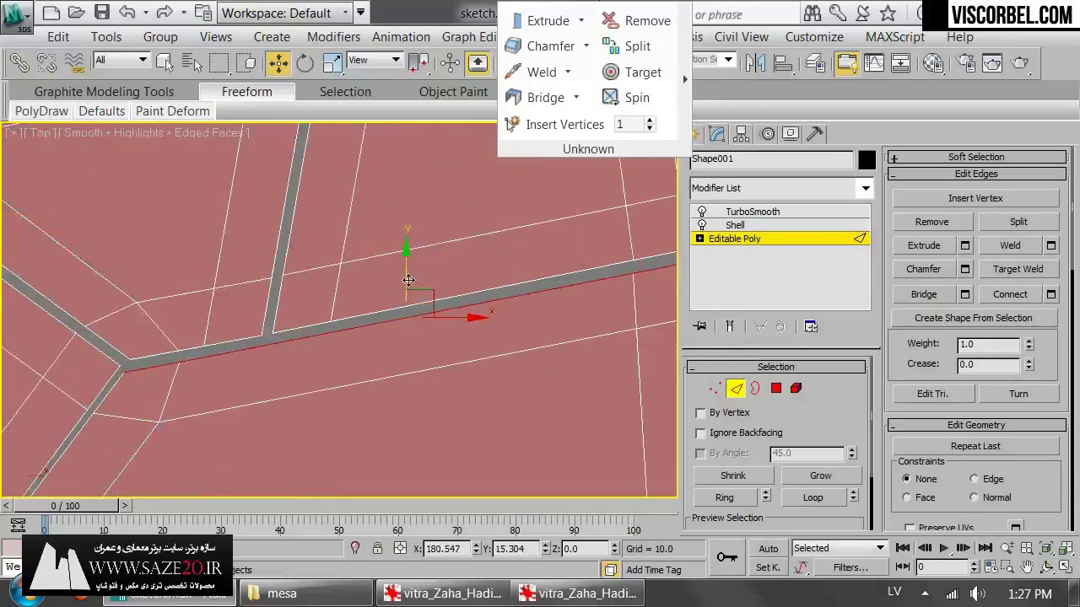
{"action": "left_click_drag", "start_coordinate": [408, 280], "coordinate": [408, 274]}
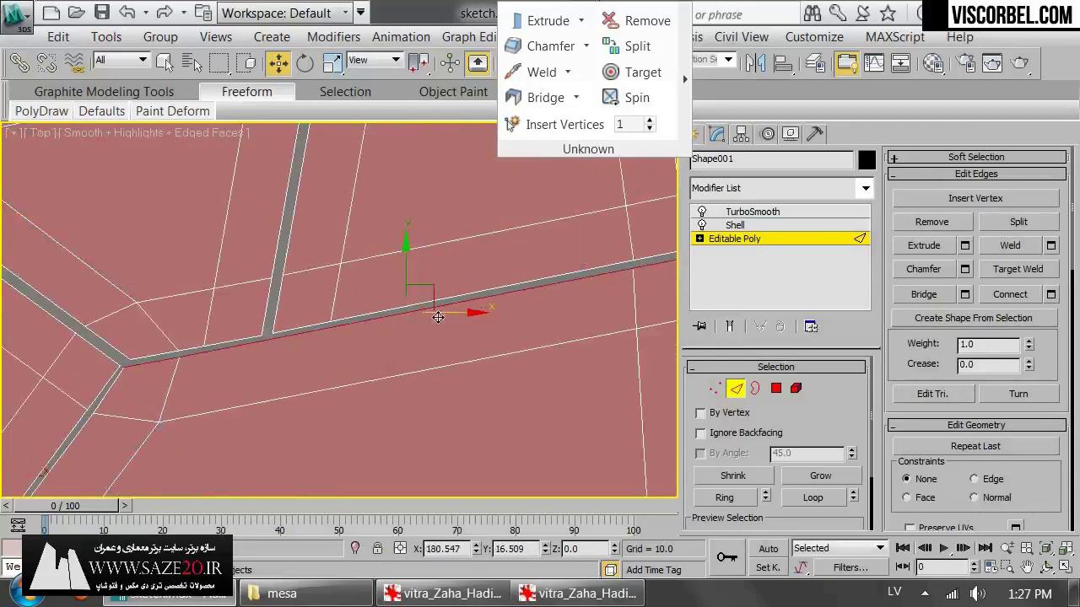
- Pull the corner vertices of the three panels meeting at the central junction away from each other to widen the opening
{"action": "key", "text": "1"}
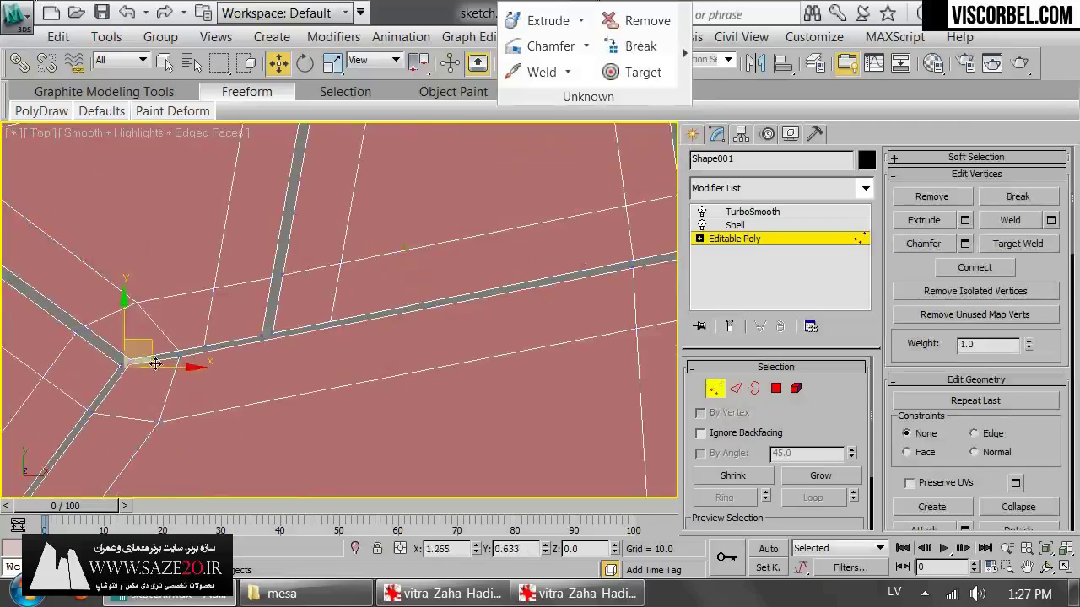
{"action": "left_click_drag", "start_coordinate": [156, 363], "coordinate": [112, 368]}
{"action": "left_click", "coordinate": [139, 376]}
{"action": "middle_click_drag", "start_coordinate": [156, 371], "coordinate": [376, 371]}
{"action": "scroll", "coordinate": [376, 371], "scroll_direction": "up", "scroll_amount": 3}
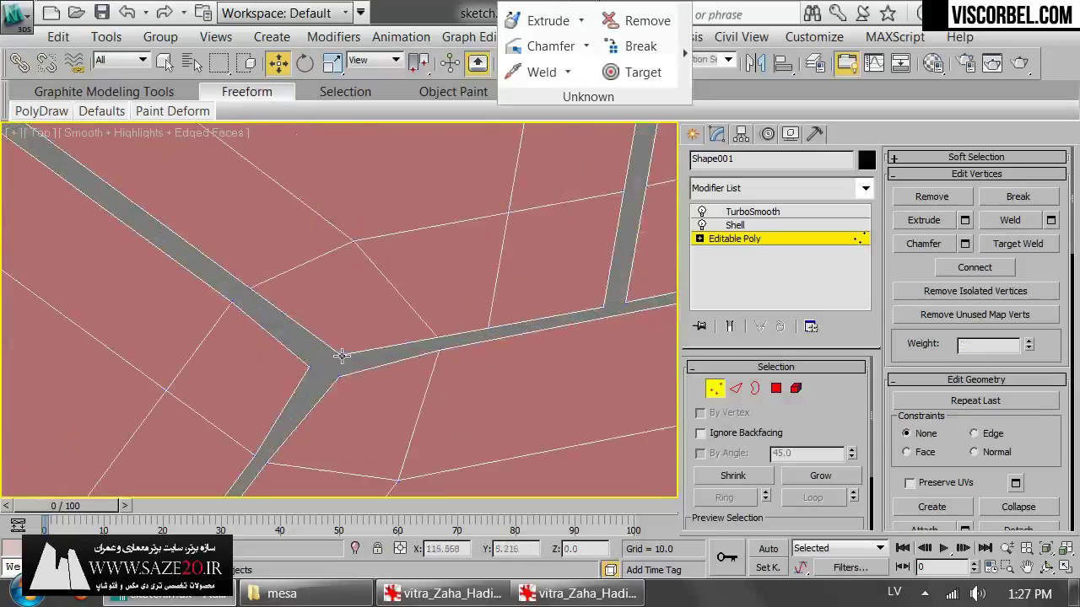
{"action": "left_click", "coordinate": [341, 355]}
{"action": "middle_click_drag", "start_coordinate": [617, 340], "coordinate": [466, 356]}
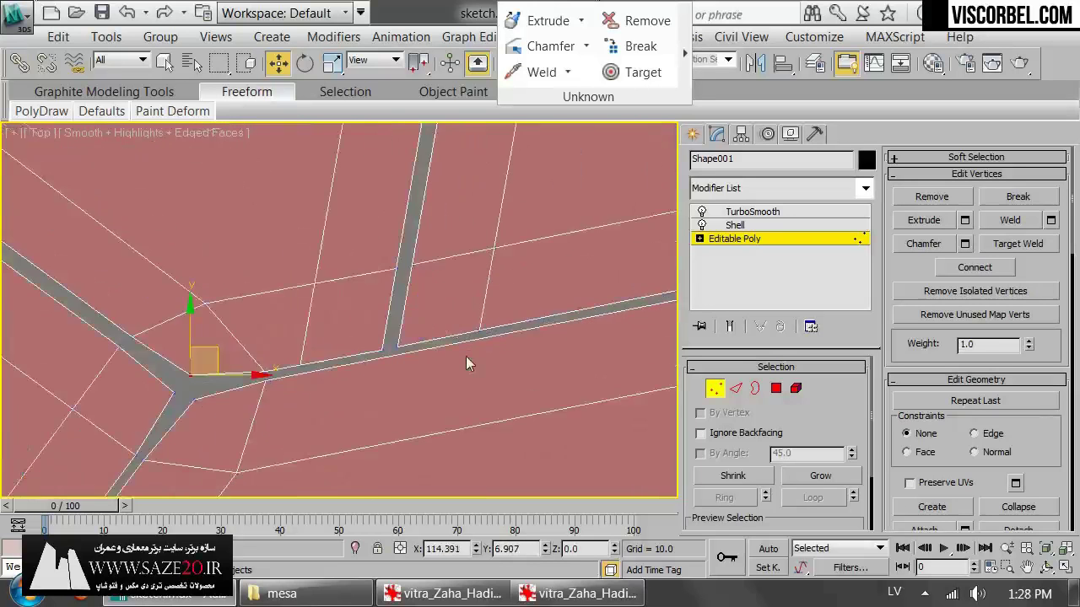
- Shift the upper-middle panel's edge along the upper crosswise seam toward the pointed panel to narrow the gap
{"action": "scroll", "coordinate": [465, 356], "scroll_direction": "down", "scroll_amount": 5}
{"action": "scroll", "coordinate": [598, 292], "scroll_direction": "up", "scroll_amount": 2}
{"action": "middle_click_drag", "start_coordinate": [288, 389], "coordinate": [549, 279]}
{"action": "scroll", "coordinate": [540, 283], "scroll_direction": "up", "scroll_amount": 1}
{"action": "key", "text": "2"}
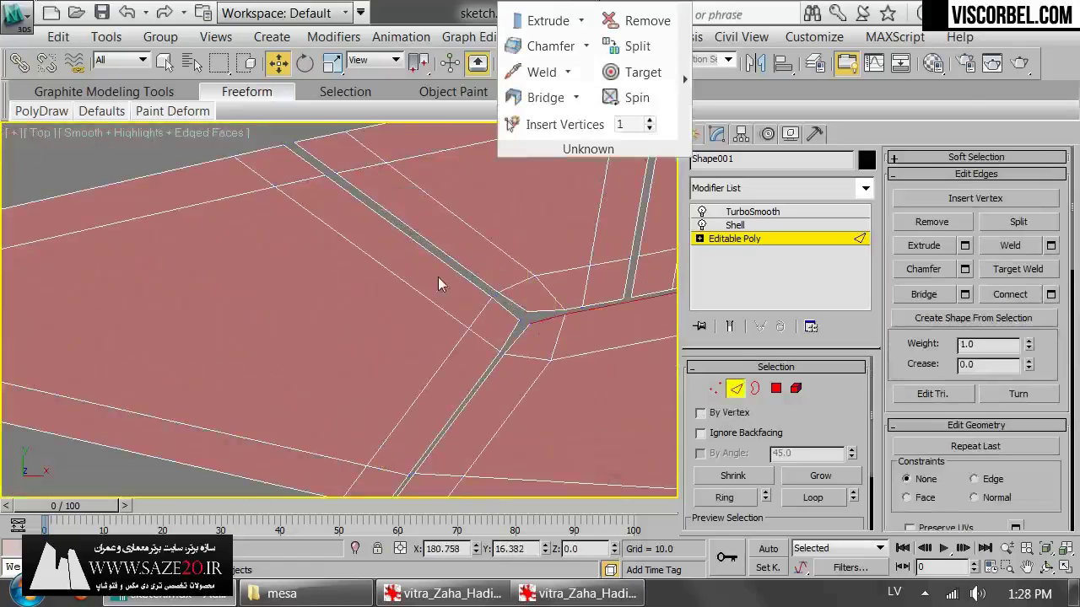
{"action": "left_click", "coordinate": [447, 255]}
{"action": "scroll", "coordinate": [430, 232], "scroll_direction": "up", "scroll_amount": 3}
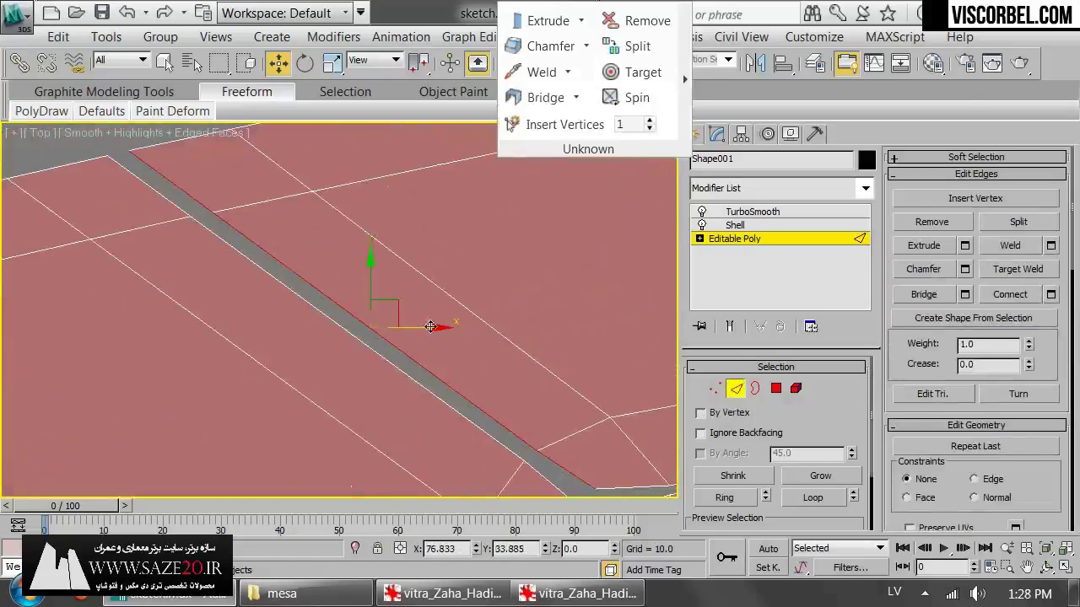
{"action": "left_click_drag", "start_coordinate": [429, 327], "coordinate": [415, 329]}
- Pull the two panel corner vertices at the outer end of the upper crosswise seam inward, away from the seam
{"action": "key", "text": "1"}
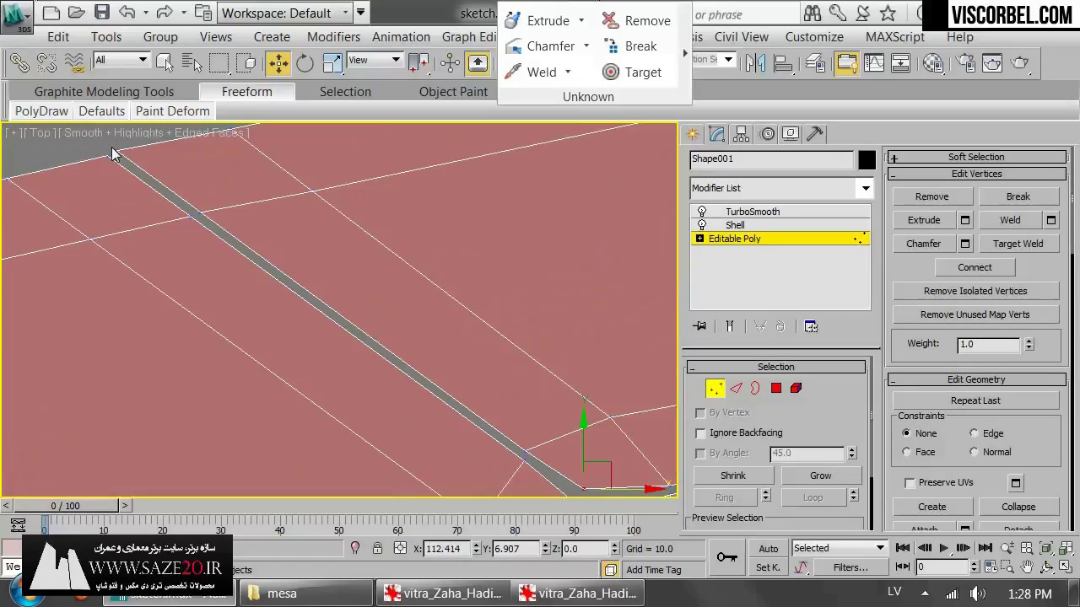
{"action": "left_click", "coordinate": [127, 152]}
{"action": "left_click_drag", "start_coordinate": [127, 152], "coordinate": [131, 151]}
{"action": "left_click", "coordinate": [158, 135]}
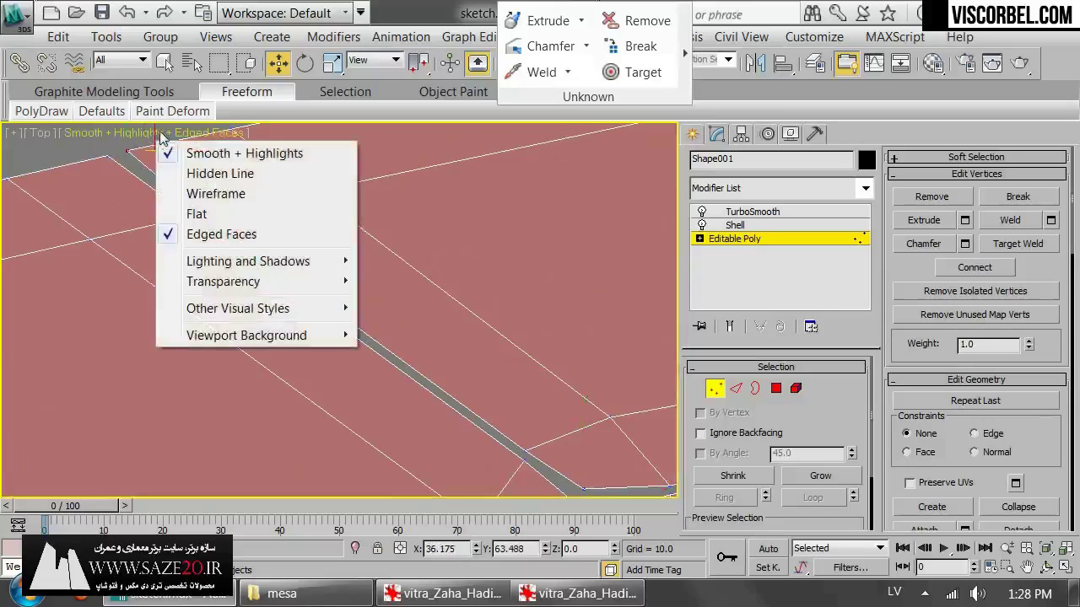
{"action": "left_click", "coordinate": [60, 157]}
{"action": "middle_click_drag", "start_coordinate": [76, 150], "coordinate": [278, 266]}
{"action": "left_click_drag", "start_coordinate": [313, 268], "coordinate": [361, 267]}
{"action": "left_click_drag", "start_coordinate": [265, 254], "coordinate": [328, 306]}
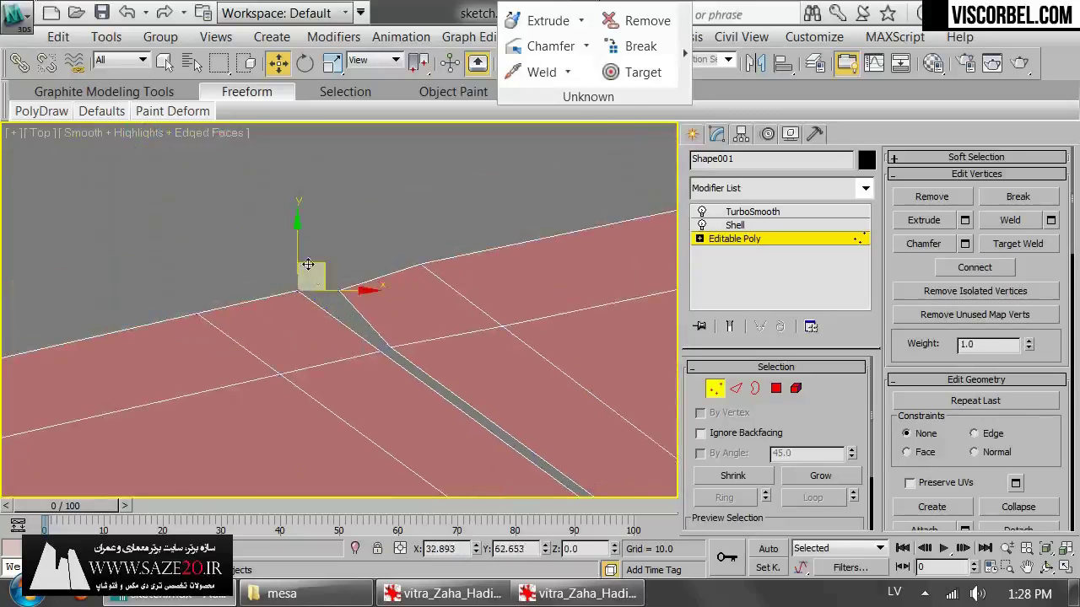
{"action": "left_click_drag", "start_coordinate": [308, 263], "coordinate": [303, 279]}
- Move the two corner vertices at the pointed panel's narrow end slightly inward to soften its corners
{"action": "scroll", "coordinate": [262, 272], "scroll_direction": "down", "scroll_amount": 6}
{"action": "scroll", "coordinate": [243, 303], "scroll_direction": "up", "scroll_amount": 4}
{"action": "scroll", "coordinate": [243, 305], "scroll_direction": "down", "scroll_amount": 3}
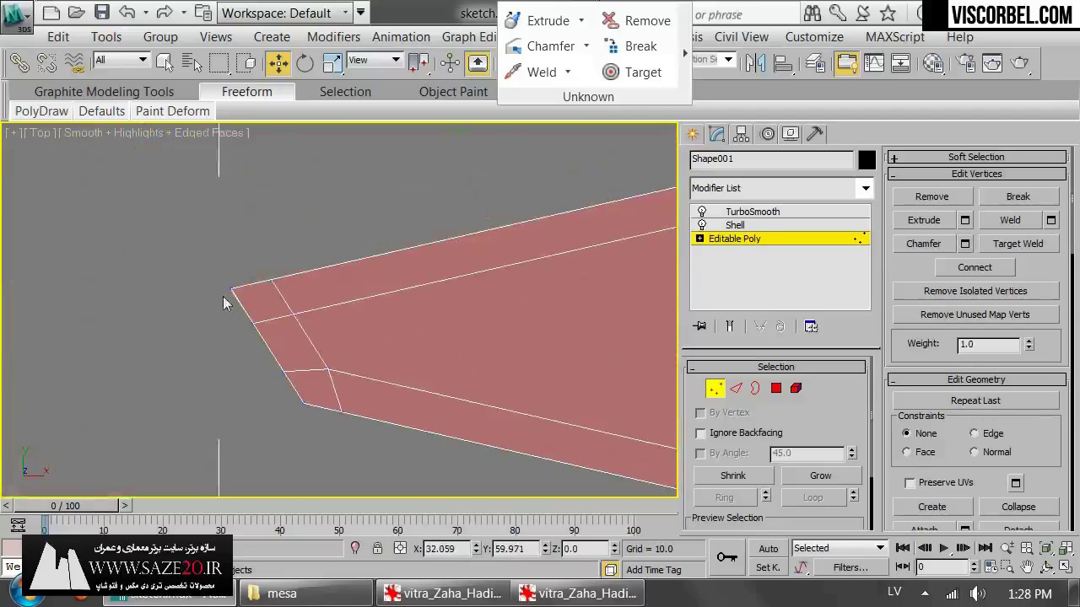
{"action": "left_click_drag", "start_coordinate": [237, 303], "coordinate": [238, 302]}
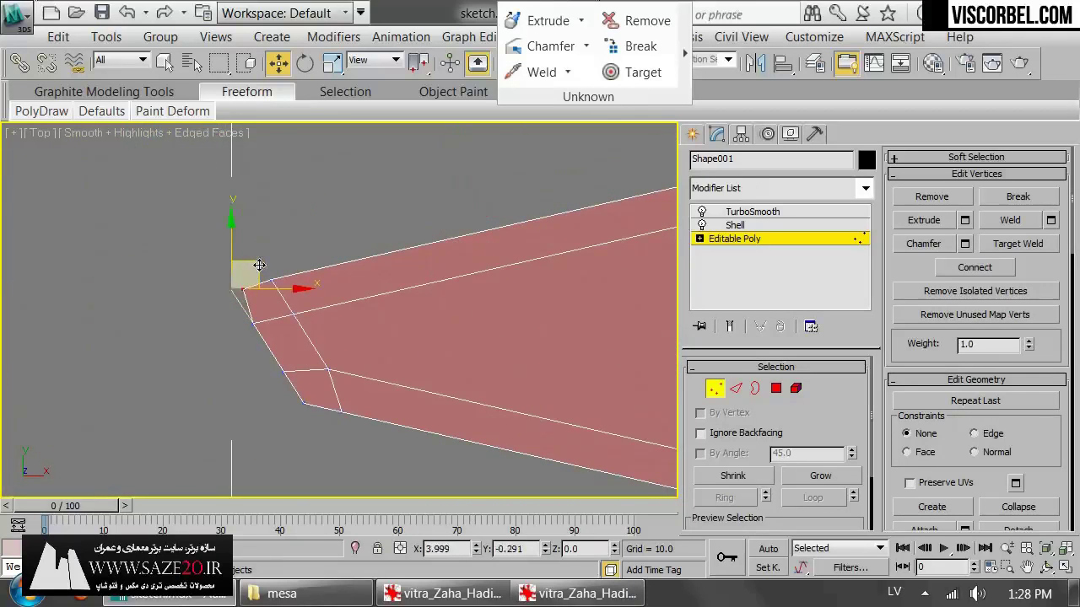
{"action": "left_click", "coordinate": [300, 398]}
{"action": "left_click_drag", "start_coordinate": [303, 402], "coordinate": [306, 397]}
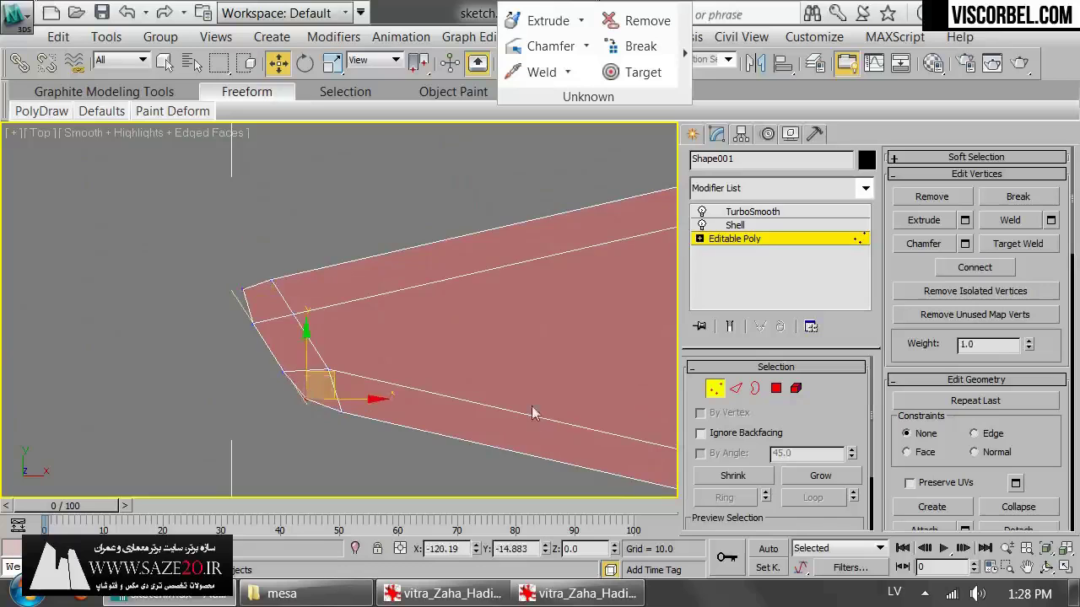
- Pull the lower-right panel's corner vertex at the outer end of the lower crosswise seam away from the pointed panel and preview the smoothed result
{"action": "middle_click_drag", "start_coordinate": [525, 378], "coordinate": [172, 209]}
{"action": "middle_click_drag", "start_coordinate": [519, 336], "coordinate": [337, 263]}
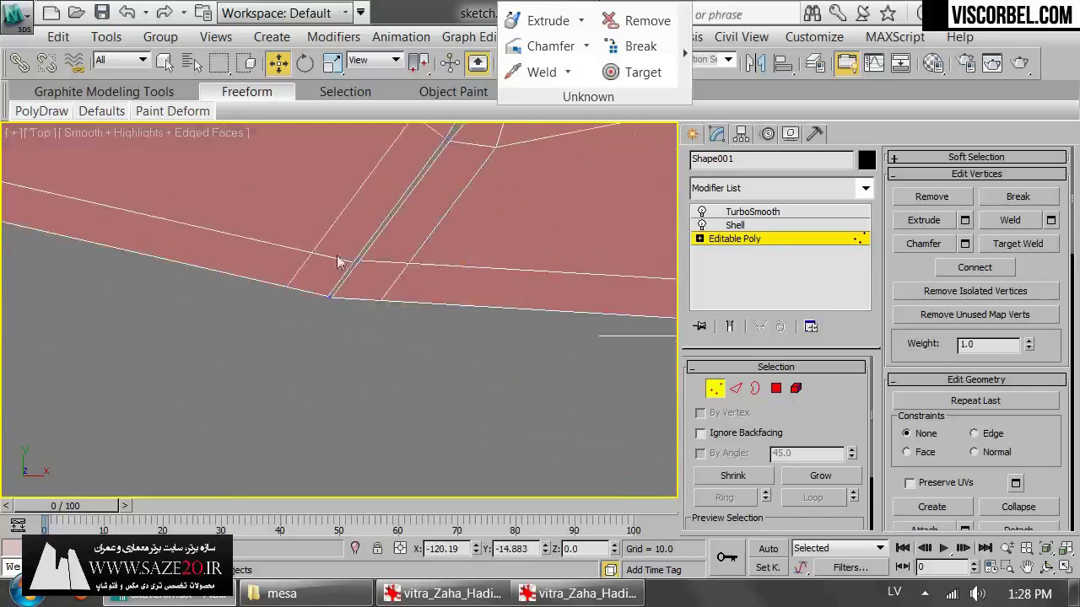
{"action": "left_click", "coordinate": [331, 299]}
{"action": "left_click_drag", "start_coordinate": [340, 298], "coordinate": [353, 295]}
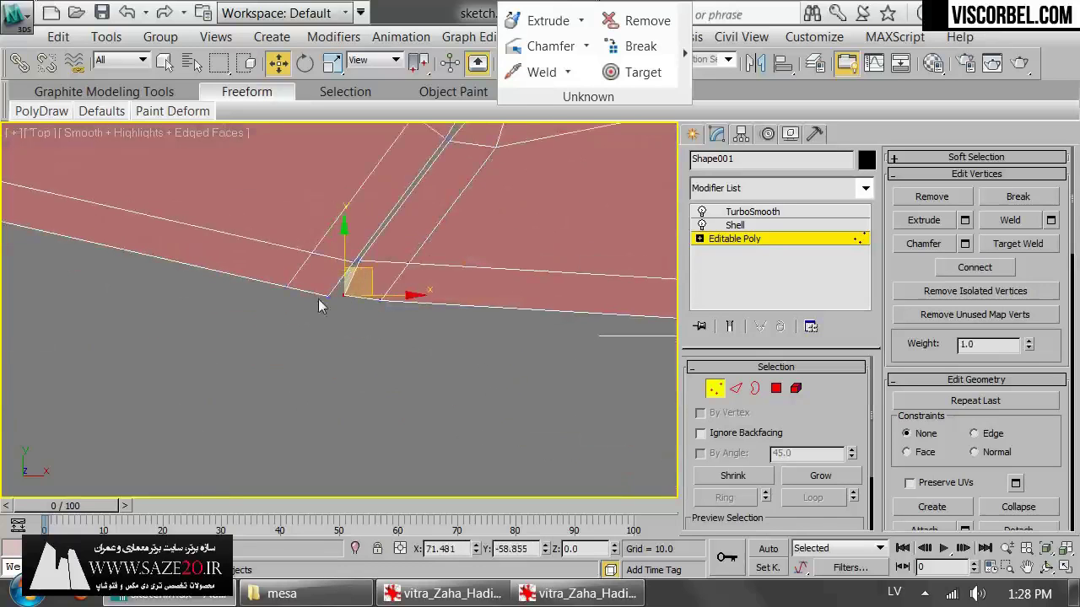
{"action": "scroll", "coordinate": [410, 241], "scroll_direction": "up", "scroll_amount": 4}
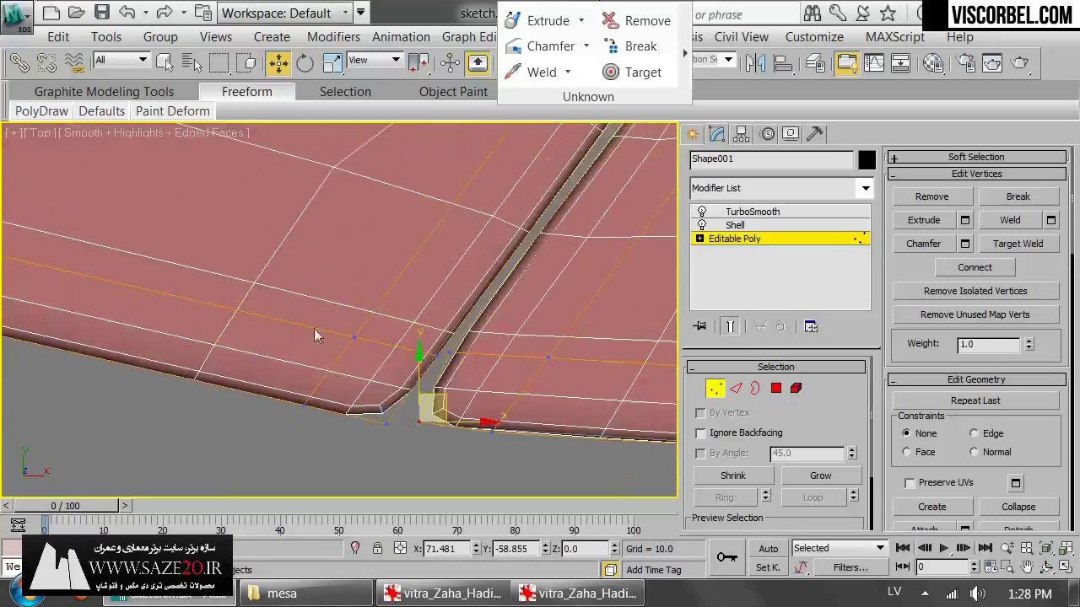
- Move the pointed panel's and lower-right panel's corner vertices at the lower crosswise seam's outer end inward, checking against the reference photo
{"action": "mouse_move", "coordinate": [408, 409]}
{"action": "left_mouse_down"}
{"action": "mouse_move", "coordinate": [373, 410]}
{"action": "mouse_move", "coordinate": [424, 432]}
{"action": "mouse_move", "coordinate": [424, 406]}
{"action": "left_mouse_up"}
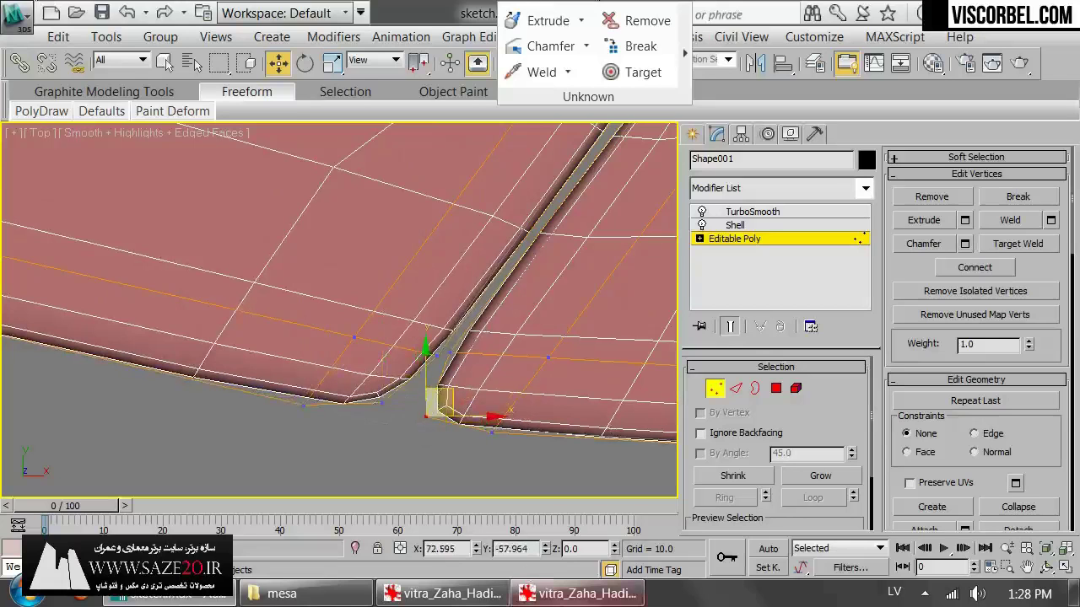
{"action": "left_click", "coordinate": [578, 593]}
{"action": "left_click", "coordinate": [579, 593]}
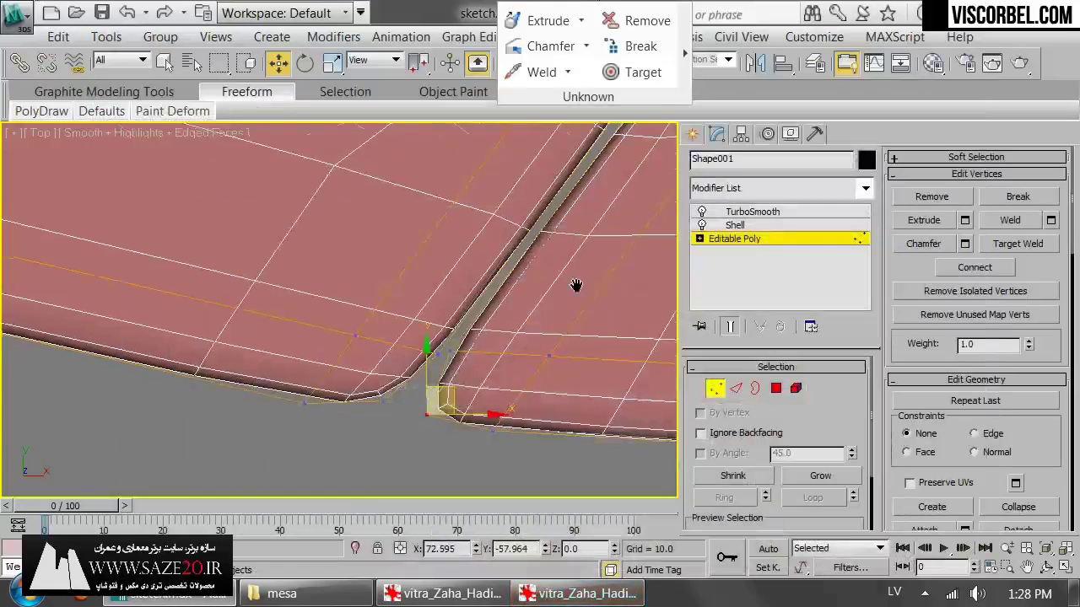
- Pull the lower-right panel's outermost lower corner vertex and the upper-right panel's outermost upper corner vertex inward to round both corners
{"action": "scroll", "coordinate": [394, 233], "scroll_direction": "down", "scroll_amount": 5}
{"action": "middle_click_drag", "start_coordinate": [576, 286], "coordinate": [375, 393]}
{"action": "scroll", "coordinate": [375, 392], "scroll_direction": "up", "scroll_amount": 5}
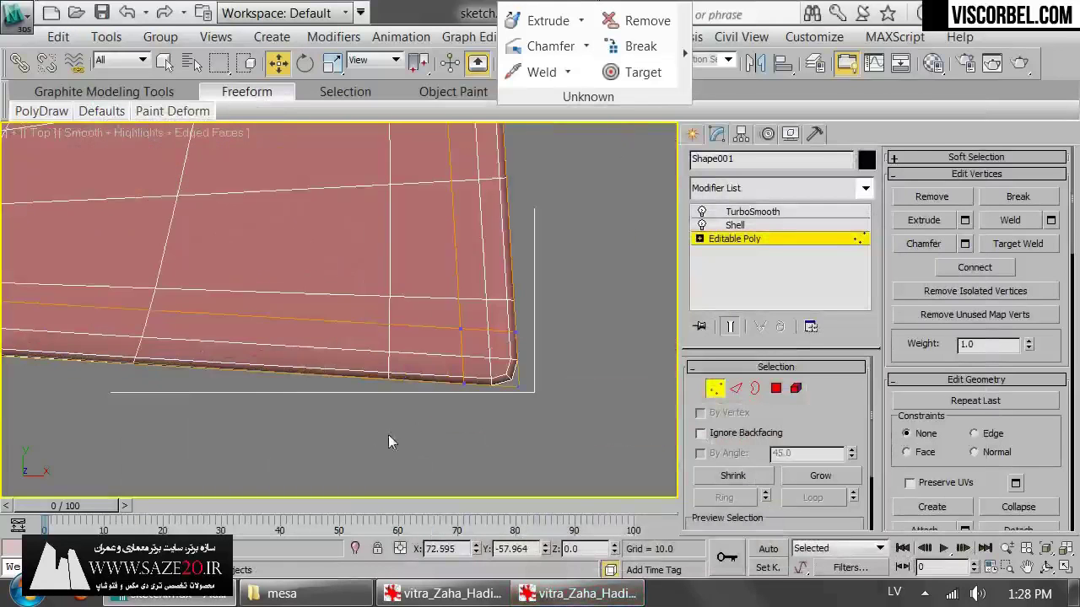
{"action": "left_click", "coordinate": [522, 387]}
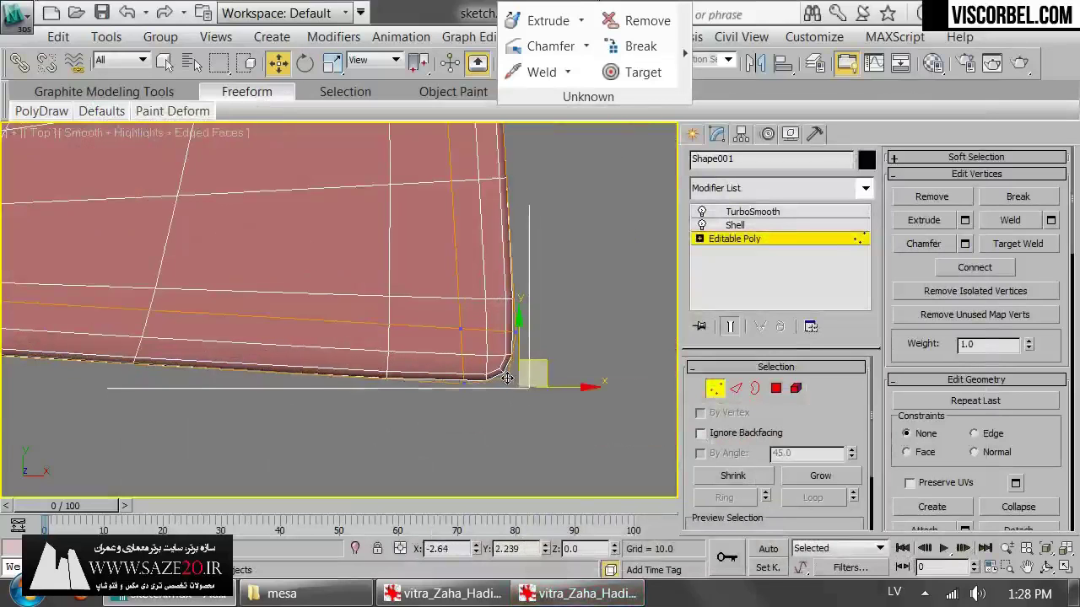
{"action": "scroll", "coordinate": [377, 245], "scroll_direction": "down", "scroll_amount": 3}
{"action": "middle_click_drag", "start_coordinate": [377, 246], "coordinate": [408, 392]}
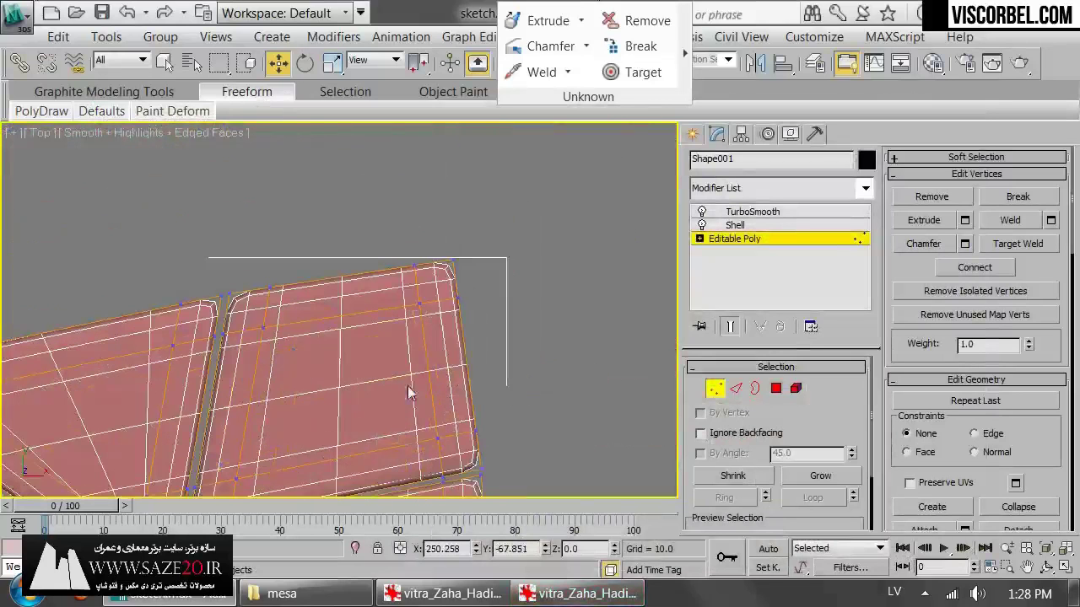
{"action": "left_click", "coordinate": [456, 265]}
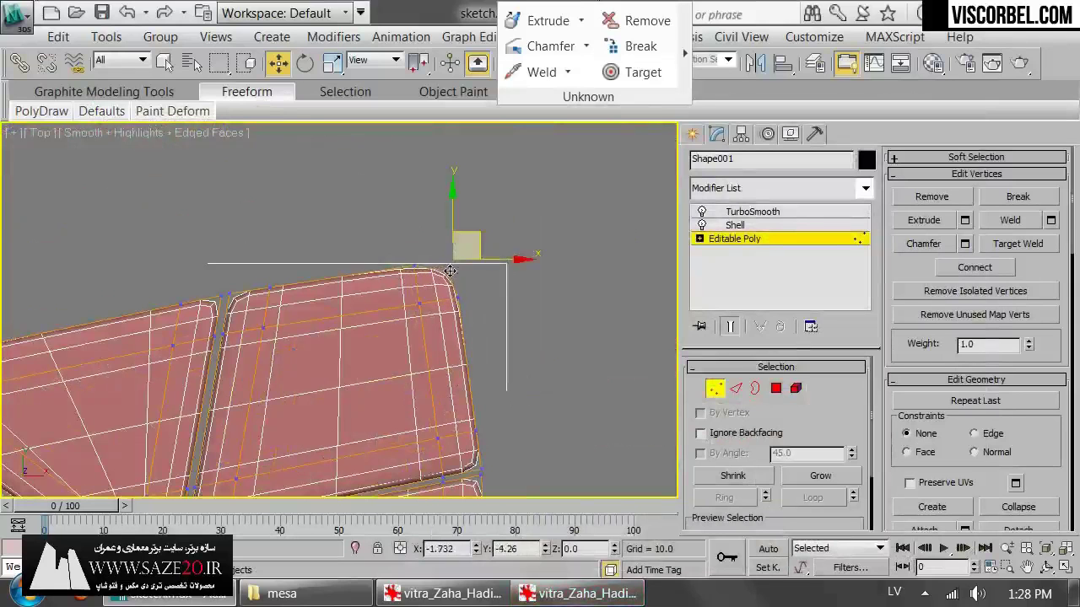
- Pull the two corner vertices at the outer end of the seam between the upper-middle and upper-right panels away from that seam
{"action": "scroll", "coordinate": [217, 308], "scroll_direction": "up", "scroll_amount": 3}
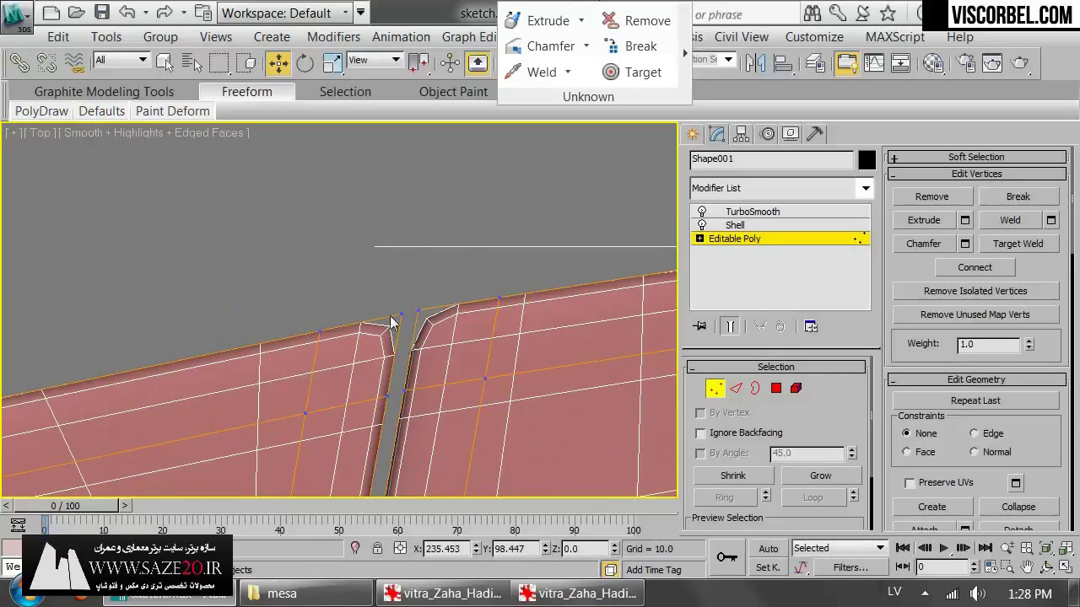
{"action": "left_click_drag", "start_coordinate": [398, 322], "coordinate": [374, 337]}
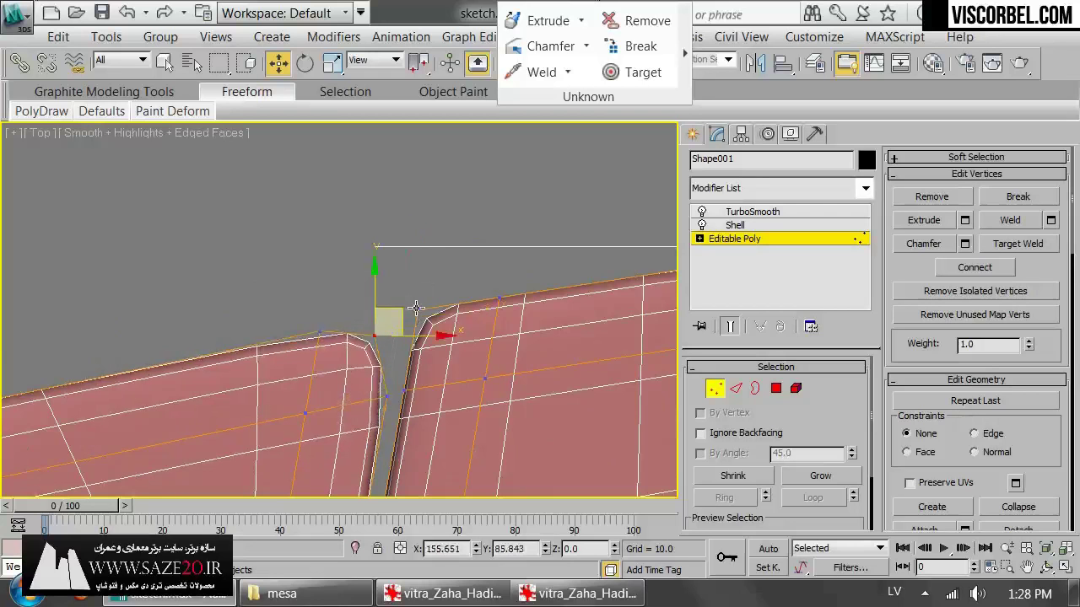
{"action": "left_click_drag", "start_coordinate": [416, 309], "coordinate": [426, 312]}
{"action": "middle_click_drag", "start_coordinate": [398, 398], "coordinate": [468, 215]}
{"action": "scroll", "coordinate": [469, 219], "scroll_direction": "down", "scroll_amount": 4}
{"action": "key", "text": "1"}
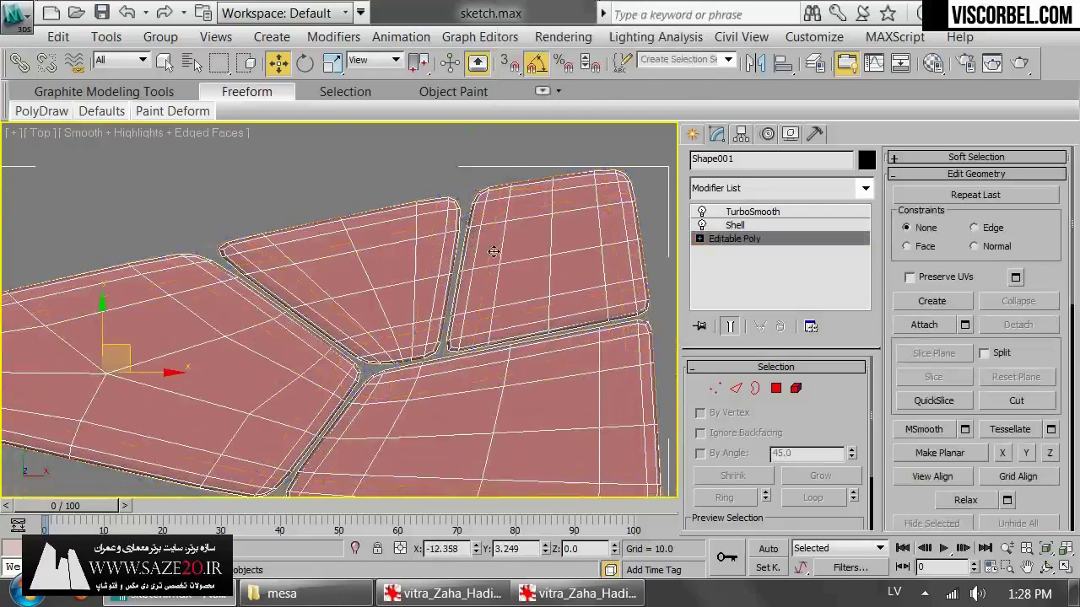
- Select the upper-right panel's vertices along its seam with the upper-middle panel and shift them toward that panel to narrow the gap
{"action": "scroll", "coordinate": [506, 211], "scroll_direction": "up", "scroll_amount": 3}
{"action": "key", "text": "1"}
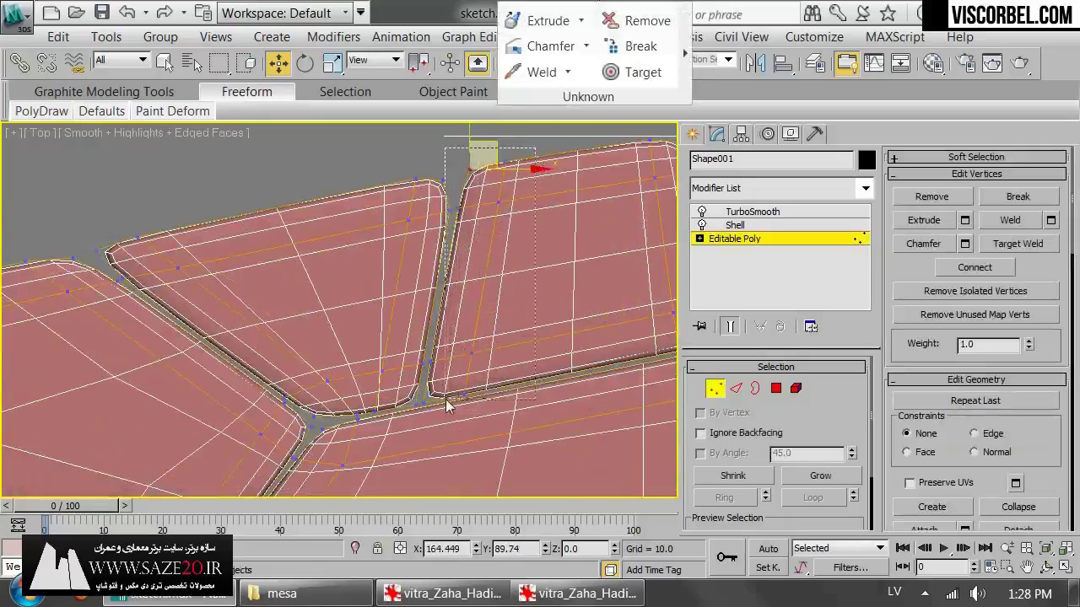
{"action": "scroll", "coordinate": [451, 403], "scroll_direction": "up", "scroll_amount": 2}
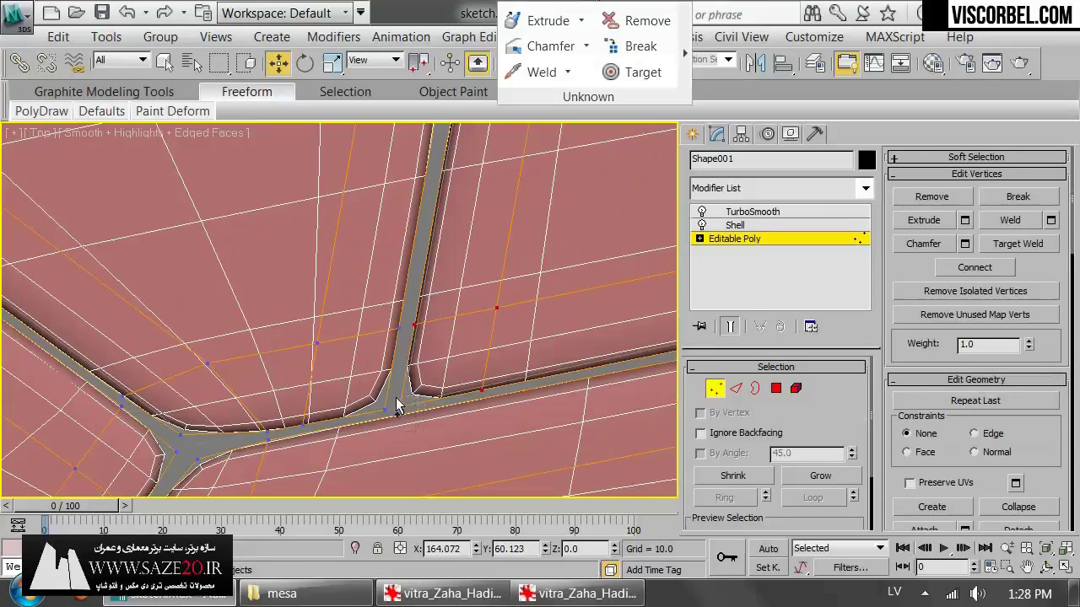
{"action": "left_click_drag", "start_coordinate": [417, 429], "coordinate": [396, 400], "text": "ctrl"}
{"action": "middle_click_drag", "start_coordinate": [508, 207], "coordinate": [500, 452]}
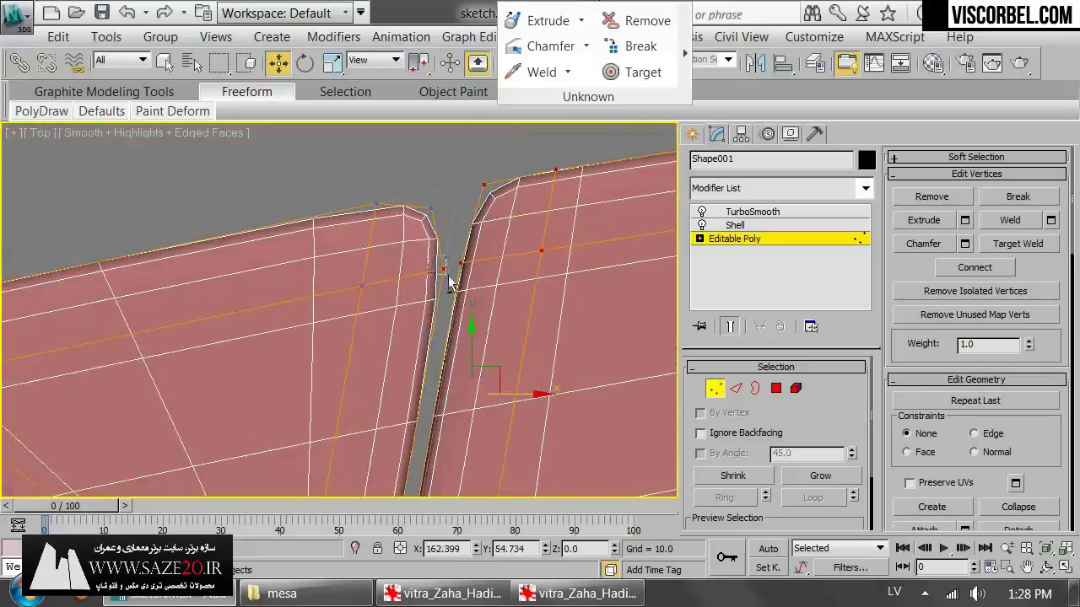
{"action": "left_click_drag", "start_coordinate": [512, 409], "coordinate": [510, 403]}
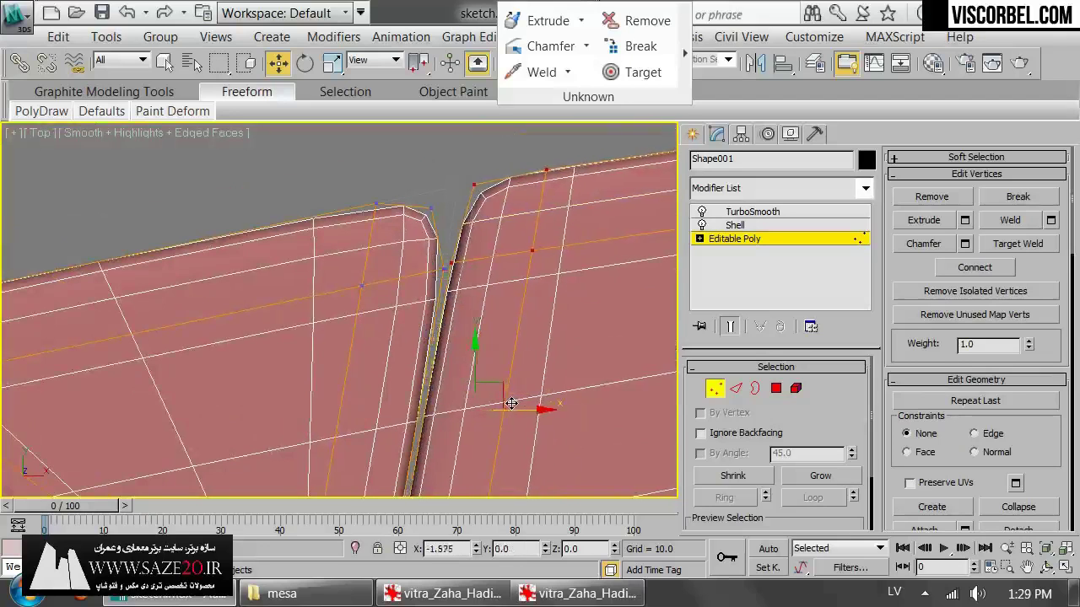
- Shift the lower-right panel's edge vertices at the lengthwise seam's outer end toward the upper-right panel to narrow the gap
{"action": "middle_click_drag", "start_coordinate": [363, 365], "coordinate": [415, 198]}
{"action": "scroll", "coordinate": [418, 201], "scroll_direction": "down", "scroll_amount": 2}
{"action": "middle_click_drag", "start_coordinate": [430, 243], "coordinate": [483, 200]}
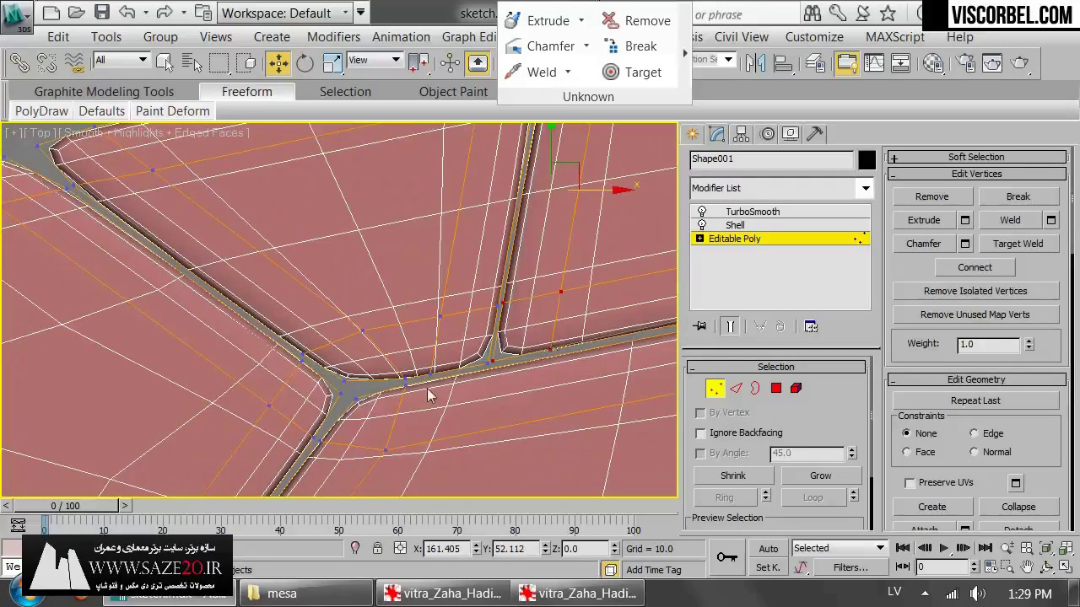
{"action": "scroll", "coordinate": [430, 395], "scroll_direction": "up", "scroll_amount": 2}
{"action": "middle_click_drag", "start_coordinate": [430, 395], "coordinate": [306, 379]}
{"action": "scroll", "coordinate": [463, 361], "scroll_direction": "down", "scroll_amount": 4}
{"action": "scroll", "coordinate": [400, 356], "scroll_direction": "up", "scroll_amount": 2}
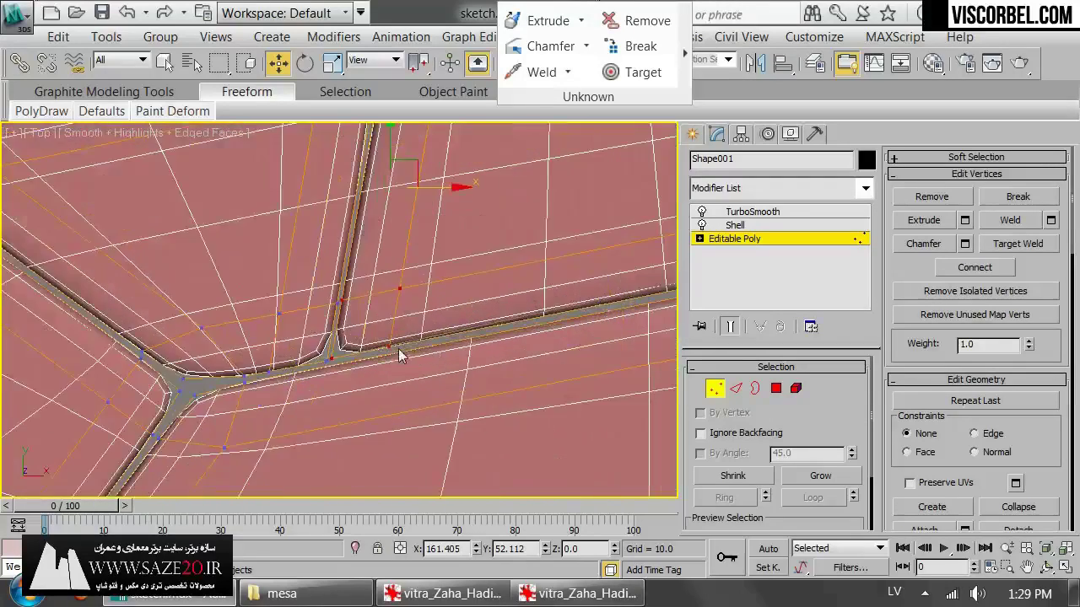
{"action": "middle_click_drag", "start_coordinate": [619, 351], "coordinate": [350, 415]}
{"action": "scroll", "coordinate": [513, 358], "scroll_direction": "up", "scroll_amount": 3}
{"action": "left_click_drag", "start_coordinate": [333, 329], "coordinate": [419, 349]}
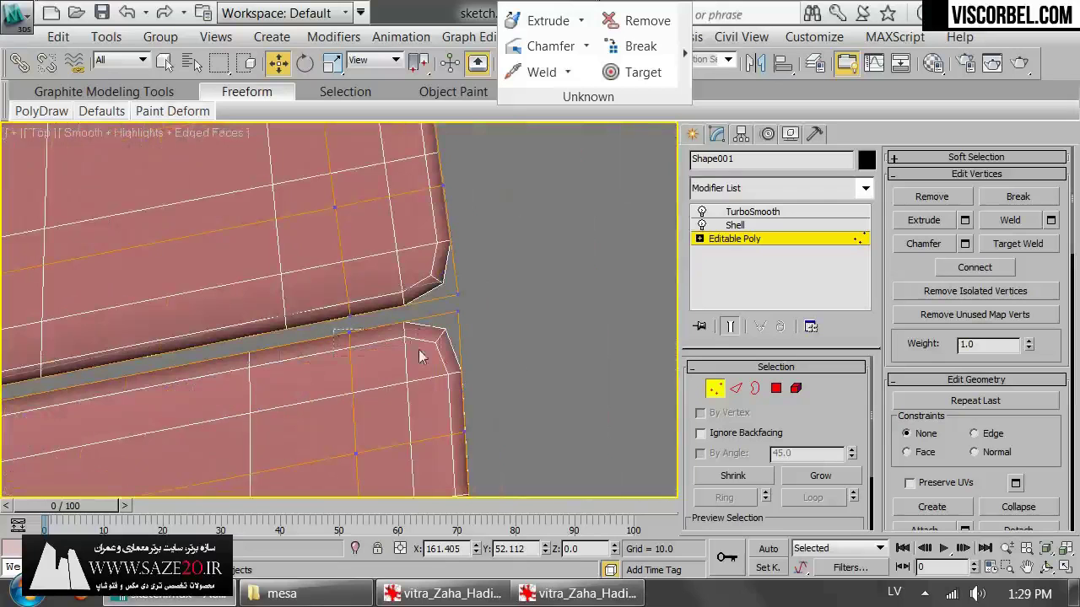
{"action": "left_click_drag", "start_coordinate": [400, 271], "coordinate": [401, 263]}
{"action": "key", "text": "1"}
- Deselect the tabletop, hide its edged faces and view the smoothed panels in perspective from the wide end
{"action": "scroll", "coordinate": [325, 328], "scroll_direction": "down", "scroll_amount": 3}
{"action": "middle_click_drag", "start_coordinate": [312, 329], "coordinate": [552, 306]}
{"action": "left_click", "coordinate": [649, 216]}
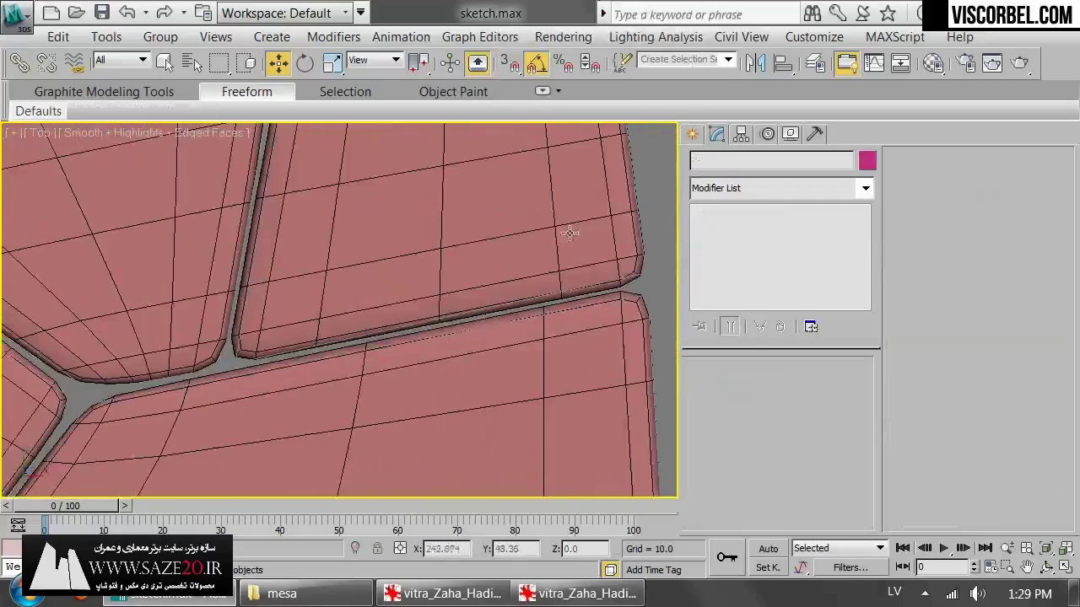
{"action": "scroll", "coordinate": [395, 319], "scroll_direction": "down", "scroll_amount": 6}
{"action": "key", "text": "F4"}
{"action": "scroll", "coordinate": [310, 371], "scroll_direction": "up", "scroll_amount": 2}
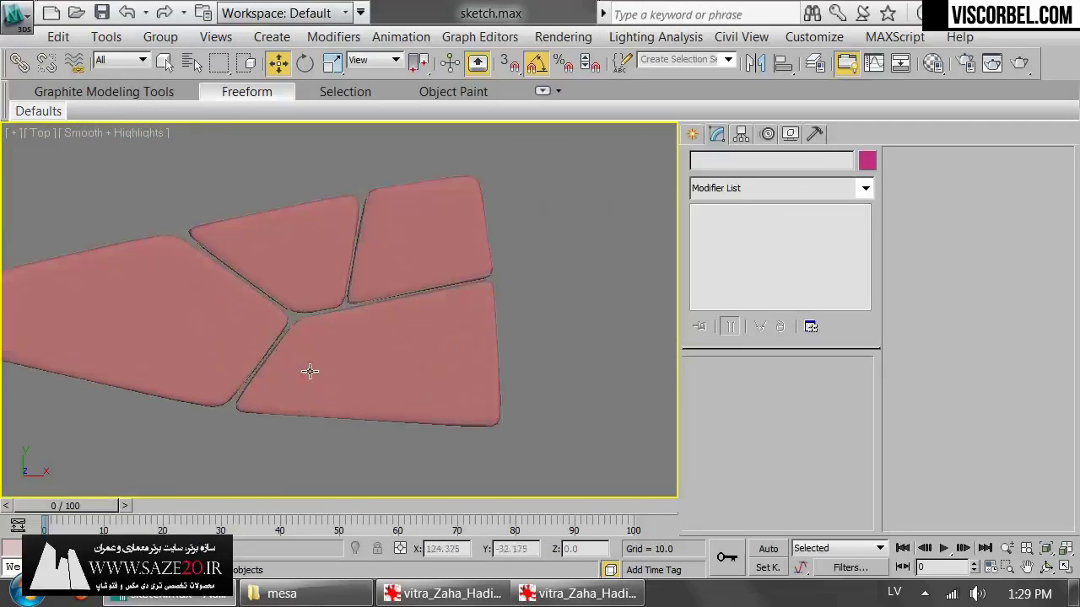
{"action": "key", "text": "p"}
{"action": "middle_click_drag", "start_coordinate": [309, 330], "coordinate": [471, 169], "text": "alt"}
{"action": "middle_click_drag", "start_coordinate": [369, 246], "coordinate": [432, 318], "text": "alt"}
- Browse the Mesa table reference photos in IrfanView and compare their panel corners with the modelled tabletop
{"action": "left_click", "coordinate": [582, 593]}
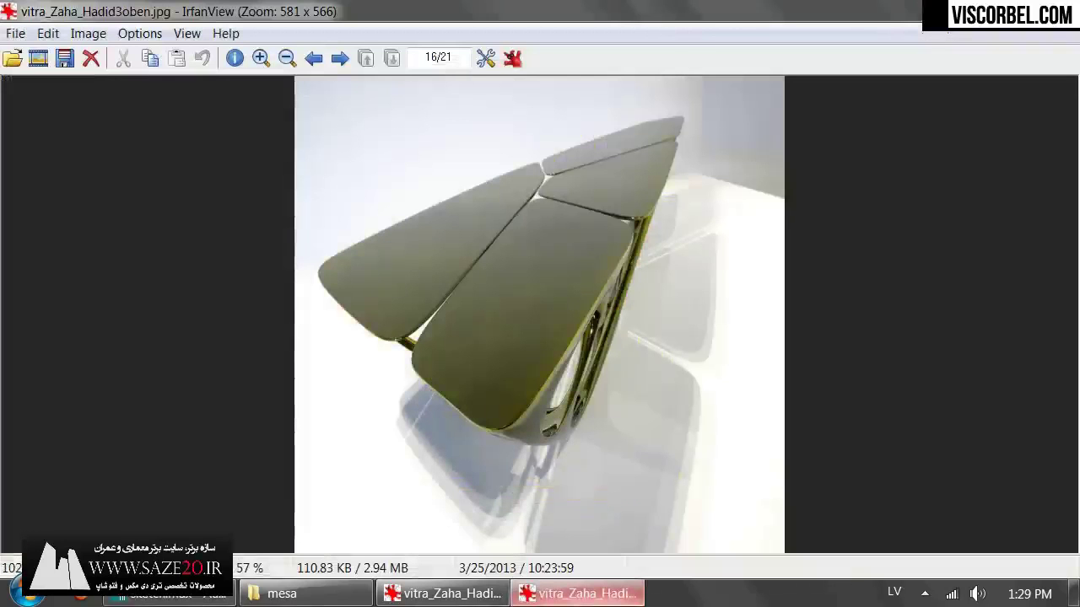
{"action": "key", "text": "space"}
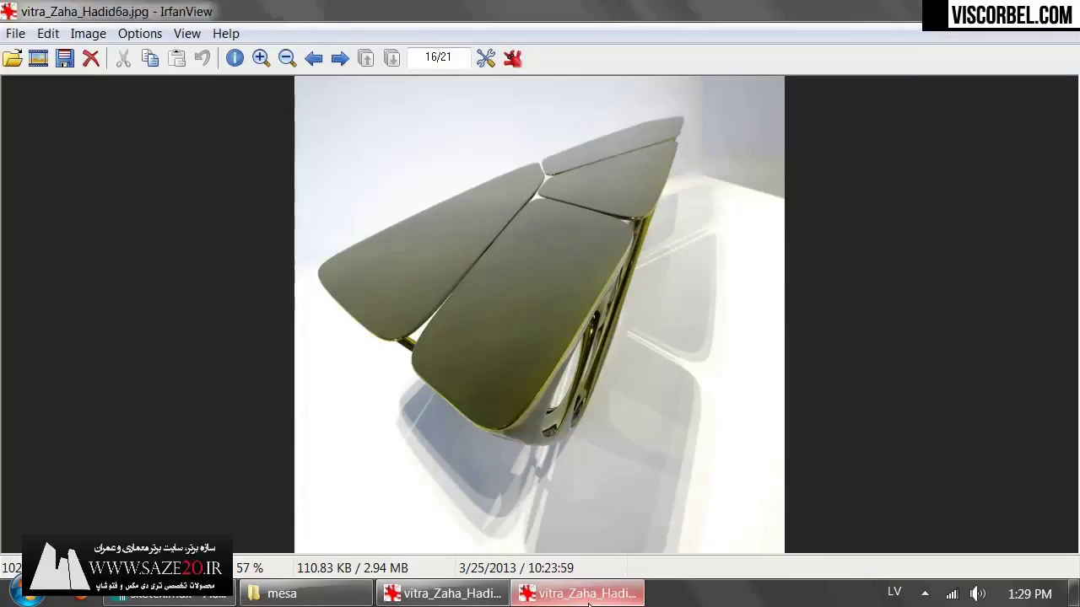
{"action": "key", "text": "space"}
{"action": "key", "text": "space"}
{"action": "key", "text": "space"}
{"action": "key", "text": "space"}
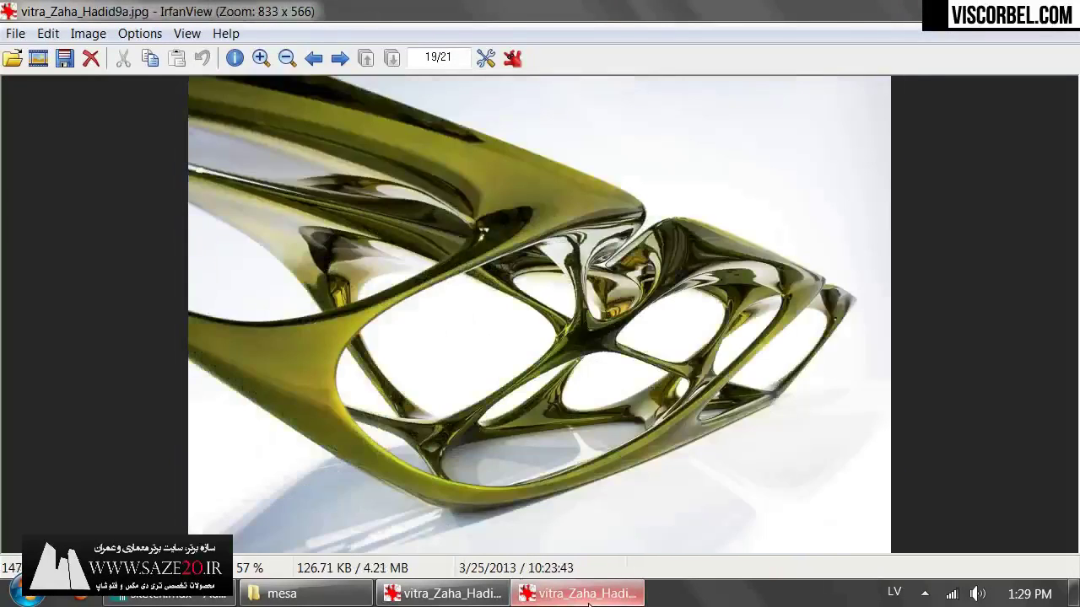
{"action": "key", "text": "BackSpace"}
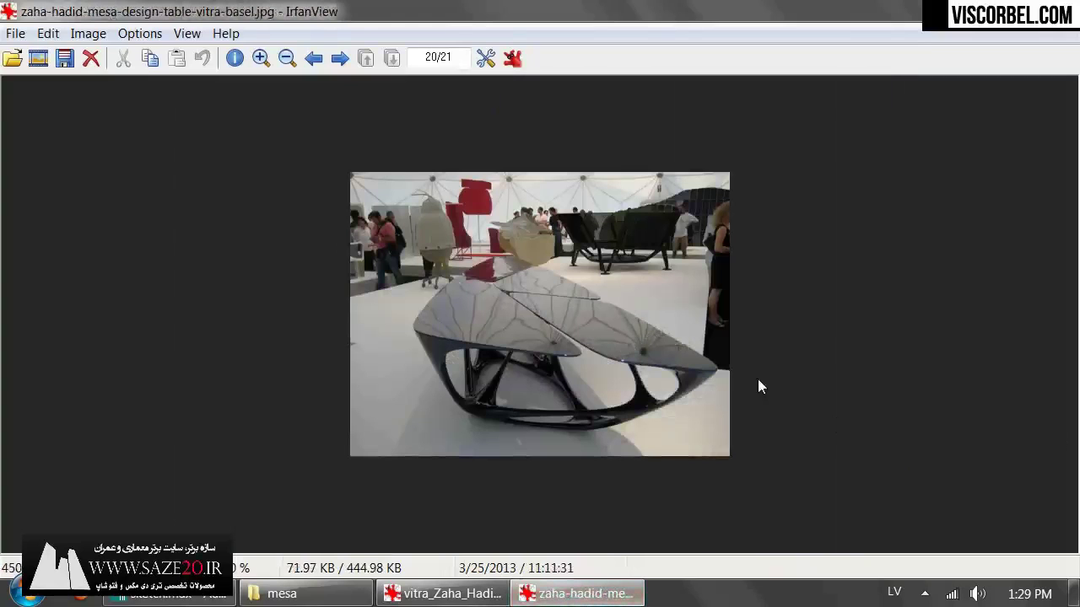
{"action": "left_click", "coordinate": [168, 593]}
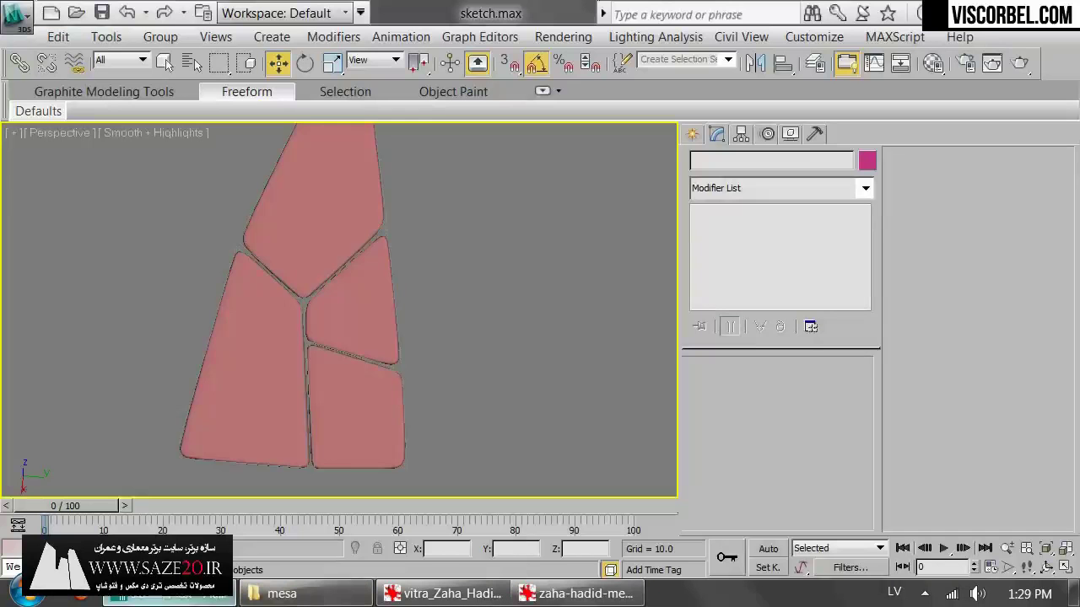
{"action": "left_click", "coordinate": [577, 594]}
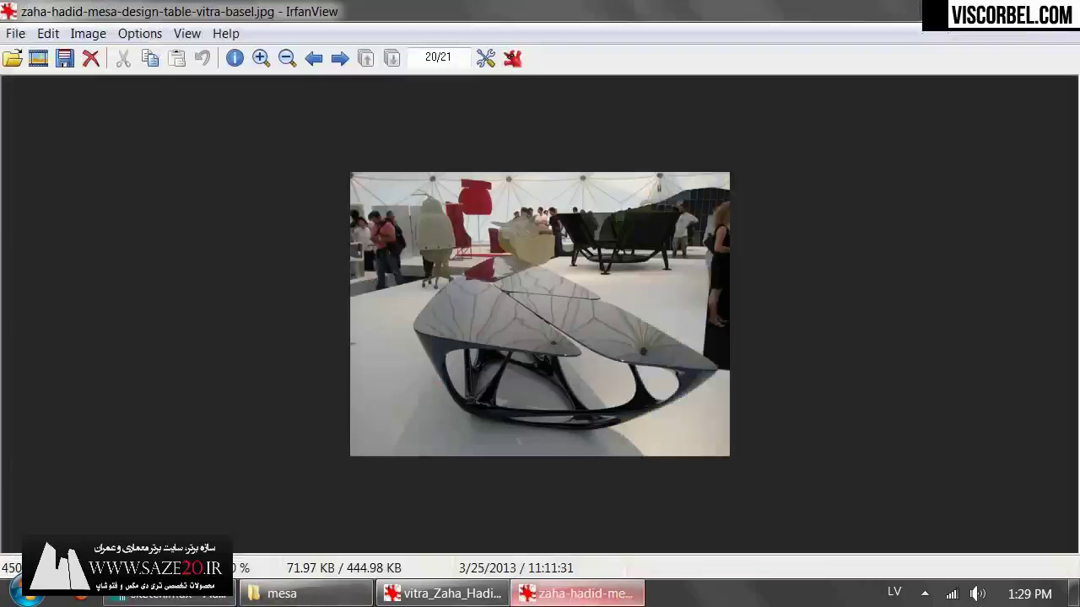
{"action": "left_click", "coordinate": [577, 593]}
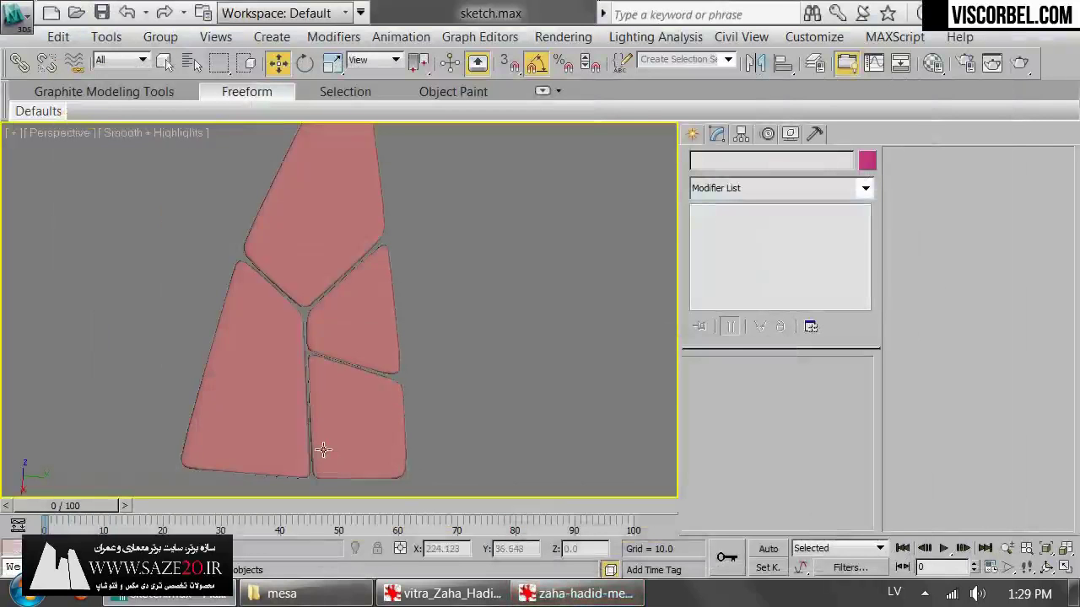
- Move the upper-right panel's outer-edge vertex near the lengthwise seam farther along the edge, away from the seam, in the Top view
{"action": "scroll", "coordinate": [323, 451], "scroll_direction": "up", "scroll_amount": 8}
{"action": "left_click", "coordinate": [518, 234]}
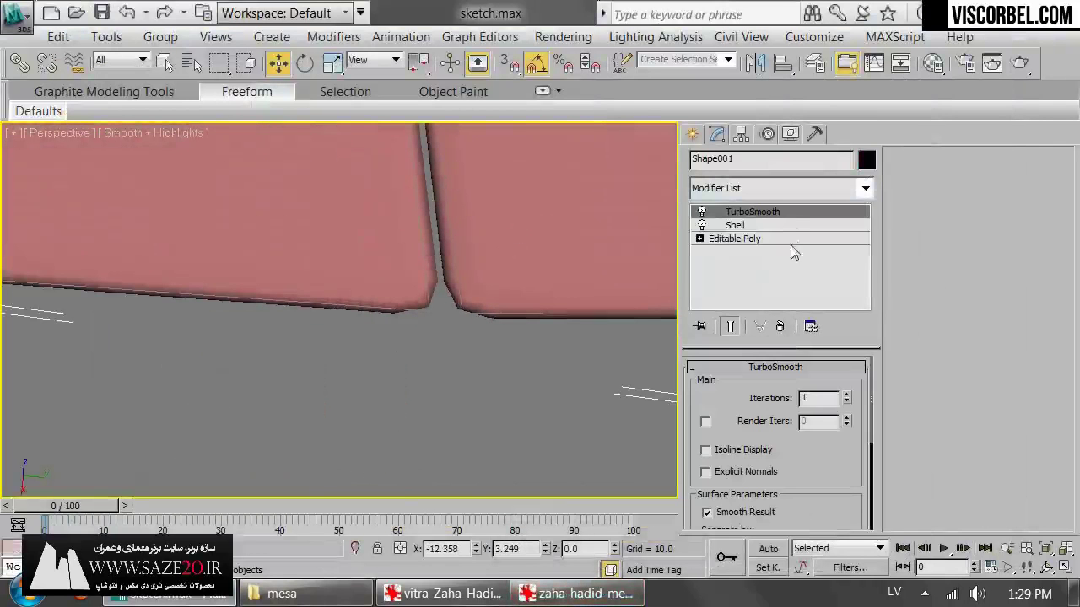
{"action": "left_click", "coordinate": [771, 241]}
{"action": "key", "text": "1"}
{"action": "left_click_drag", "start_coordinate": [490, 293], "coordinate": [565, 337]}
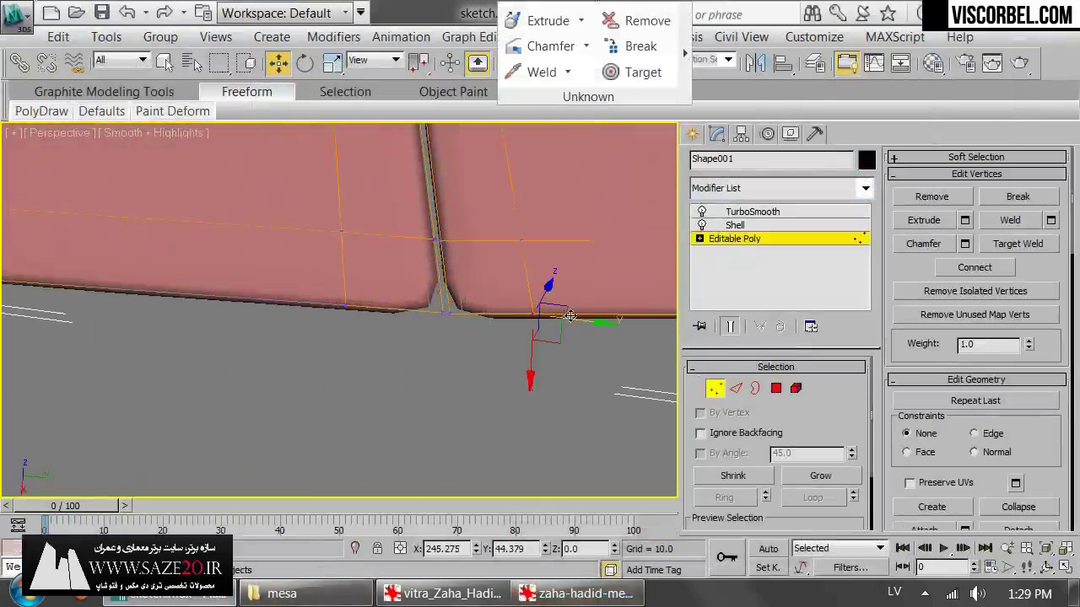
{"action": "key", "text": "t"}
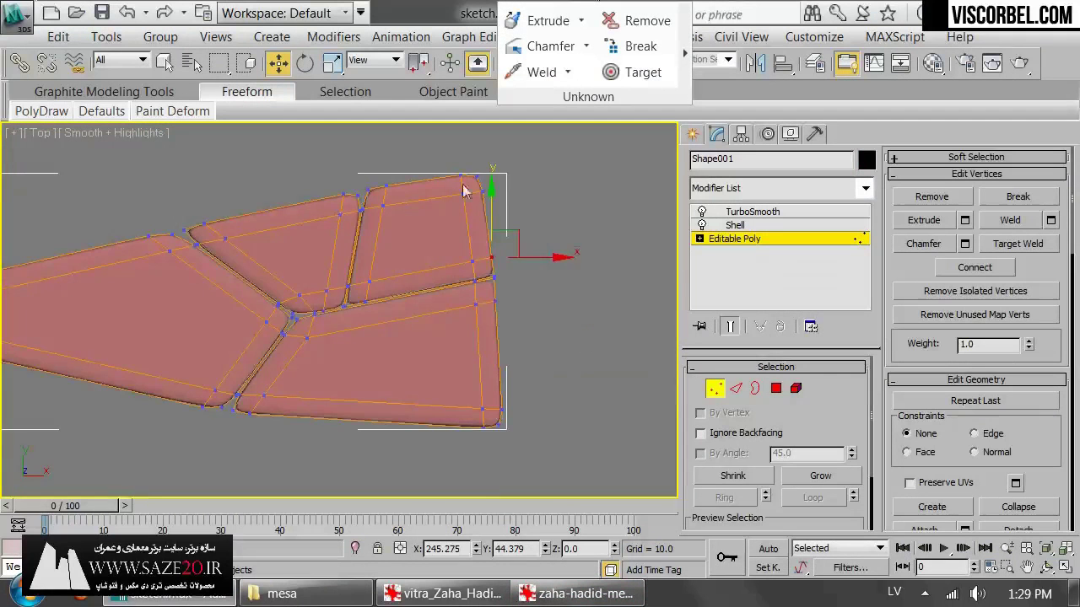
{"action": "scroll", "coordinate": [529, 319], "scroll_direction": "up", "scroll_amount": 2}
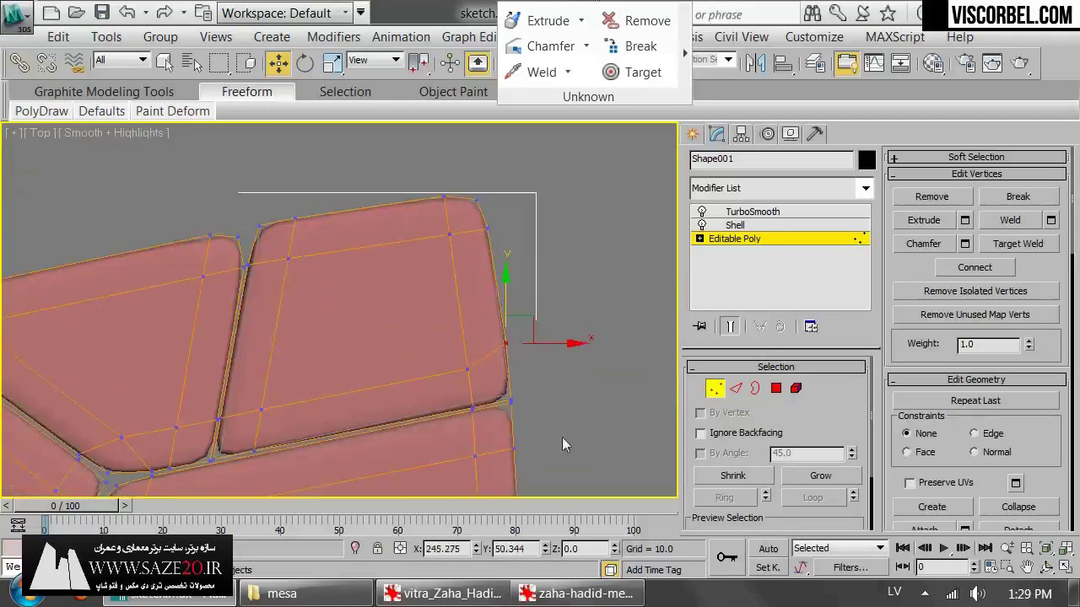
- Pull the upper-right panel's corner vertex at the lengthwise seam's outer end inward for a rounder corner and compare with the reference photo
{"action": "left_click", "coordinate": [580, 594]}
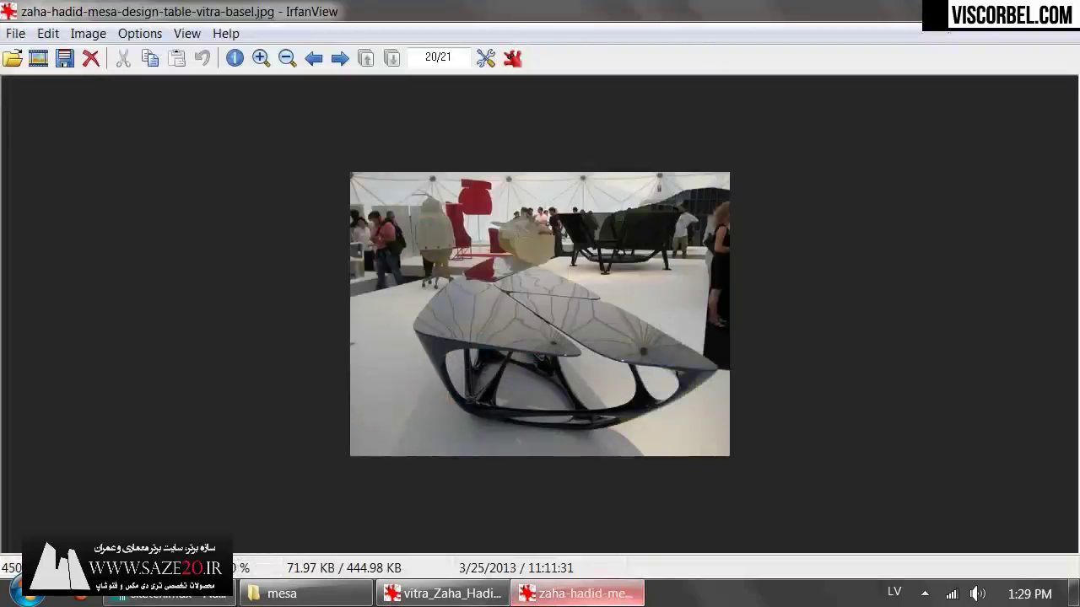
{"action": "left_click", "coordinate": [580, 593]}
{"action": "scroll", "coordinate": [292, 270], "scroll_direction": "up", "scroll_amount": 4}
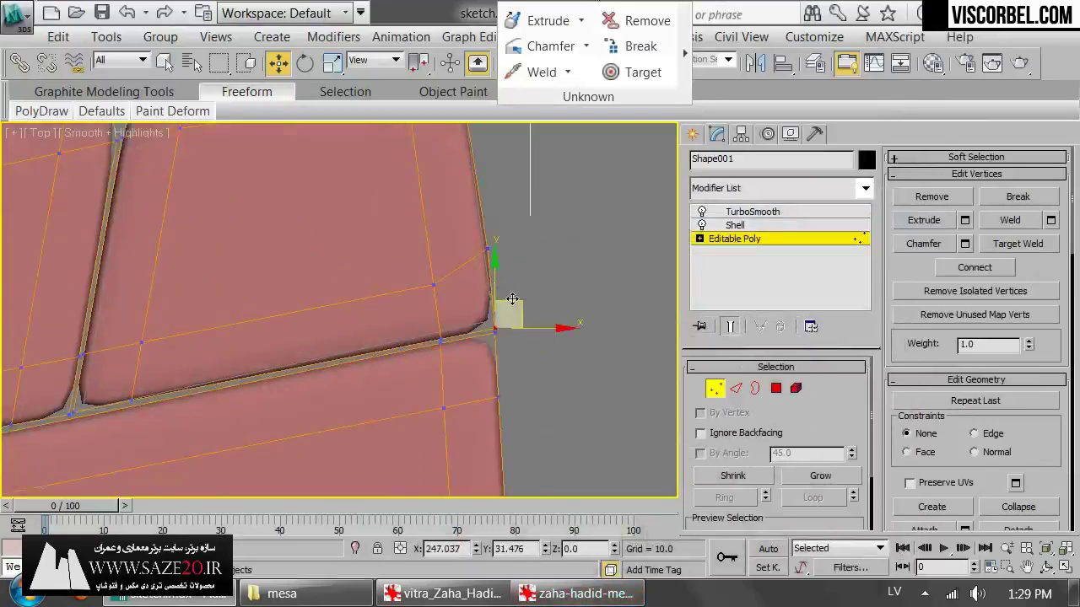
{"action": "left_click_drag", "start_coordinate": [512, 299], "coordinate": [499, 270]}
{"action": "key", "text": "1"}
{"action": "left_click", "coordinate": [565, 269]}
{"action": "scroll", "coordinate": [468, 237], "scroll_direction": "down", "scroll_amount": 5}
{"action": "left_click", "coordinate": [580, 594]}
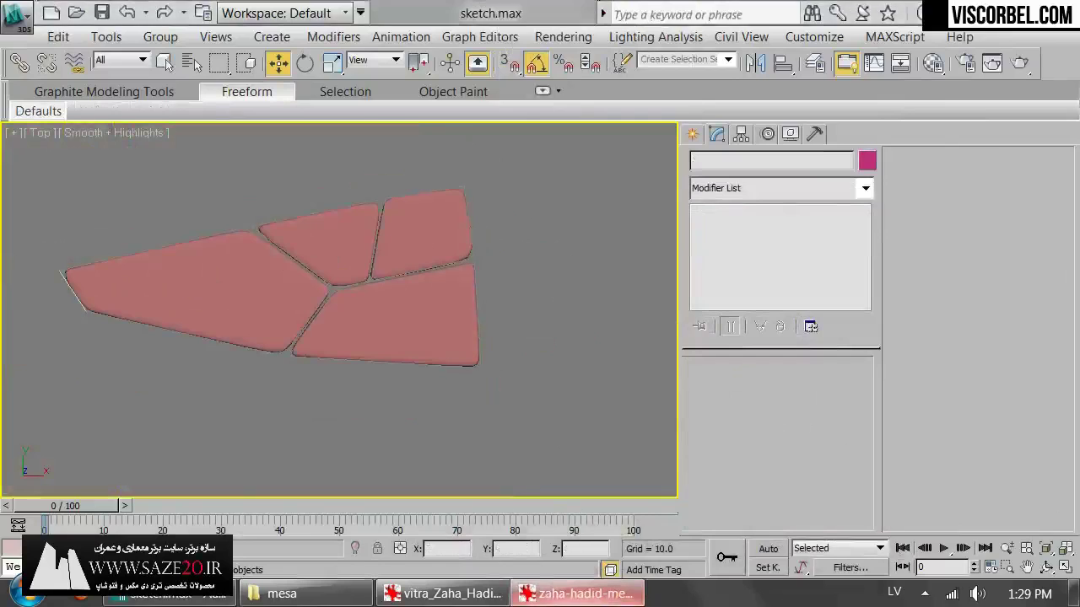
{"action": "left_click", "coordinate": [580, 596]}
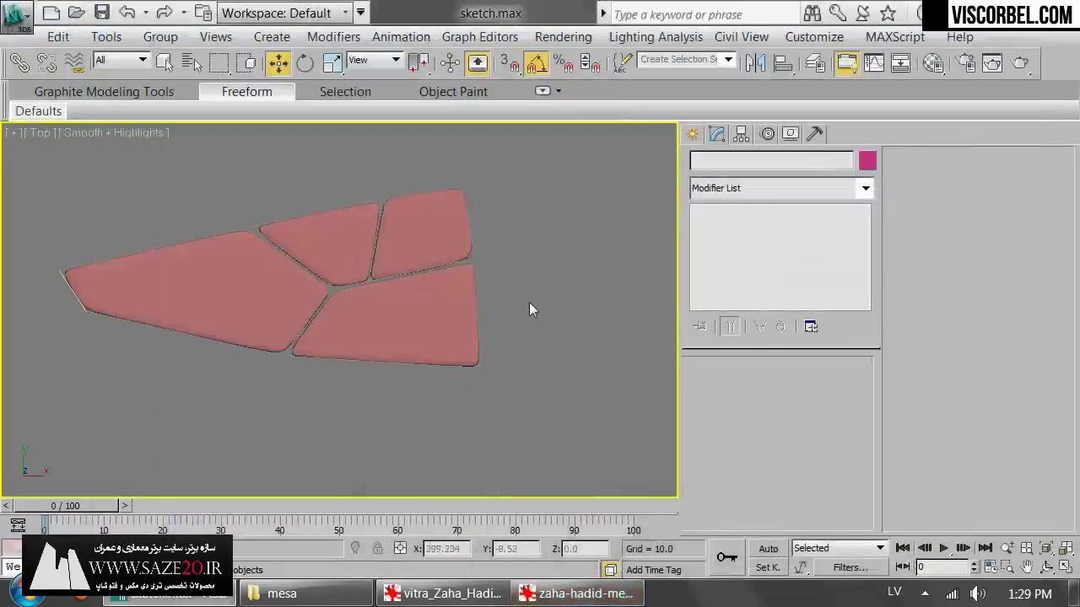
{"action": "left_click", "coordinate": [581, 596]}
{"action": "left_click", "coordinate": [580, 595]}
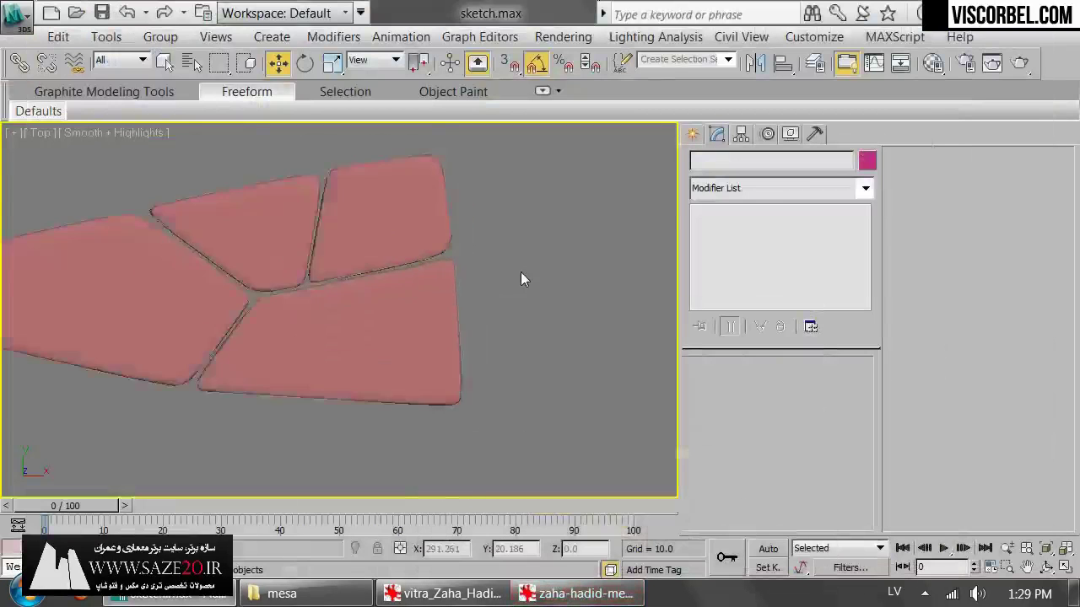
- Pull the lower-right tabletop panel's corner vertex at the lengthwise seam's outer end slightly inward to round the corner
{"action": "scroll", "coordinate": [521, 272], "scroll_direction": "up", "scroll_amount": 4}
{"action": "left_click", "coordinate": [330, 311]}
{"action": "scroll", "coordinate": [342, 253], "scroll_direction": "up", "scroll_amount": 3}
{"action": "left_click", "coordinate": [768, 239]}
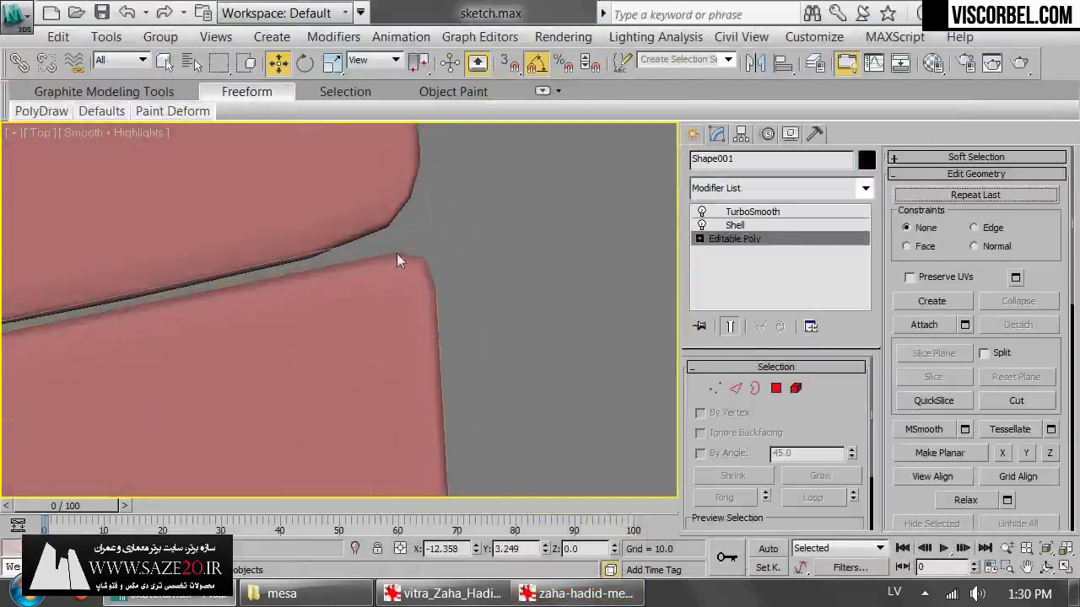
{"action": "key", "text": "1"}
{"action": "left_click_drag", "start_coordinate": [413, 221], "coordinate": [456, 257]}
{"action": "left_click_drag", "start_coordinate": [454, 219], "coordinate": [445, 252]}
{"action": "key", "text": "1"}
{"action": "left_click", "coordinate": [488, 207]}
{"action": "scroll", "coordinate": [439, 313], "scroll_direction": "down", "scroll_amount": 6}
{"action": "scroll", "coordinate": [422, 358], "scroll_direction": "up", "scroll_amount": 2}
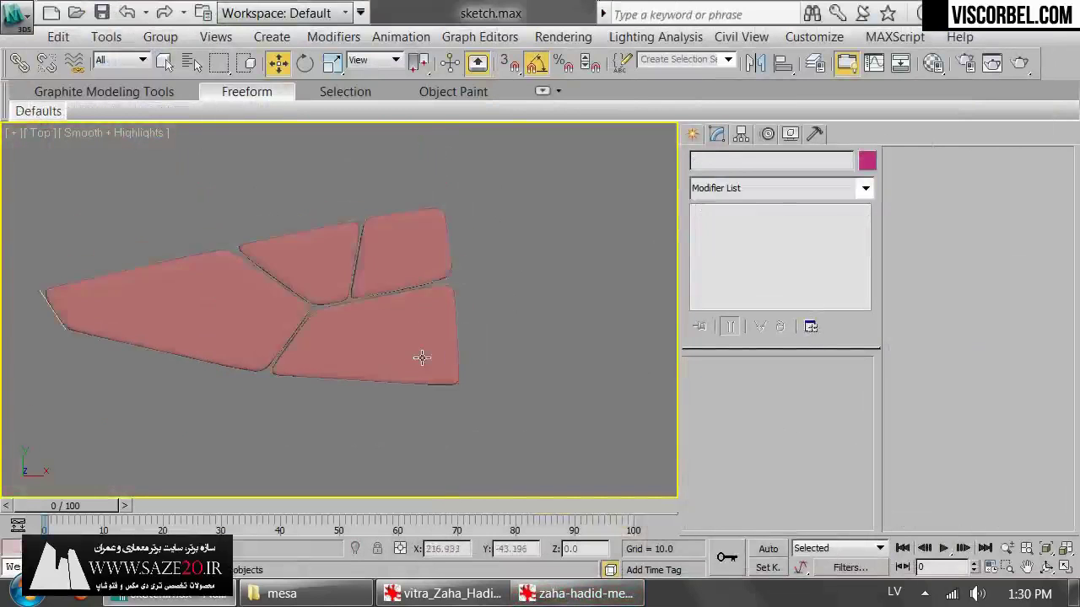
- Reopen the tabletop's Editable Poly base for vertex editing and display its edged faces at the seam's outer end
{"action": "scroll", "coordinate": [422, 358], "scroll_direction": "up", "scroll_amount": 3}
{"action": "left_click", "coordinate": [418, 265]}
{"action": "scroll", "coordinate": [440, 241], "scroll_direction": "up", "scroll_amount": 4}
{"action": "middle_click_drag", "start_coordinate": [440, 241], "coordinate": [411, 377]}
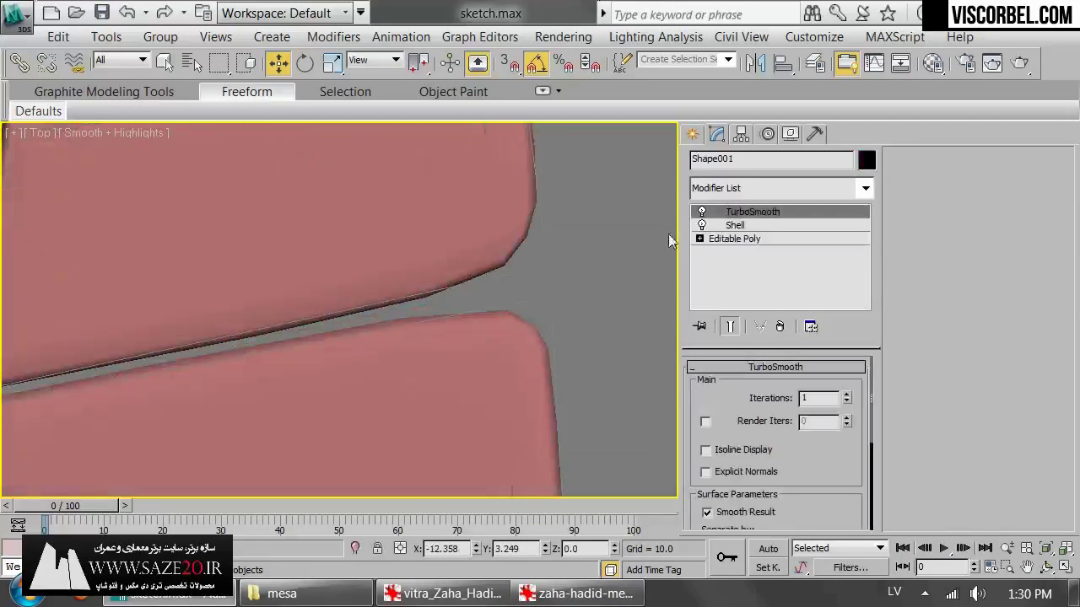
{"action": "left_click", "coordinate": [734, 225]}
{"action": "left_click", "coordinate": [734, 239]}
{"action": "key", "text": "F4"}
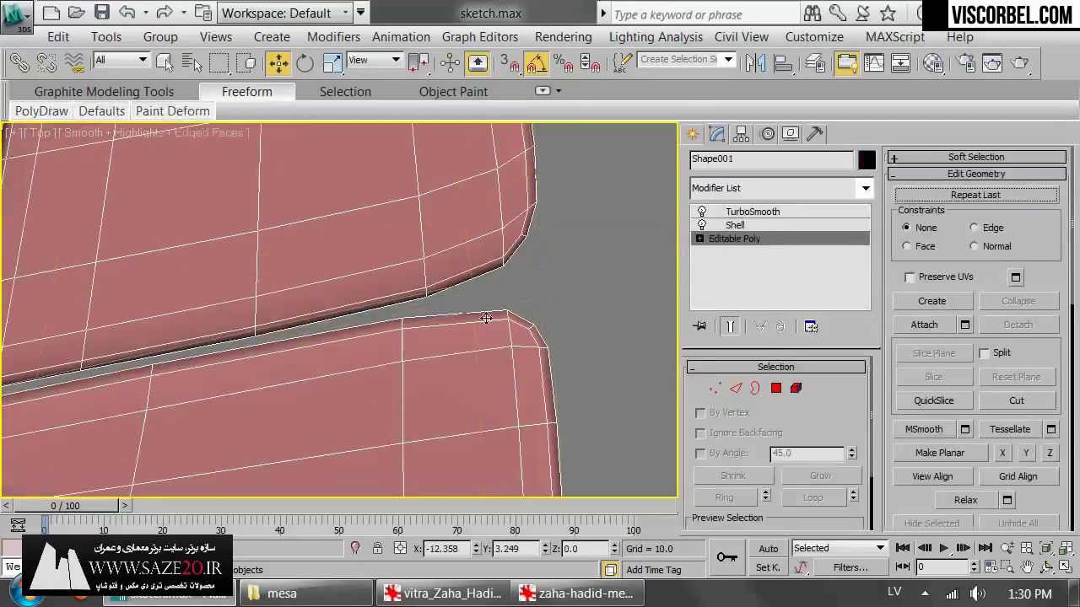
{"action": "key", "text": "1"}
- Move the lower-right panel's seam-edge vertex near the outer end slightly toward the upper panel and deselect the tabletop
{"action": "scroll", "coordinate": [452, 296], "scroll_direction": "down", "scroll_amount": 5}
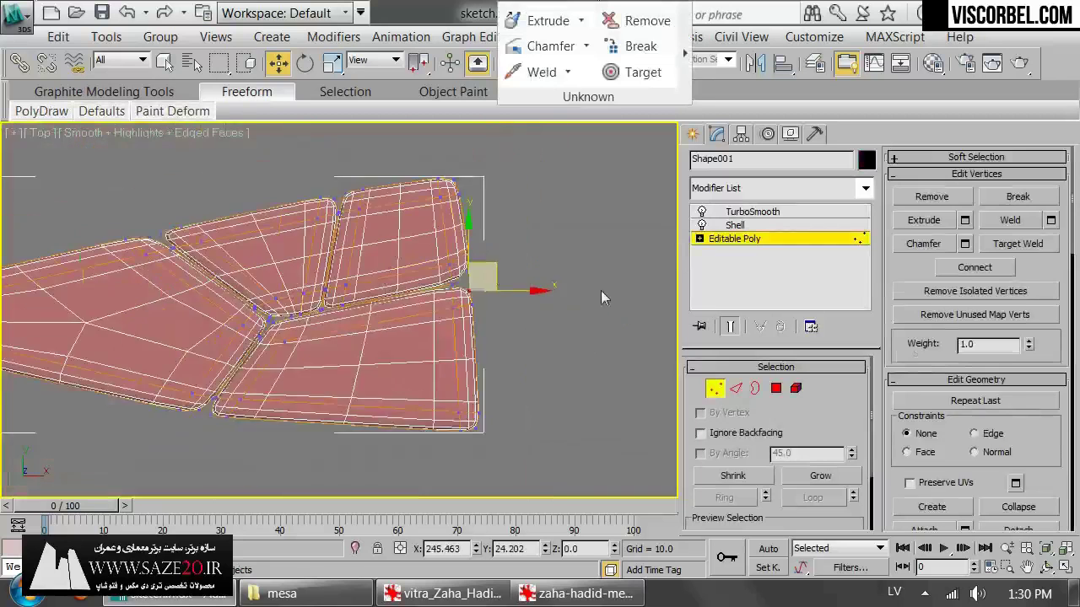
{"action": "key", "text": "1"}
{"action": "scroll", "coordinate": [472, 285], "scroll_direction": "up", "scroll_amount": 4}
{"action": "key", "text": "1"}
{"action": "scroll", "coordinate": [428, 306], "scroll_direction": "up", "scroll_amount": 3}
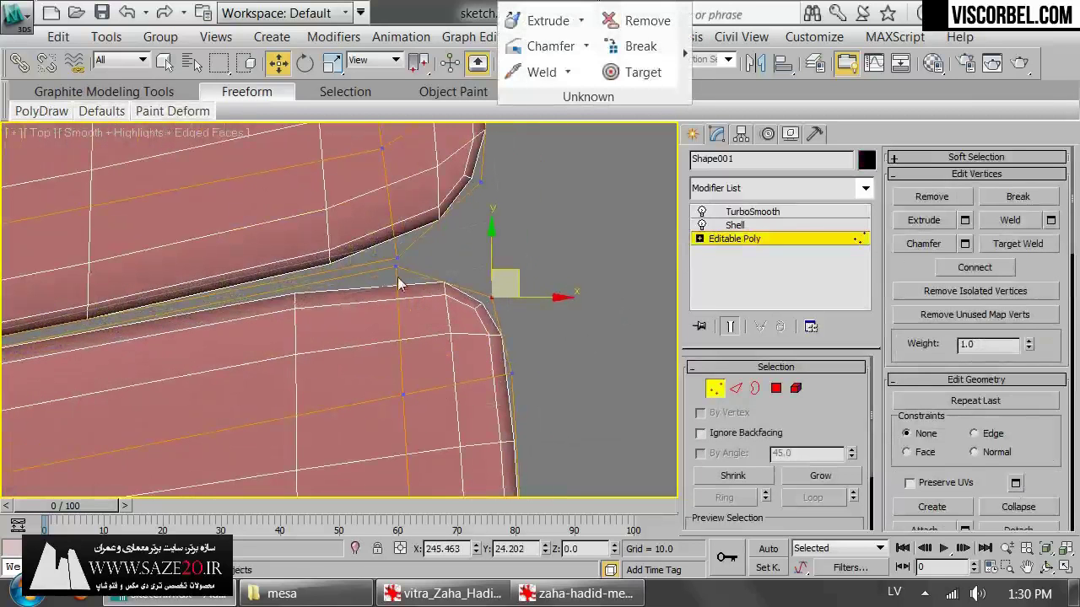
{"action": "left_click_drag", "start_coordinate": [501, 271], "coordinate": [477, 267]}
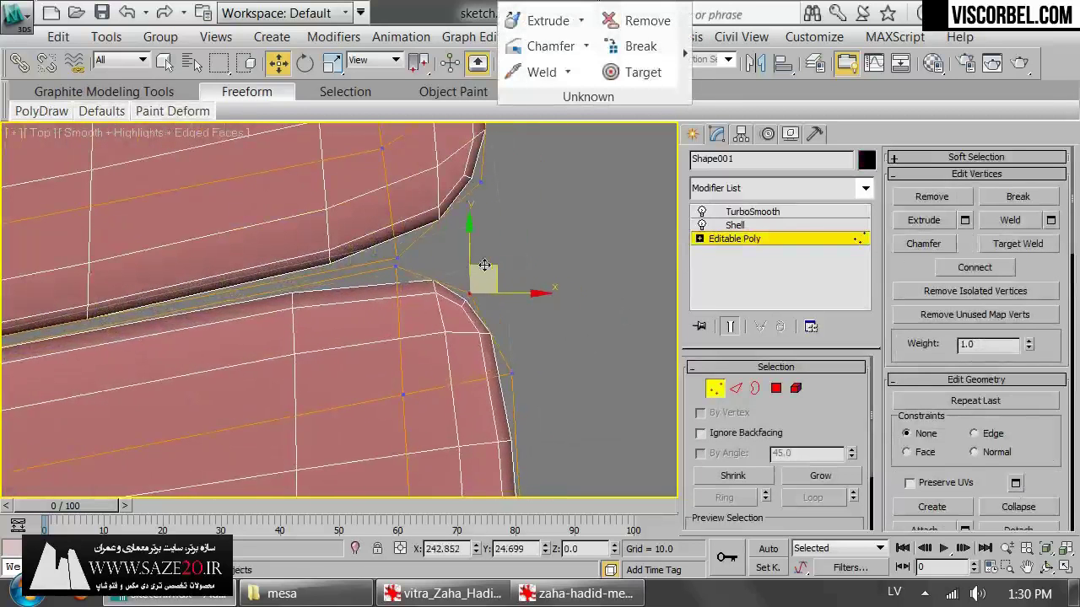
{"action": "key", "text": "ctrl+z"}
{"action": "left_click", "coordinate": [396, 259]}
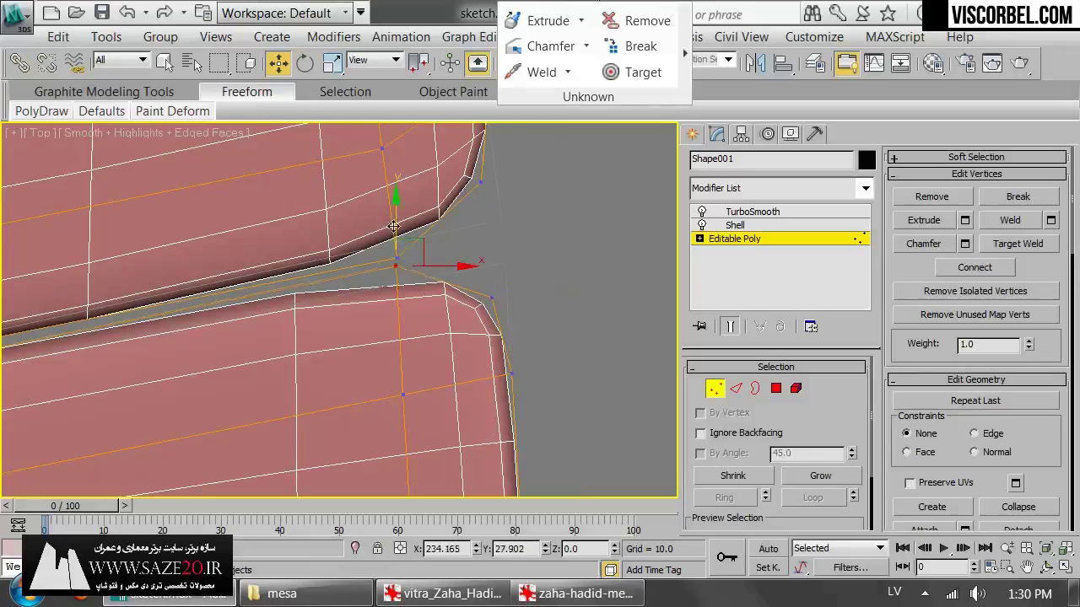
{"action": "left_click_drag", "start_coordinate": [393, 226], "coordinate": [394, 217]}
{"action": "key", "text": "1"}
{"action": "left_click", "coordinate": [551, 240]}
{"action": "scroll", "coordinate": [470, 344], "scroll_direction": "down", "scroll_amount": 6}
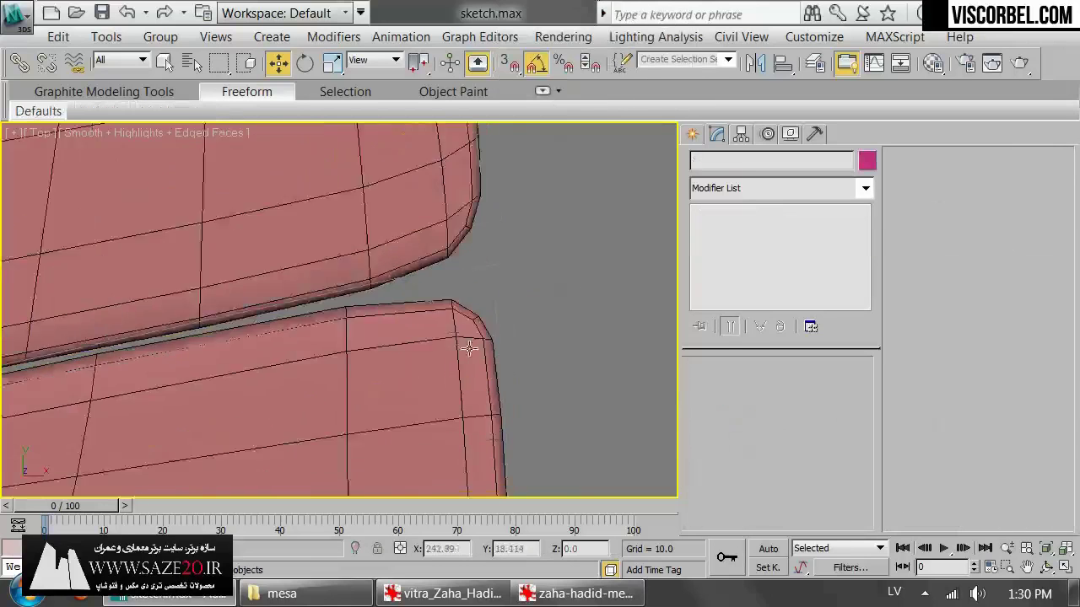
- View the tabletop in perspective without edged faces and examine the leg shapes in the IrfanView reference photos
{"action": "middle_click_drag", "start_coordinate": [351, 418], "coordinate": [249, 351]}
{"action": "key", "text": "p"}
{"action": "key", "text": "F4"}
{"action": "middle_click_drag", "start_coordinate": [485, 326], "coordinate": [415, 347], "text": "alt"}
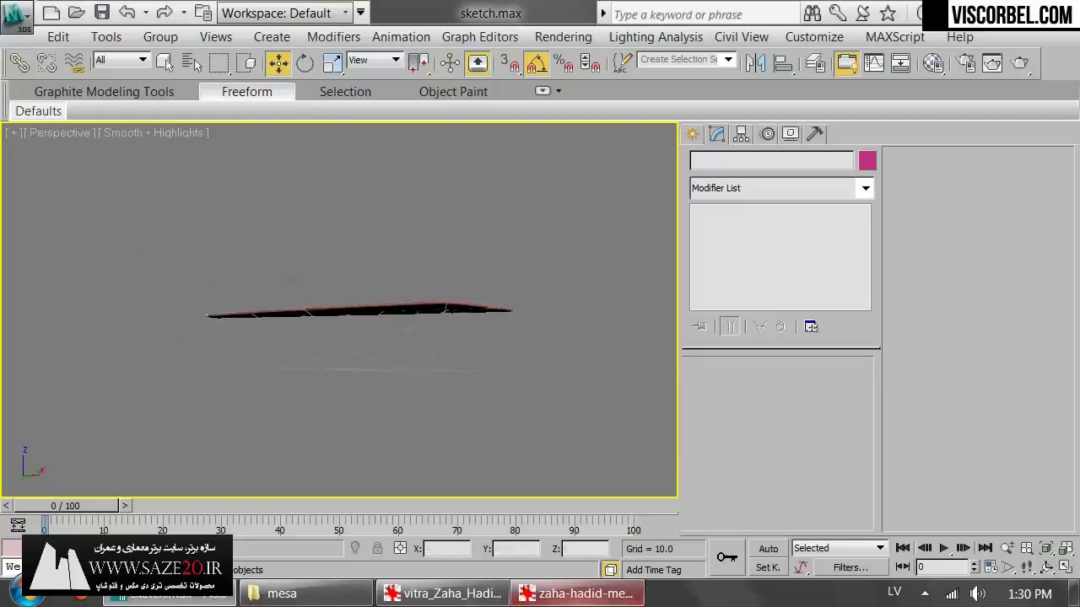
{"action": "left_click", "coordinate": [580, 594]}
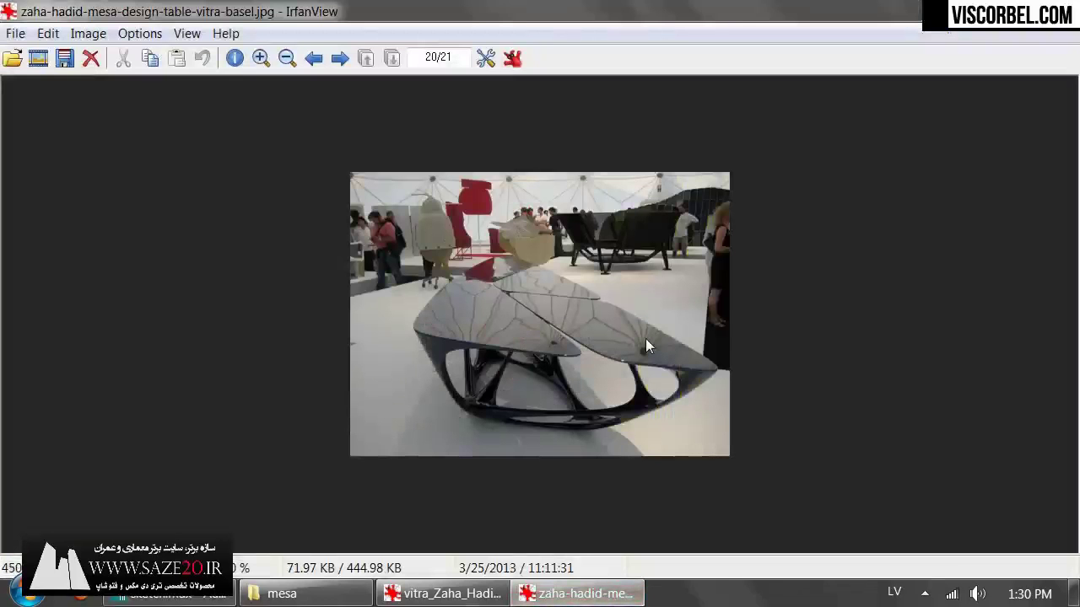
{"action": "scroll", "coordinate": [646, 342], "scroll_direction": "down", "scroll_amount": 1}
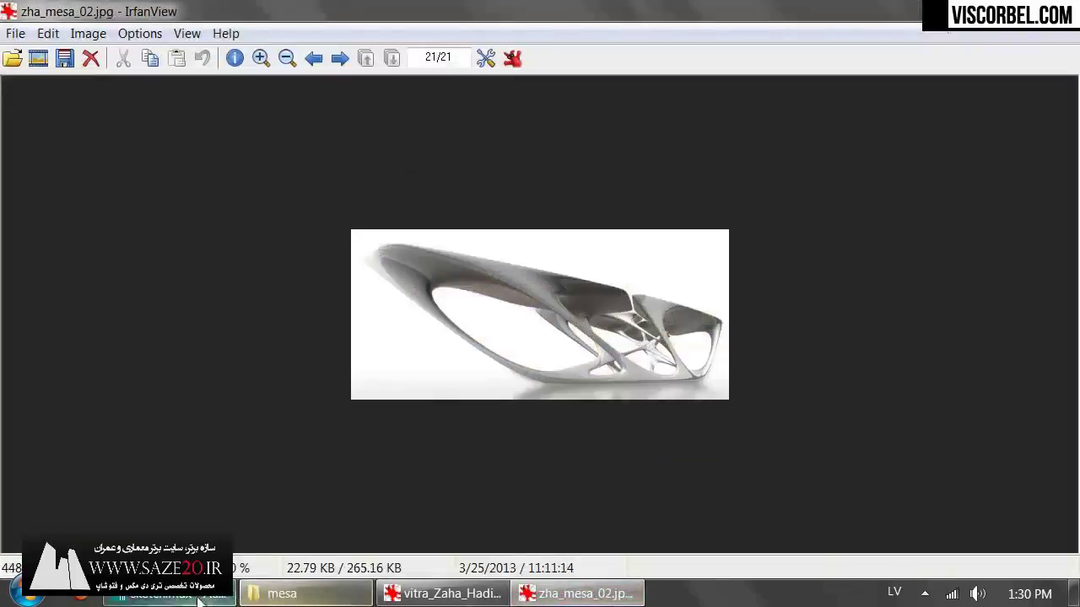
{"action": "left_click", "coordinate": [169, 594]}
{"action": "middle_click_drag", "start_coordinate": [340, 323], "coordinate": [302, 371], "text": "alt"}
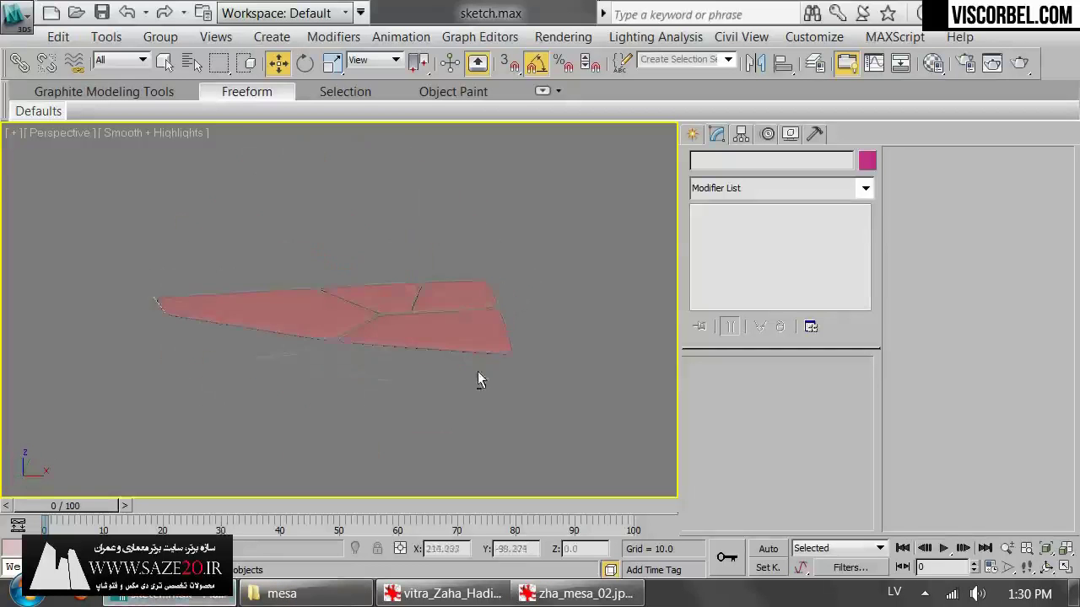
- Select the tabletop and add an Edit Poly modifier above Shell and below TurboSmooth
{"action": "left_click", "coordinate": [154, 305]}
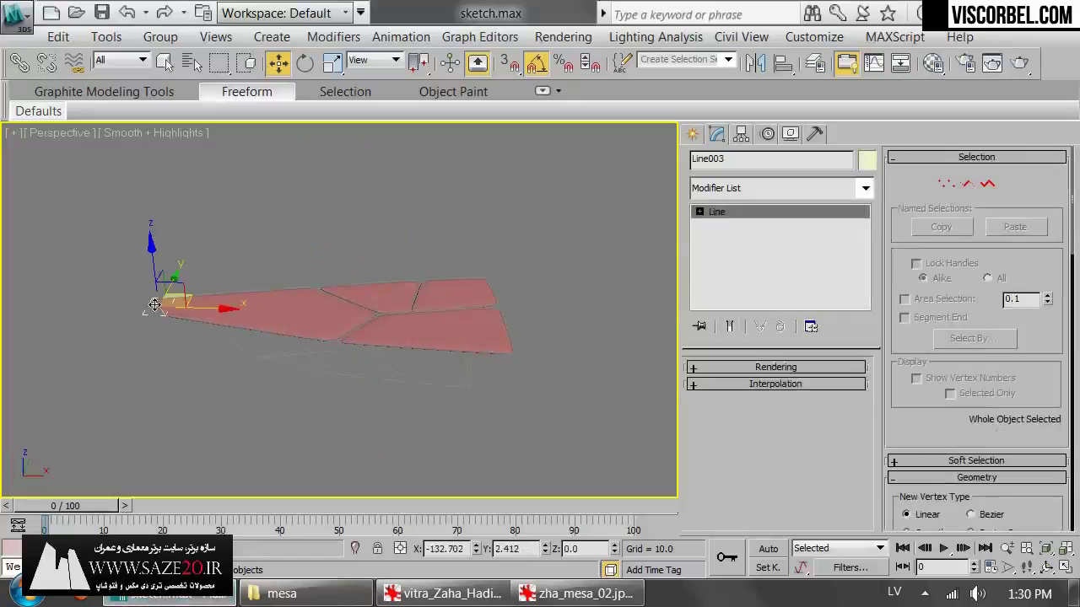
{"action": "left_click", "coordinate": [243, 314]}
{"action": "key", "text": "f"}
{"action": "left_click", "coordinate": [753, 239]}
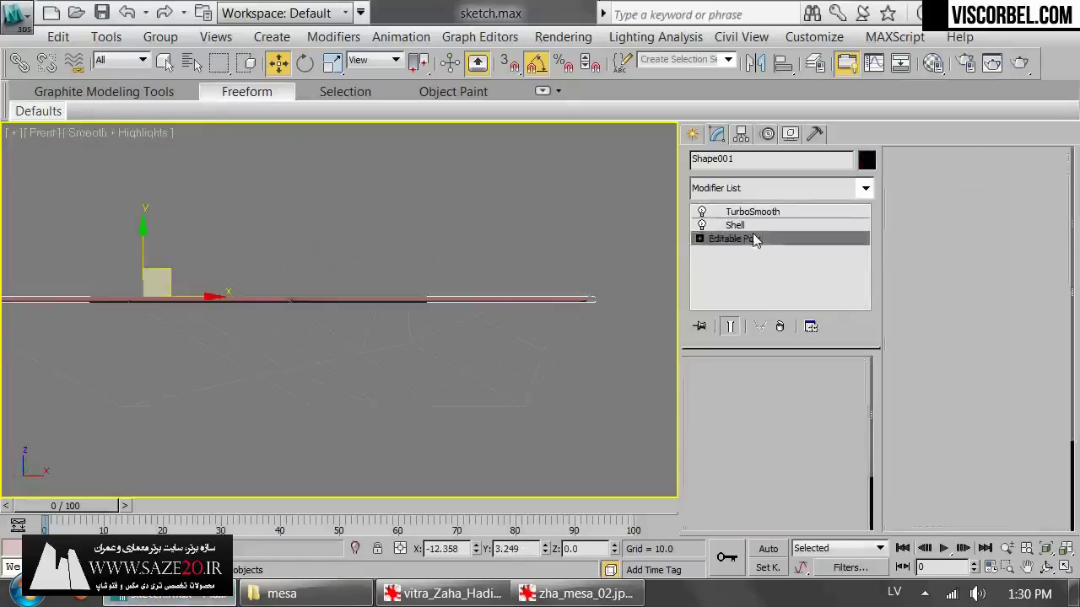
{"action": "left_click", "coordinate": [759, 226]}
{"action": "left_click", "coordinate": [780, 188]}
{"action": "scroll", "coordinate": [783, 203], "scroll_direction": "down", "scroll_amount": 10}
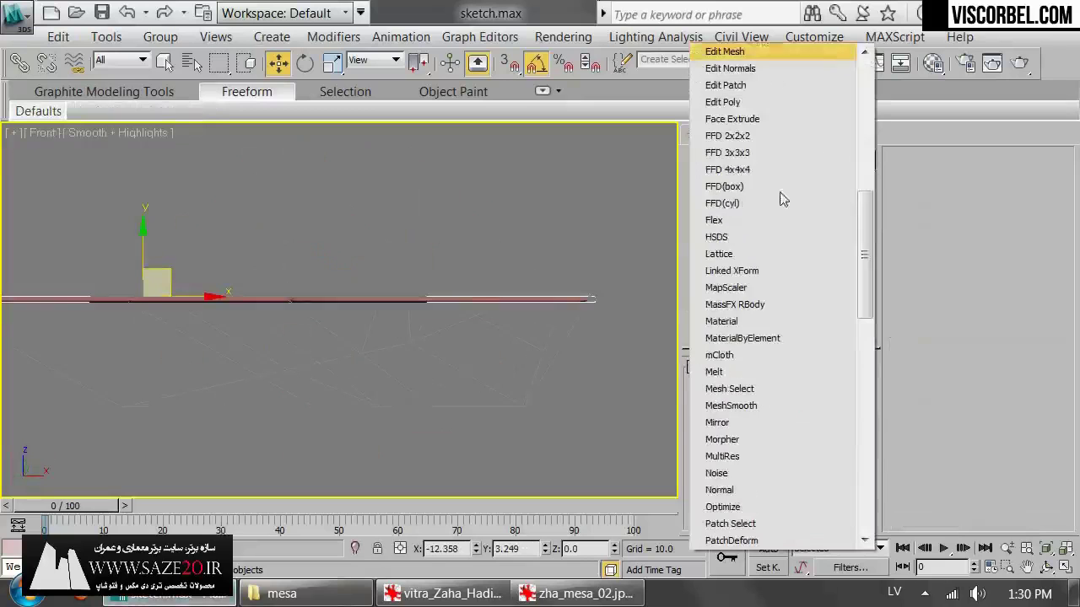
{"action": "left_click", "coordinate": [741, 99]}
- Show edged faces, turn off the end result display and select the underside corner polygon at the tabletop's narrow tip
{"action": "key", "text": "p"}
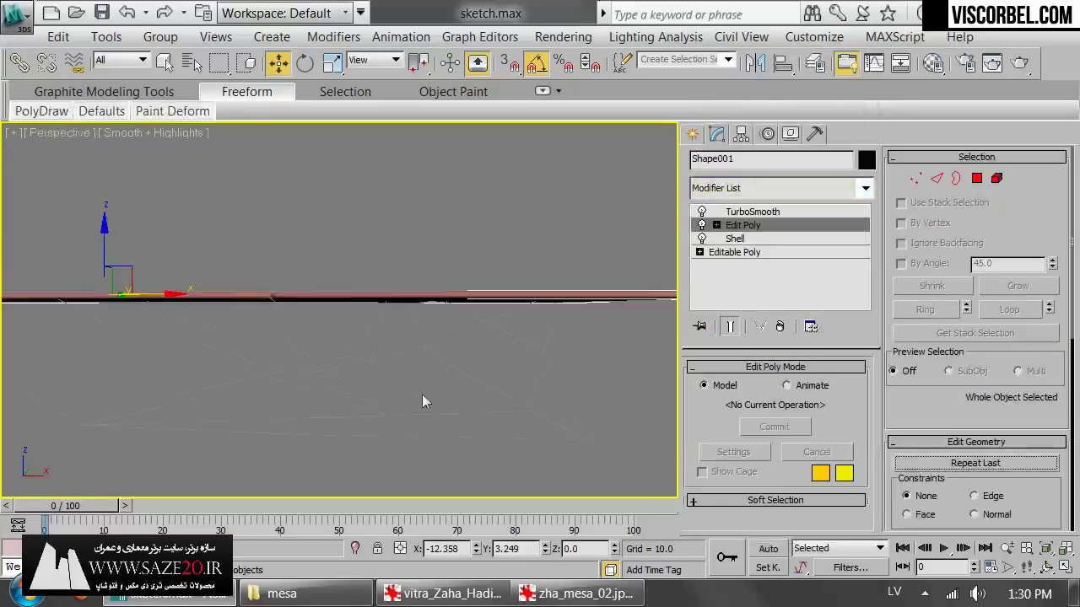
{"action": "middle_click_drag", "start_coordinate": [494, 397], "coordinate": [407, 215], "text": "alt"}
{"action": "key", "text": "F4"}
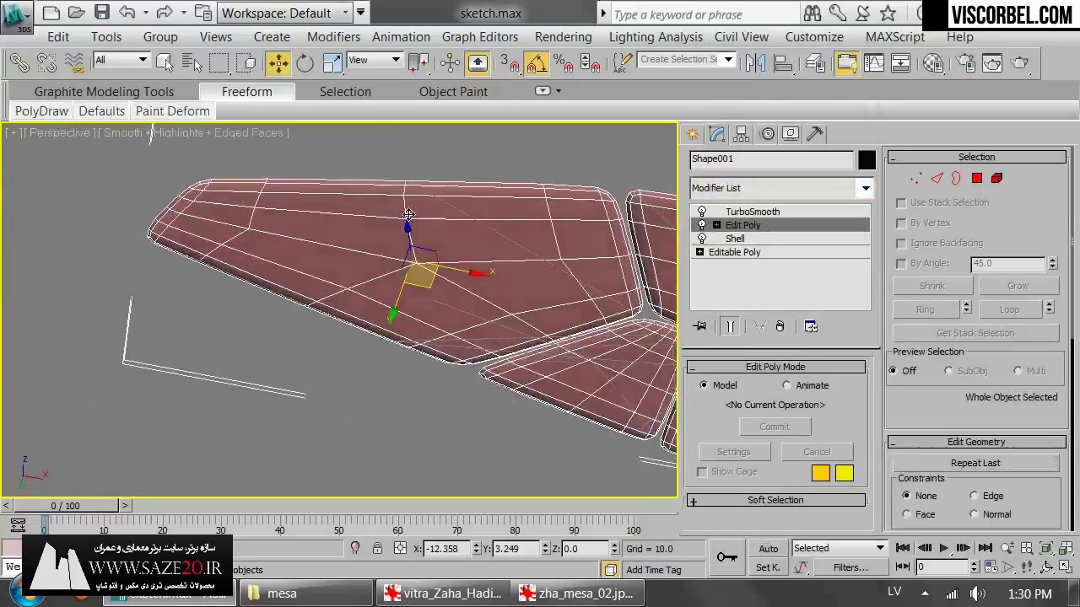
{"action": "left_click", "coordinate": [730, 328]}
{"action": "middle_click_drag", "start_coordinate": [434, 279], "coordinate": [393, 303], "text": "alt"}
{"action": "key", "text": "4"}
{"action": "left_click", "coordinate": [173, 290]}
{"action": "middle_click_drag", "start_coordinate": [598, 378], "coordinate": [439, 378]}
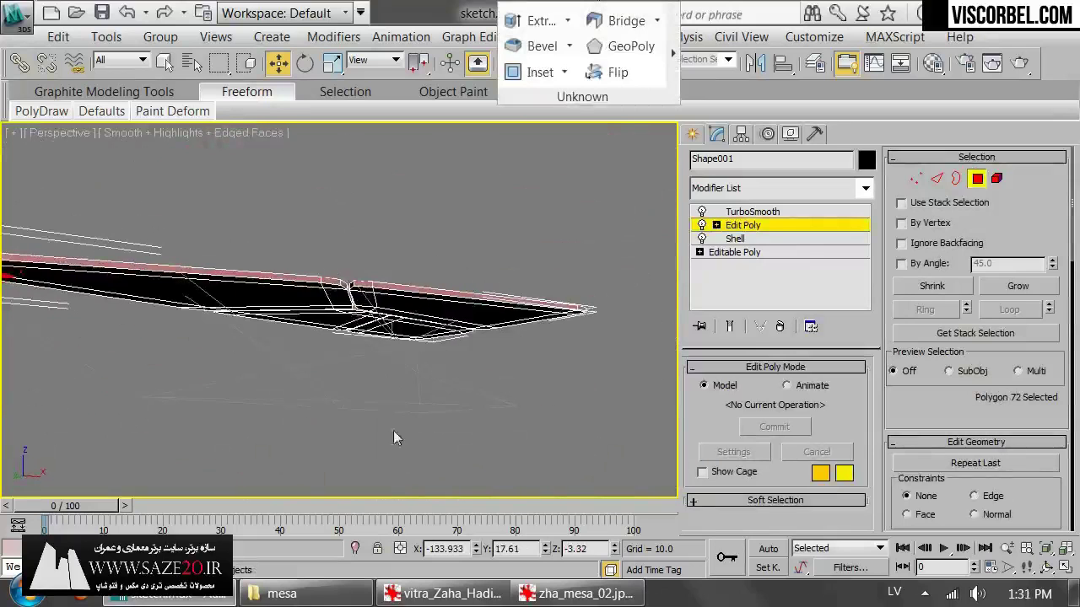
- Inspect the selected tip polygon from above and below and unfreeze all objects to reveal the sketch lines
{"action": "mouse_move", "coordinate": [393, 430]}
{"action": "middle_mouse_down", "text": "alt"}
{"action": "mouse_move", "coordinate": [293, 239]}
{"action": "mouse_move", "coordinate": [279, 305]}
{"action": "mouse_move", "coordinate": [306, 393]}
{"action": "mouse_move", "coordinate": [413, 381]}
{"action": "mouse_move", "coordinate": [436, 279]}
{"action": "mouse_move", "coordinate": [413, 195]}
{"action": "mouse_move", "coordinate": [355, 461]}
{"action": "mouse_move", "coordinate": [352, 361]}
{"action": "middle_mouse_up", "text": "alt"}
{"action": "key", "text": "t"}
{"action": "key", "text": "F3"}
{"action": "scroll", "coordinate": [273, 342], "scroll_direction": "up", "scroll_amount": 3}
{"action": "scroll", "coordinate": [306, 393], "scroll_direction": "up", "scroll_amount": 2}
{"action": "key", "text": "p"}
{"action": "key", "text": "F3"}
{"action": "middle_click_drag", "start_coordinate": [193, 305], "coordinate": [465, 420], "text": "alt"}
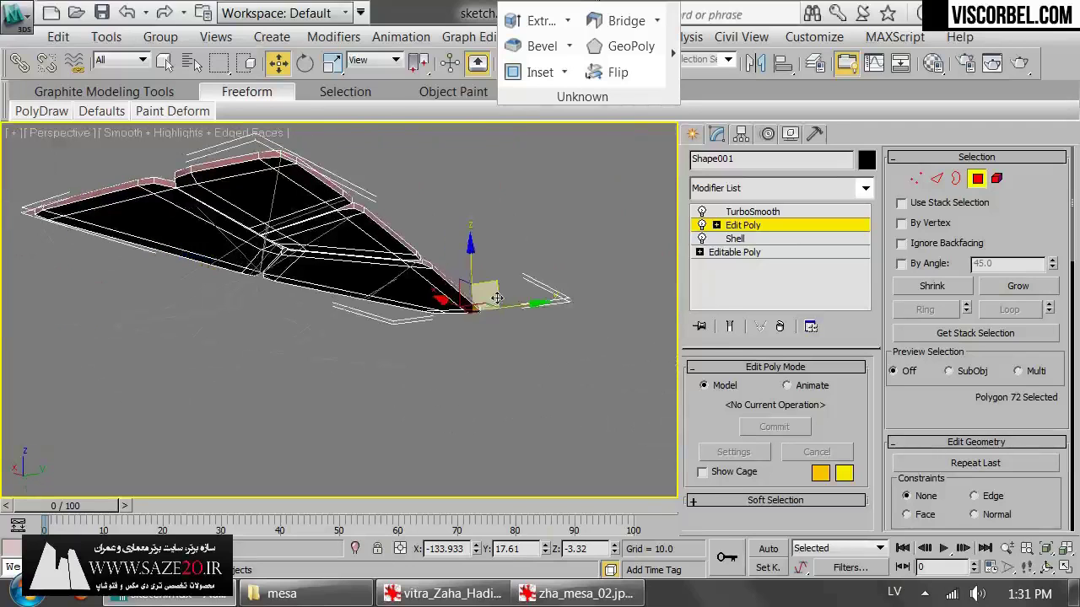
{"action": "right_click", "coordinate": [497, 283]}
{"action": "left_click", "coordinate": [547, 133]}
- Add the underside corner polygons of the upper-middle, upper-right and lower-right panels to the selection, making four leg bases
{"action": "middle_click_drag", "start_coordinate": [377, 298], "coordinate": [353, 202], "text": "alt"}
{"action": "left_click", "coordinate": [275, 237], "text": "ctrl"}
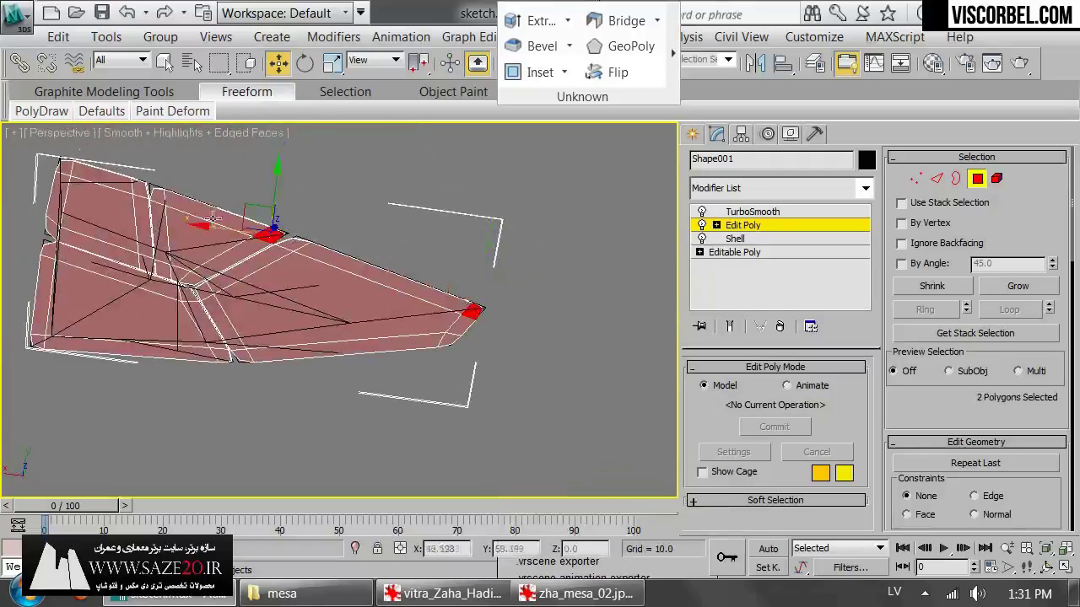
{"action": "middle_click_drag", "start_coordinate": [213, 219], "coordinate": [335, 326], "text": "alt"}
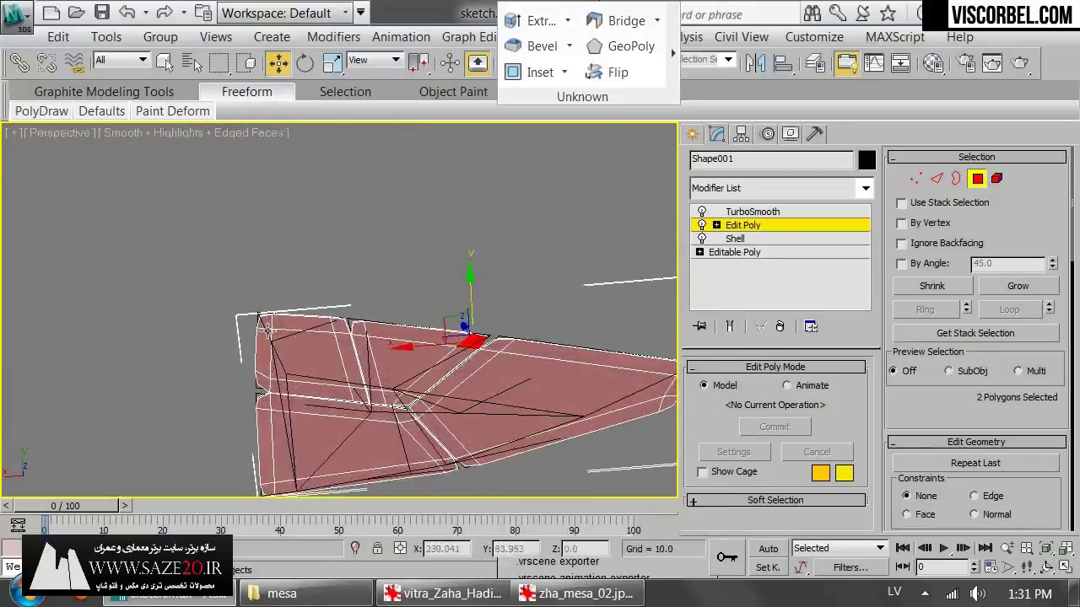
{"action": "middle_click_drag", "start_coordinate": [270, 359], "coordinate": [364, 166], "text": "alt"}
{"action": "middle_click_drag", "start_coordinate": [334, 228], "coordinate": [570, 315], "text": "alt"}
{"action": "key", "text": "t"}
{"action": "scroll", "coordinate": [490, 338], "scroll_direction": "down", "scroll_amount": 4}
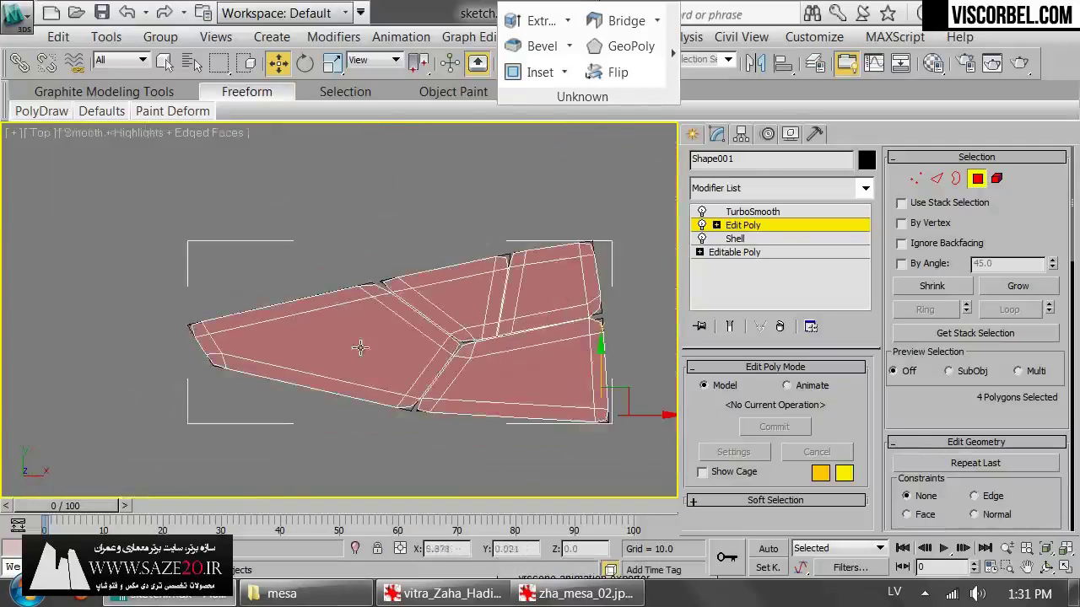
- Extrude the four selected underside polygons by a height of 62.5 to form the legs, checking against the sketch in Front view
{"action": "key", "text": "F3"}
{"action": "right_click", "coordinate": [524, 300]}
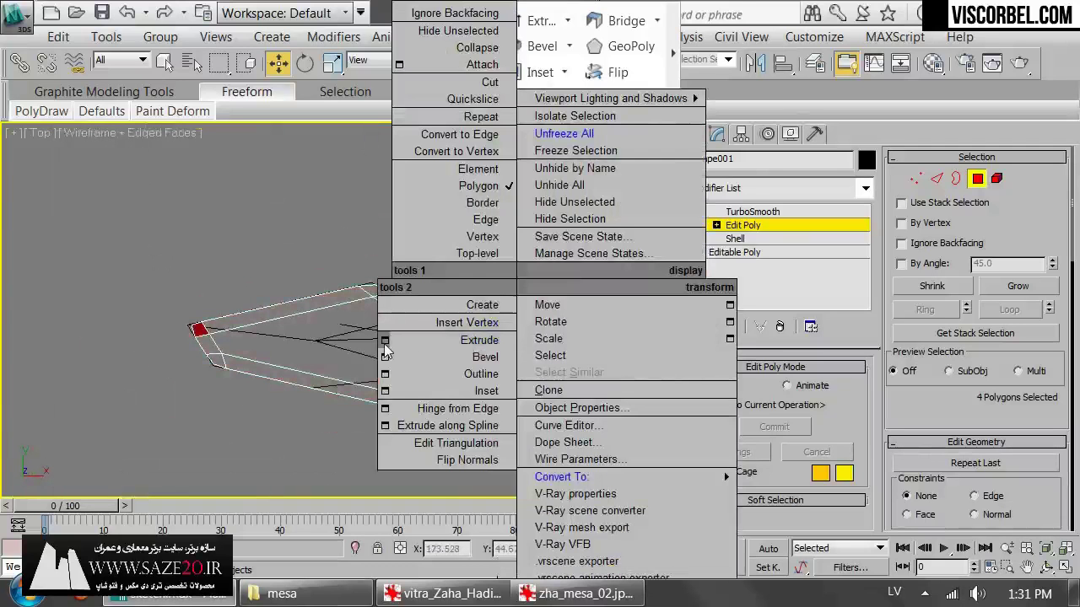
{"action": "left_click", "coordinate": [384, 343]}
{"action": "middle_click_drag", "start_coordinate": [212, 362], "coordinate": [234, 303]}
{"action": "key", "text": "f"}
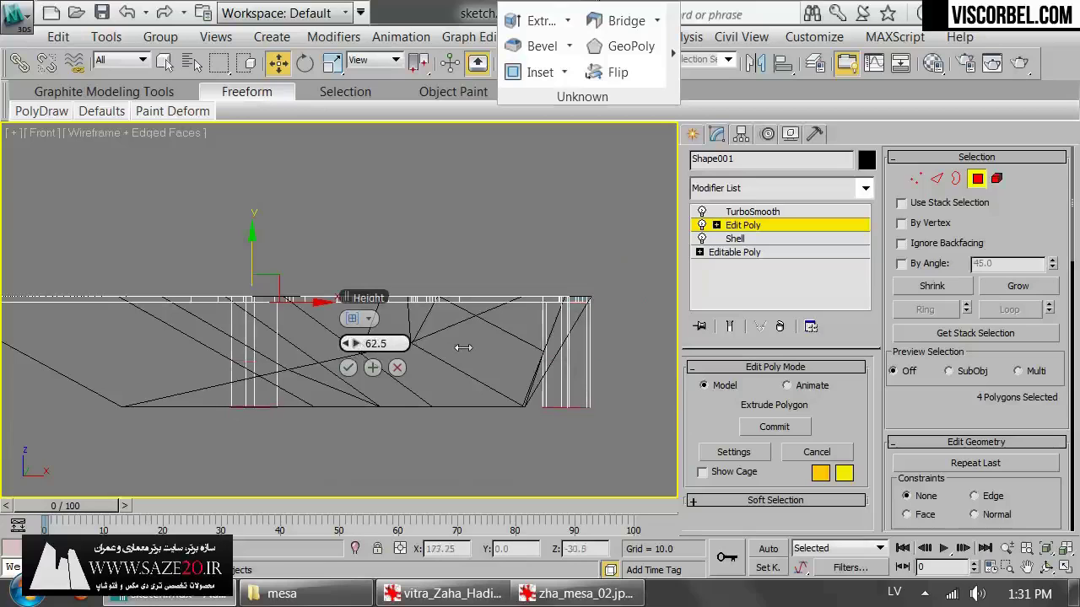
{"action": "left_click", "coordinate": [350, 370]}
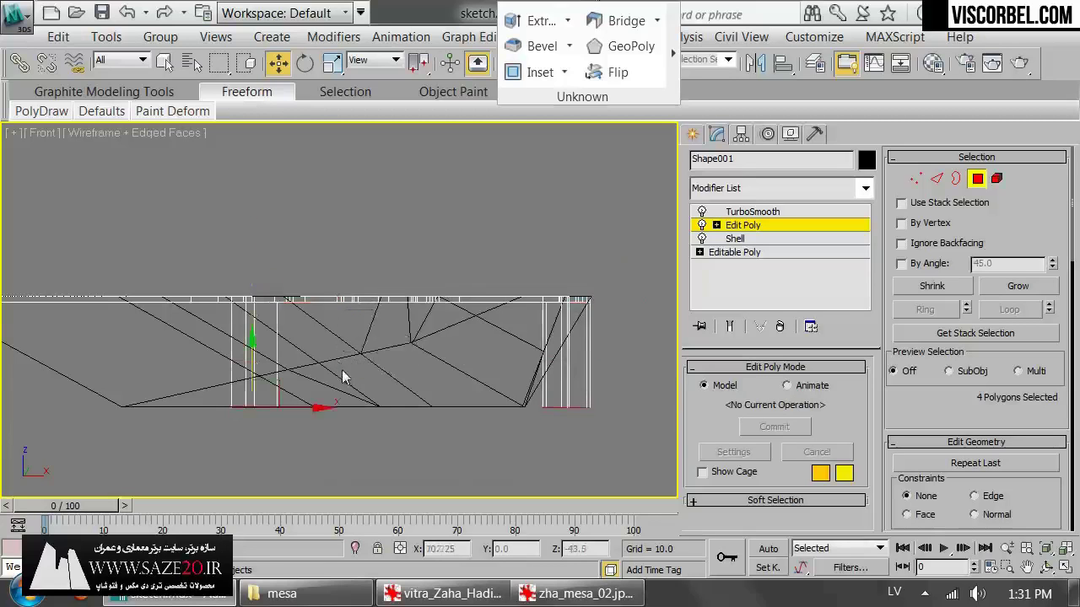
- Move the narrow-end leg's four bottom vertices along X to the sketch's lower corner in the Front view
{"action": "scroll", "coordinate": [253, 373], "scroll_direction": "down", "scroll_amount": 2}
{"action": "middle_click_drag", "start_coordinate": [253, 374], "coordinate": [515, 318]}
{"action": "scroll", "coordinate": [515, 318], "scroll_direction": "up", "scroll_amount": 2}
{"action": "key", "text": "1"}
{"action": "left_click_drag", "start_coordinate": [173, 335], "coordinate": [381, 411]}
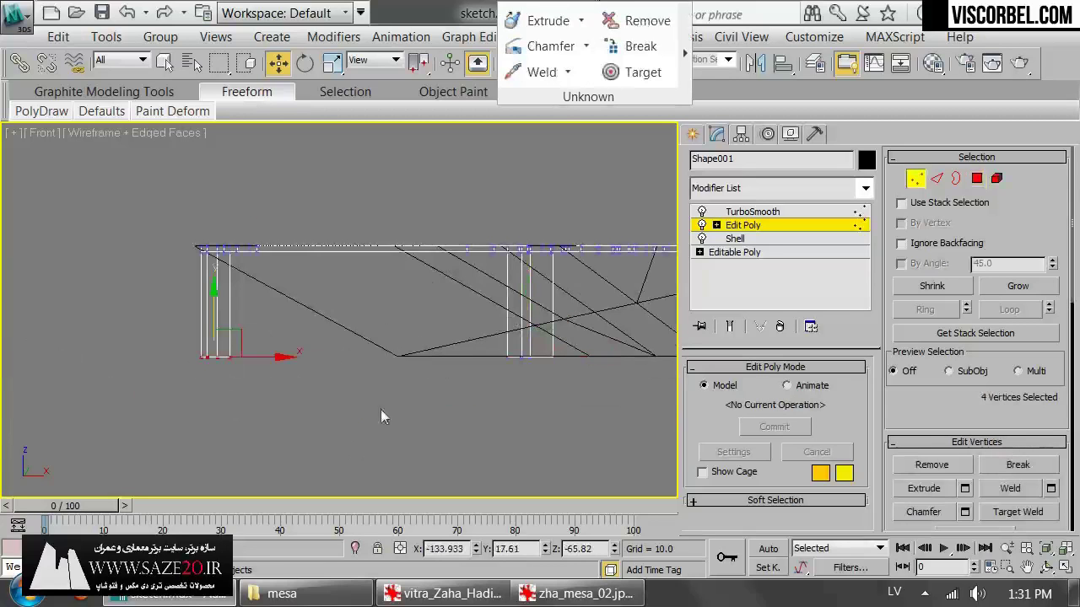
{"action": "middle_click_drag", "start_coordinate": [380, 411], "coordinate": [256, 397]}
{"action": "scroll", "coordinate": [242, 397], "scroll_direction": "up", "scroll_amount": 2}
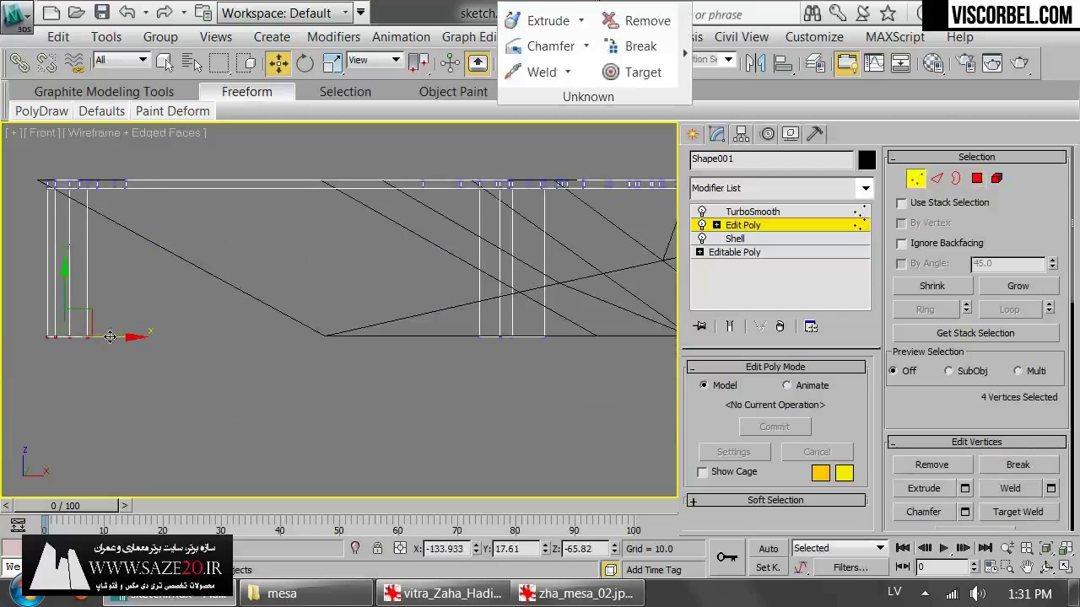
{"action": "left_click_drag", "start_coordinate": [105, 337], "coordinate": [379, 356]}
{"action": "key", "text": "p"}
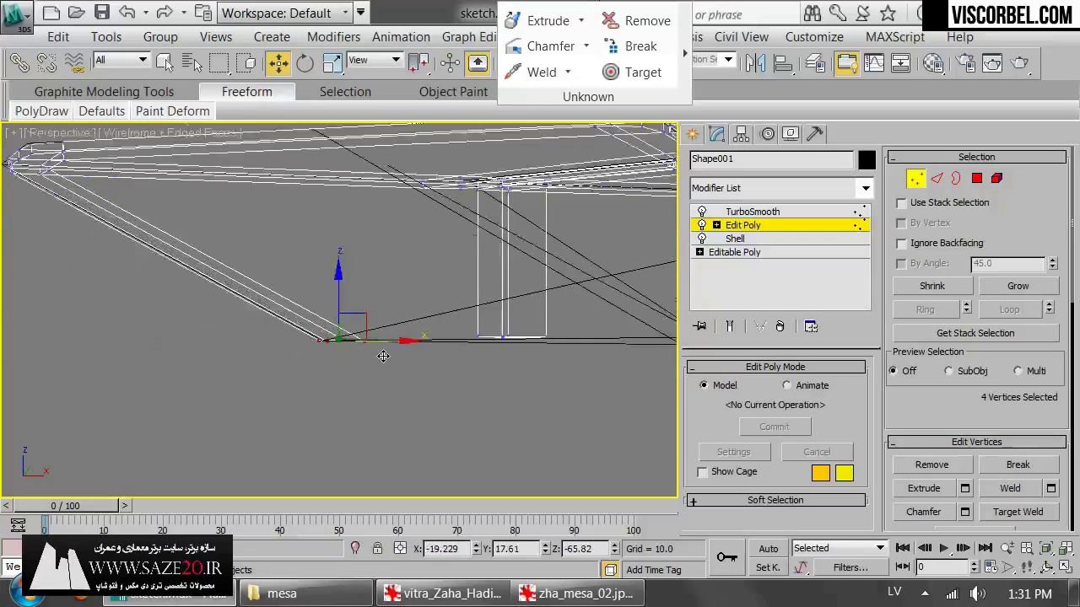
- Move the upper-middle panel leg's four bottom vertices inward beneath the tabletop in the shaded perspective view
{"action": "key", "text": "z"}
{"action": "mouse_move", "coordinate": [388, 393]}
{"action": "middle_mouse_down", "text": "alt"}
{"action": "mouse_move", "coordinate": [422, 241]}
{"action": "mouse_move", "coordinate": [401, 427]}
{"action": "mouse_move", "coordinate": [385, 427]}
{"action": "mouse_move", "coordinate": [402, 431]}
{"action": "mouse_move", "coordinate": [427, 389]}
{"action": "mouse_move", "coordinate": [522, 328]}
{"action": "mouse_move", "coordinate": [672, 381]}
{"action": "mouse_move", "coordinate": [666, 401]}
{"action": "middle_mouse_up", "text": "alt"}
{"action": "scroll", "coordinate": [405, 226], "scroll_direction": "down", "scroll_amount": 3}
{"action": "key", "text": "F3"}
{"action": "scroll", "coordinate": [403, 224], "scroll_direction": "down", "scroll_amount": 6}
{"action": "scroll", "coordinate": [276, 334], "scroll_direction": "up", "scroll_amount": 3}
{"action": "middle_click_drag", "start_coordinate": [275, 335], "coordinate": [483, 390]}
{"action": "middle_click_drag", "start_coordinate": [537, 491], "coordinate": [496, 373], "text": "alt"}
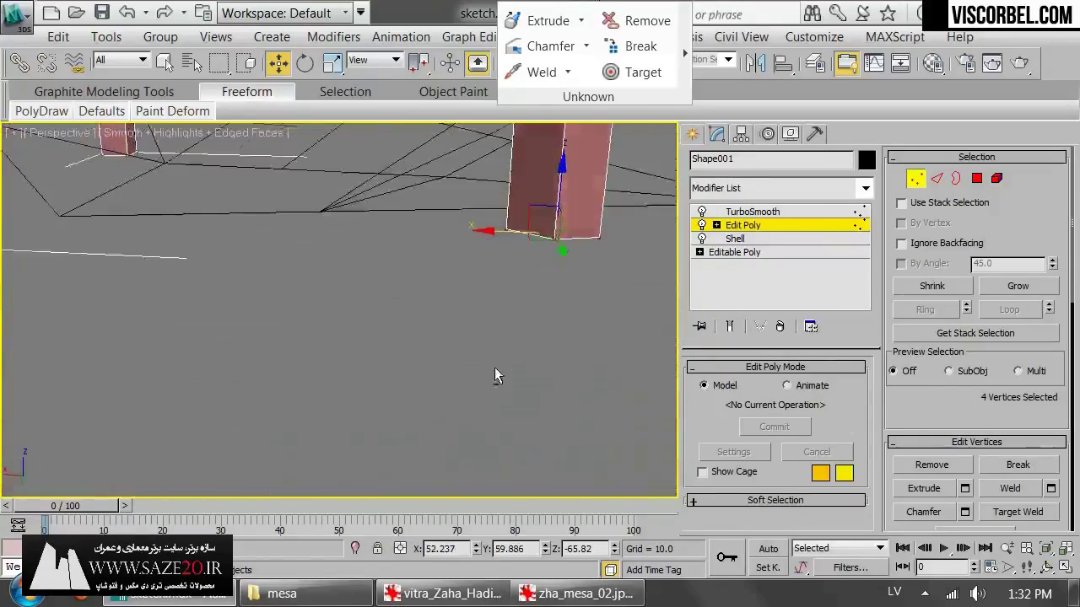
{"action": "middle_click_drag", "start_coordinate": [494, 203], "coordinate": [505, 348]}
{"action": "left_click_drag", "start_coordinate": [549, 394], "coordinate": [315, 340]}
{"action": "middle_click_drag", "start_coordinate": [317, 340], "coordinate": [359, 257], "text": "alt"}
- Shift one bottom corner vertex of the upper-middle panel's leg inward to even out the foot's outline
{"action": "key", "text": "e"}
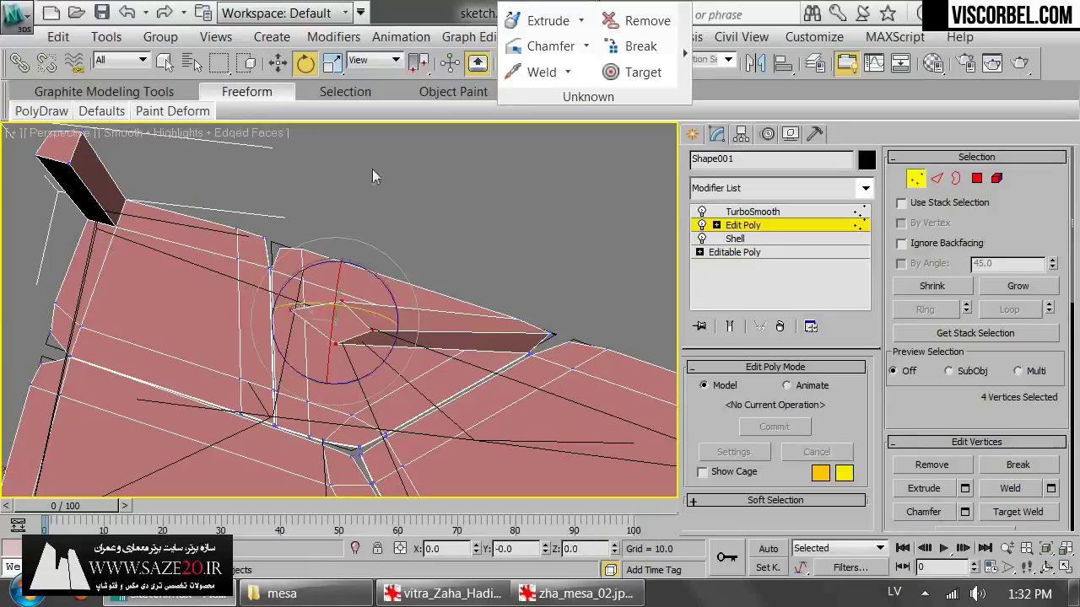
{"action": "left_click", "coordinate": [294, 323]}
{"action": "key", "text": "w"}
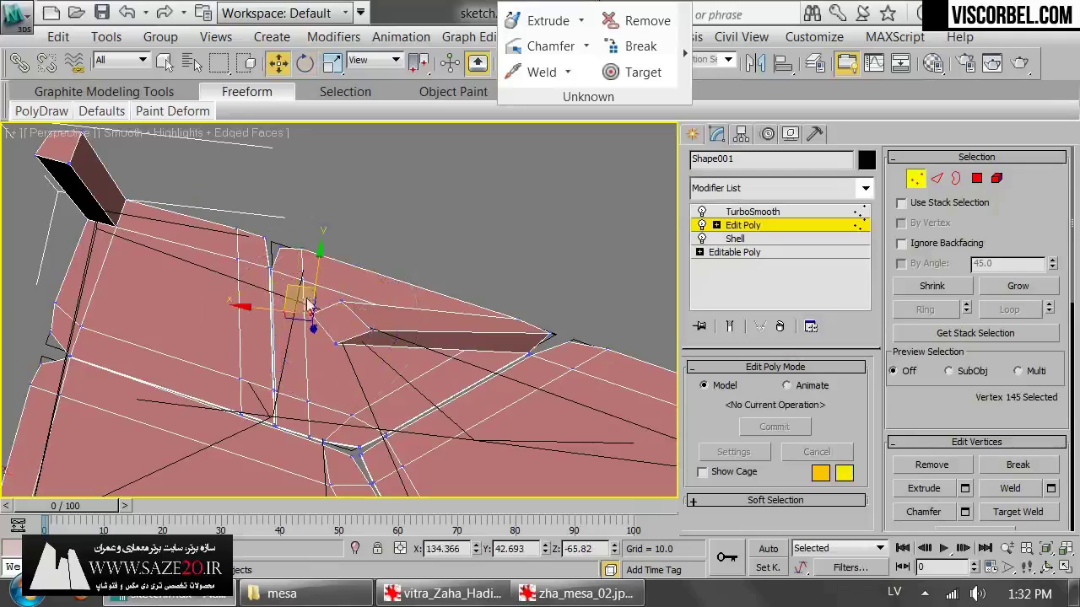
- Select the upper-right panel leg's bottom polygon and move it inward beneath the tabletop to about X 212, Y 63
{"action": "key", "text": "4"}
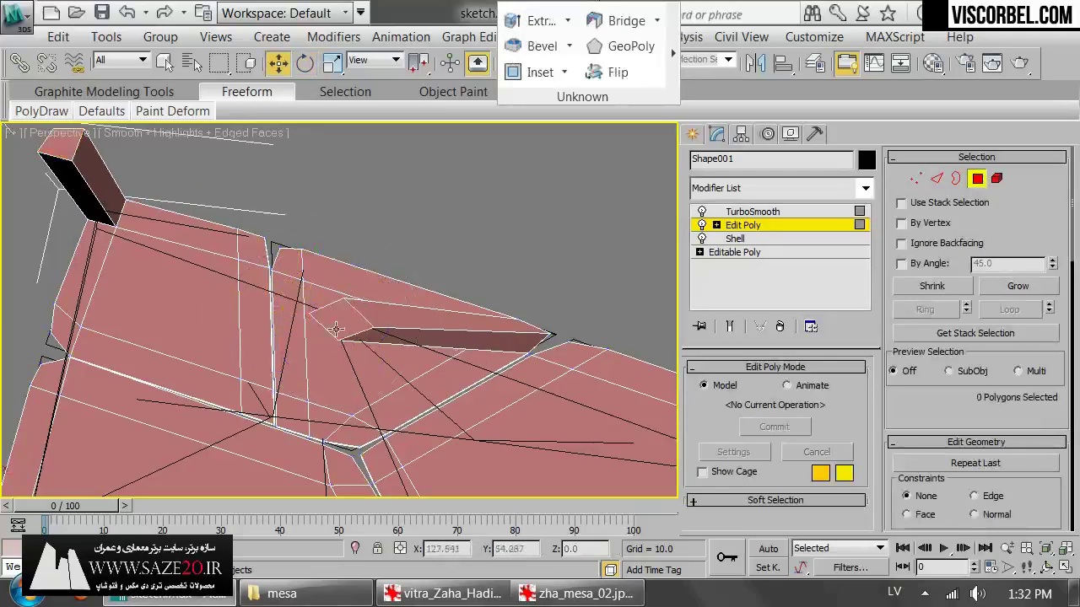
{"action": "left_click", "coordinate": [336, 329]}
{"action": "middle_click_drag", "start_coordinate": [335, 329], "coordinate": [422, 408], "text": "alt"}
{"action": "scroll", "coordinate": [380, 429], "scroll_direction": "down", "scroll_amount": 3}
{"action": "left_click", "coordinate": [284, 226]}
{"action": "scroll", "coordinate": [307, 249], "scroll_direction": "up", "scroll_amount": 5}
{"action": "middle_click_drag", "start_coordinate": [422, 408], "coordinate": [352, 280], "text": "alt"}
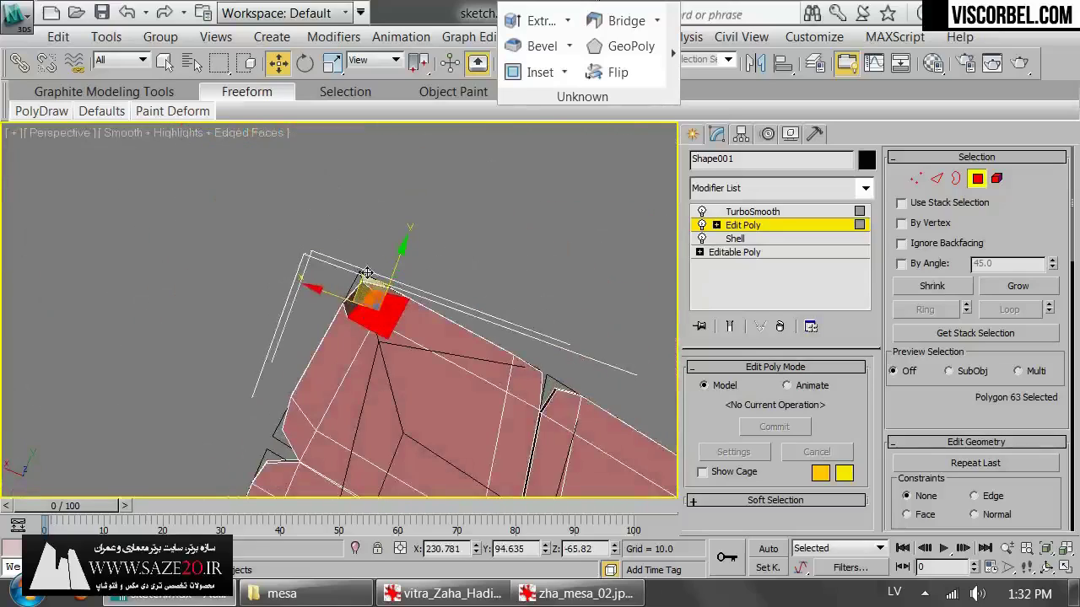
{"action": "left_click_drag", "start_coordinate": [366, 272], "coordinate": [390, 399]}
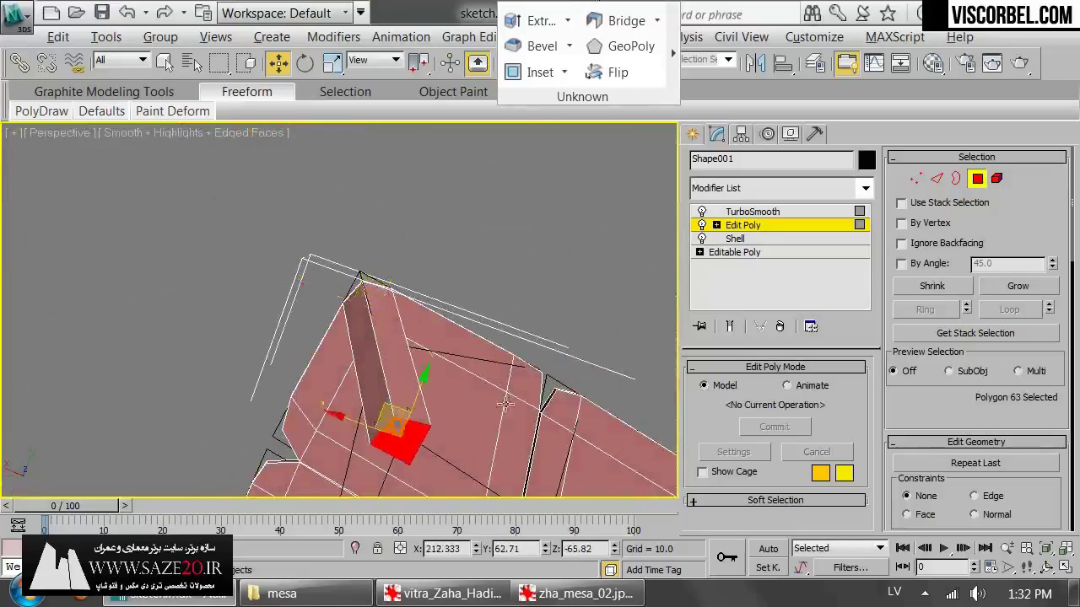
- Select the bottom polygon of the lower-right panel's outer corner leg and move it inward beneath the tabletop to about X 211, Y -36
{"action": "middle_click_drag", "start_coordinate": [390, 400], "coordinate": [558, 521], "text": "alt"}
{"action": "middle_click_drag", "start_coordinate": [157, 447], "coordinate": [442, 330]}
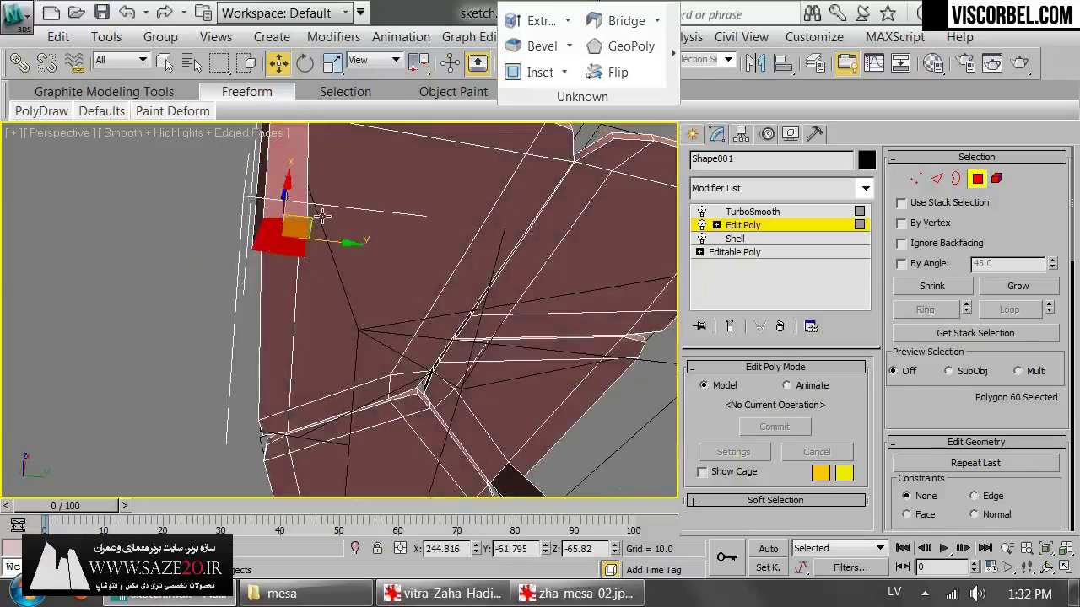
{"action": "middle_click_drag", "start_coordinate": [316, 235], "coordinate": [331, 203], "text": "alt"}
{"action": "left_click_drag", "start_coordinate": [306, 219], "coordinate": [367, 298]}
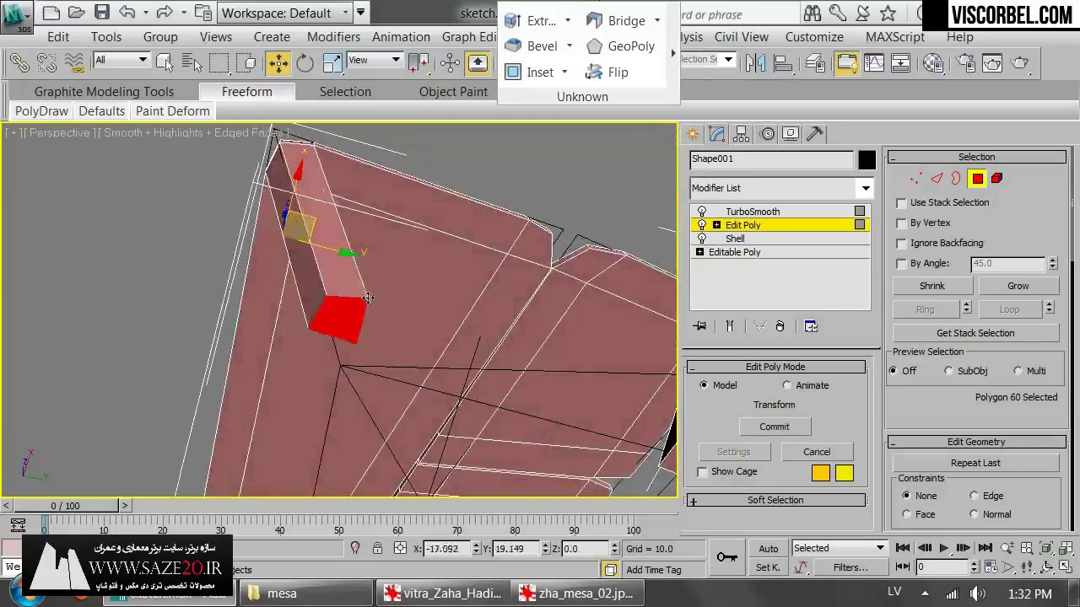
{"action": "middle_click_drag", "start_coordinate": [388, 363], "coordinate": [412, 408], "text": "alt"}
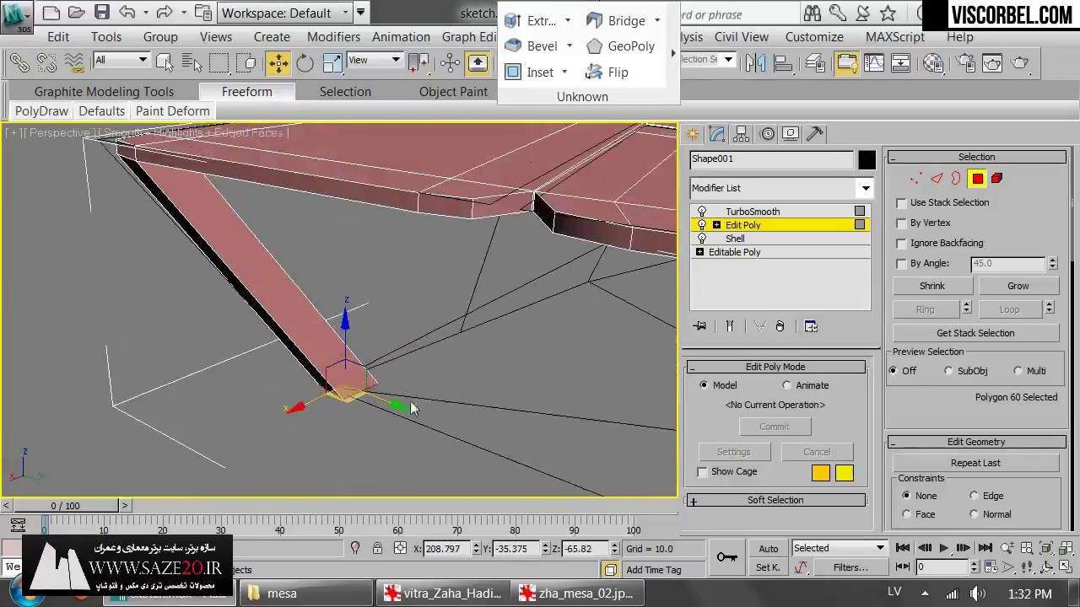
{"action": "left_click_drag", "start_coordinate": [337, 397], "coordinate": [328, 400]}
{"action": "scroll", "coordinate": [328, 399], "scroll_direction": "down", "scroll_amount": 4}
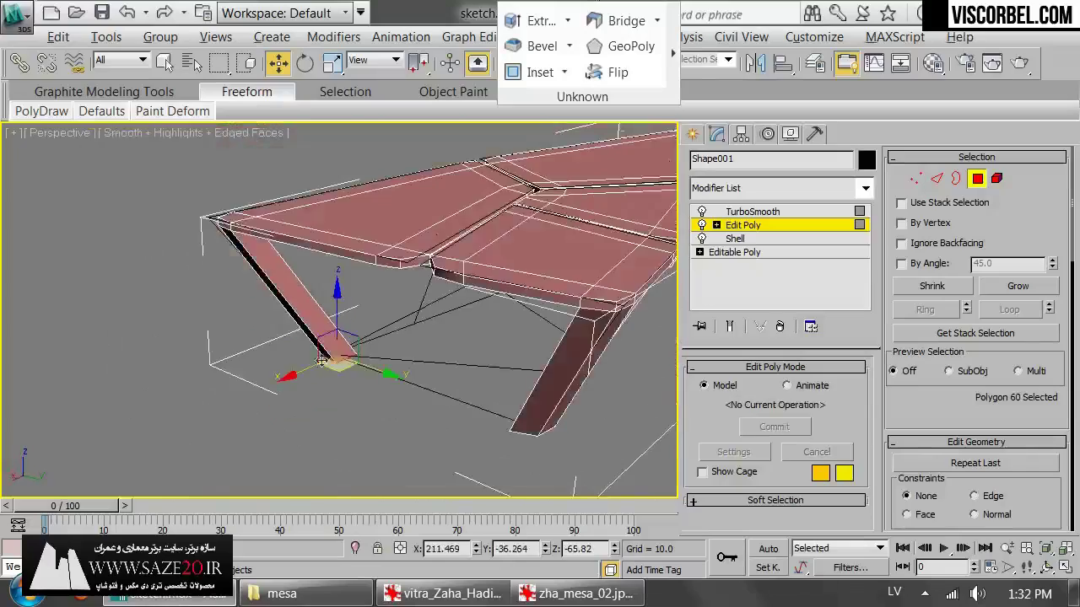
{"action": "middle_click_drag", "start_coordinate": [328, 399], "coordinate": [624, 375], "text": "alt"}
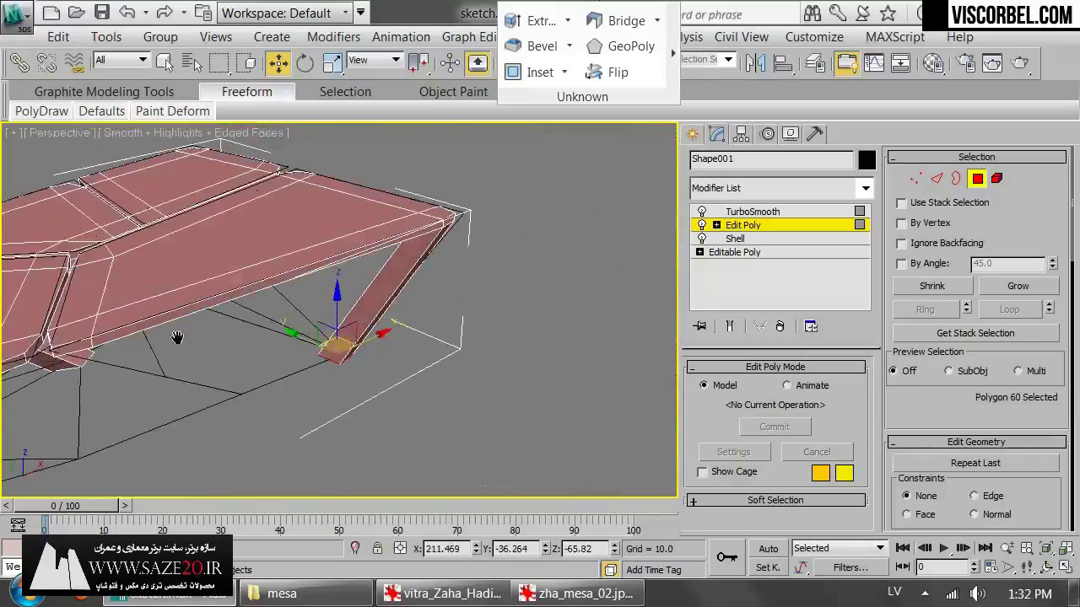
- Select the underside polygon at the lower-right panel's inner corner beside the gap and extrude it 62.5 into a leg
{"action": "middle_click_drag", "start_coordinate": [178, 337], "coordinate": [498, 245]}
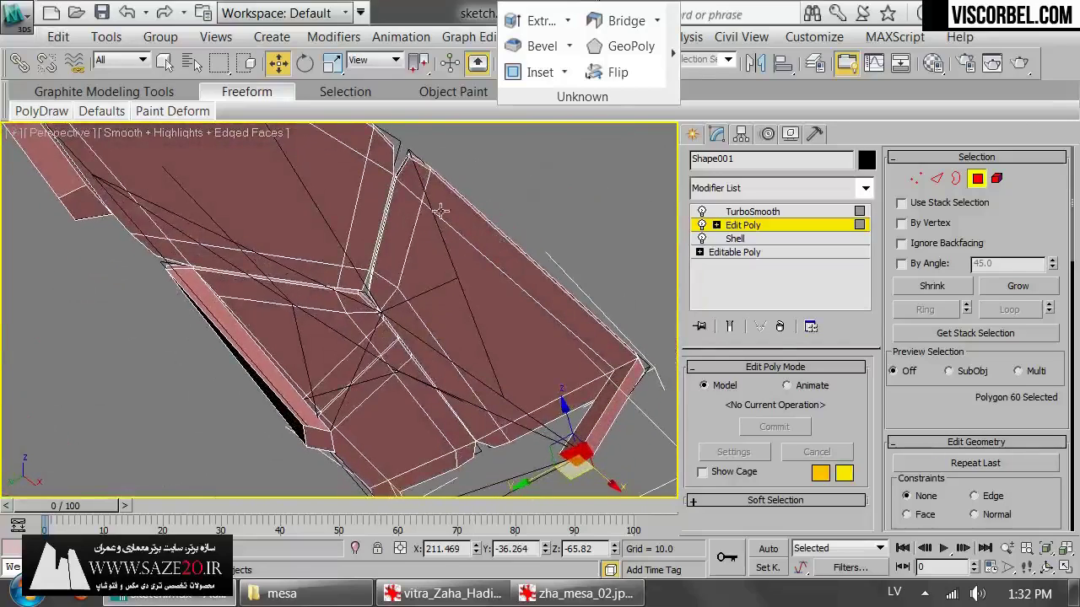
{"action": "key", "text": "4"}
{"action": "key", "text": "4"}
{"action": "left_click", "coordinate": [415, 172]}
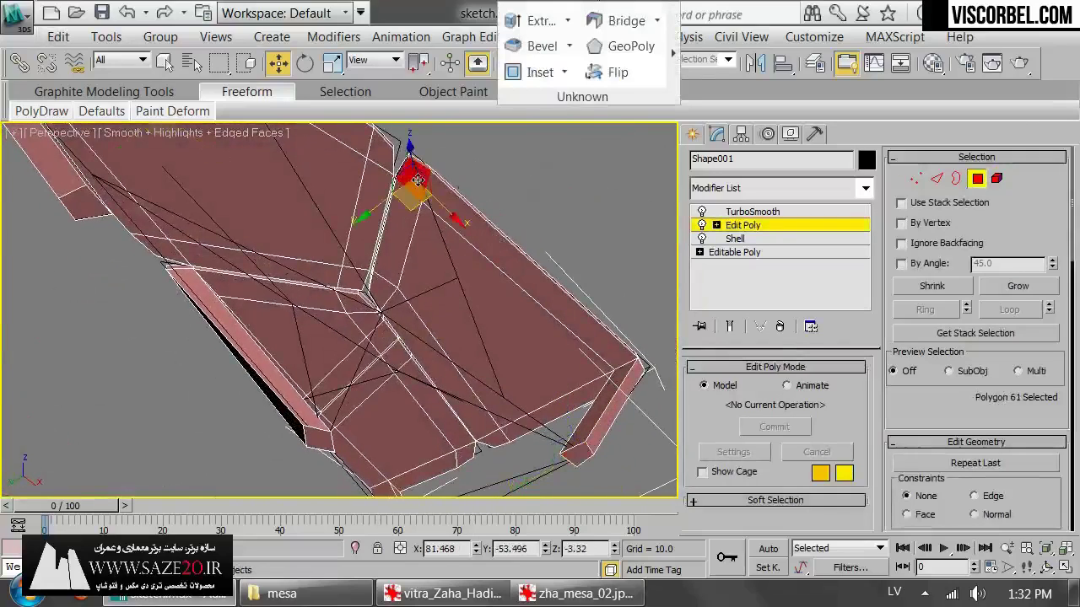
{"action": "middle_click_drag", "start_coordinate": [415, 174], "coordinate": [535, 253], "text": "alt"}
{"action": "right_click", "coordinate": [540, 278]}
{"action": "left_click", "coordinate": [411, 341]}
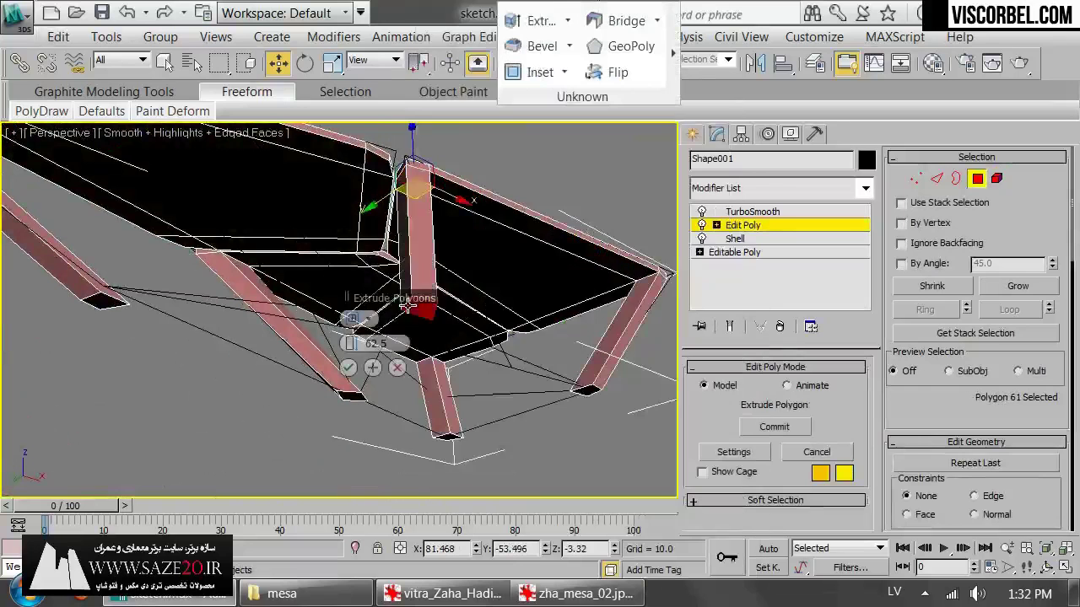
{"action": "left_click", "coordinate": [348, 369]}
{"action": "key", "text": "z"}
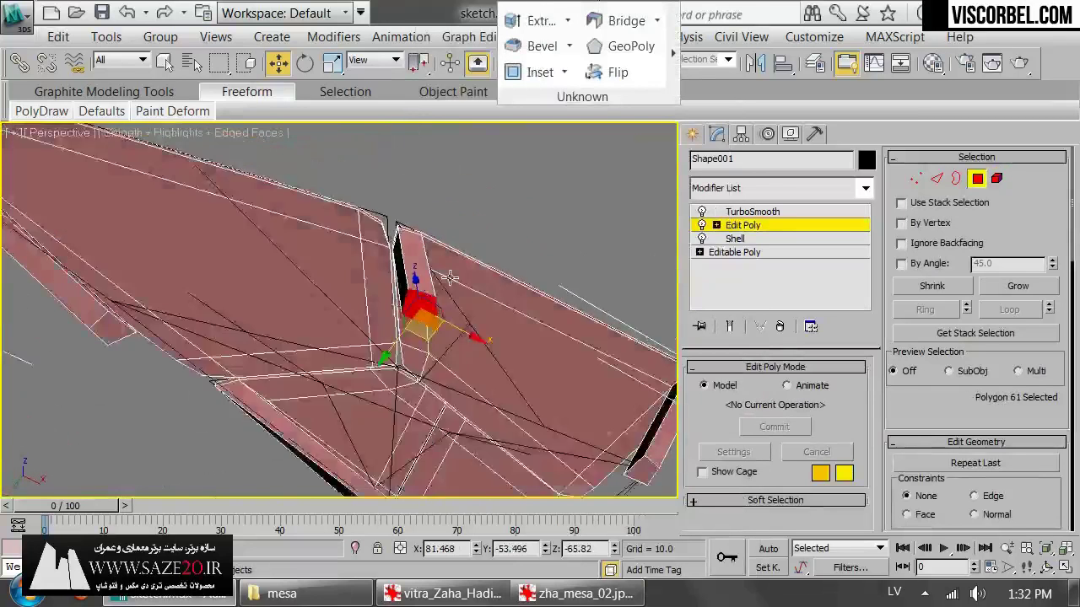
- Move the new leg's bottom polygon diagonally inward beneath the lower-right panel and rotate it to suit the slant
{"action": "left_click_drag", "start_coordinate": [433, 348], "coordinate": [582, 483]}
{"action": "key", "text": "e"}
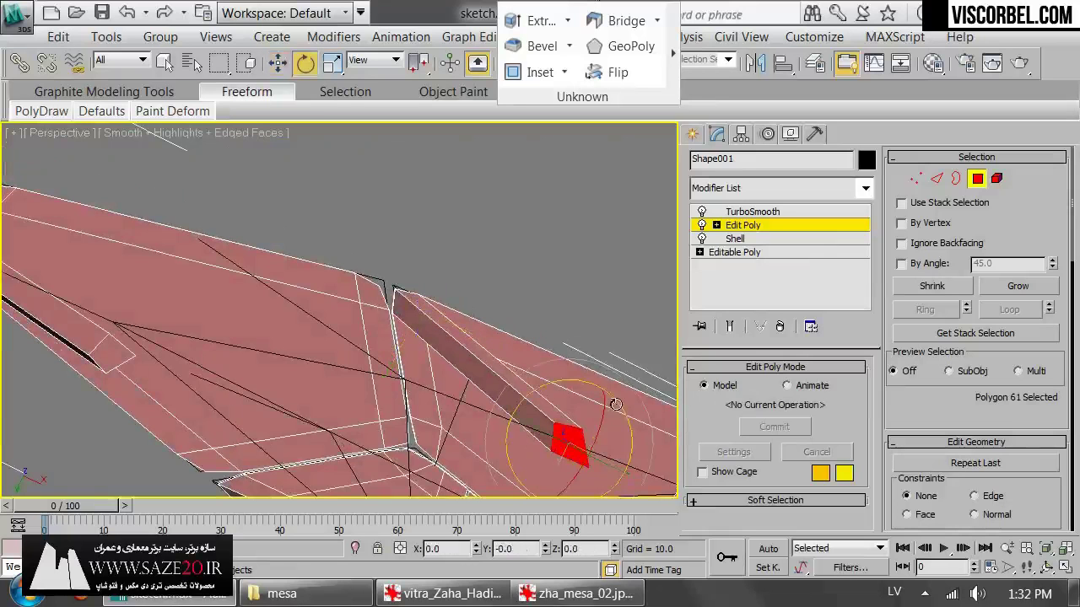
{"action": "scroll", "coordinate": [580, 445], "scroll_direction": "down", "scroll_amount": 4}
{"action": "middle_click_drag", "start_coordinate": [580, 444], "coordinate": [332, 253], "text": "alt"}
{"action": "left_click_drag", "start_coordinate": [181, 143], "coordinate": [165, 179]}
{"action": "middle_click_drag", "start_coordinate": [332, 253], "coordinate": [487, 366], "text": "alt"}
{"action": "scroll", "coordinate": [486, 367], "scroll_direction": "up", "scroll_amount": 5}
- Shift one bottom corner vertex of that slanted leg slightly along X to even out the foot's outline
{"action": "key", "text": "1"}
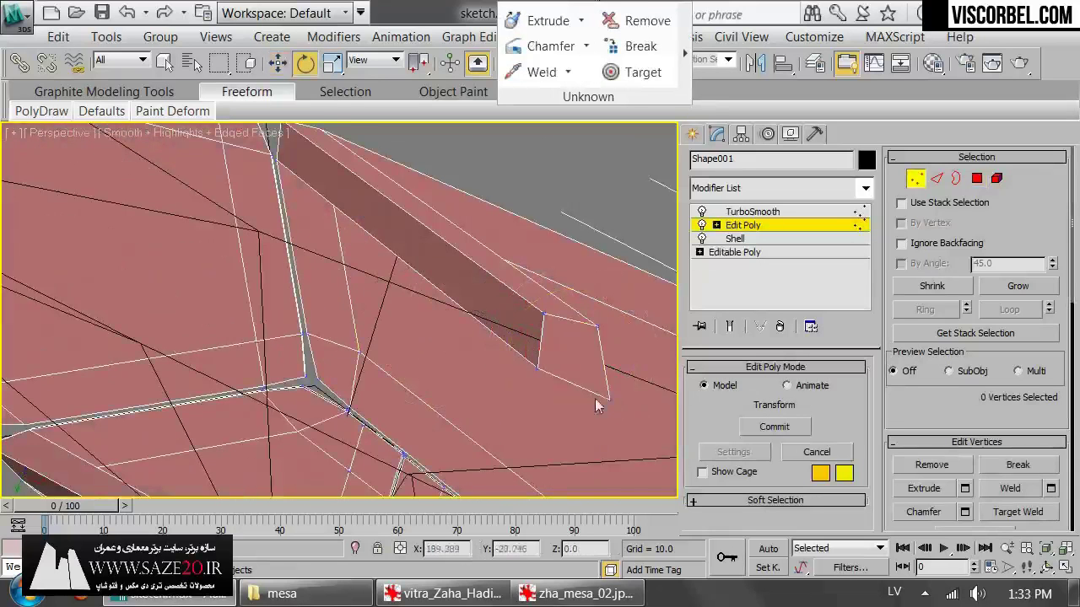
{"action": "key", "text": "w"}
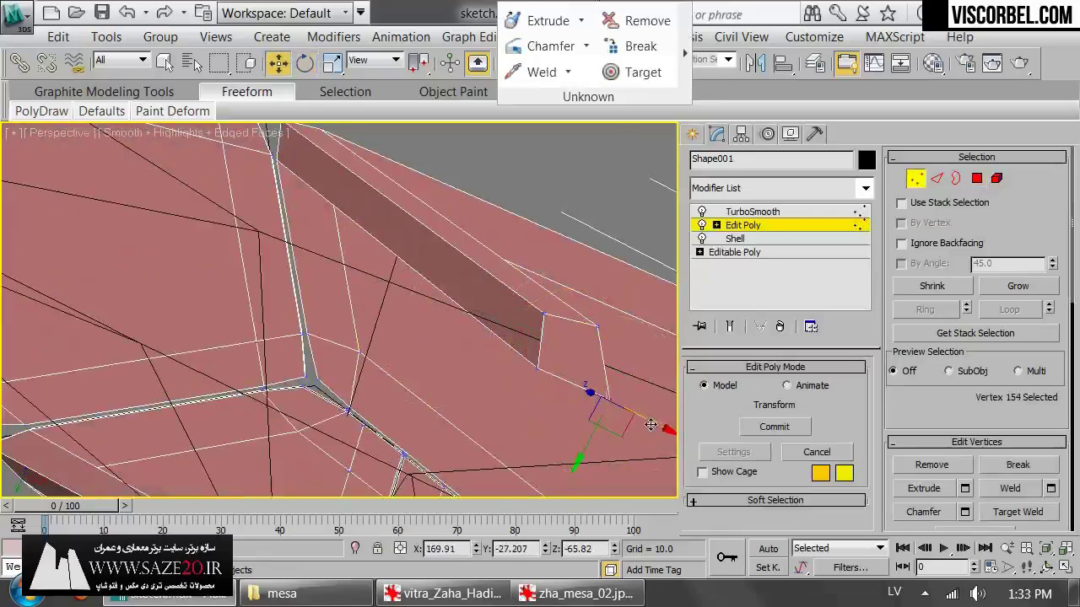
{"action": "left_click_drag", "start_coordinate": [635, 417], "coordinate": [621, 409]}
- Show the table in the Top view as wireframe and select the lengthwise edges of the large narrow-end panel
{"action": "scroll", "coordinate": [523, 308], "scroll_direction": "down", "scroll_amount": 5}
{"action": "middle_click_drag", "start_coordinate": [441, 269], "coordinate": [363, 455], "text": "alt"}
{"action": "scroll", "coordinate": [337, 388], "scroll_direction": "up", "scroll_amount": 4}
{"action": "middle_click_drag", "start_coordinate": [279, 354], "coordinate": [418, 281]}
{"action": "scroll", "coordinate": [379, 334], "scroll_direction": "down", "scroll_amount": 4}
{"action": "middle_click_drag", "start_coordinate": [379, 335], "coordinate": [448, 294], "text": "alt"}
{"action": "key", "text": "2"}
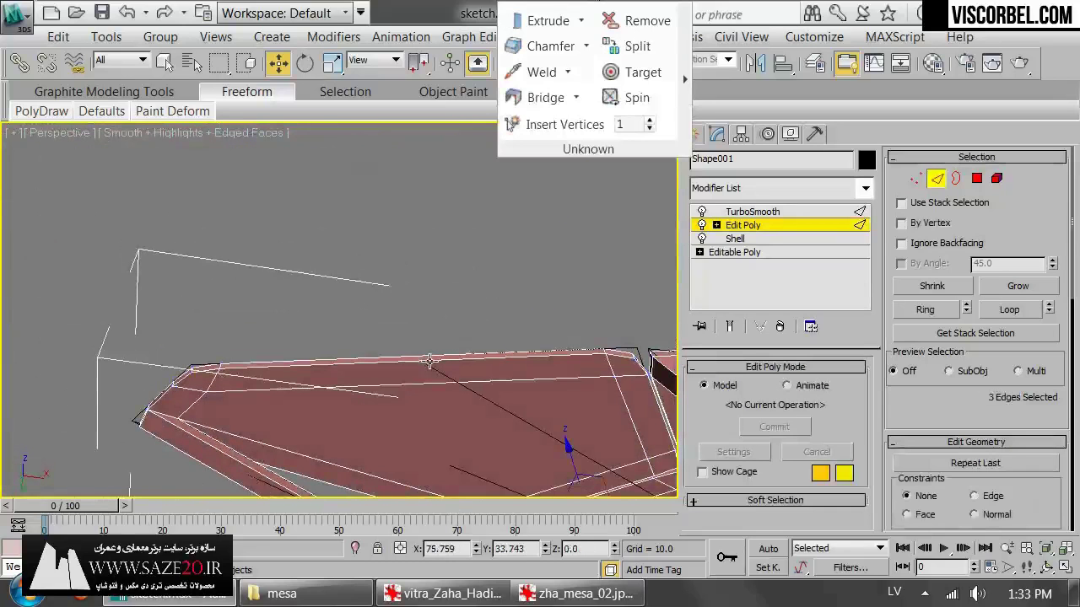
{"action": "key", "text": "t"}
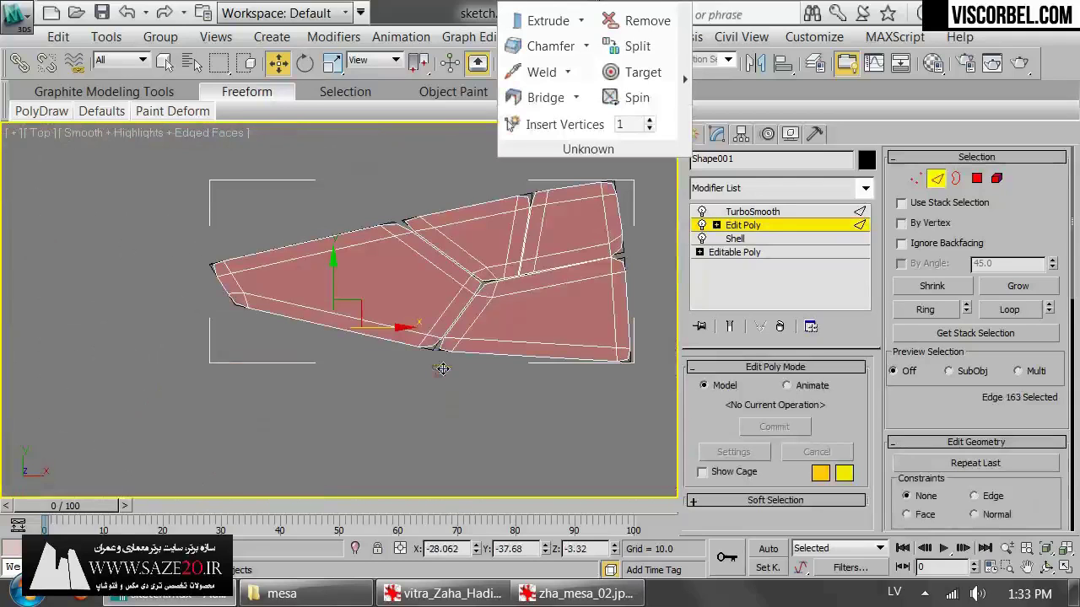
{"action": "key", "text": "F3"}
{"action": "middle_click_drag", "start_coordinate": [408, 295], "coordinate": [468, 328]}
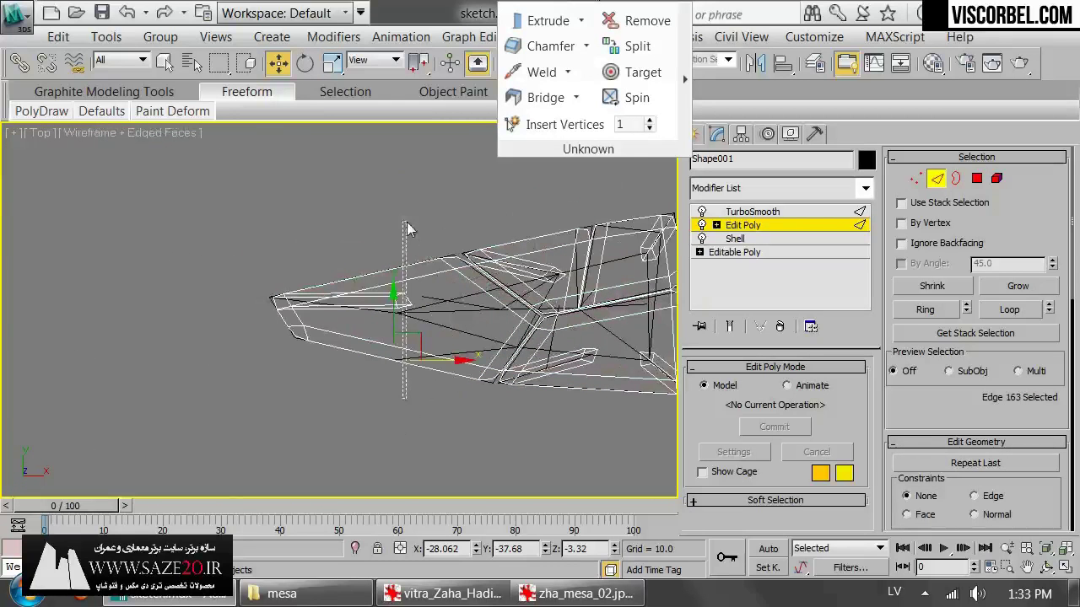
{"action": "left_click_drag", "start_coordinate": [425, 331], "coordinate": [421, 330]}
{"action": "scroll", "coordinate": [407, 277], "scroll_direction": "up", "scroll_amount": 3}
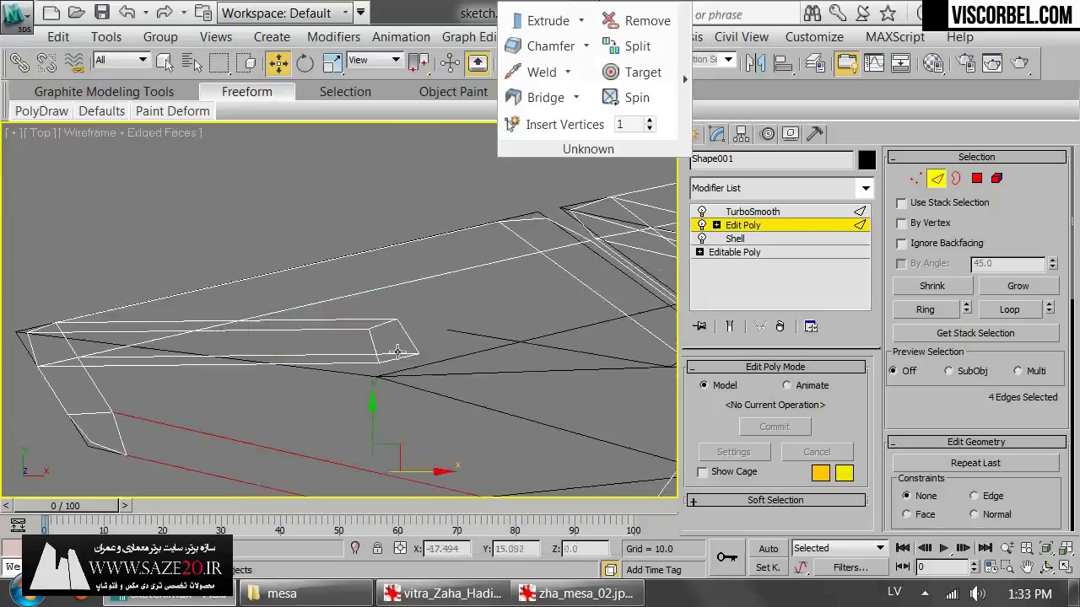
- Select the narrow-end leg's four bottom vertices and move them along Y to about 7 in the Top view
{"action": "left_click", "coordinate": [397, 353]}
{"action": "key", "text": "1"}
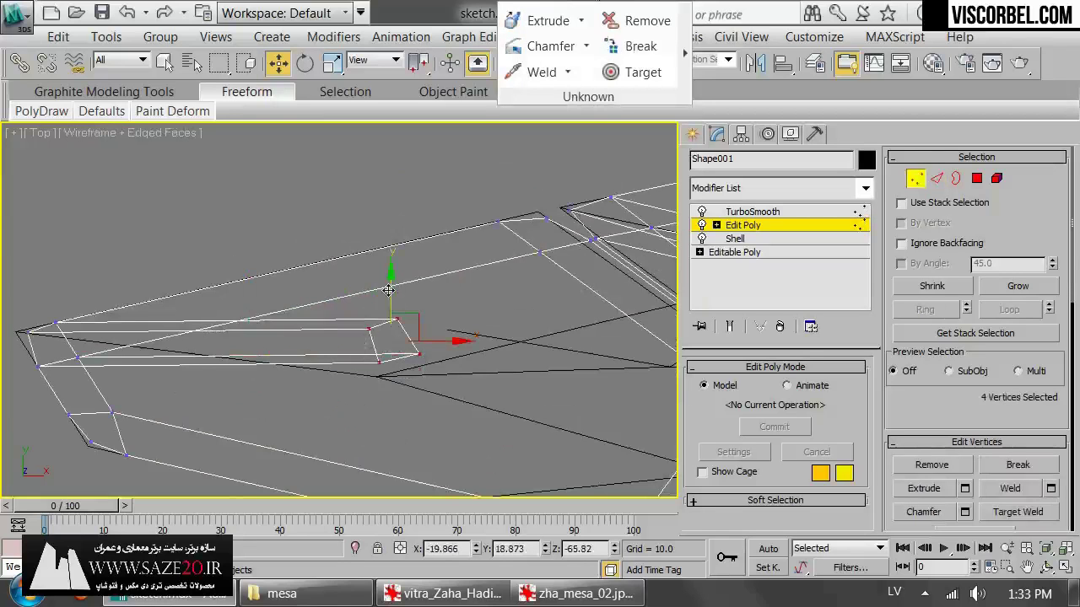
{"action": "left_click_drag", "start_coordinate": [388, 290], "coordinate": [399, 326]}
{"action": "scroll", "coordinate": [465, 329], "scroll_direction": "down", "scroll_amount": 1}
{"action": "middle_click_drag", "start_coordinate": [464, 328], "coordinate": [334, 263]}
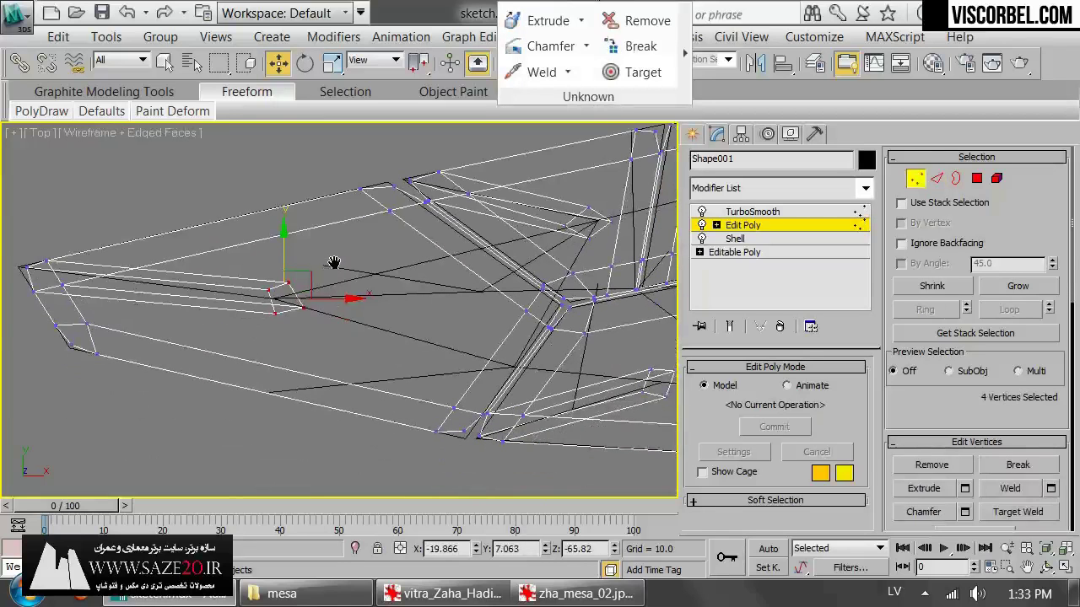
- Select the narrow-end panel's eight lengthwise edges and connect them with 1 segment, pinch 0 and slide 0
{"action": "key", "text": "2"}
{"action": "left_click_drag", "start_coordinate": [291, 421], "coordinate": [310, 352]}
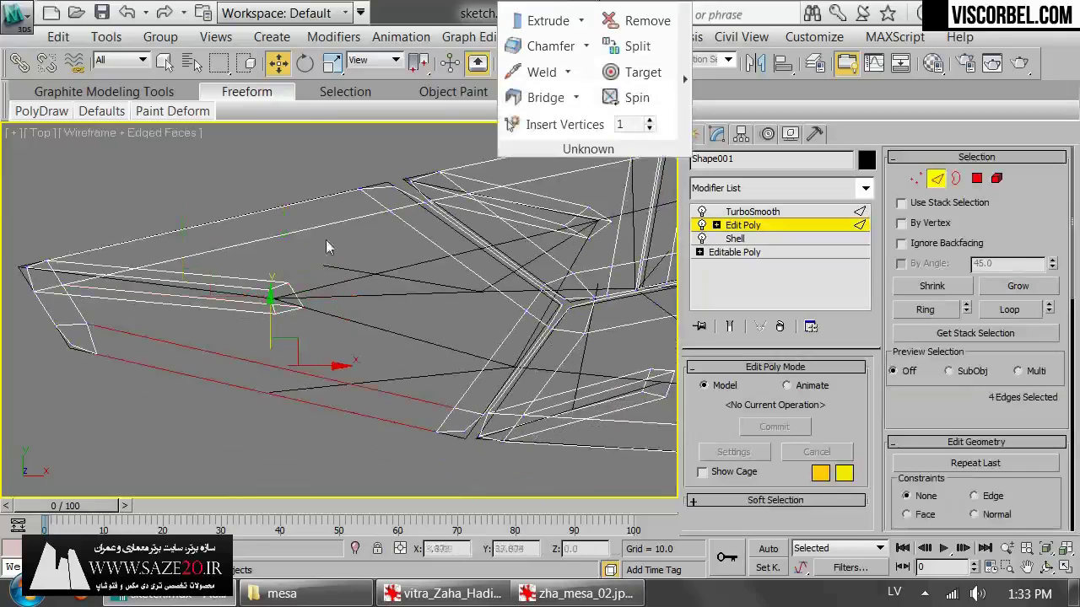
{"action": "key", "text": "F3"}
{"action": "right_click", "coordinate": [374, 278]}
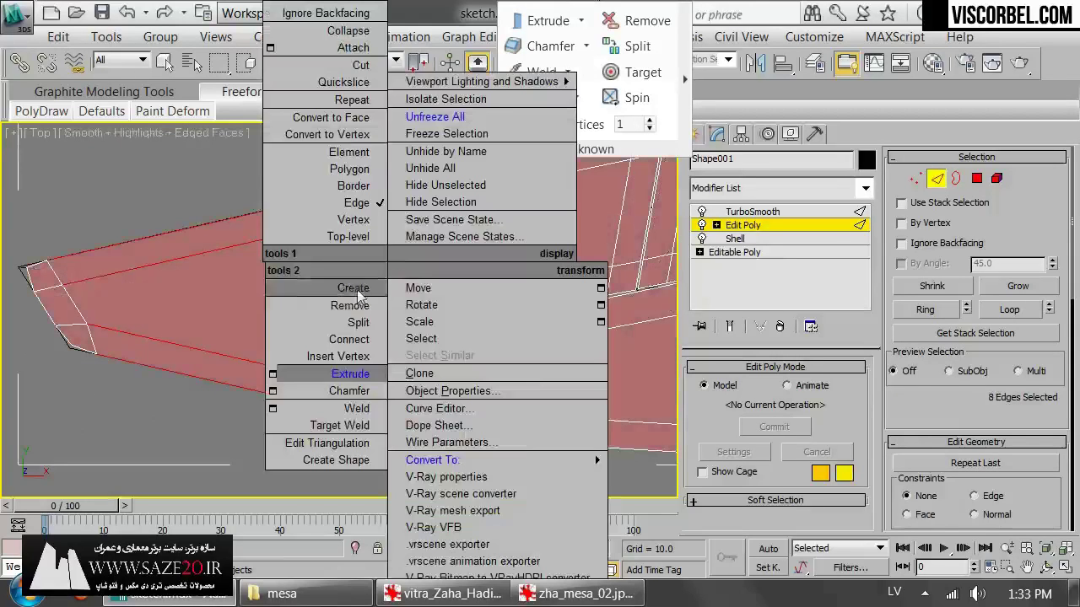
{"action": "left_click", "coordinate": [273, 341]}
{"action": "key", "text": "F3"}
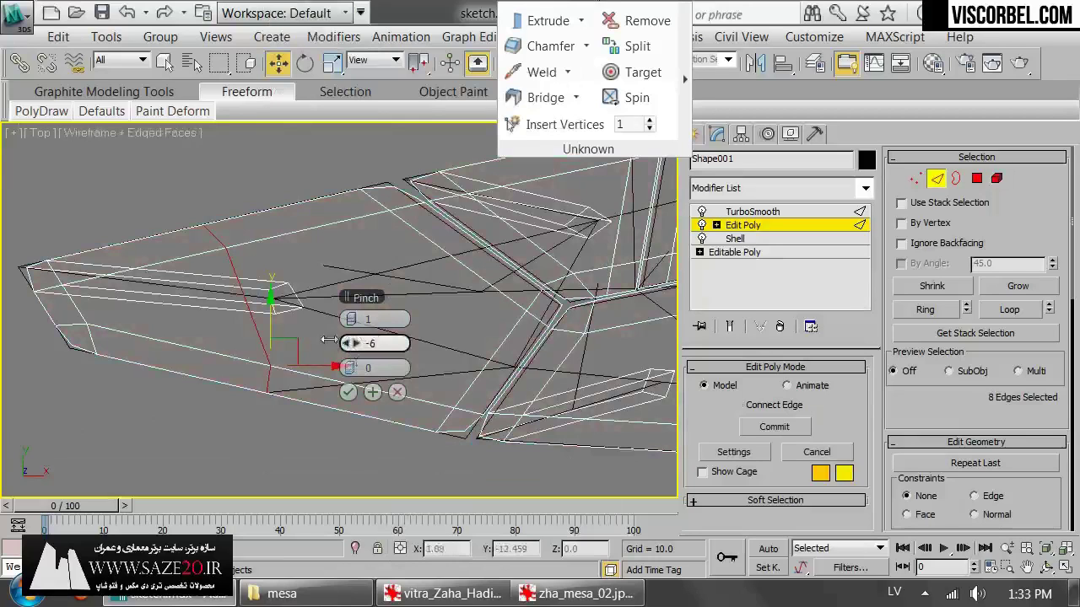
{"action": "right_click", "coordinate": [354, 344]}
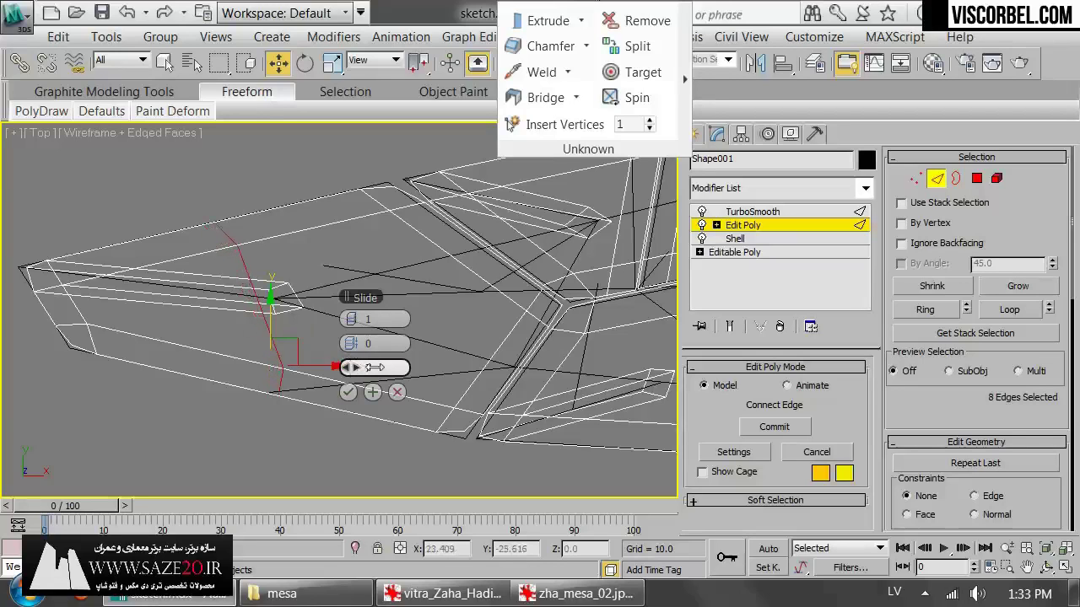
{"action": "left_click", "coordinate": [348, 392]}
- Chamfer the new crosswise edge loop on the narrow-end panel into two parallel loops
{"action": "right_click", "coordinate": [341, 395]}
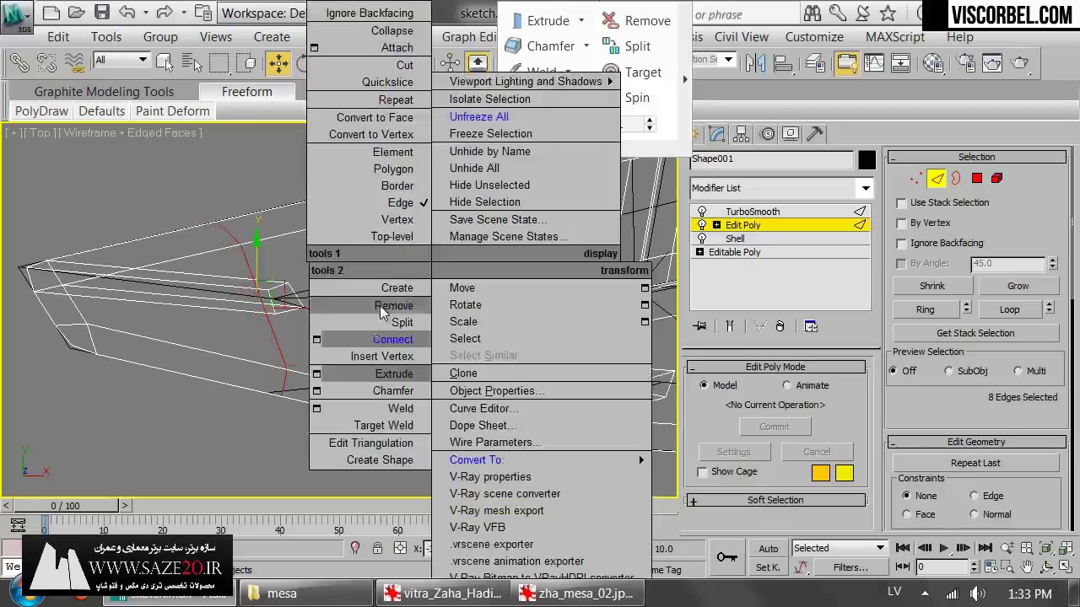
{"action": "left_click", "coordinate": [316, 392]}
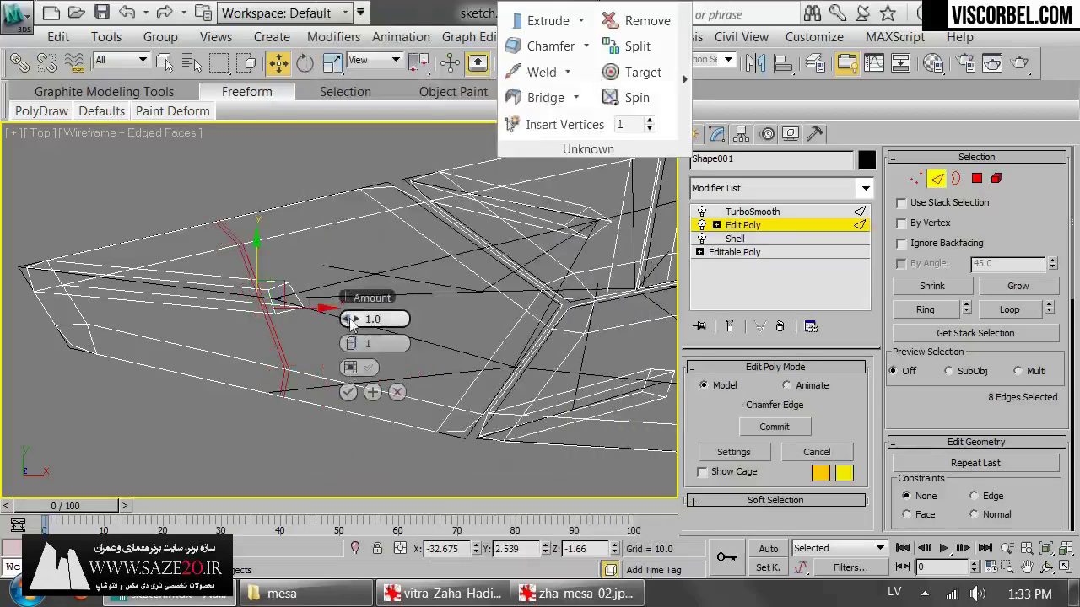
{"action": "left_click", "coordinate": [349, 393]}
- Select the underside polygon between the chamfered loops at the panel's lower long edge and extrude it 62.5 into a leg
{"action": "key", "text": "p"}
{"action": "key", "text": "F3"}
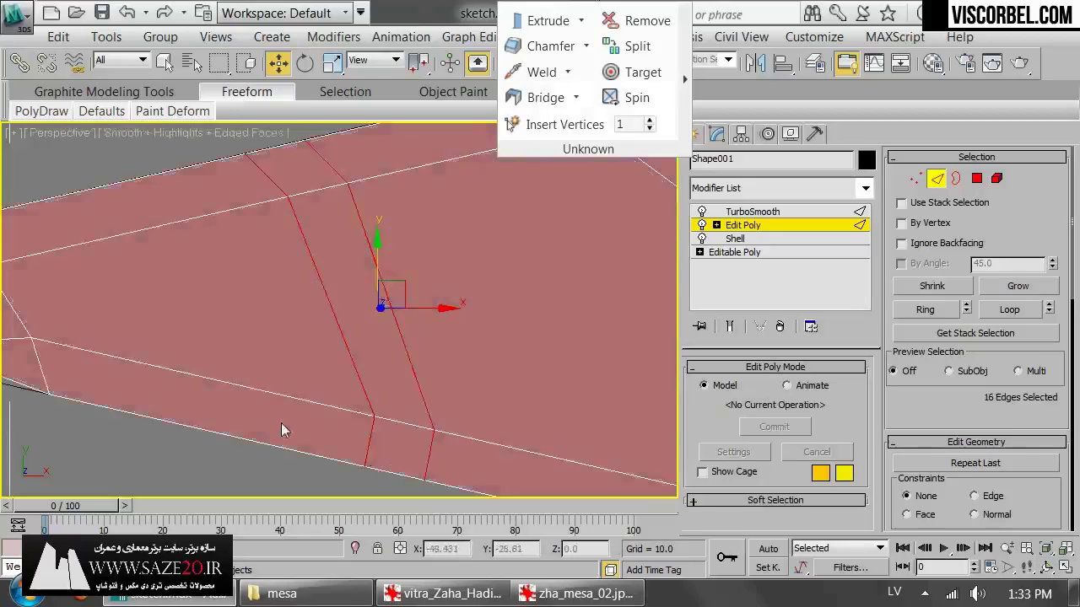
{"action": "scroll", "coordinate": [282, 429], "scroll_direction": "down", "scroll_amount": 5}
{"action": "middle_click_drag", "start_coordinate": [419, 319], "coordinate": [418, 128], "text": "alt"}
{"action": "scroll", "coordinate": [325, 304], "scroll_direction": "up", "scroll_amount": 5}
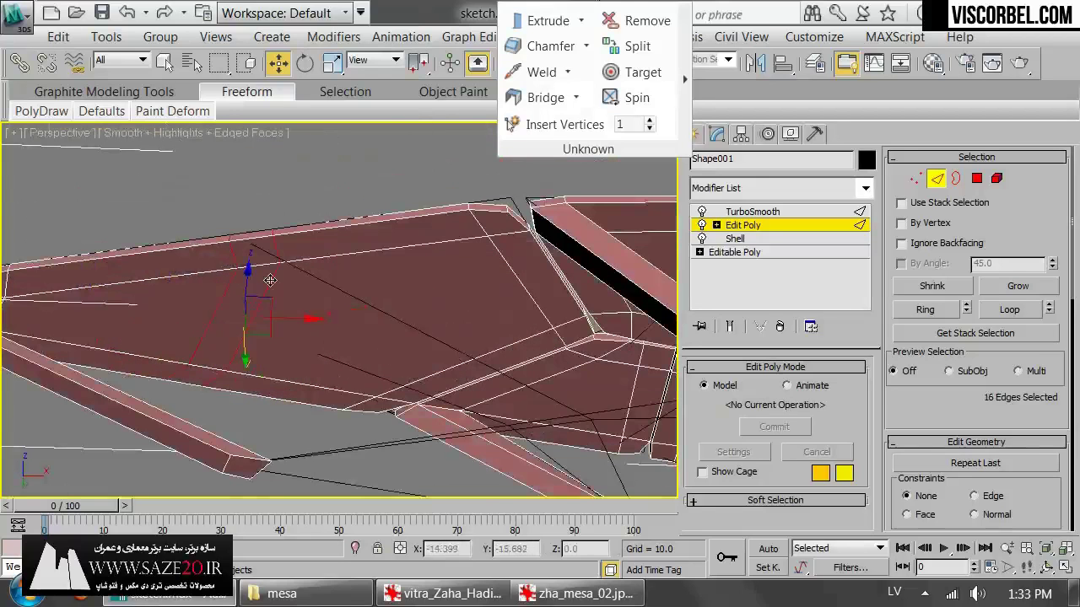
{"action": "key", "text": "4"}
{"action": "middle_click_drag", "start_coordinate": [270, 280], "coordinate": [306, 293], "text": "alt"}
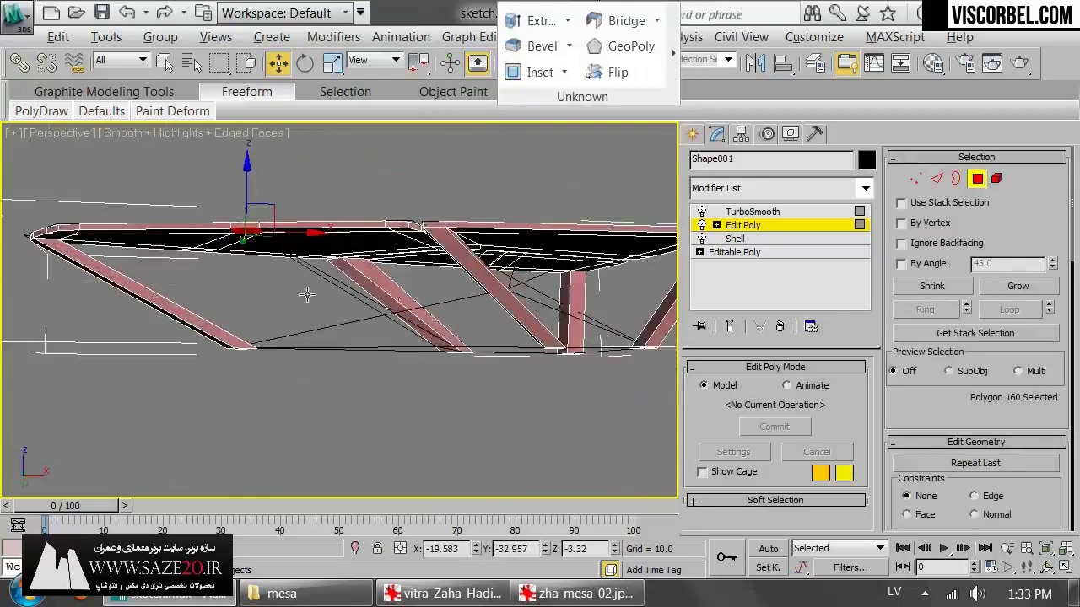
{"action": "right_click", "coordinate": [422, 274]}
{"action": "left_click", "coordinate": [290, 341]}
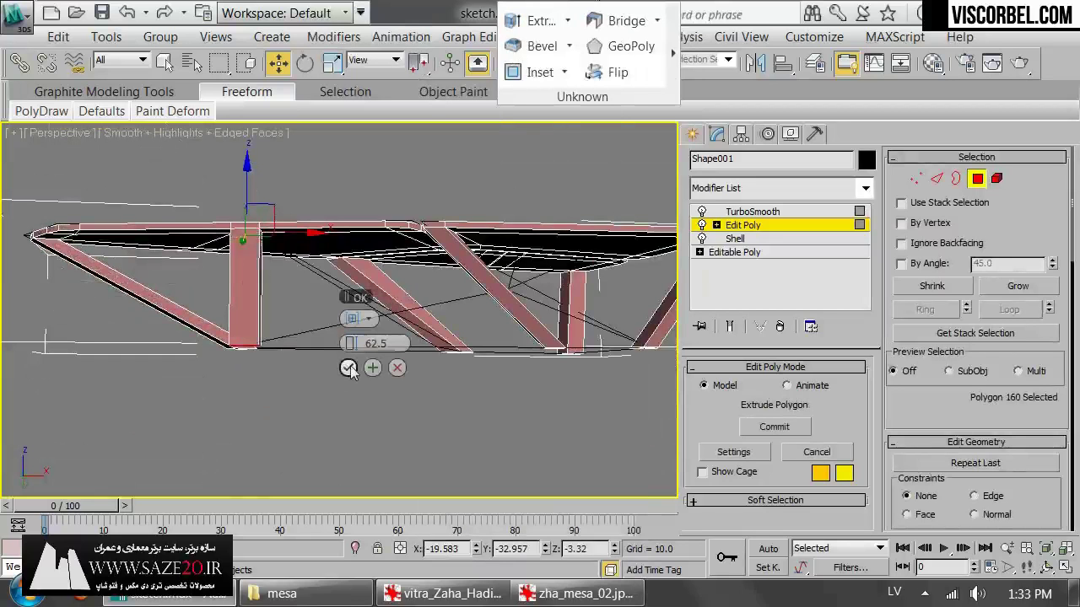
{"action": "left_click", "coordinate": [349, 368]}
- Move the bottom polygon of the narrow-end panel's new side leg along the table and inward so the leg slants
{"action": "middle_click_drag", "start_coordinate": [349, 368], "coordinate": [274, 314], "text": "alt"}
{"action": "left_click_drag", "start_coordinate": [267, 374], "coordinate": [466, 382]}
{"action": "middle_click_drag", "start_coordinate": [470, 387], "coordinate": [471, 295], "text": "alt"}
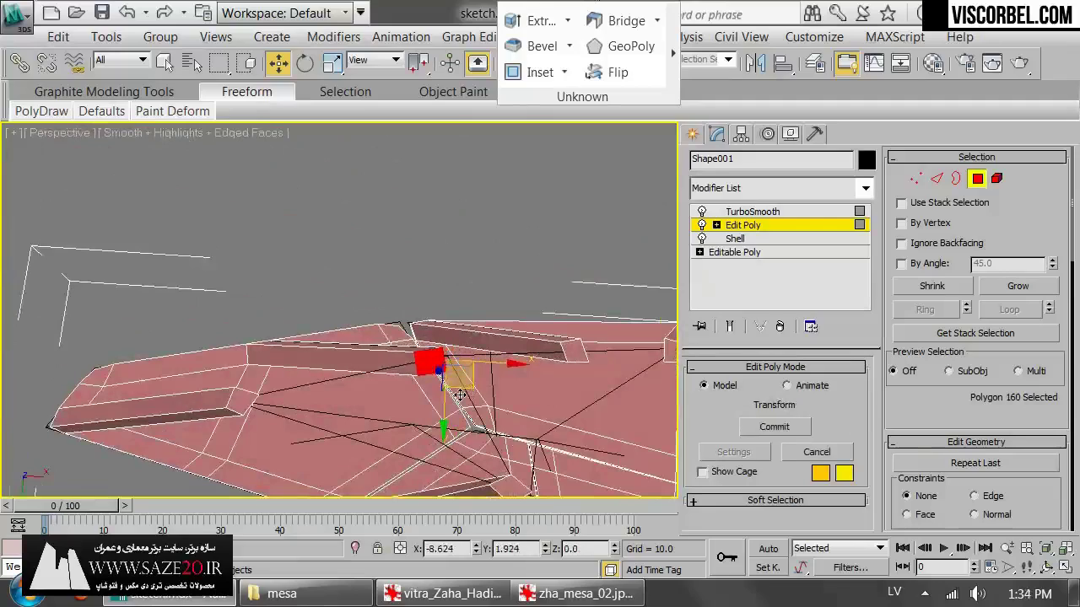
{"action": "middle_click_drag", "start_coordinate": [459, 395], "coordinate": [307, 295], "text": "alt"}
- Start a slice plane in the Front view and lower it across the legs just above the feet, at about Z -58.6
{"action": "key", "text": "f"}
{"action": "scroll", "coordinate": [467, 338], "scroll_direction": "down", "scroll_amount": 2}
{"action": "middle_click_drag", "start_coordinate": [468, 338], "coordinate": [493, 351]}
{"action": "key", "text": "1"}
{"action": "scroll", "coordinate": [969, 396], "scroll_direction": "down", "scroll_amount": 5}
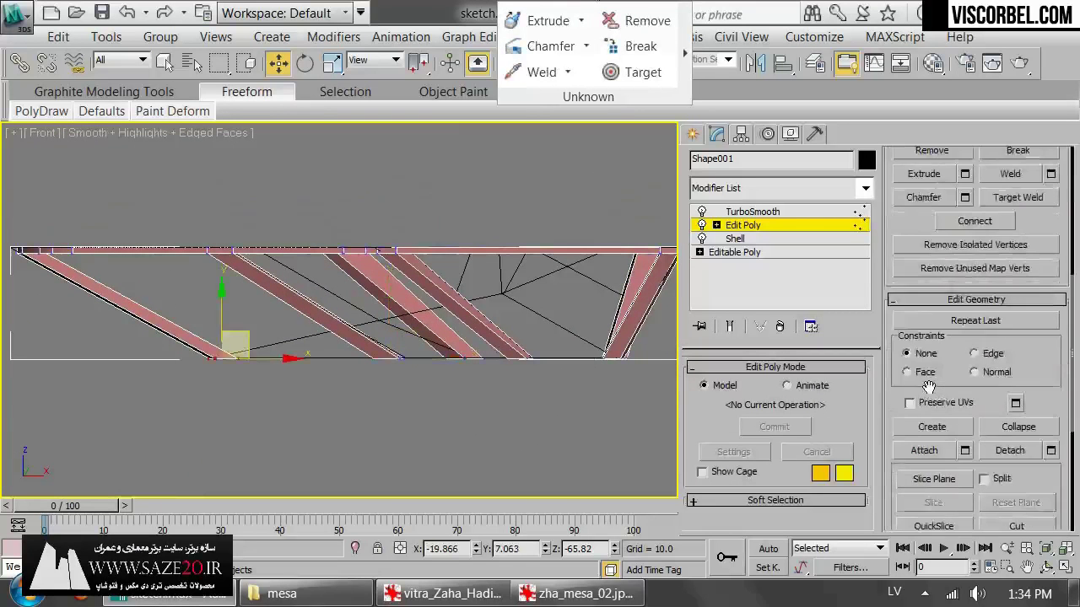
{"action": "scroll", "coordinate": [928, 386], "scroll_direction": "down", "scroll_amount": 2}
{"action": "left_click", "coordinate": [935, 430]}
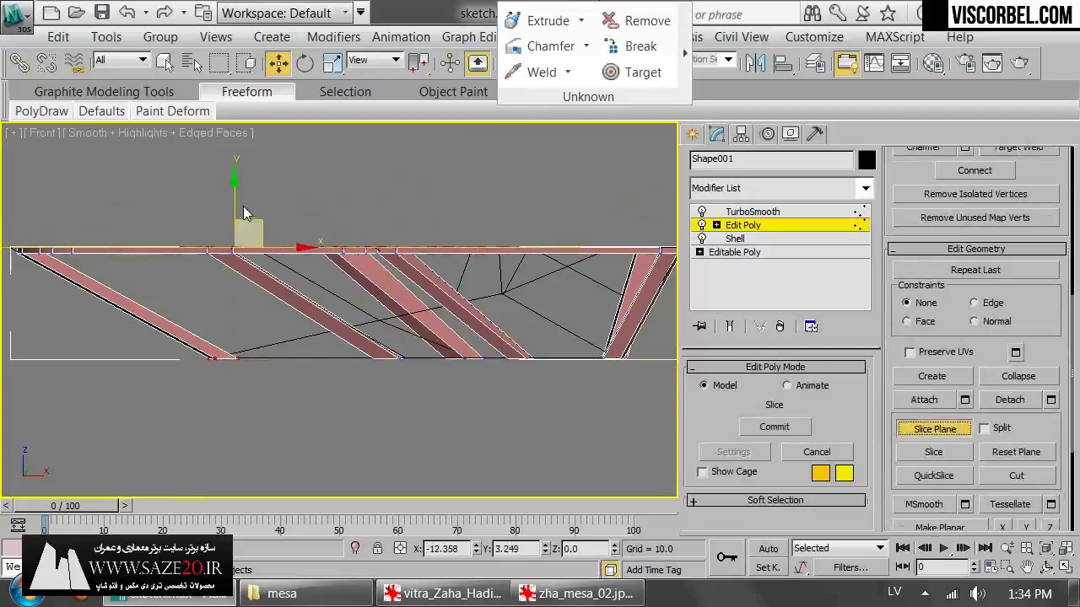
{"action": "left_click_drag", "start_coordinate": [237, 193], "coordinate": [272, 292]}
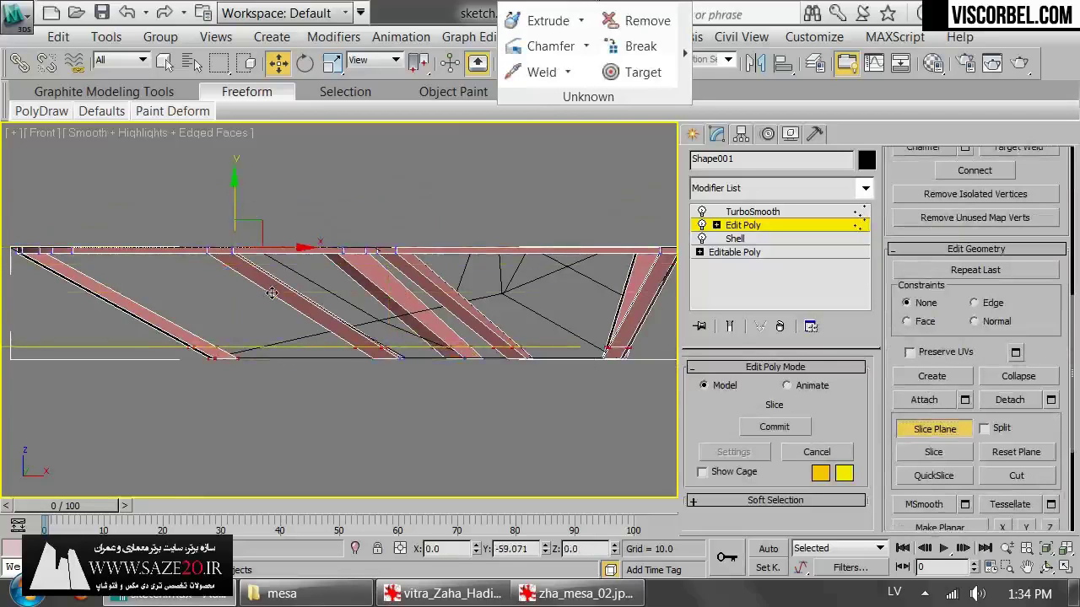
- Check the feet in the zha_mesa_02 reference photo, lower the slice plane to about Z -60.7 and slice all the legs
{"action": "left_click", "coordinate": [577, 593]}
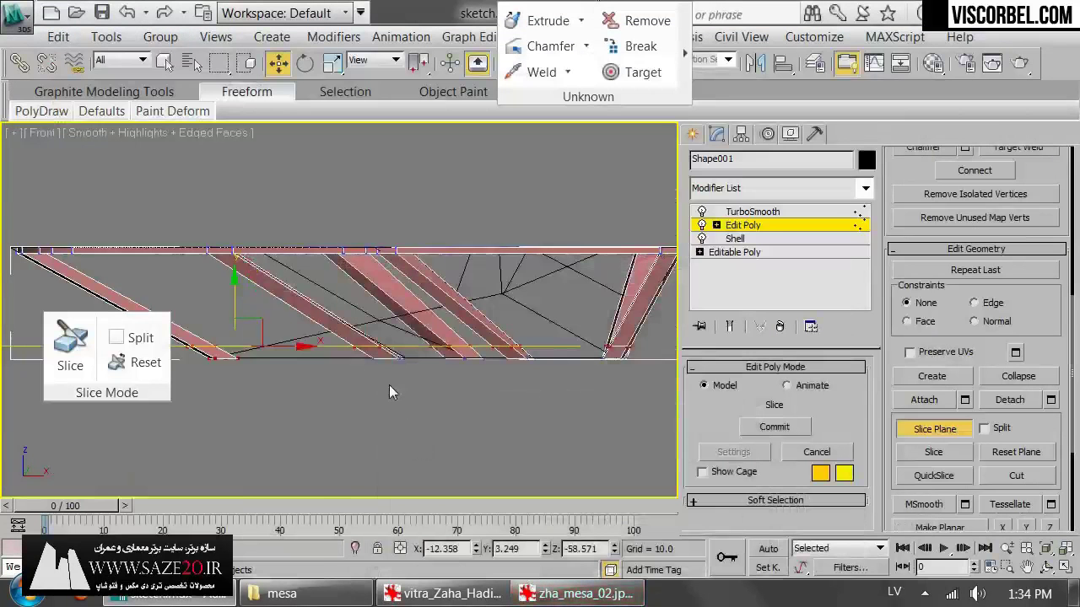
{"action": "left_click_drag", "start_coordinate": [173, 281], "coordinate": [181, 284]}
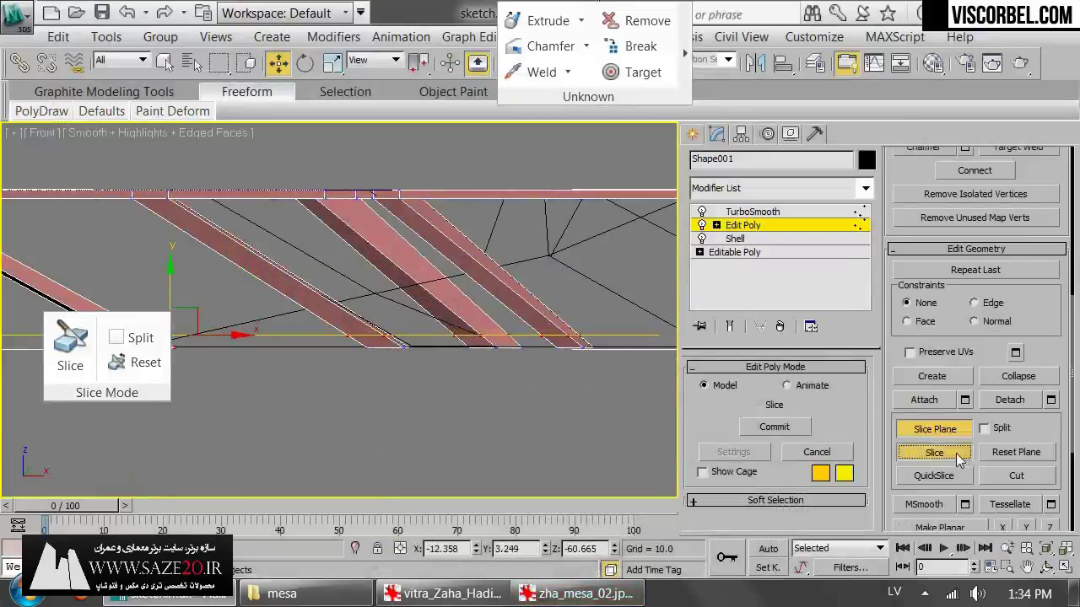
{"action": "left_click", "coordinate": [933, 452]}
{"action": "key", "text": "p"}
{"action": "scroll", "coordinate": [389, 368], "scroll_direction": "down", "scroll_amount": 3}
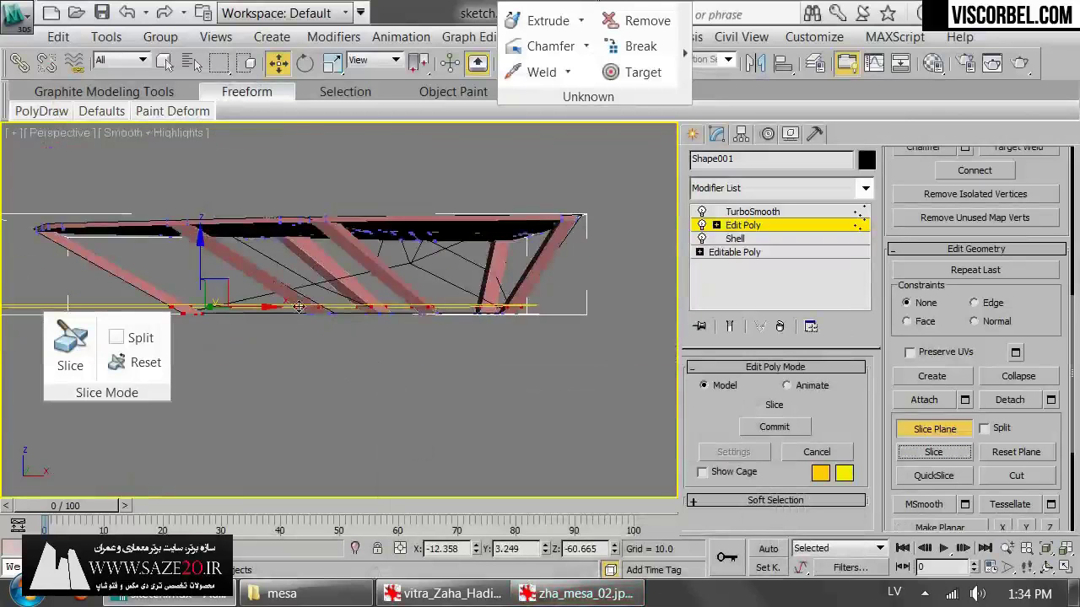
- Try to bridge the inner polygon of the narrow-tip leg's foot to the facing polygon of the next leg's foot
{"action": "middle_click_drag", "start_coordinate": [296, 304], "coordinate": [428, 291]}
{"action": "scroll", "coordinate": [428, 284], "scroll_direction": "up", "scroll_amount": 4}
{"action": "key", "text": "4"}
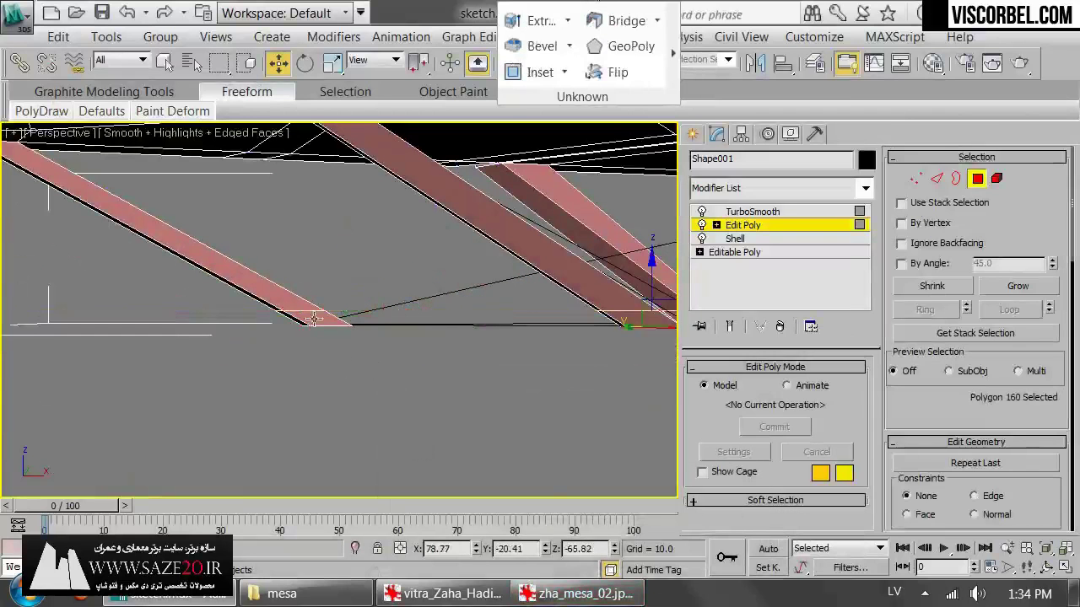
{"action": "left_click", "coordinate": [321, 319]}
{"action": "middle_click_drag", "start_coordinate": [469, 341], "coordinate": [333, 288], "text": "alt"}
{"action": "scroll", "coordinate": [417, 274], "scroll_direction": "down", "scroll_amount": 4}
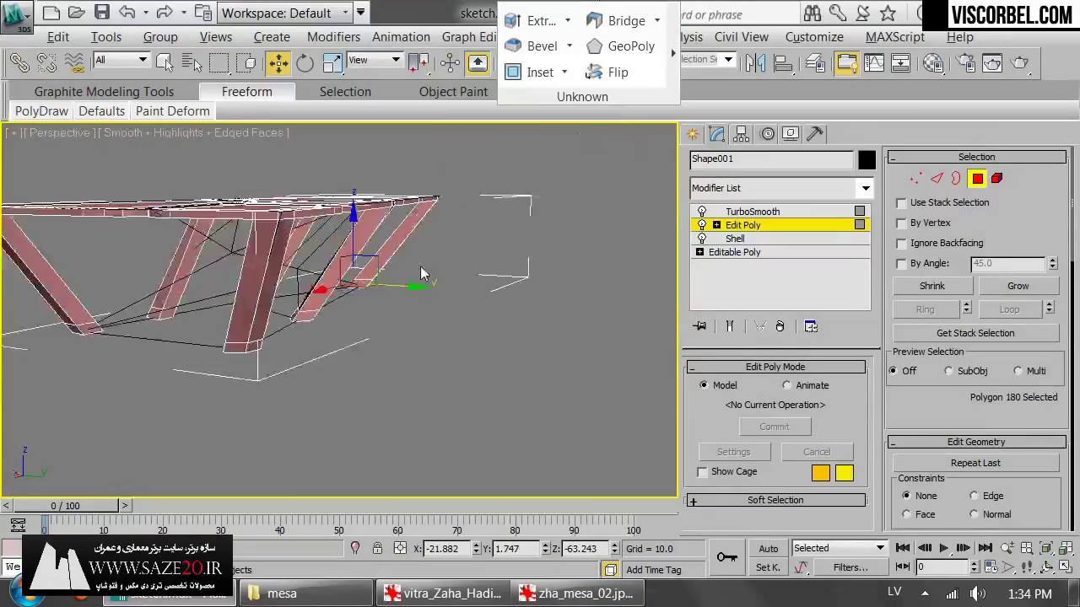
{"action": "middle_click_drag", "start_coordinate": [424, 272], "coordinate": [475, 266], "text": "alt"}
{"action": "scroll", "coordinate": [421, 253], "scroll_direction": "up", "scroll_amount": 4}
{"action": "scroll", "coordinate": [469, 302], "scroll_direction": "up", "scroll_amount": 3}
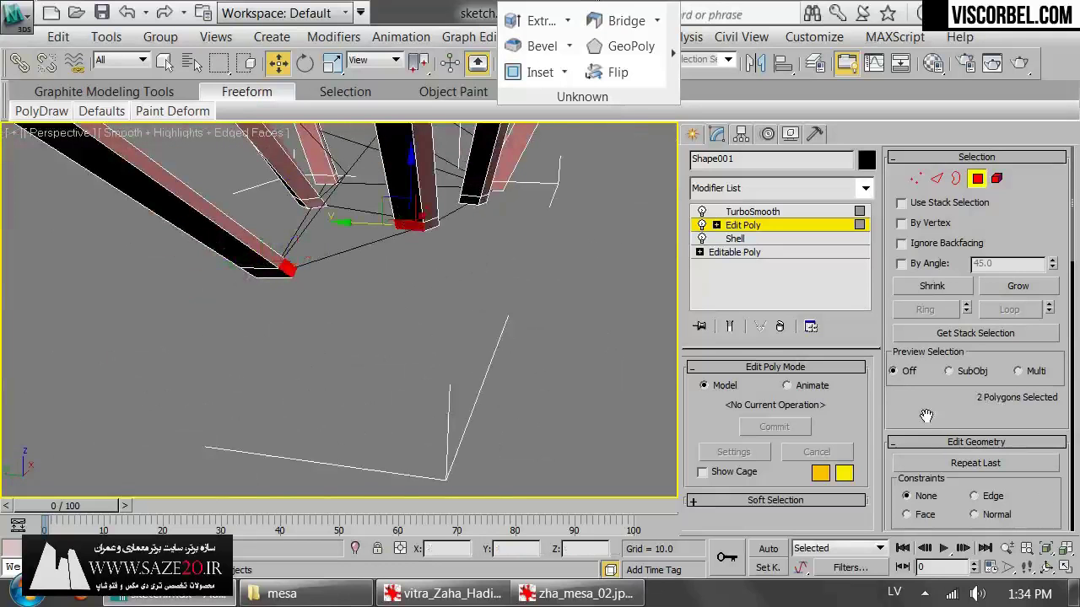
{"action": "scroll", "coordinate": [925, 416], "scroll_direction": "down", "scroll_amount": 10}
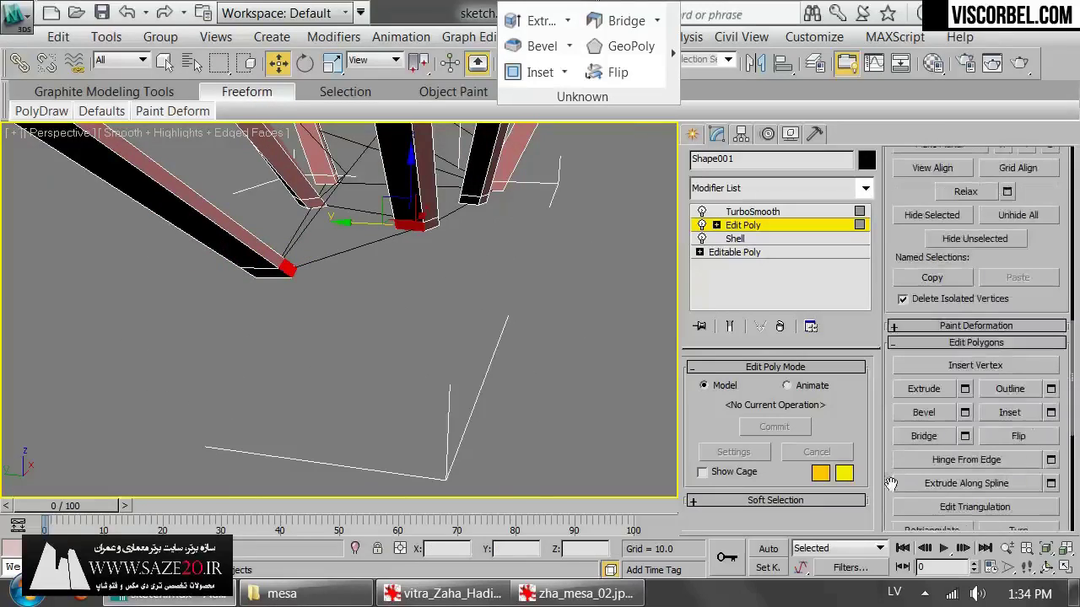
{"action": "left_click", "coordinate": [932, 443]}
- Bridge the facing foot polygons along one long side, from the second leg to the third and on to the wide-end corner leg
{"action": "middle_click_drag", "start_coordinate": [456, 282], "coordinate": [411, 294], "text": "alt"}
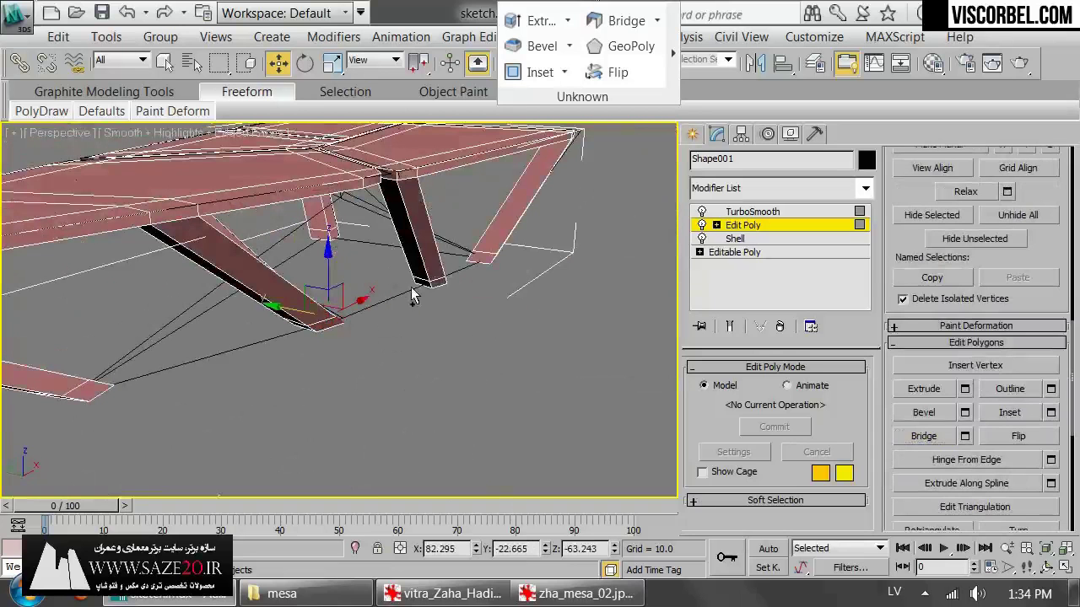
{"action": "left_click", "coordinate": [931, 436]}
{"action": "middle_click_drag", "start_coordinate": [548, 314], "coordinate": [432, 306], "text": "alt"}
{"action": "left_click", "coordinate": [482, 300]}
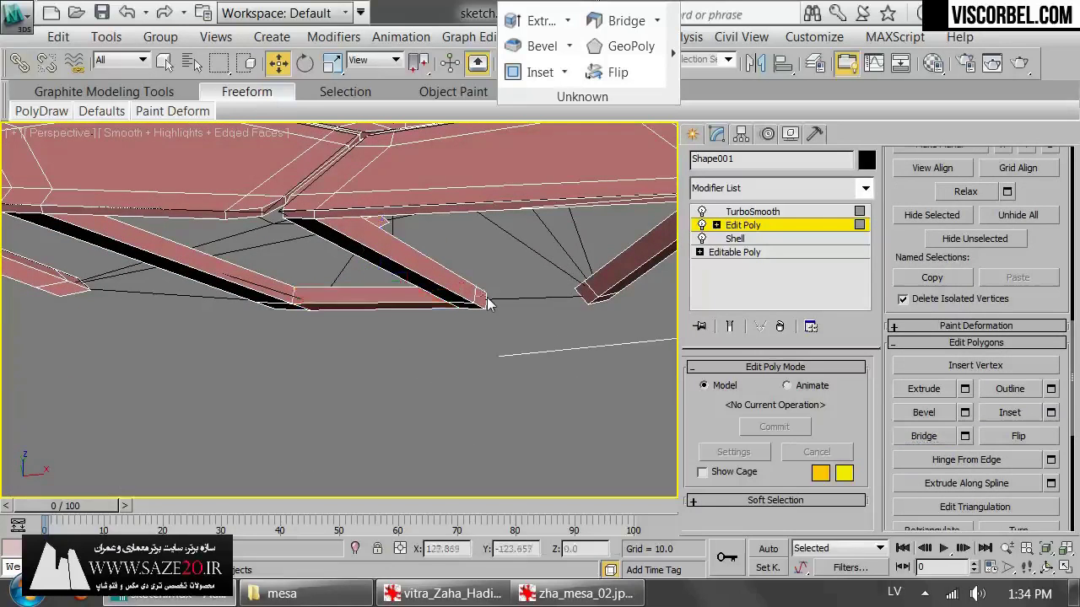
{"action": "left_click", "coordinate": [932, 436]}
- Bridge the two corner feet across the wide end, and the far corner foot to the middle leg's foot on the opposite long side
{"action": "middle_click_drag", "start_coordinate": [549, 314], "coordinate": [460, 342], "text": "alt"}
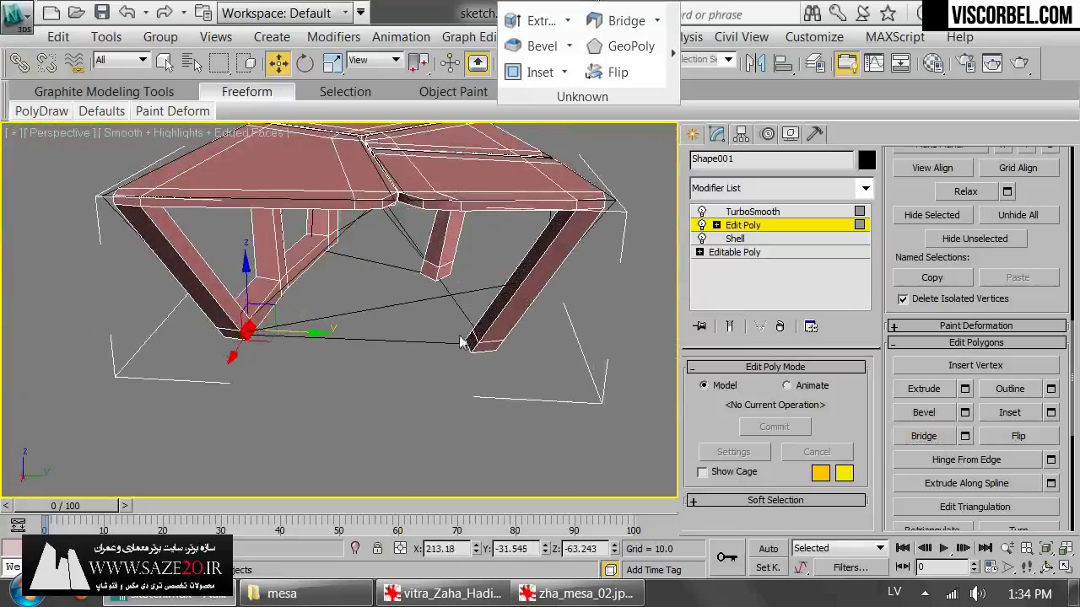
{"action": "left_click", "coordinate": [918, 443]}
{"action": "middle_click_drag", "start_coordinate": [540, 329], "coordinate": [309, 335], "text": "alt"}
{"action": "left_click", "coordinate": [924, 436]}
{"action": "left_click", "coordinate": [280, 371]}
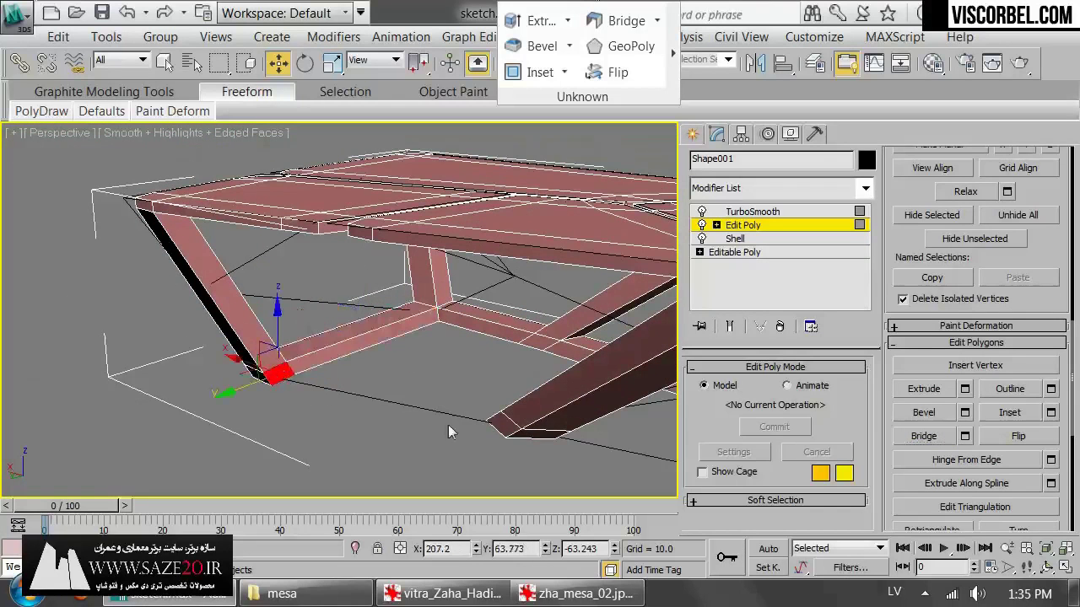
{"action": "left_click", "coordinate": [925, 436]}
- Rotate the eight foot vertices of the middle leg on the opposite long side by -20 degrees about Z
{"action": "middle_click_drag", "start_coordinate": [506, 345], "coordinate": [321, 268], "text": "alt"}
{"action": "left_click", "coordinate": [286, 326]}
{"action": "scroll", "coordinate": [336, 276], "scroll_direction": "up", "scroll_amount": 3}
{"action": "key", "text": "1"}
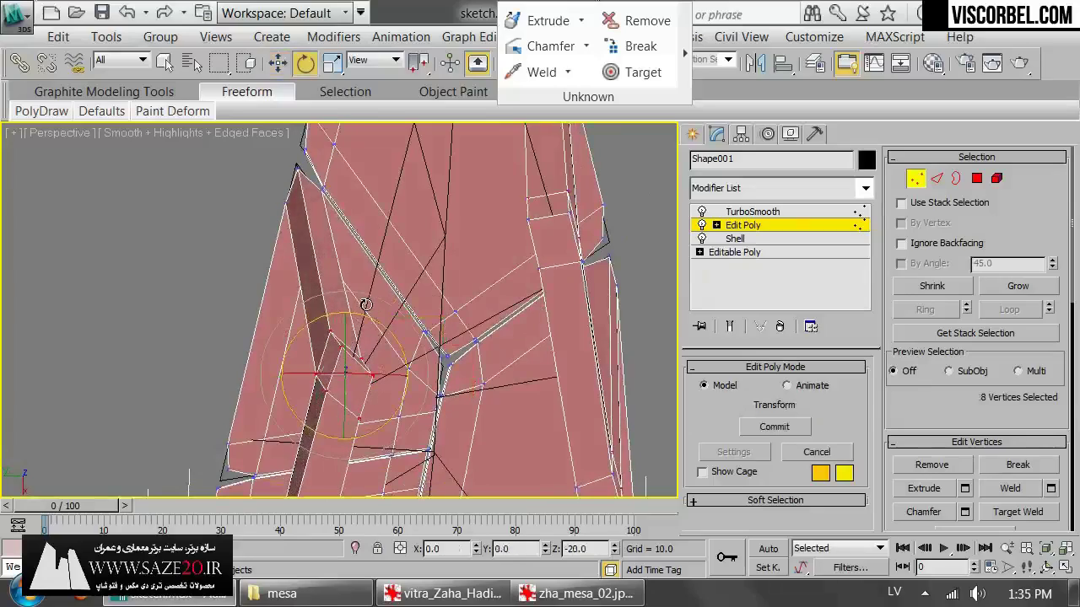
{"action": "middle_click_drag", "start_coordinate": [365, 305], "coordinate": [366, 452], "text": "alt"}
{"action": "key", "text": "4"}
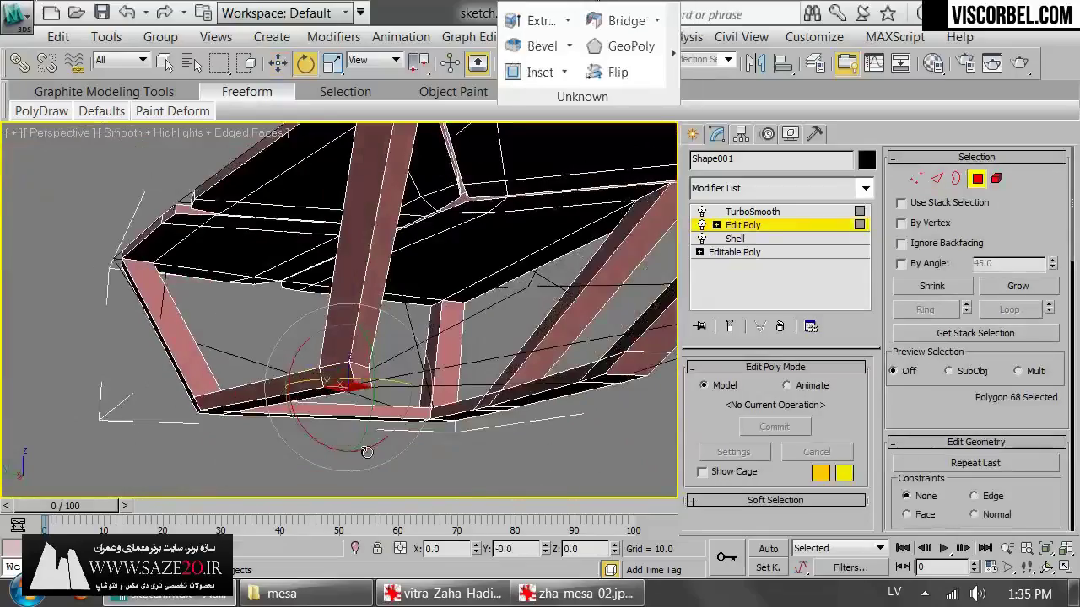
- Select the vertices of the narrow-tip leg's foot, and shift the foot's bottom polygon sideways along Y
{"action": "left_click", "coordinate": [365, 372]}
{"action": "middle_click_drag", "start_coordinate": [494, 390], "coordinate": [452, 437], "text": "alt"}
{"action": "key", "text": "1"}
{"action": "left_click_drag", "start_coordinate": [495, 420], "coordinate": [537, 474]}
{"action": "middle_click_drag", "start_coordinate": [537, 474], "coordinate": [512, 265], "text": "alt"}
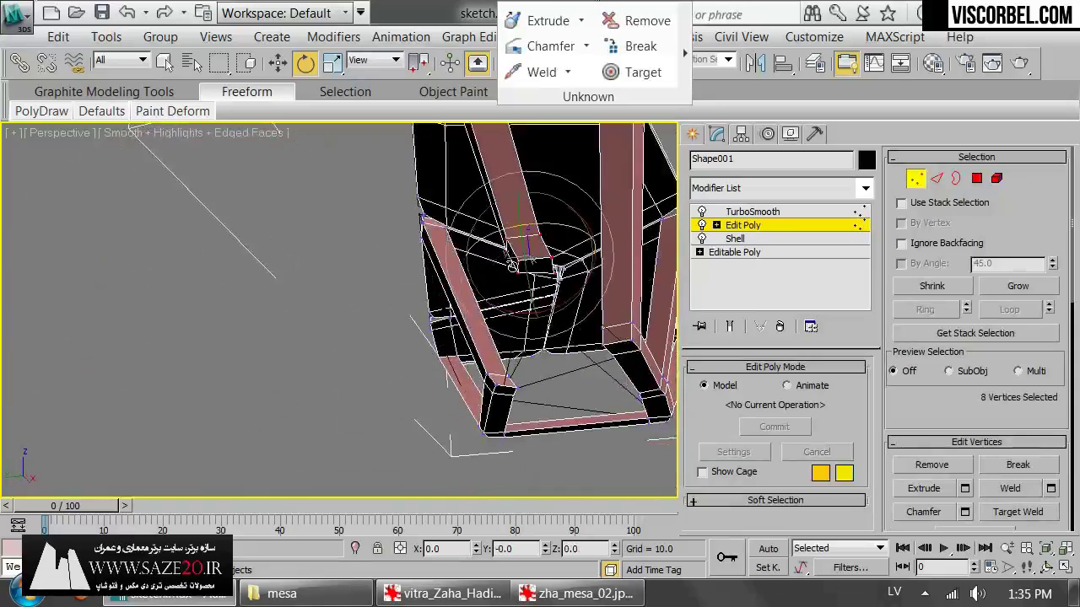
{"action": "key", "text": "4"}
{"action": "left_click", "coordinate": [533, 266]}
{"action": "key", "text": "w"}
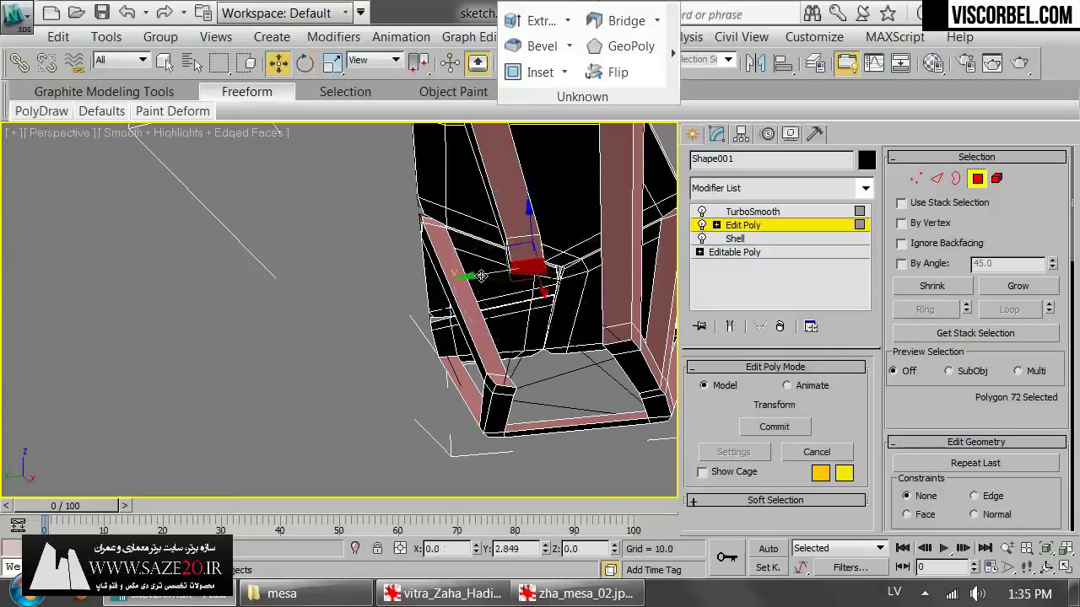
{"action": "left_click_drag", "start_coordinate": [481, 276], "coordinate": [480, 275]}
- Connect the upper and lower edges of the tip foot's inner face to split it into two polygons
{"action": "middle_click_drag", "start_coordinate": [528, 228], "coordinate": [590, 339], "text": "alt"}
{"action": "middle_click_drag", "start_coordinate": [590, 236], "coordinate": [533, 354]}
{"action": "scroll", "coordinate": [533, 355], "scroll_direction": "up", "scroll_amount": 4}
{"action": "key", "text": "2"}
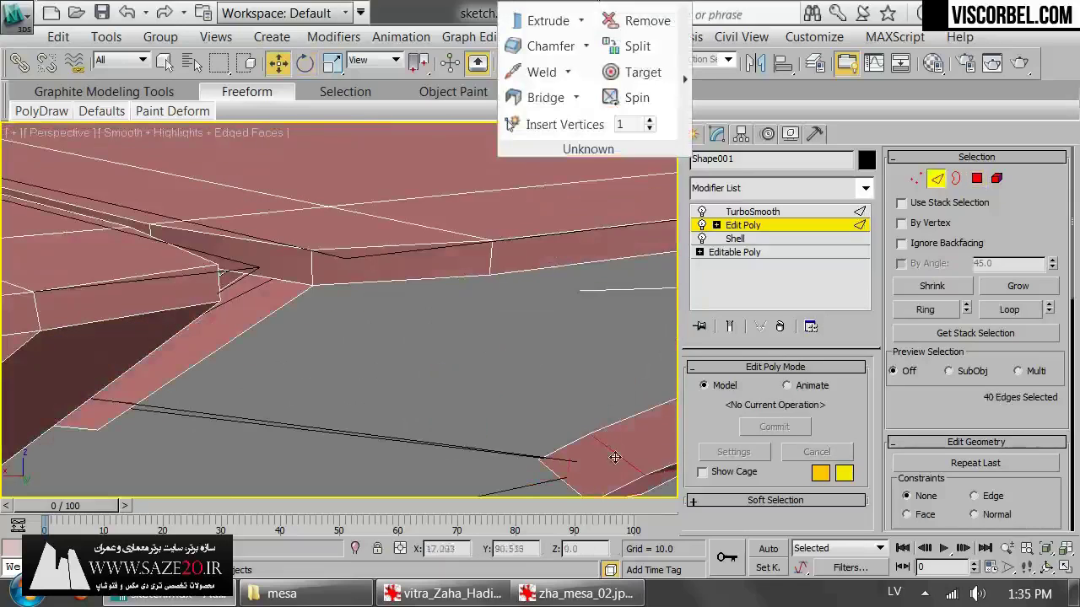
{"action": "left_click", "coordinate": [563, 478]}
{"action": "left_click", "coordinate": [559, 477], "text": "ctrl"}
{"action": "middle_click_drag", "start_coordinate": [559, 478], "coordinate": [559, 374]}
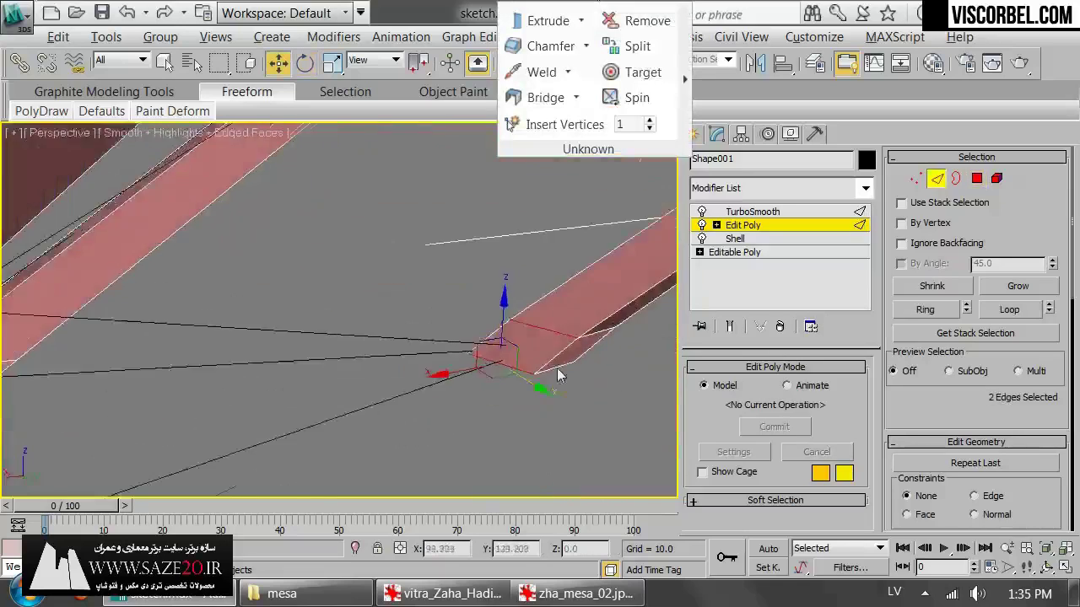
{"action": "scroll", "coordinate": [548, 374], "scroll_direction": "down", "scroll_amount": 5}
{"action": "middle_click_drag", "start_coordinate": [437, 329], "coordinate": [363, 325], "text": "alt"}
{"action": "scroll", "coordinate": [446, 310], "scroll_direction": "up", "scroll_amount": 4}
{"action": "right_click", "coordinate": [445, 355]}
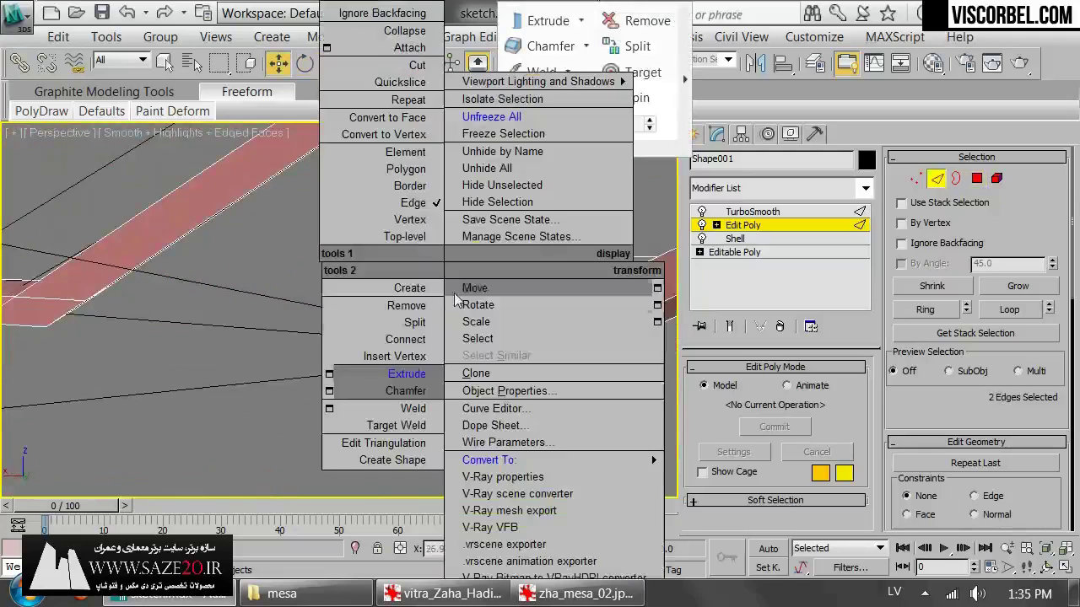
{"action": "left_click", "coordinate": [405, 339]}
- Bridge one half of the tip foot's split inner face to the foot of the middle leg on the opposite long side
{"action": "key", "text": "4"}
{"action": "left_click", "coordinate": [534, 361]}
{"action": "scroll", "coordinate": [506, 363], "scroll_direction": "down", "scroll_amount": 3}
{"action": "middle_click_drag", "start_coordinate": [396, 368], "coordinate": [228, 332], "text": "alt"}
{"action": "scroll", "coordinate": [278, 324], "scroll_direction": "up", "scroll_amount": 1}
{"action": "scroll", "coordinate": [332, 306], "scroll_direction": "up", "scroll_amount": 2}
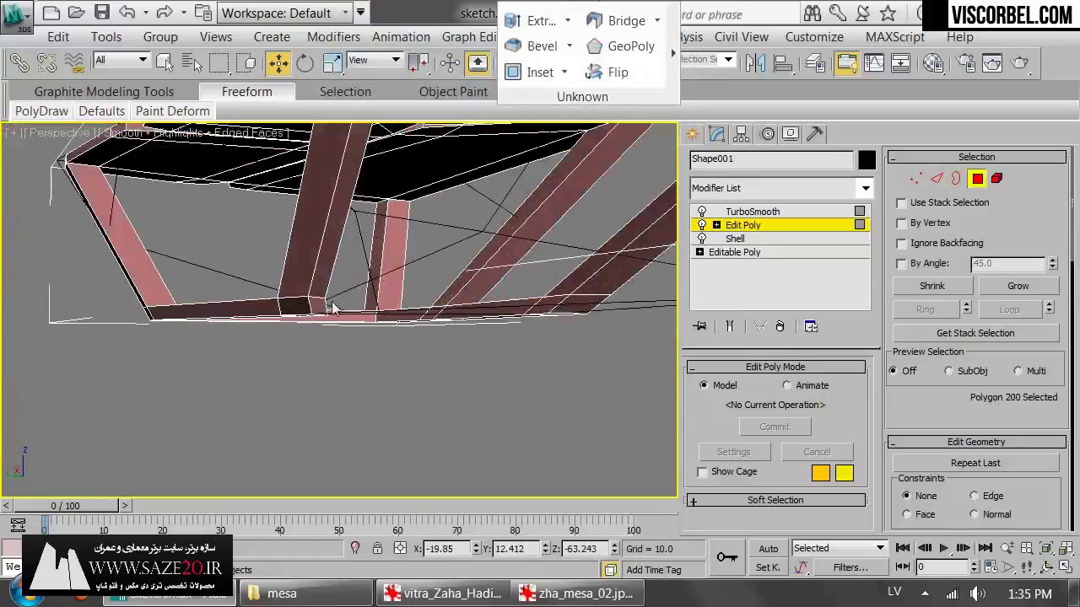
{"action": "left_click", "coordinate": [324, 309], "text": "ctrl"}
{"action": "scroll", "coordinate": [994, 442], "scroll_direction": "down", "scroll_amount": 8}
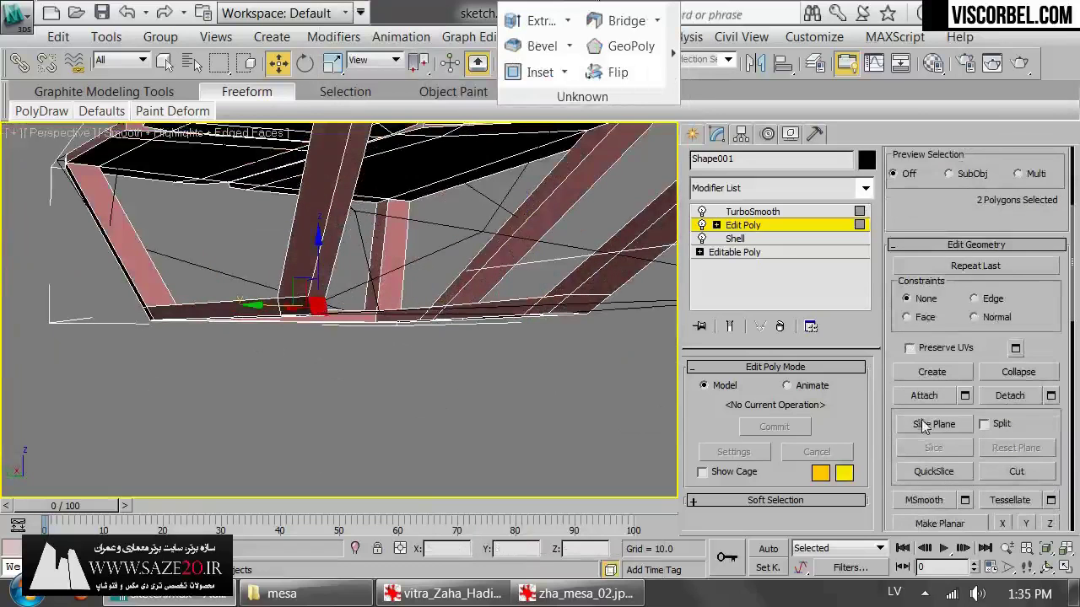
{"action": "scroll", "coordinate": [938, 458], "scroll_direction": "down", "scroll_amount": 5}
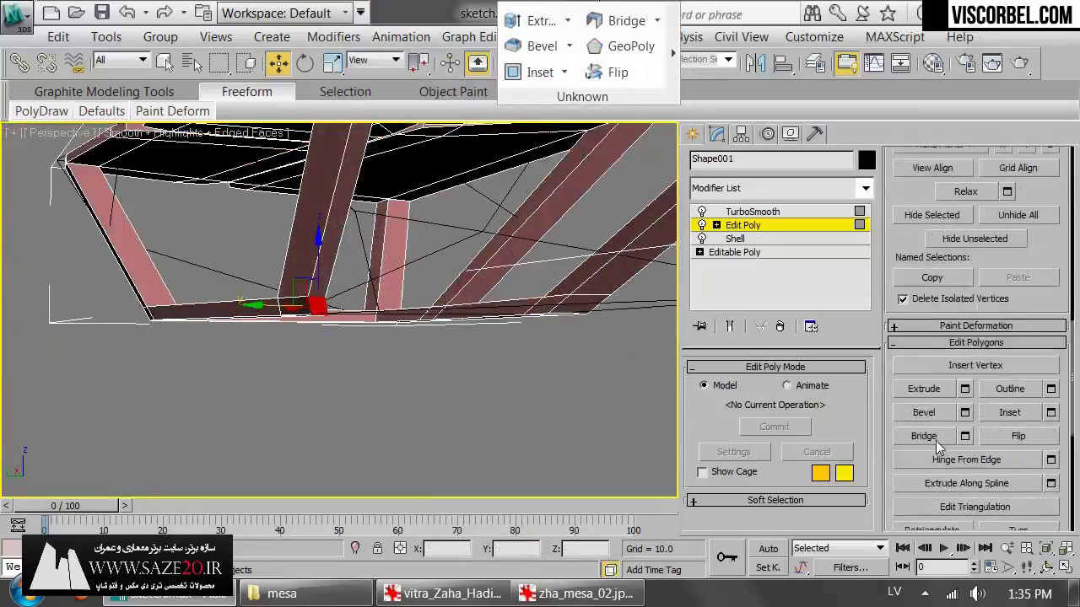
{"action": "left_click", "coordinate": [935, 441]}
- Bridge the other half of the tip foot's inner face to the nearest leg's foot on the first long side
{"action": "middle_click_drag", "start_coordinate": [468, 261], "coordinate": [200, 256], "text": "alt"}
{"action": "scroll", "coordinate": [533, 329], "scroll_direction": "down", "scroll_amount": 4}
{"action": "scroll", "coordinate": [197, 297], "scroll_direction": "up", "scroll_amount": 4}
{"action": "middle_click_drag", "start_coordinate": [198, 297], "coordinate": [422, 244], "text": "alt"}
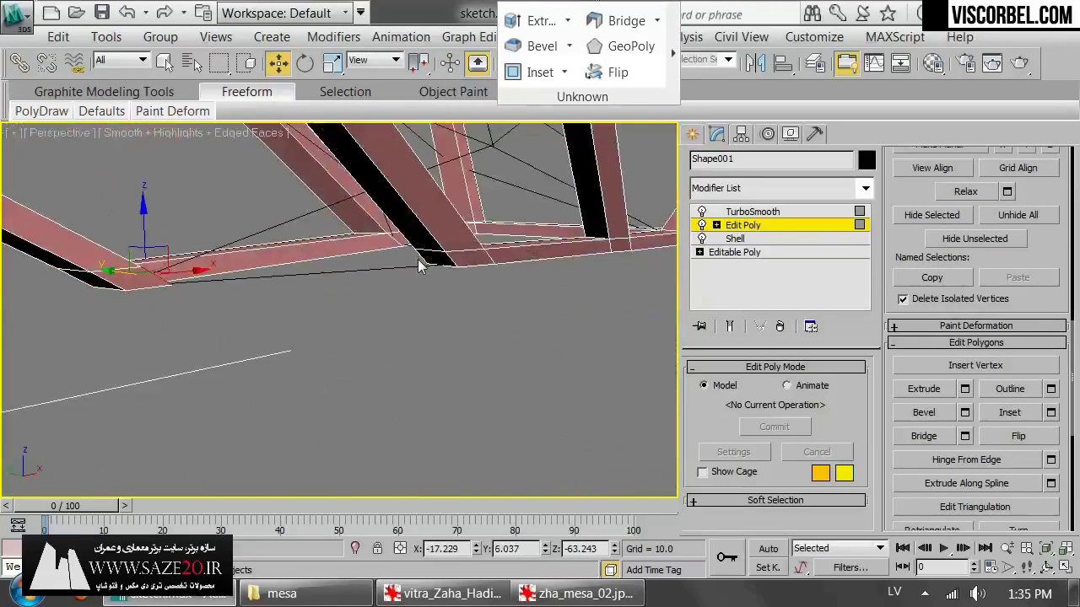
{"action": "left_click", "coordinate": [935, 438]}
- Select the bottom corner vertex where the new bar meets the tip foot and move it in the Perspective view
{"action": "scroll", "coordinate": [445, 352], "scroll_direction": "down", "scroll_amount": 4}
{"action": "middle_click_drag", "start_coordinate": [405, 377], "coordinate": [346, 221], "text": "alt"}
{"action": "scroll", "coordinate": [314, 293], "scroll_direction": "up", "scroll_amount": 4}
{"action": "key", "text": "1"}
{"action": "left_click", "coordinate": [228, 406]}
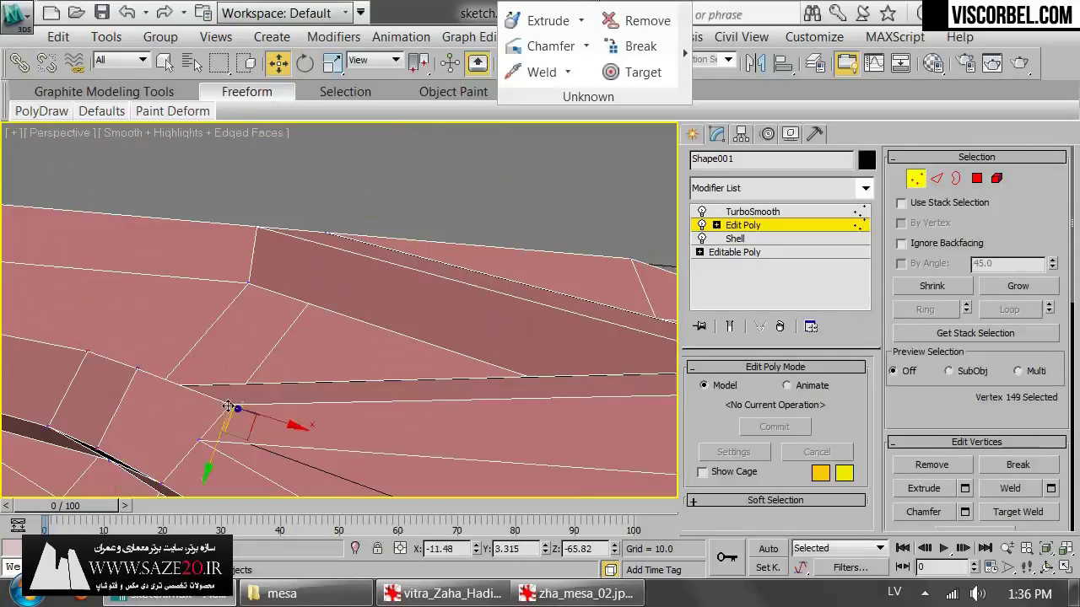
{"action": "left_click_drag", "start_coordinate": [244, 441], "coordinate": [232, 416]}
- Move the tip foot's inner corner vertices toward the tip in the wireframe Top view to tidy the fork between the bars
{"action": "mouse_move", "coordinate": [231, 417]}
{"action": "middle_mouse_down", "text": "alt"}
{"action": "mouse_move", "coordinate": [310, 420]}
{"action": "mouse_move", "coordinate": [257, 330]}
{"action": "mouse_move", "coordinate": [296, 350]}
{"action": "middle_mouse_up", "text": "alt"}
{"action": "key", "text": "t"}
{"action": "key", "text": "F3"}
{"action": "scroll", "coordinate": [297, 382], "scroll_direction": "up", "scroll_amount": 3}
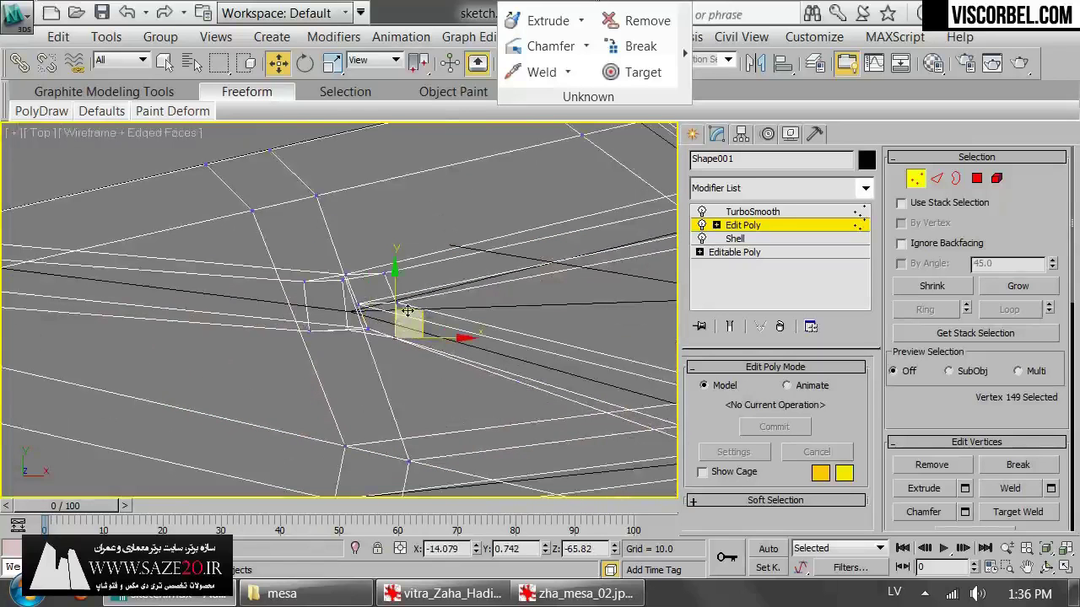
{"action": "left_click_drag", "start_coordinate": [408, 311], "coordinate": [369, 338]}
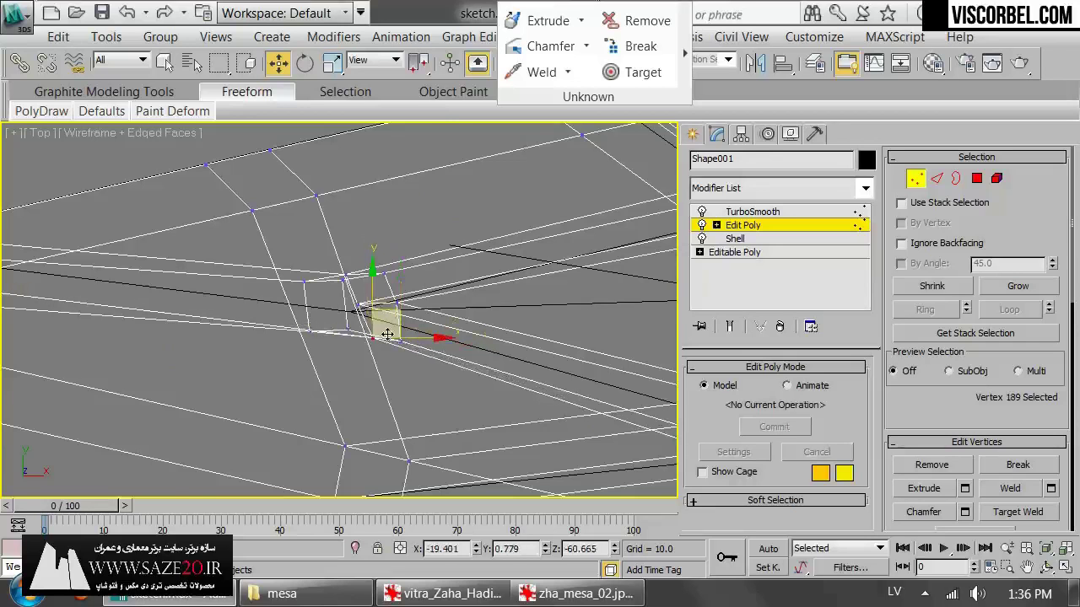
{"action": "middle_click_drag", "start_coordinate": [386, 314], "coordinate": [378, 348]}
{"action": "left_click_drag", "start_coordinate": [378, 307], "coordinate": [334, 313]}
{"action": "key", "text": "1"}
- Move the two outer corner vertices of the third leg's foot on the first long side slightly inward in the Top view
{"action": "scroll", "coordinate": [418, 341], "scroll_direction": "down", "scroll_amount": 5}
{"action": "middle_click_drag", "start_coordinate": [372, 349], "coordinate": [153, 314]}
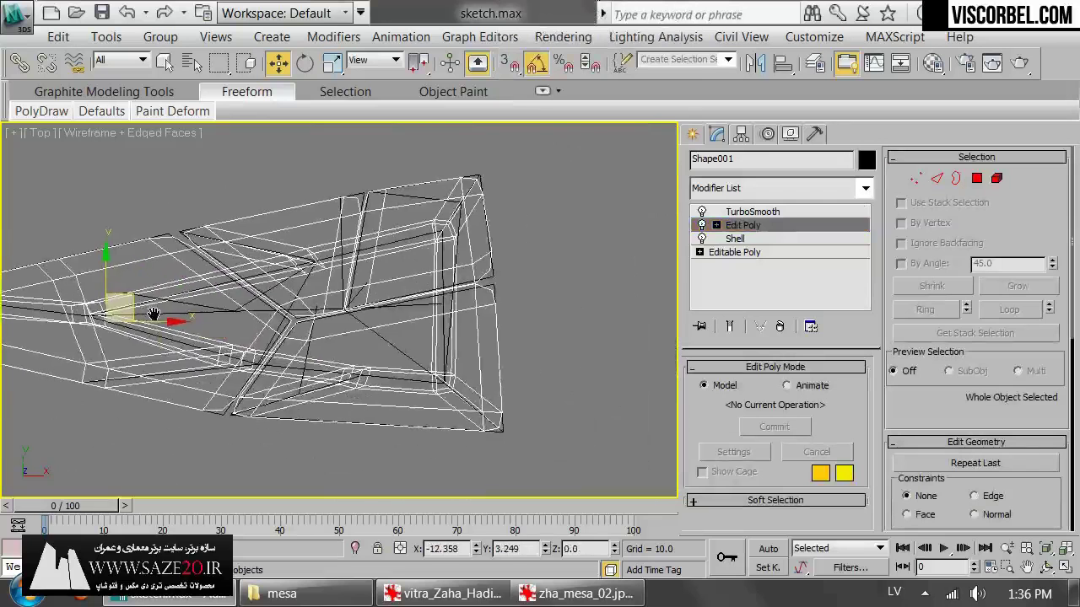
{"action": "scroll", "coordinate": [164, 314], "scroll_direction": "up", "scroll_amount": 2}
{"action": "scroll", "coordinate": [379, 426], "scroll_direction": "up", "scroll_amount": 2}
{"action": "key", "text": "1"}
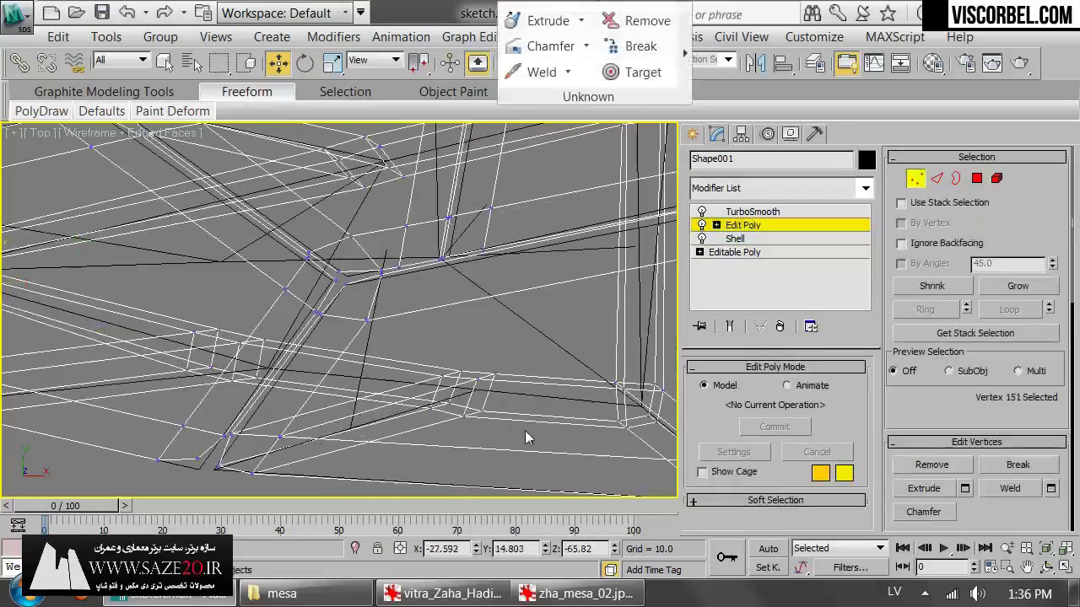
{"action": "left_click_drag", "start_coordinate": [461, 428], "coordinate": [463, 429]}
{"action": "scroll", "coordinate": [500, 429], "scroll_direction": "up", "scroll_amount": 2}
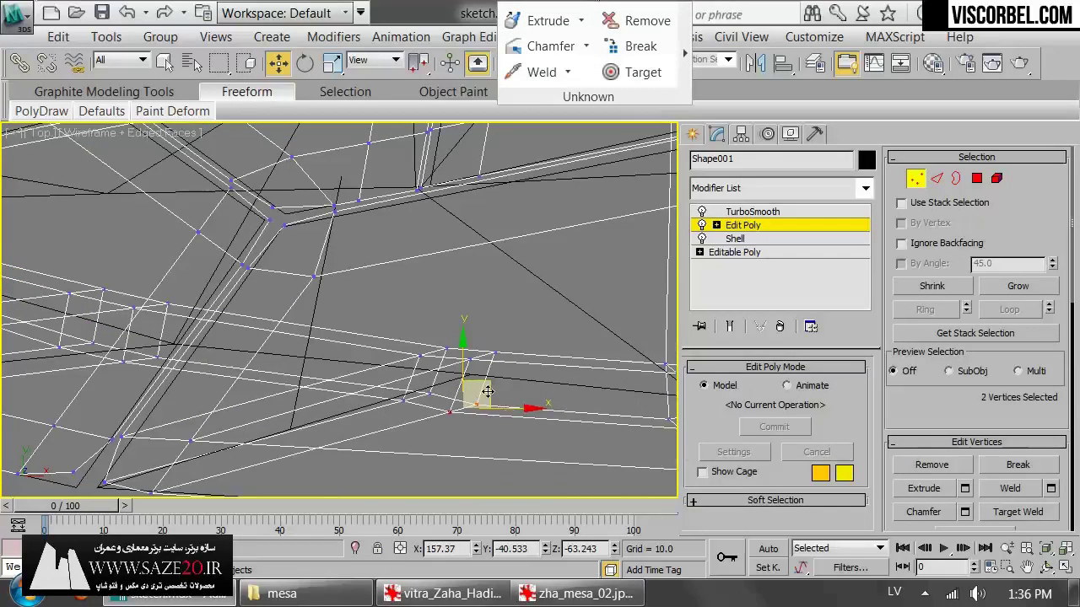
{"action": "middle_click_drag", "start_coordinate": [494, 386], "coordinate": [419, 385], "text": "alt"}
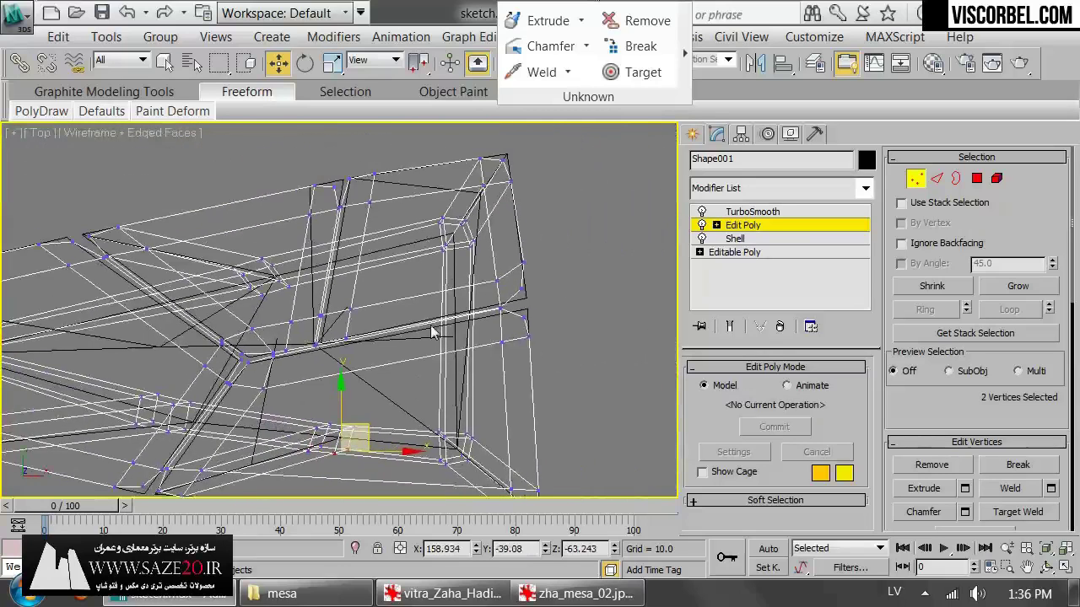
- Select the two inner corner vertices of the rotated foot on the opposite long side and nudge them in the Top view
{"action": "middle_click_drag", "start_coordinate": [169, 301], "coordinate": [312, 342]}
{"action": "scroll", "coordinate": [312, 342], "scroll_direction": "up", "scroll_amount": 3}
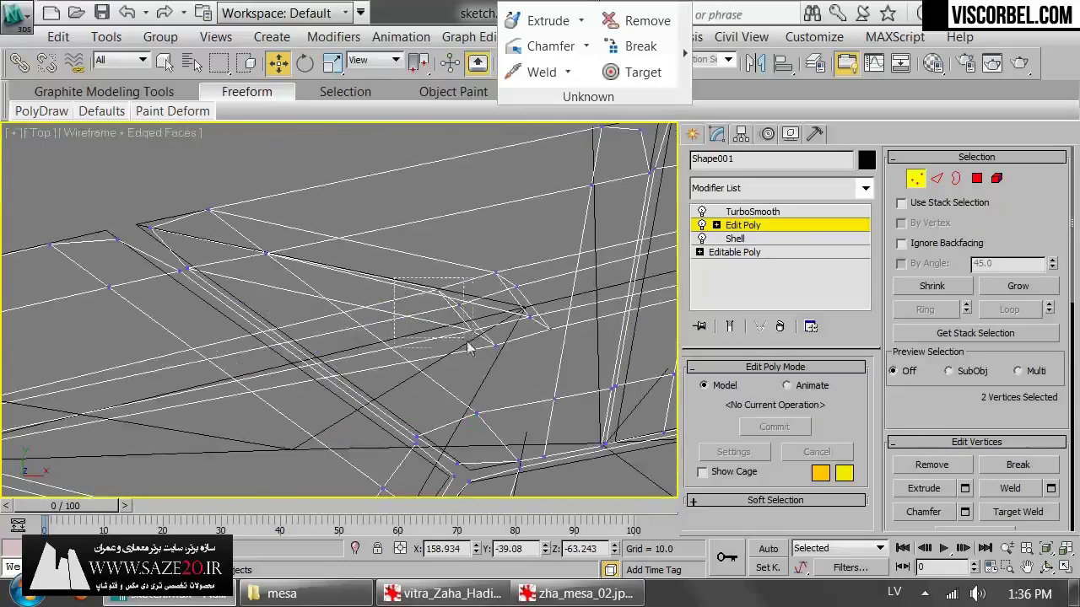
{"action": "left_click_drag", "start_coordinate": [500, 372], "coordinate": [500, 371]}
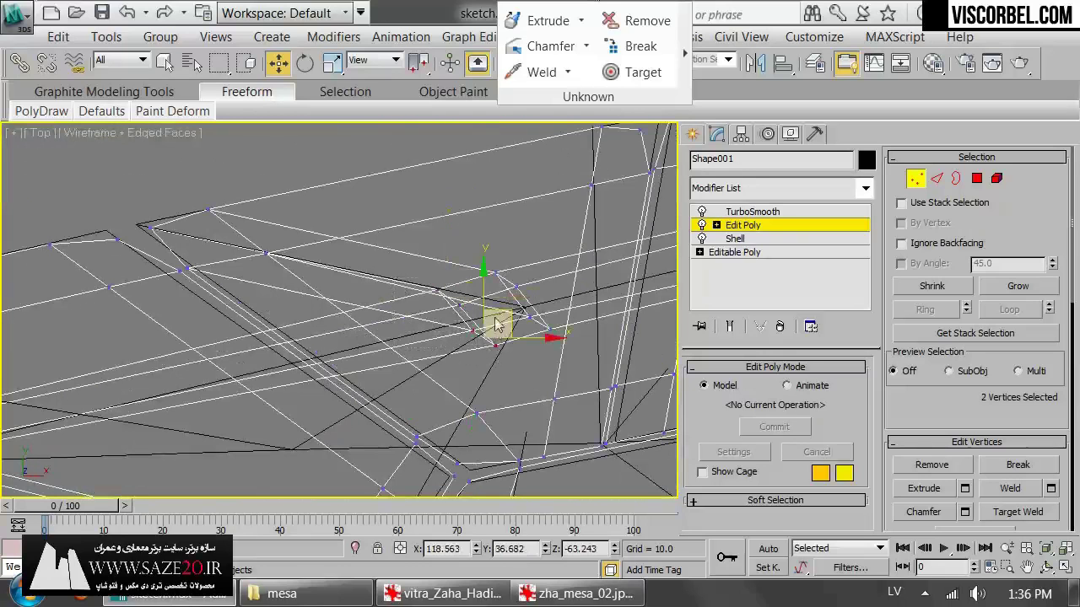
{"action": "key", "text": "1"}
- Return to the Perspective view without edged faces and set the table's TurboSmooth iterations to 2
{"action": "scroll", "coordinate": [542, 337], "scroll_direction": "down", "scroll_amount": 4}
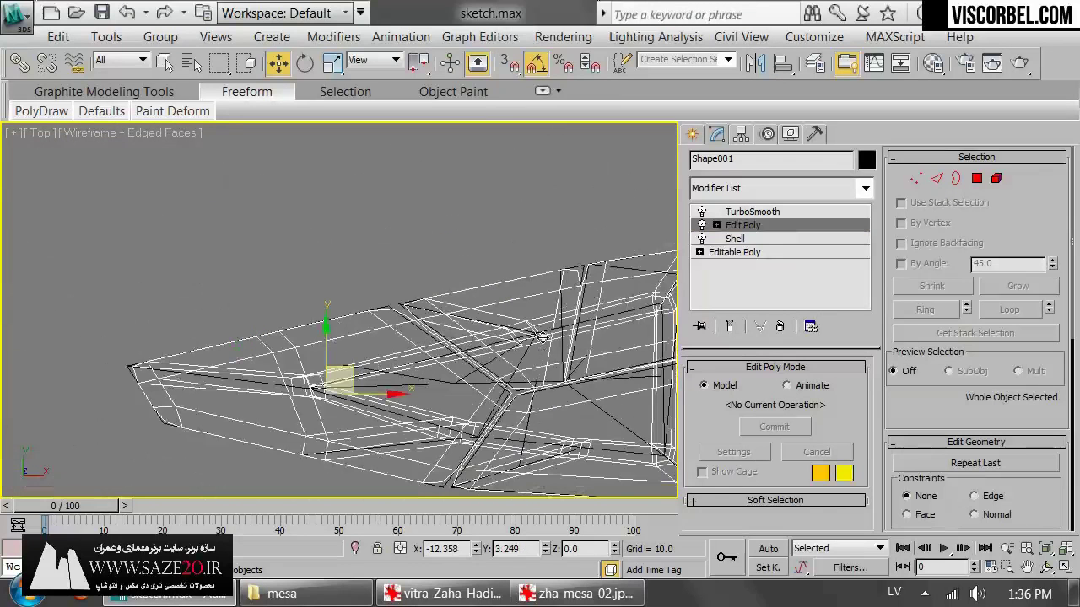
{"action": "key", "text": "p"}
{"action": "key", "text": "z"}
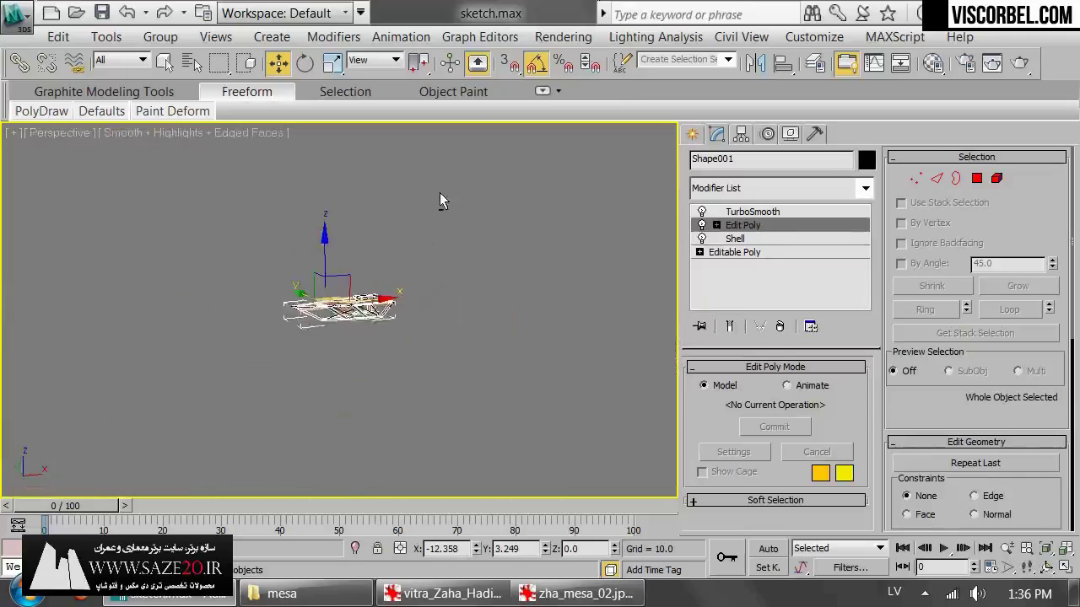
{"action": "scroll", "coordinate": [382, 268], "scroll_direction": "up", "scroll_amount": 4}
{"action": "left_click", "coordinate": [530, 414]}
{"action": "key", "text": "F4"}
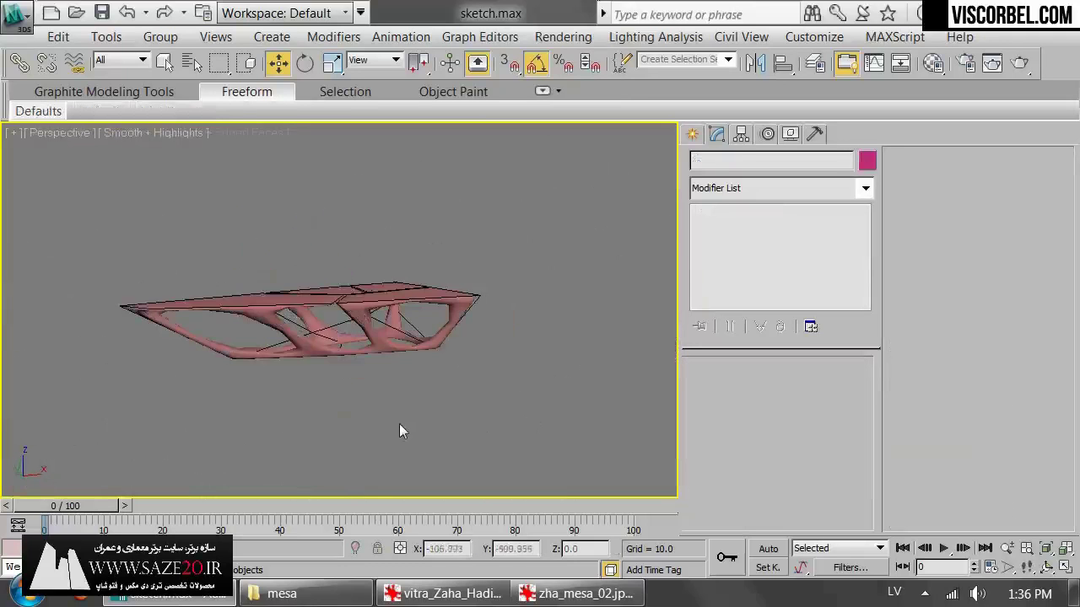
{"action": "middle_click_drag", "start_coordinate": [399, 423], "coordinate": [656, 380], "text": "alt"}
{"action": "left_click", "coordinate": [372, 336]}
{"action": "left_click", "coordinate": [846, 395]}
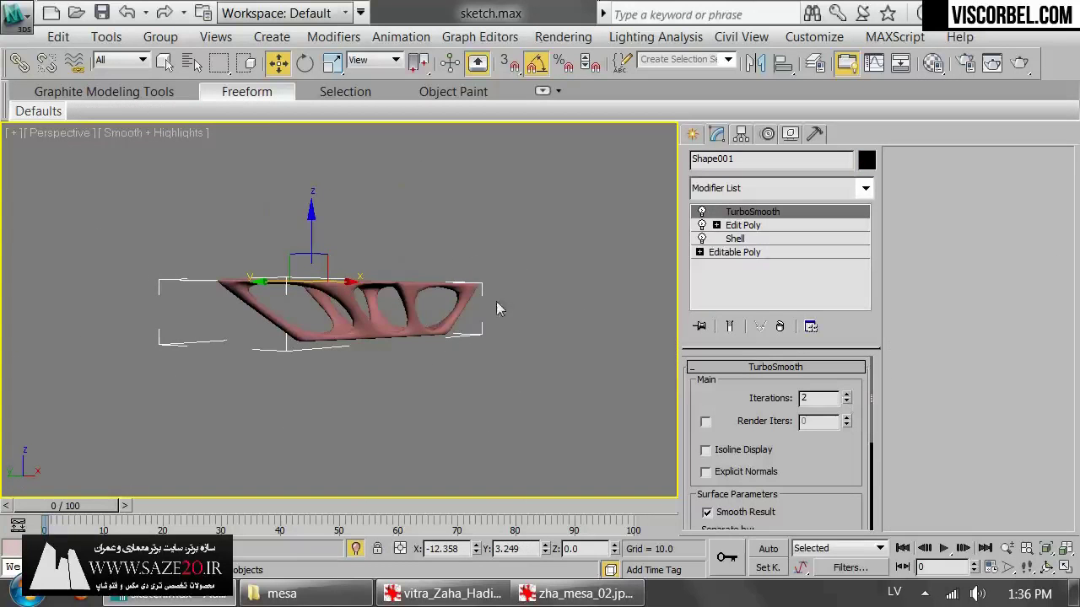
- Compare the smoothed table and its bridged legs with the zha_mesa_02 reference photo from several angles
{"action": "mouse_move", "coordinate": [434, 307]}
{"action": "middle_mouse_down", "text": "alt"}
{"action": "mouse_move", "coordinate": [376, 283]}
{"action": "mouse_move", "coordinate": [434, 322]}
{"action": "middle_mouse_up", "text": "alt"}
{"action": "left_click", "coordinate": [581, 594]}
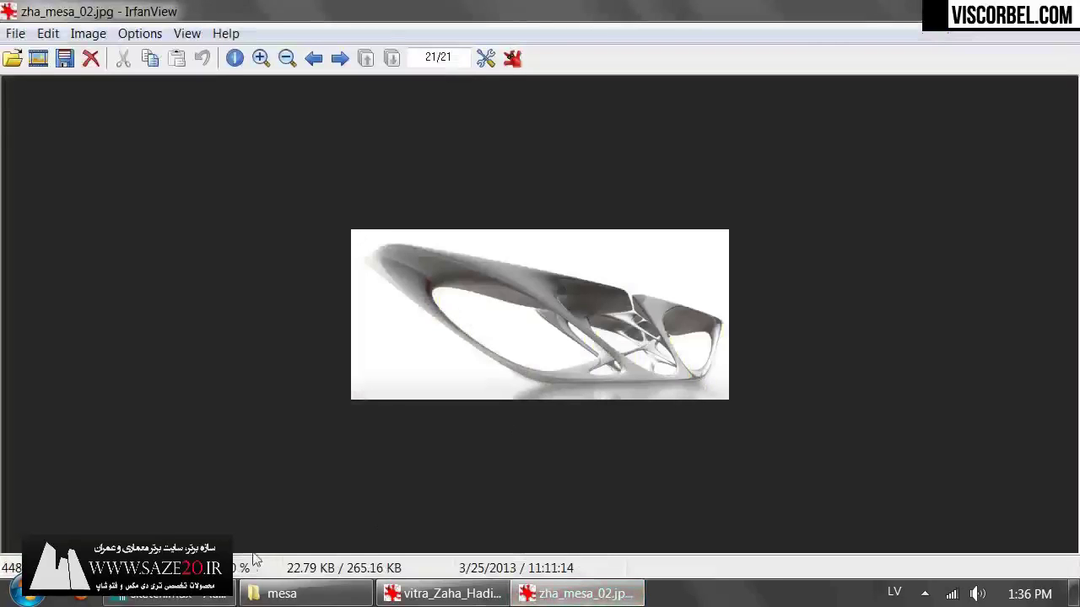
{"action": "left_click", "coordinate": [168, 594]}
{"action": "middle_click_drag", "start_coordinate": [361, 277], "coordinate": [22, 232], "text": "alt"}
{"action": "scroll", "coordinate": [316, 317], "scroll_direction": "up", "scroll_amount": 6}
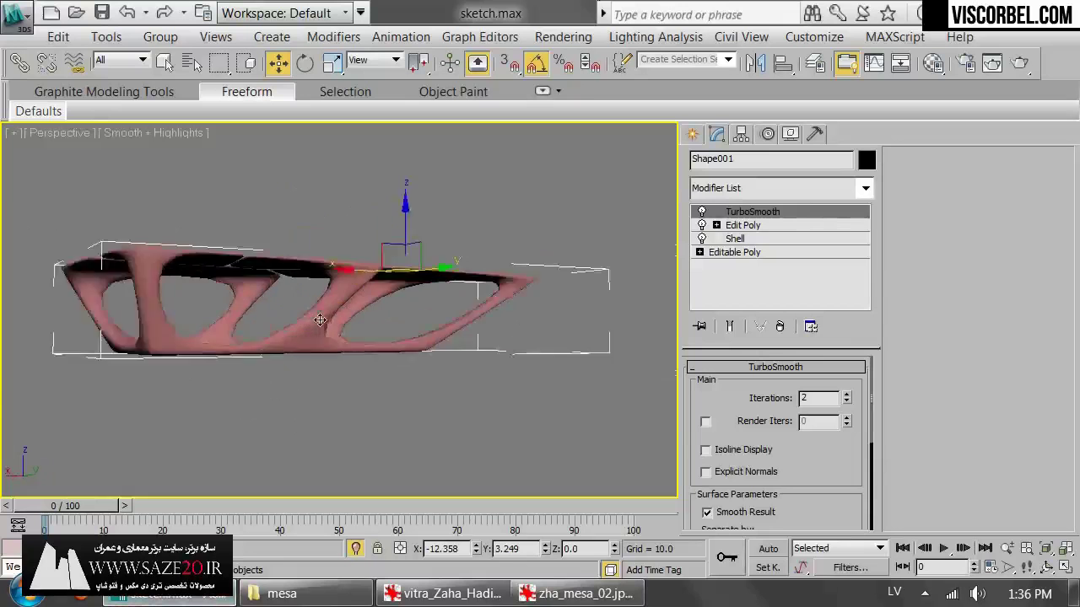
{"action": "middle_click_drag", "start_coordinate": [368, 324], "coordinate": [346, 334], "text": "alt"}
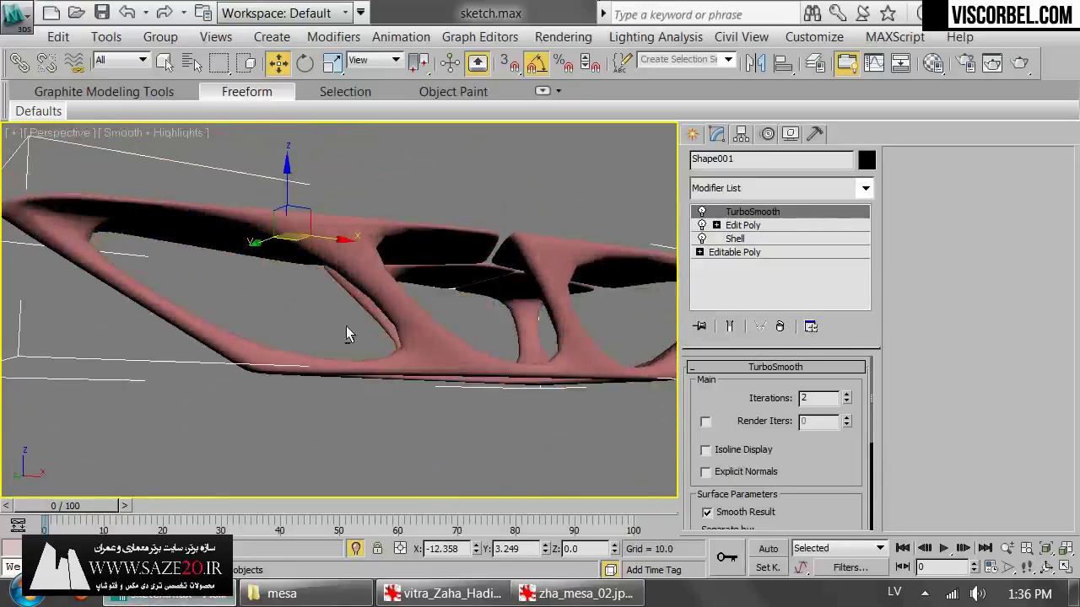
- Connect the lengthwise edge ring of the long side's second slanted leg in Edit Poly and scale the new loop down, with the smoothed result shown
{"action": "left_click", "coordinate": [743, 225]}
{"action": "key", "text": "2"}
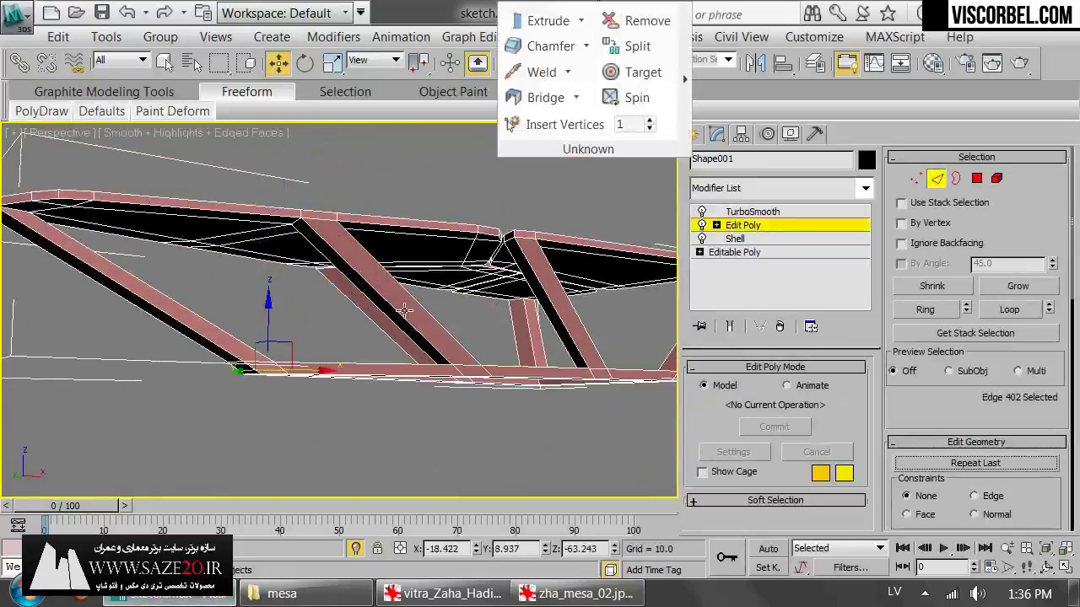
{"action": "left_click", "coordinate": [404, 310]}
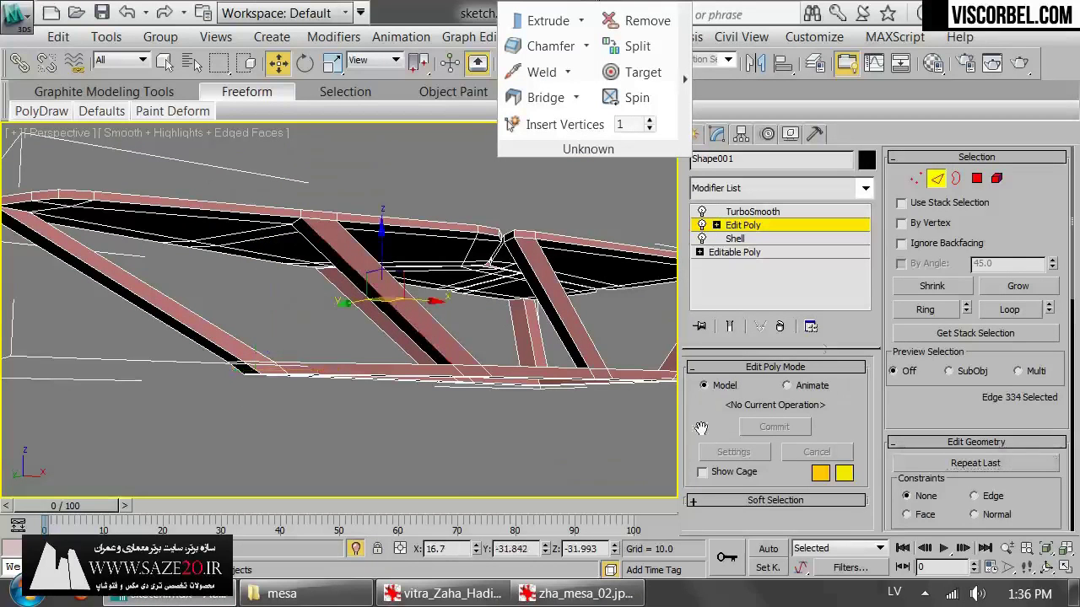
{"action": "left_click", "coordinate": [927, 309]}
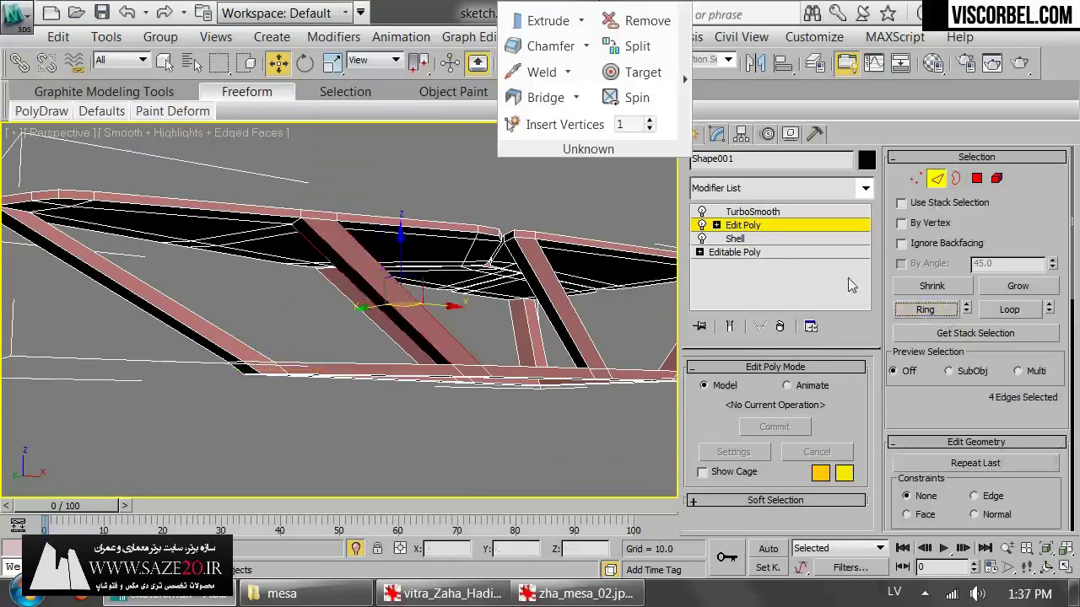
{"action": "left_click", "coordinate": [728, 327]}
{"action": "right_click", "coordinate": [496, 268]}
{"action": "left_click", "coordinate": [485, 339]}
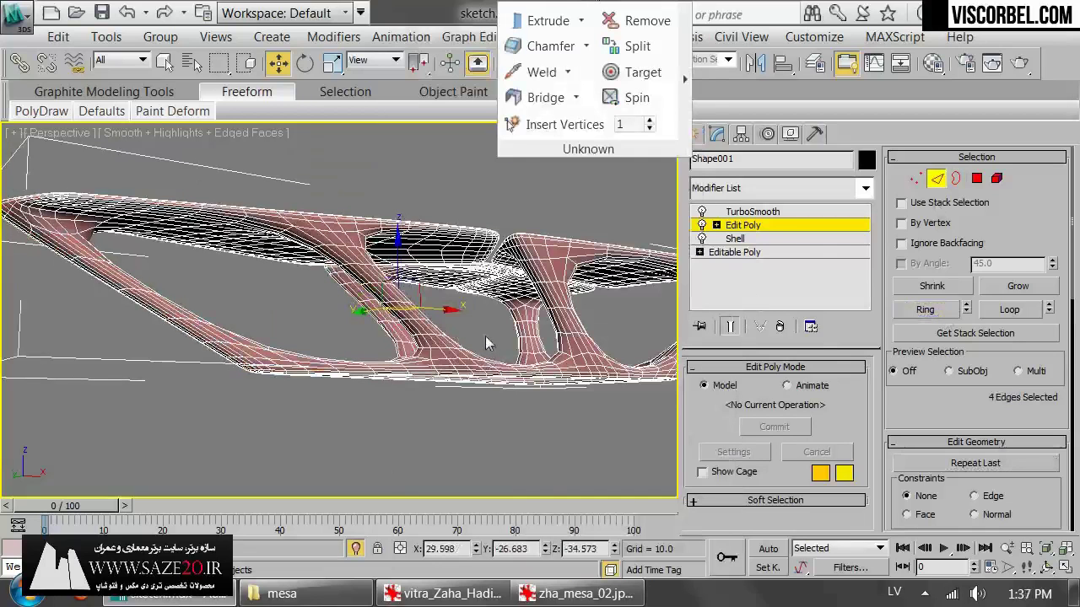
{"action": "key", "text": "r"}
{"action": "left_click_drag", "start_coordinate": [391, 311], "coordinate": [400, 352]}
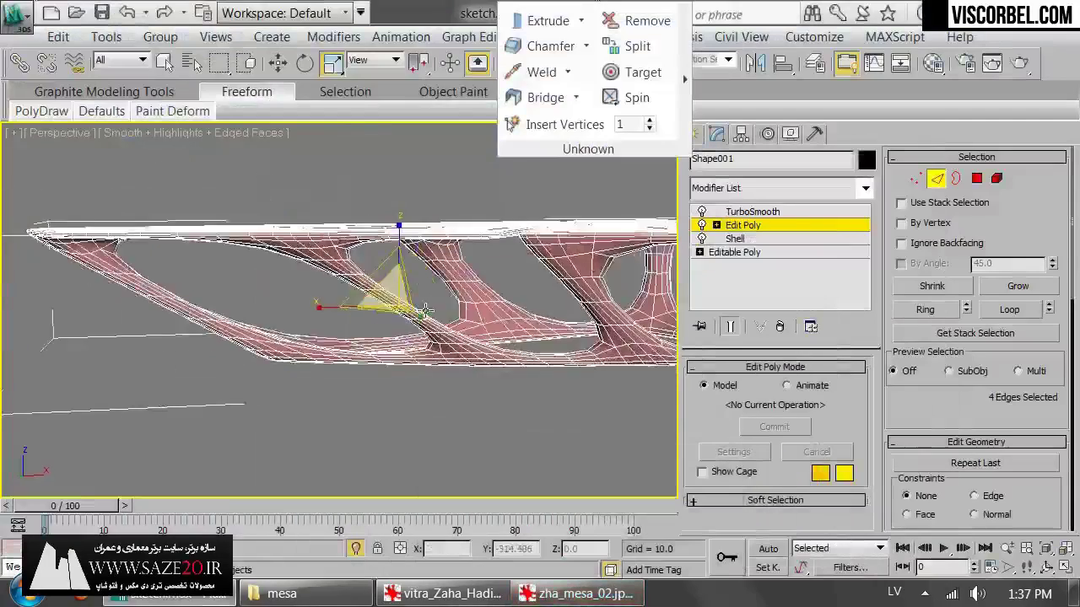
- Connect the lengthwise edge ring of the next slanted leg on the same side and scale the new loop down to thin it
{"action": "middle_click_drag", "start_coordinate": [371, 304], "coordinate": [493, 335], "text": "alt"}
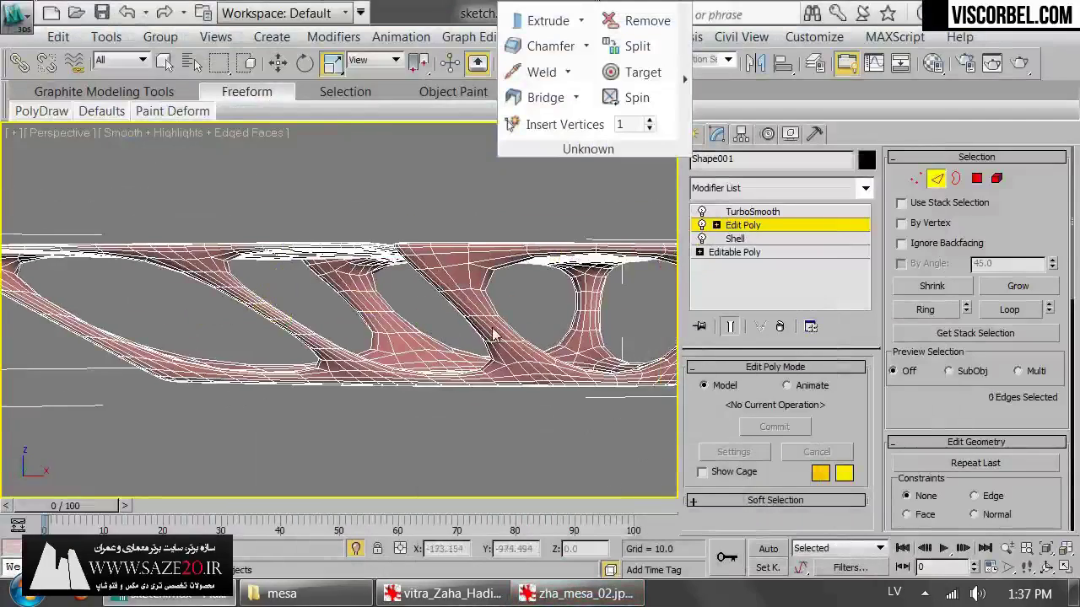
{"action": "left_click", "coordinate": [934, 304]}
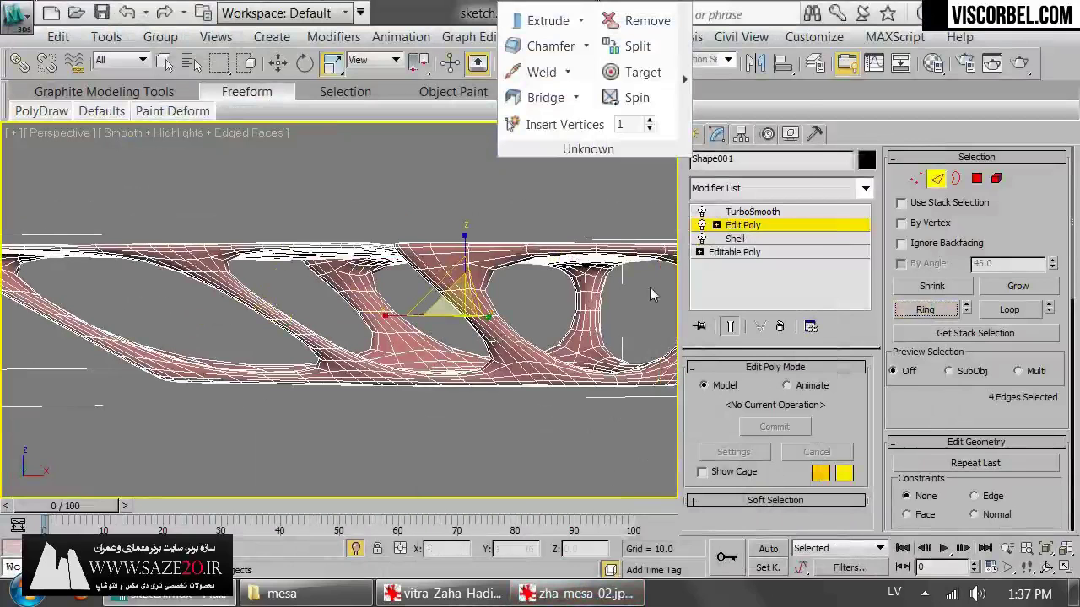
{"action": "right_click", "coordinate": [611, 262]}
{"action": "left_click", "coordinate": [595, 341]}
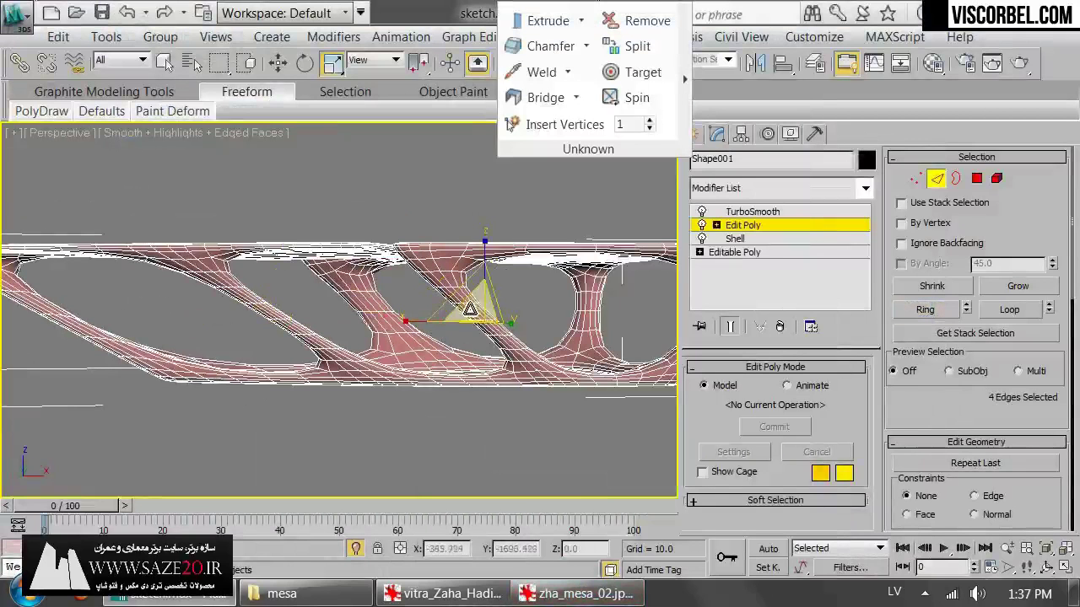
{"action": "left_click_drag", "start_coordinate": [470, 309], "coordinate": [476, 341]}
- Connect the lengthwise edge ring of the outer leg at that side's end and scale the new loop to about 65%
{"action": "middle_click_drag", "start_coordinate": [547, 353], "coordinate": [457, 313]}
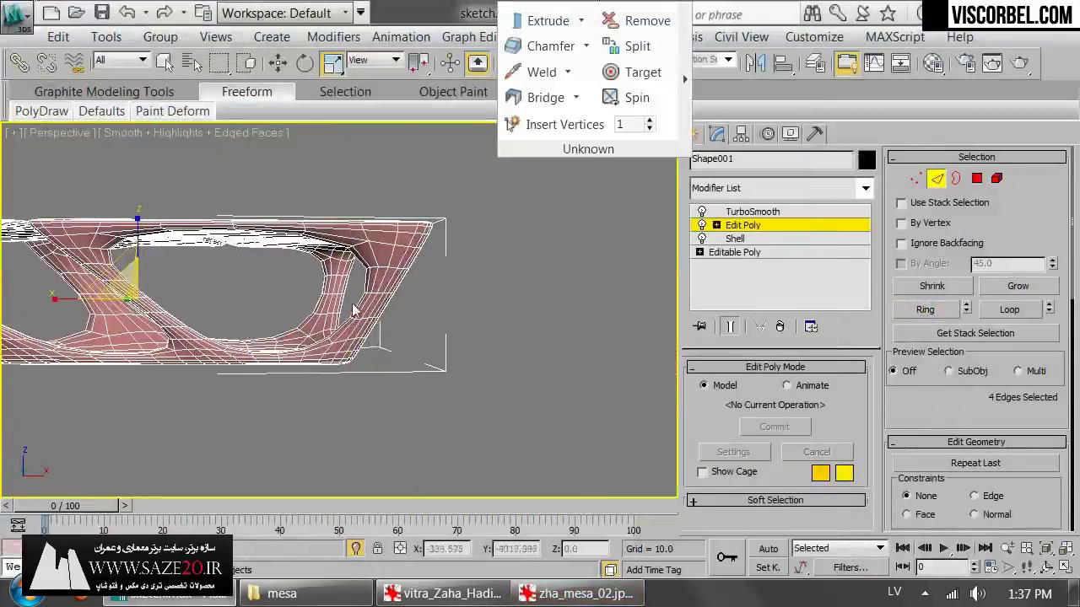
{"action": "left_click", "coordinate": [375, 320]}
{"action": "left_click", "coordinate": [931, 309]}
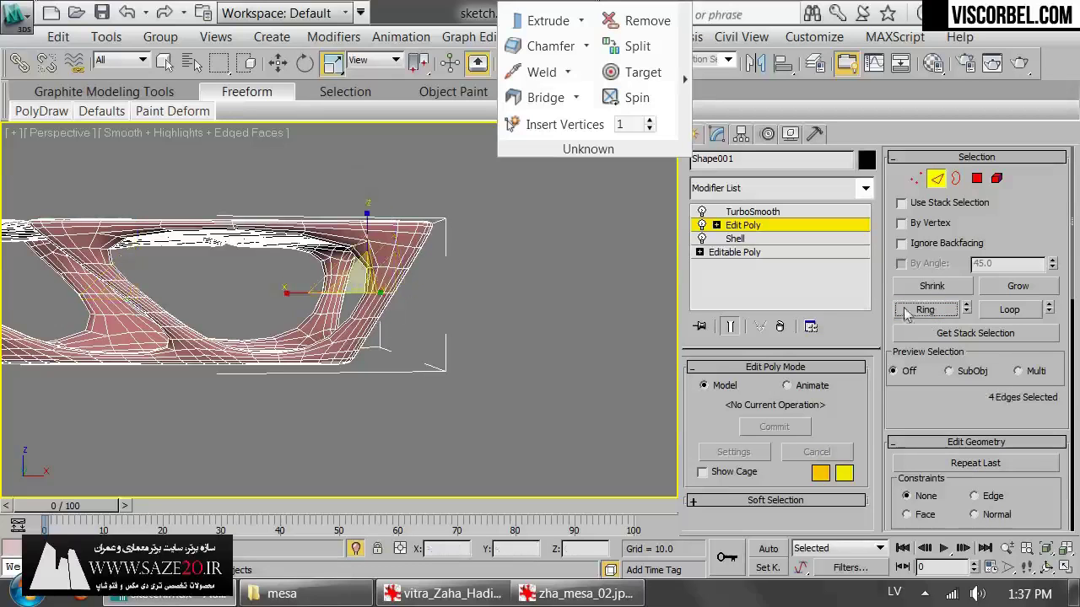
{"action": "right_click", "coordinate": [447, 271]}
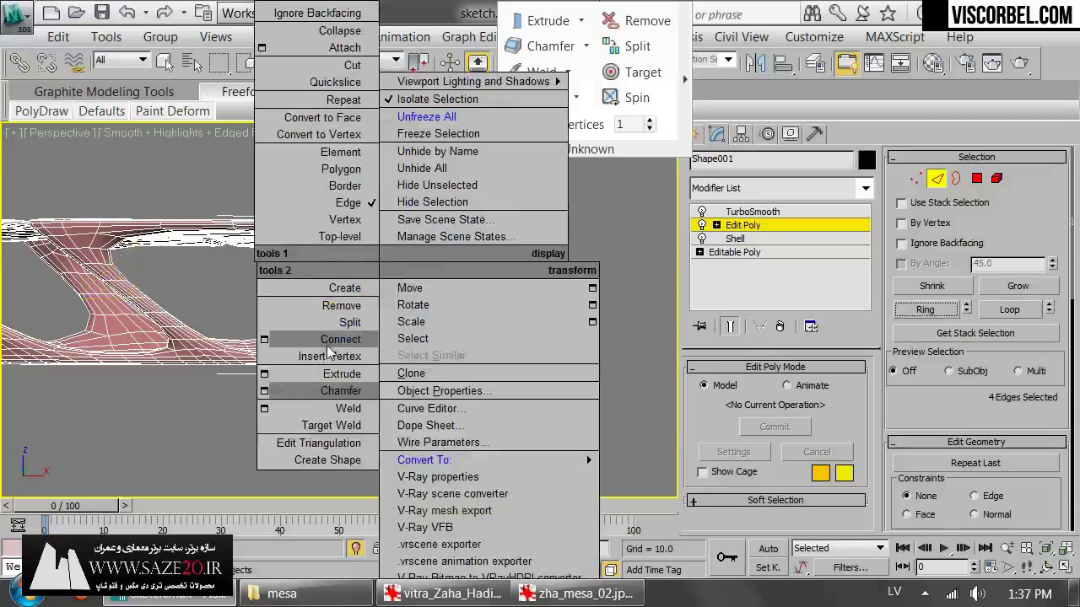
{"action": "left_click", "coordinate": [385, 354]}
{"action": "left_click_drag", "start_coordinate": [366, 283], "coordinate": [369, 312]}
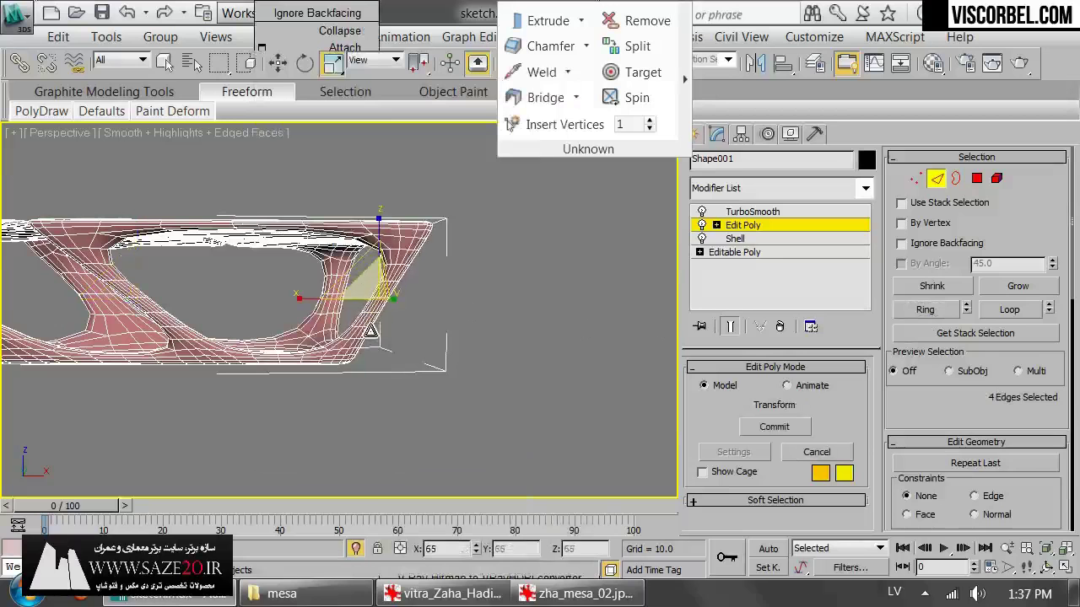
- Add a connecting loop around the middle of the outermost leg seen from the table's short end and scale it down
{"action": "middle_click_drag", "start_coordinate": [481, 379], "coordinate": [329, 394], "text": "alt"}
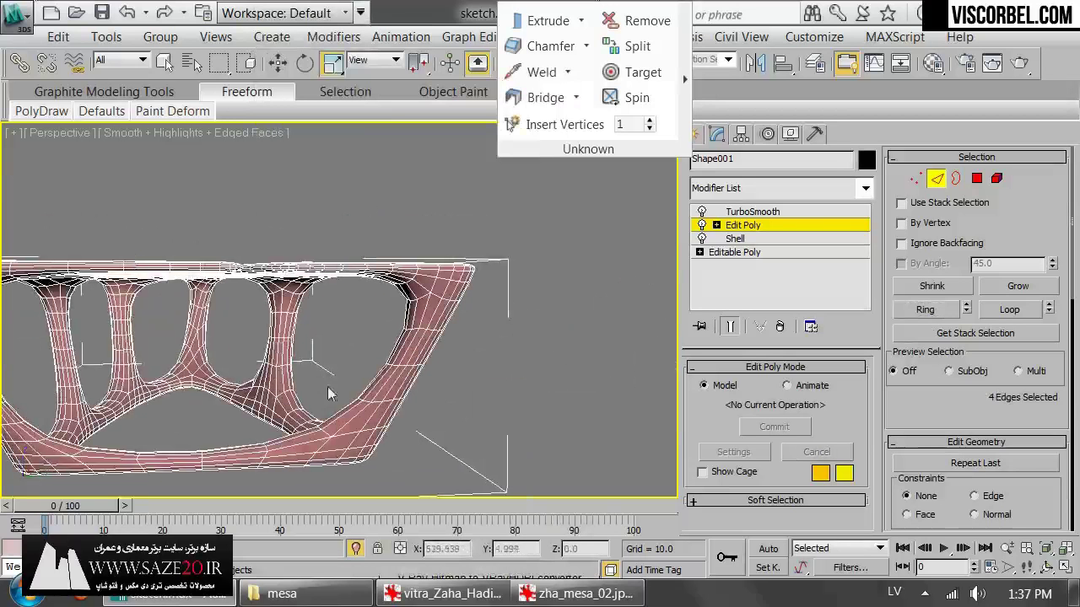
{"action": "left_click", "coordinate": [411, 368]}
{"action": "left_click", "coordinate": [925, 310]}
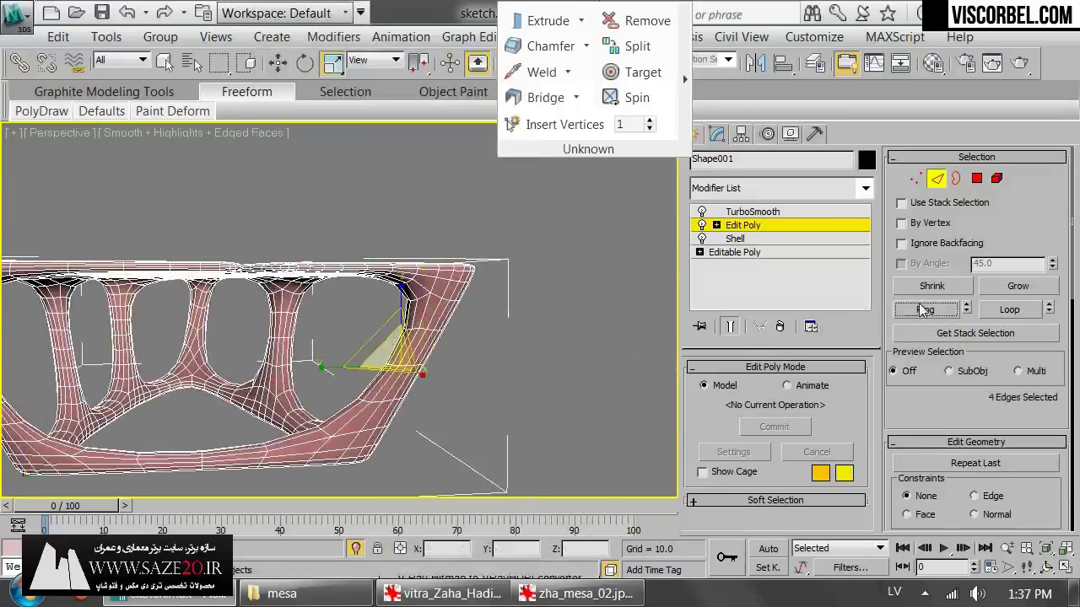
{"action": "right_click", "coordinate": [486, 356]}
{"action": "left_click", "coordinate": [411, 358]}
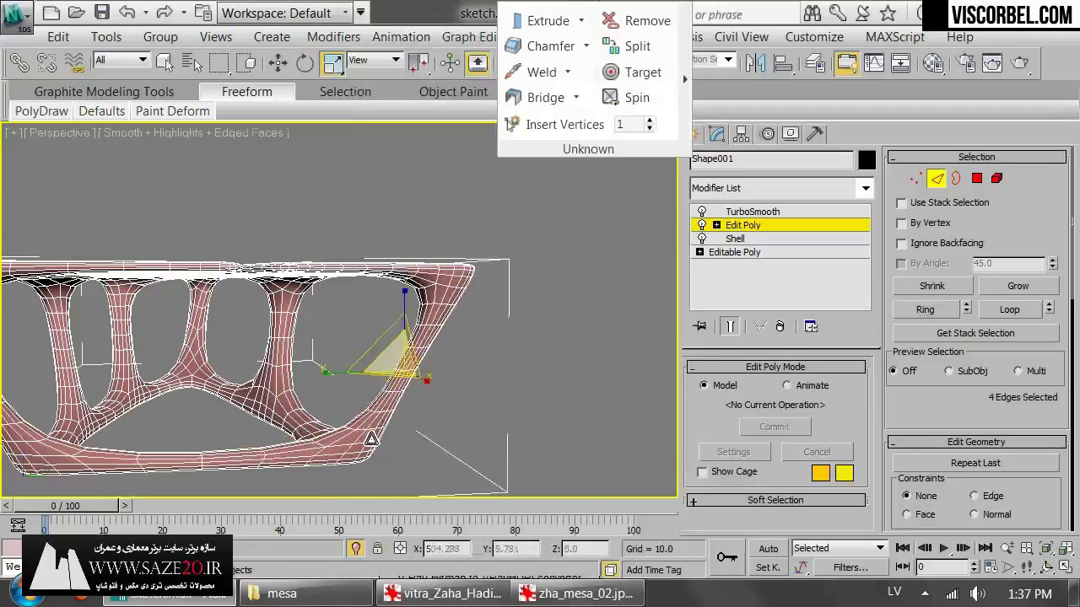
- Select the lengthwise edge ring of the wide slanted leg on the opposite long side in unsmoothed wireframe, ready to connect
{"action": "key", "text": "F4"}
{"action": "scroll", "coordinate": [447, 377], "scroll_direction": "down", "scroll_amount": 3}
{"action": "middle_click_drag", "start_coordinate": [451, 376], "coordinate": [288, 316], "text": "alt"}
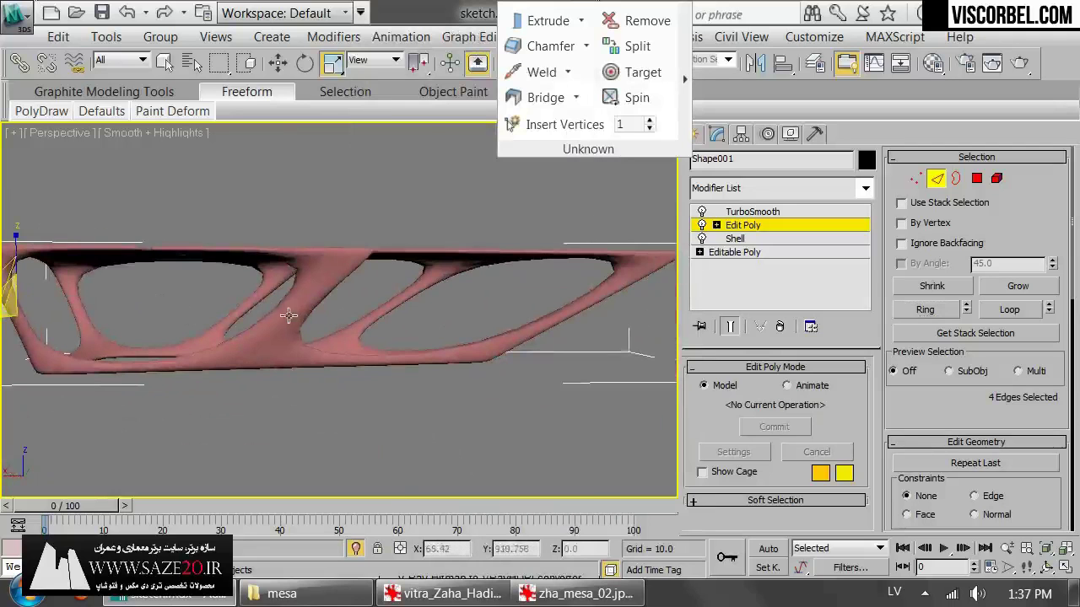
{"action": "left_click", "coordinate": [289, 315]}
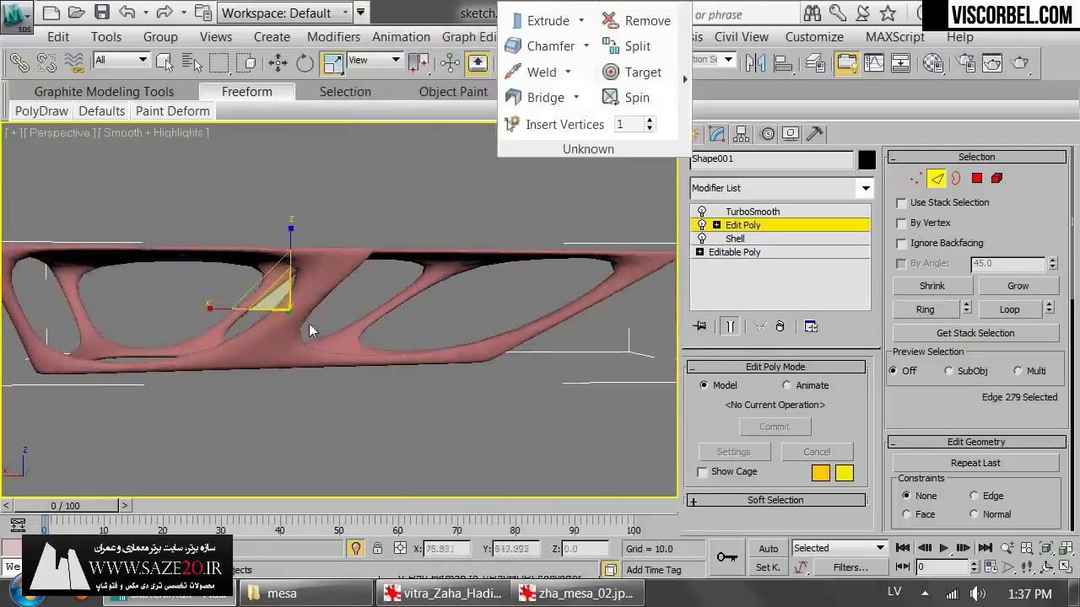
{"action": "key", "text": "F3"}
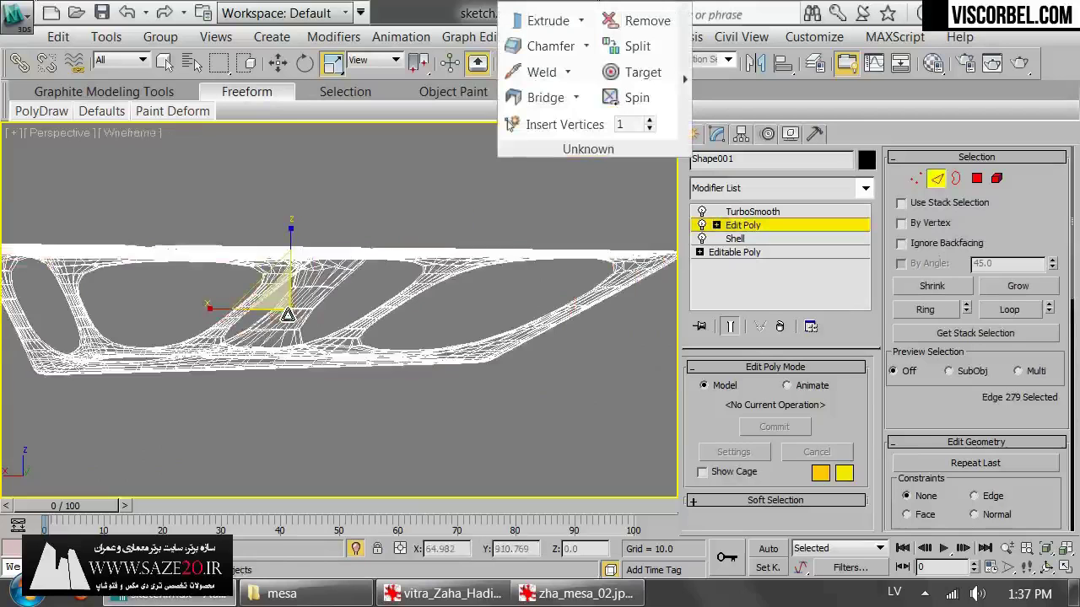
{"action": "left_click", "coordinate": [732, 327]}
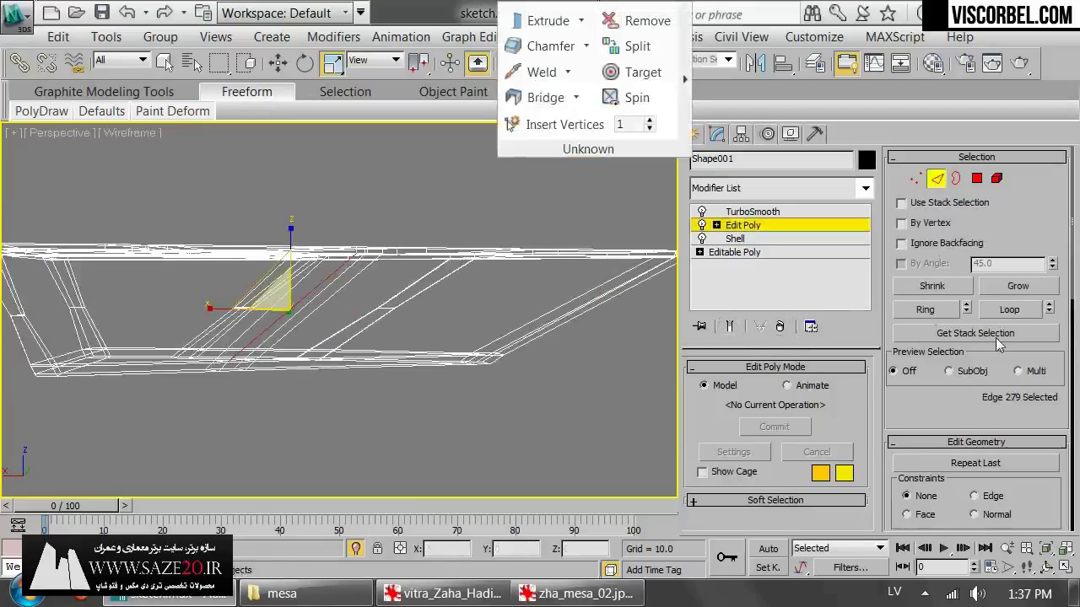
{"action": "left_click", "coordinate": [925, 311]}
{"action": "right_click", "coordinate": [485, 336]}
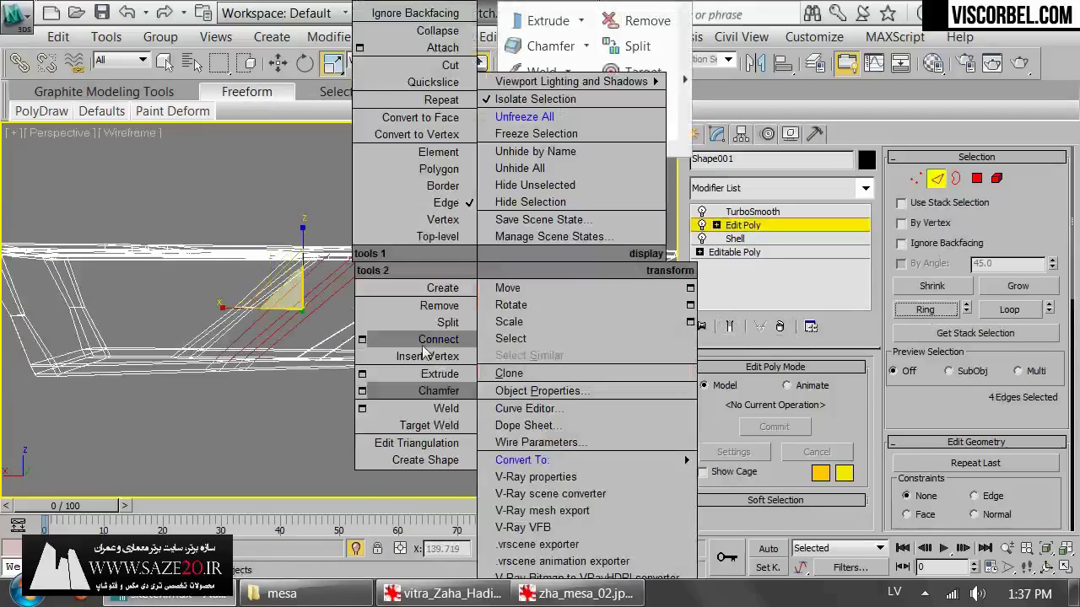